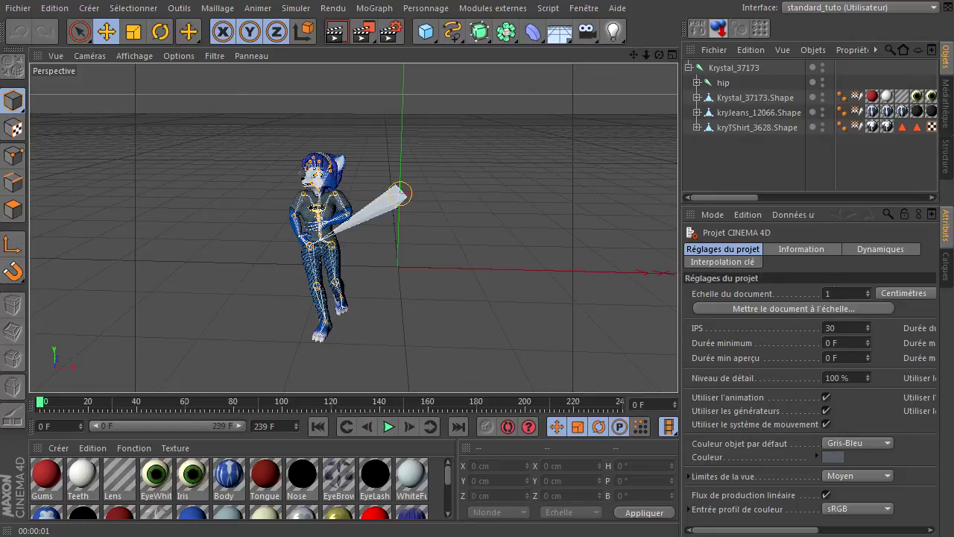
- Render a close view of the character's waist to examine where the T-shirt meets the jeans
{"action": "left_click_drag", "start_coordinate": [648, 58], "coordinate": [648, 58]}
{"action": "left_click_drag", "start_coordinate": [678, 370], "coordinate": [678, 369]}
{"action": "left_click_drag", "start_coordinate": [633, 59], "coordinate": [677, 369]}
{"action": "left_click_drag", "start_coordinate": [647, 56], "coordinate": [677, 368]}
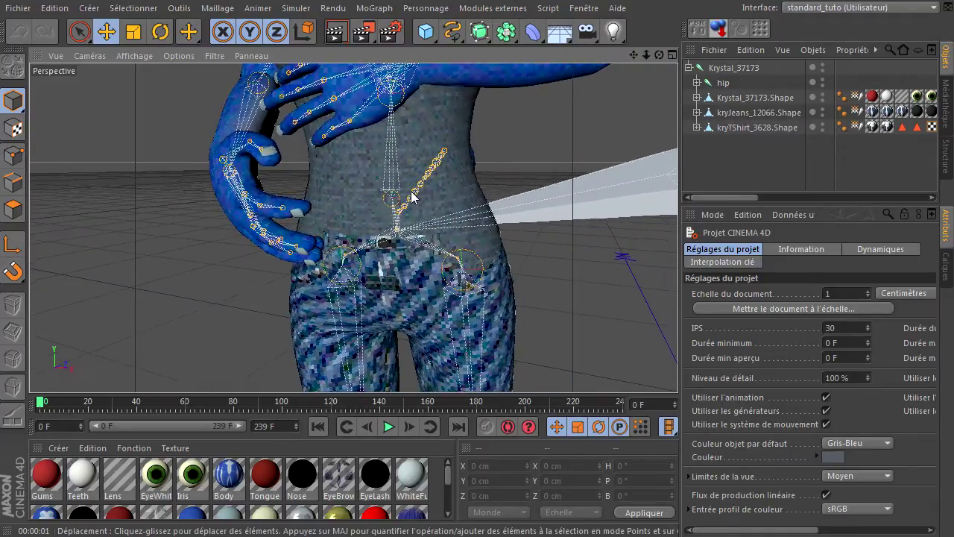
{"action": "left_click", "coordinate": [337, 31]}
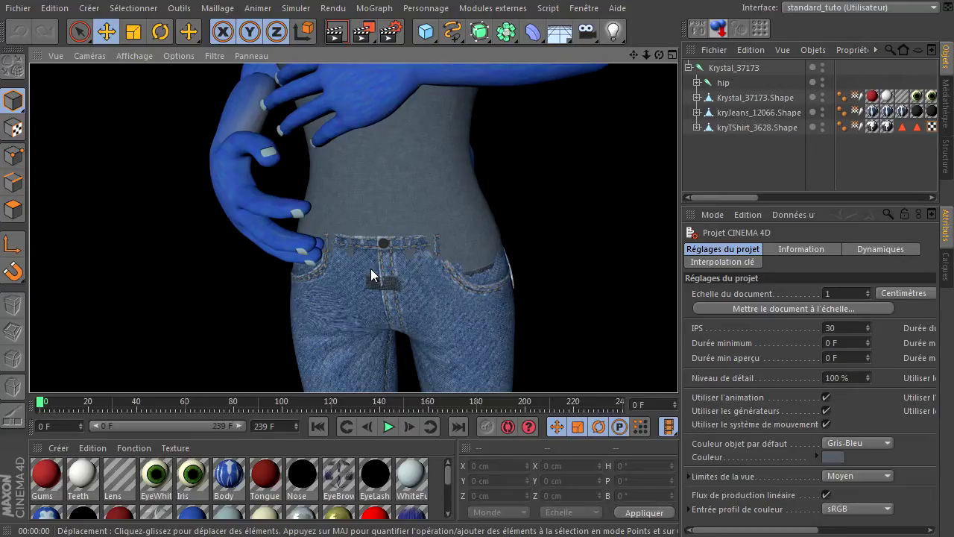
{"action": "mouse_move", "coordinate": [648, 53]}
{"action": "left_mouse_down"}
{"action": "mouse_move", "coordinate": [663, 376]}
{"action": "mouse_move", "coordinate": [681, 366]}
{"action": "mouse_move", "coordinate": [648, 52]}
{"action": "left_mouse_up"}
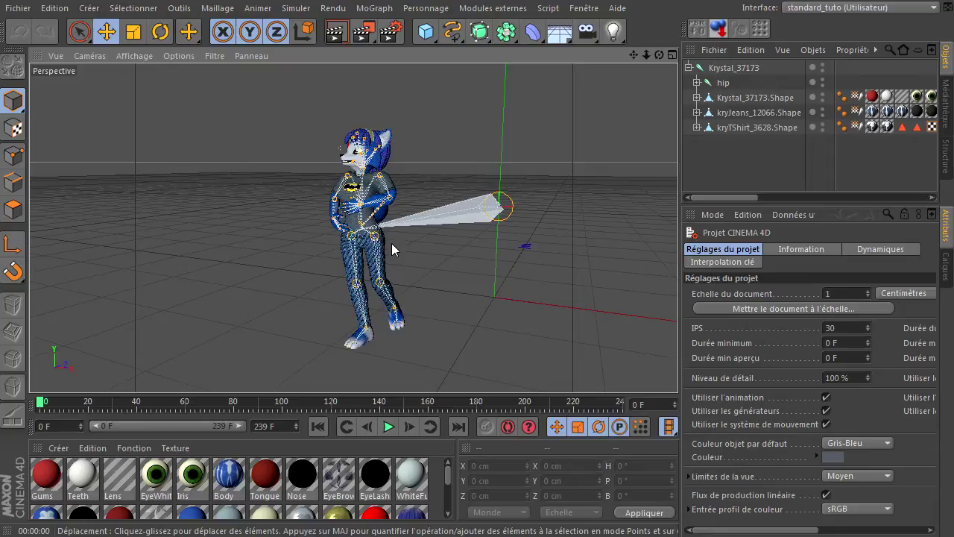
- Examine the clothed character, play its animation and return to the first frame
{"action": "left_click_drag", "start_coordinate": [646, 54], "coordinate": [678, 369]}
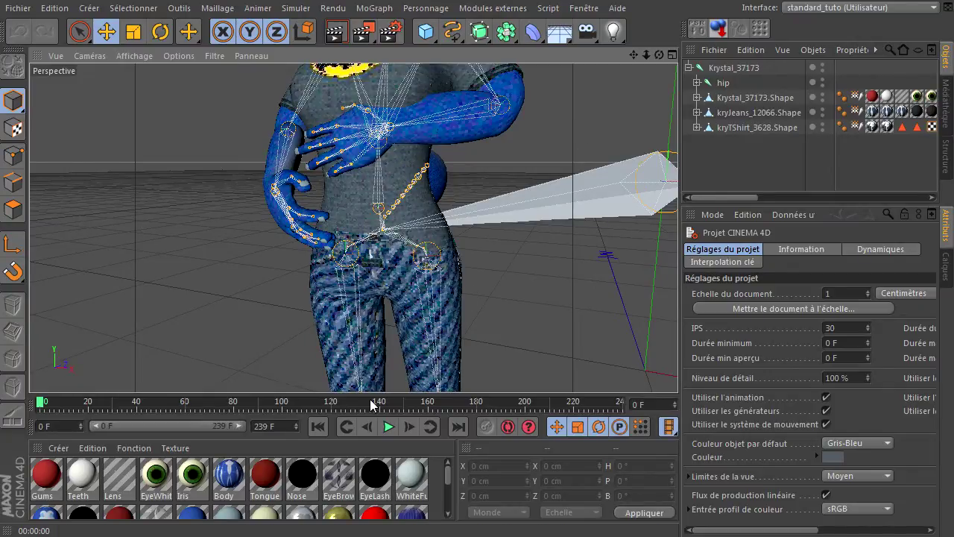
{"action": "left_click_drag", "start_coordinate": [643, 52], "coordinate": [686, 367]}
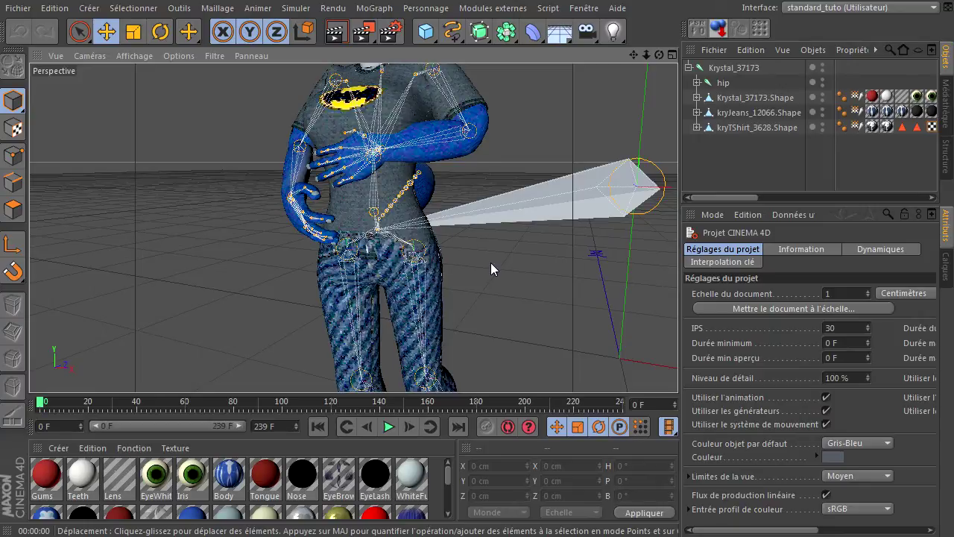
{"action": "left_click_drag", "start_coordinate": [676, 375], "coordinate": [646, 55]}
{"action": "left_click", "coordinate": [387, 427]}
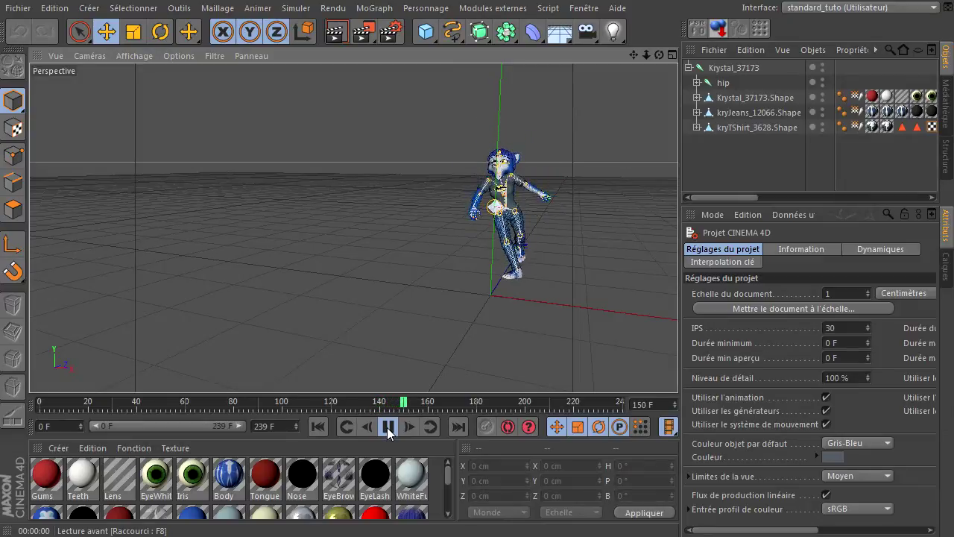
{"action": "left_click", "coordinate": [389, 426]}
{"action": "left_click", "coordinate": [318, 426]}
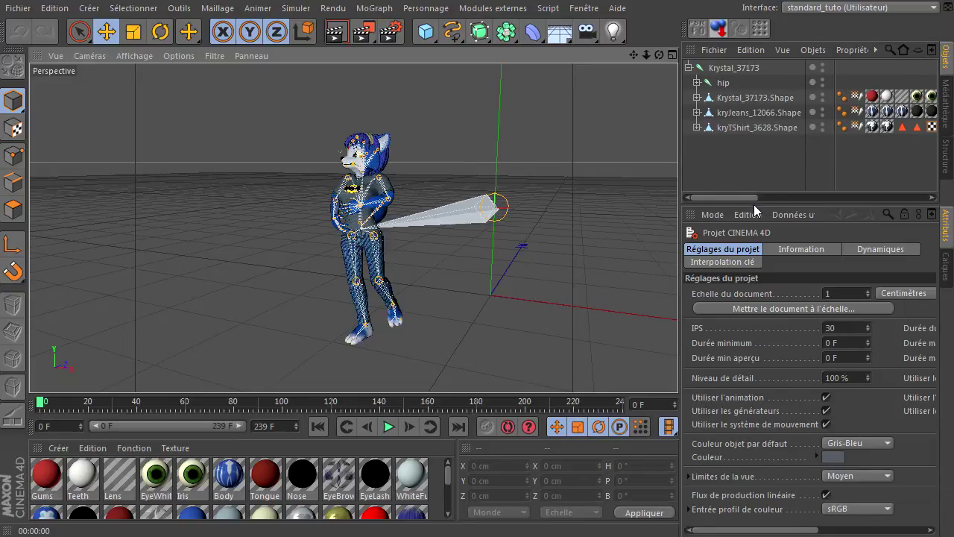
- Reveal the Peau deformers under the Krystal body, kryJeans and kryTShirt meshes and inspect each one
{"action": "left_click_drag", "start_coordinate": [754, 204], "coordinate": [745, 226]}
{"action": "left_click", "coordinate": [746, 100]}
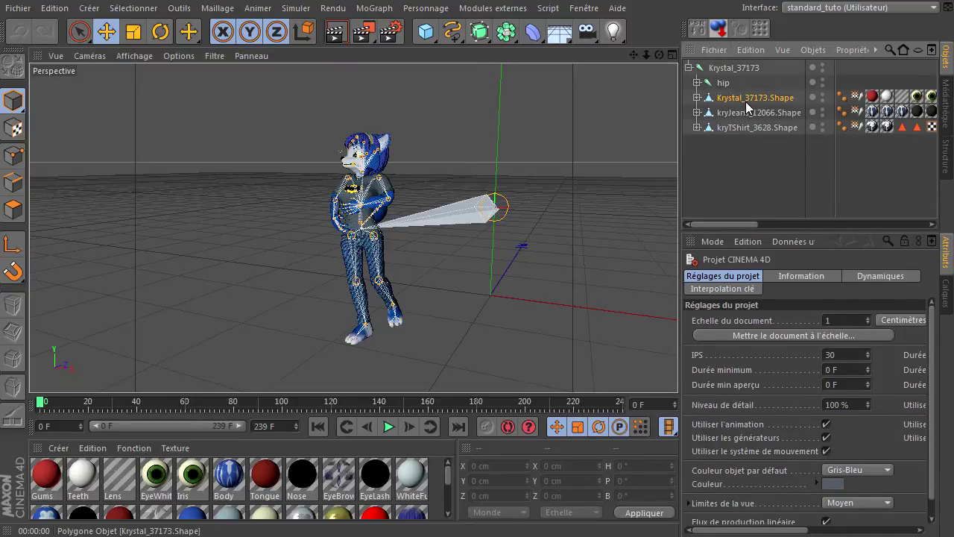
{"action": "left_click", "coordinate": [697, 98]}
{"action": "left_click", "coordinate": [697, 128]}
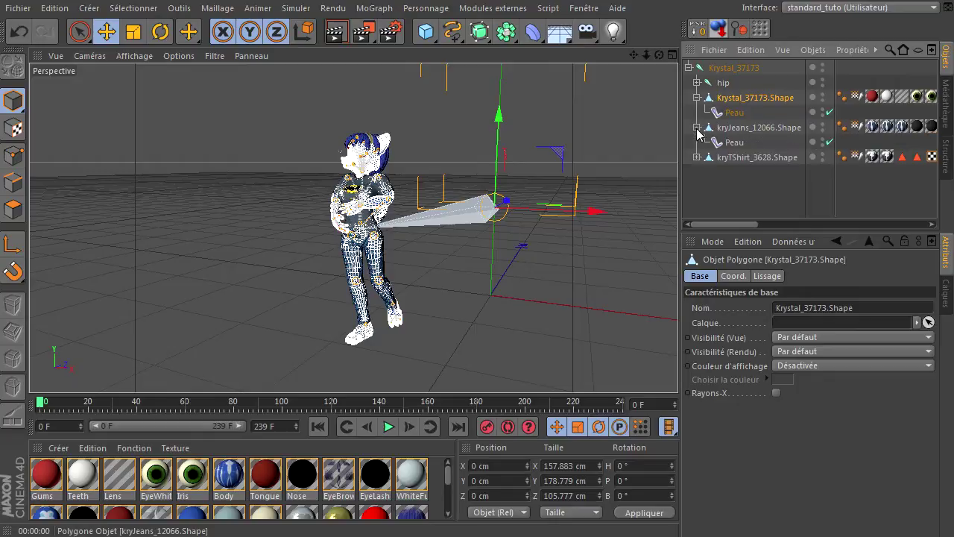
{"action": "left_click", "coordinate": [697, 158]}
{"action": "left_click", "coordinate": [731, 113]}
{"action": "left_click", "coordinate": [735, 143]}
{"action": "left_click", "coordinate": [735, 173]}
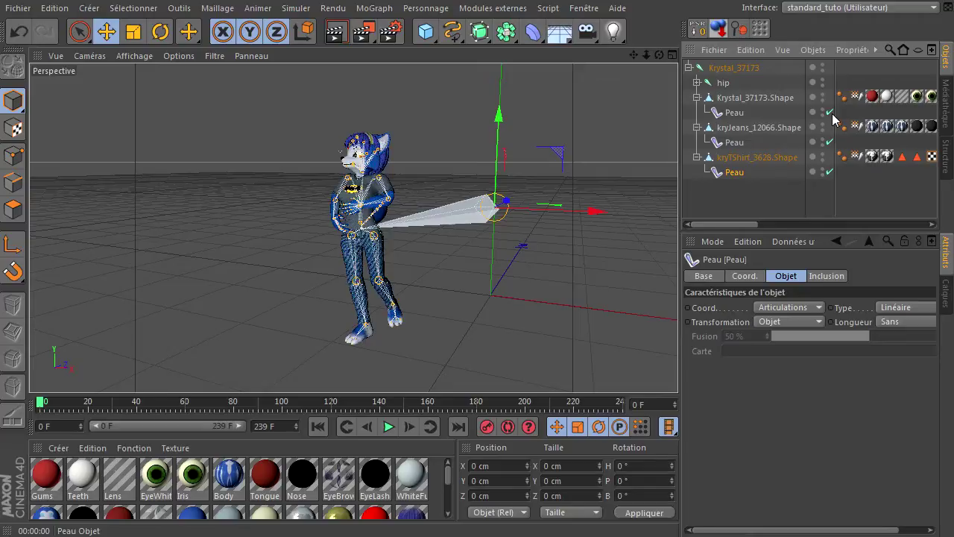
- Disable the Peau deformers of the T-shirt, jeans and body meshes to put the character in its T-pose
{"action": "left_click", "coordinate": [829, 172]}
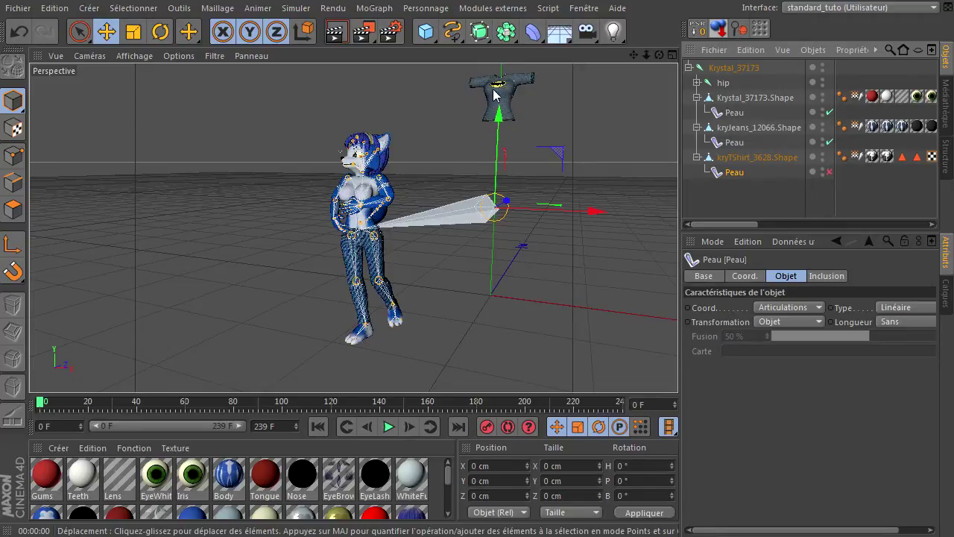
{"action": "left_click", "coordinate": [727, 158]}
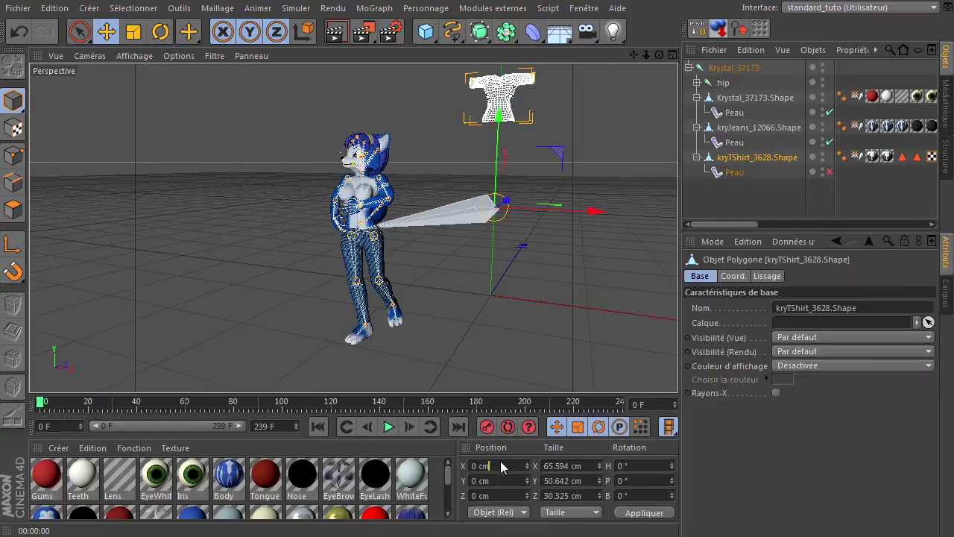
{"action": "left_click", "coordinate": [498, 496]}
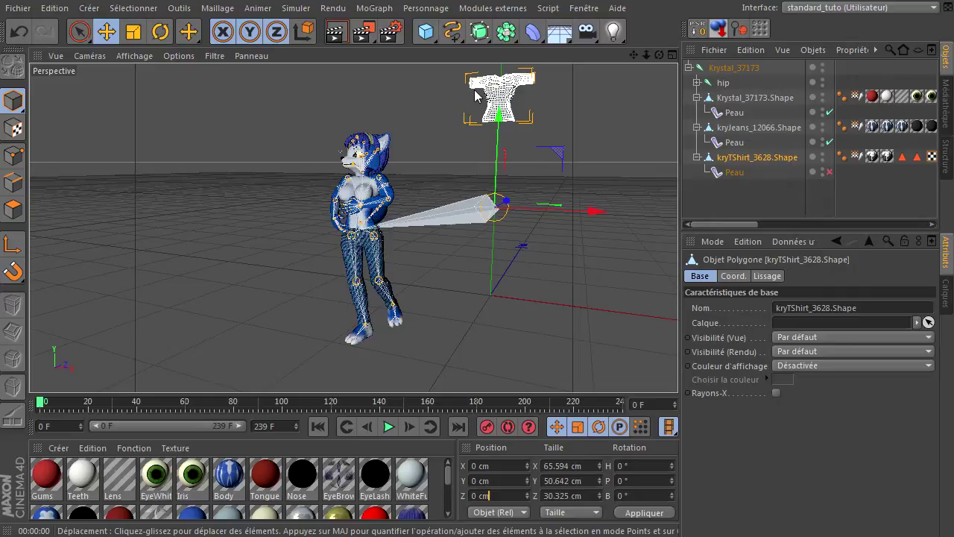
{"action": "left_click_drag", "start_coordinate": [634, 59], "coordinate": [632, 138]}
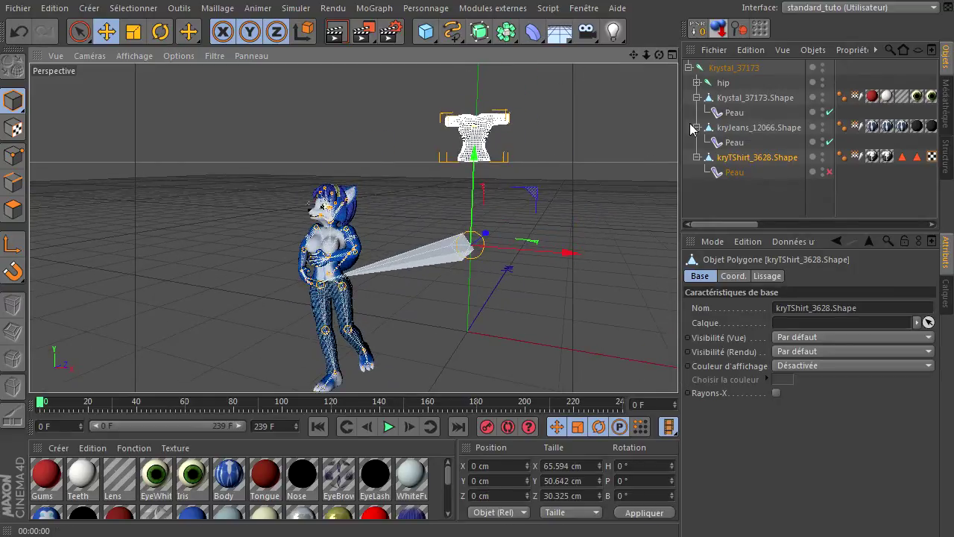
{"action": "left_click", "coordinate": [732, 143]}
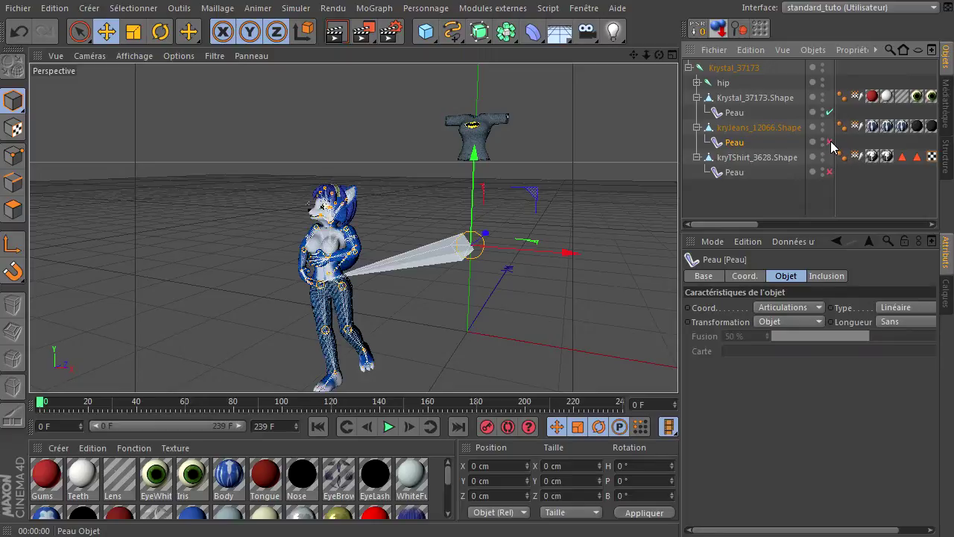
{"action": "left_click", "coordinate": [735, 112]}
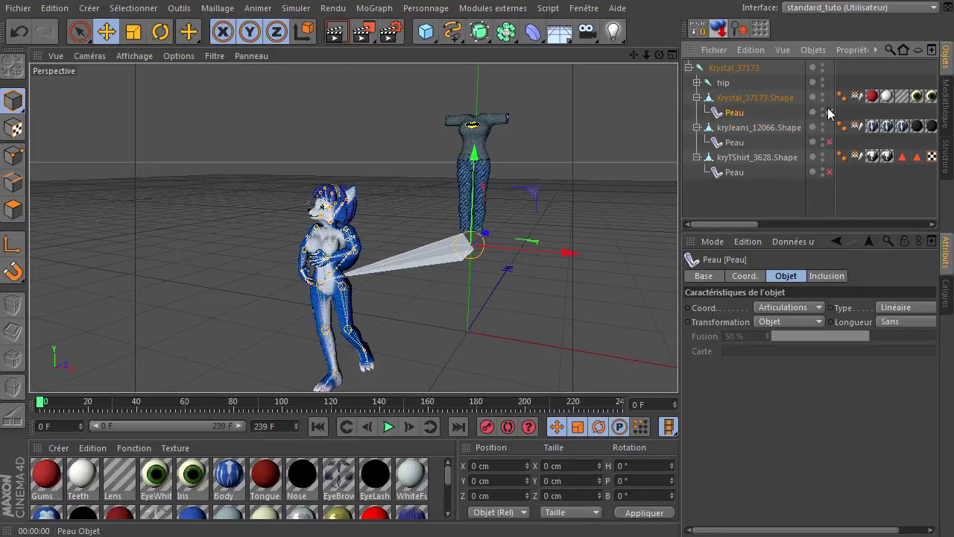
{"action": "left_click", "coordinate": [830, 112]}
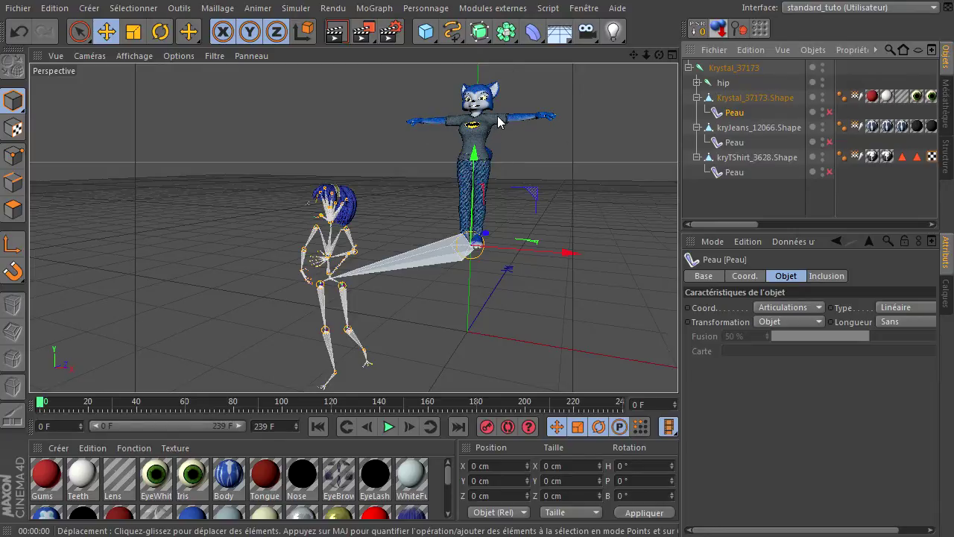
- Put the kryTShirt_3628.Shape mesh into edge editing mode for work on its lower hem
{"action": "left_click", "coordinate": [431, 126]}
{"action": "key", "text": "o"}
{"action": "left_click", "coordinate": [564, 167]}
{"action": "left_click_drag", "start_coordinate": [659, 55], "coordinate": [677, 373]}
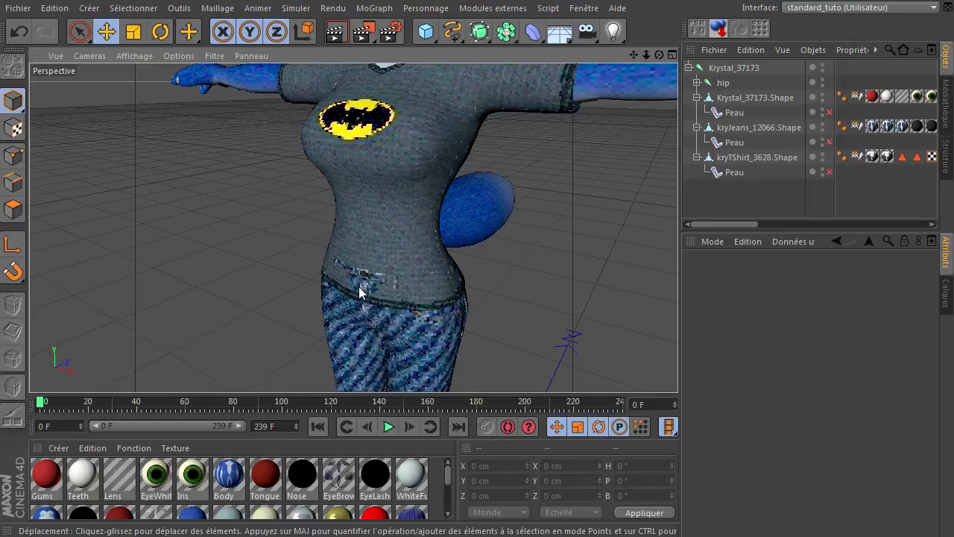
{"action": "left_click", "coordinate": [756, 159]}
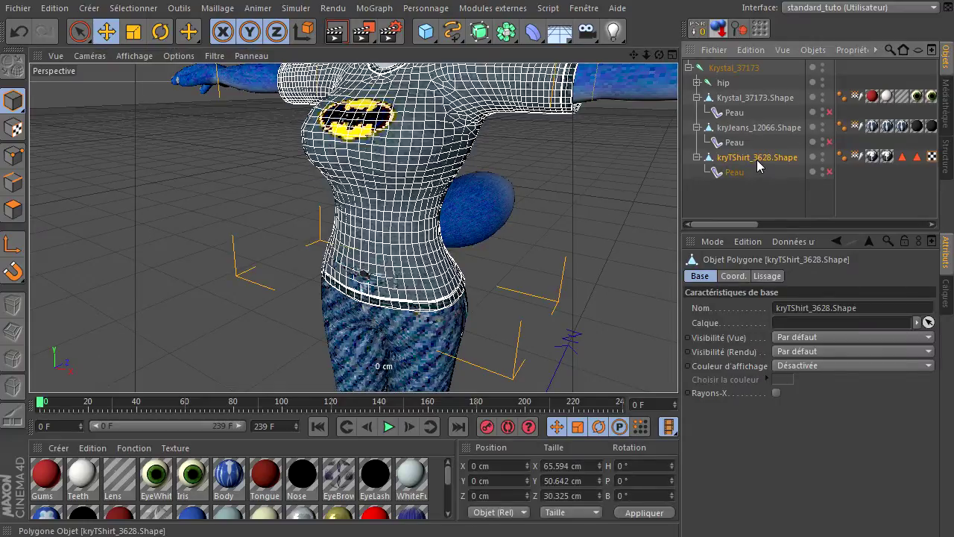
{"action": "left_click", "coordinate": [13, 179]}
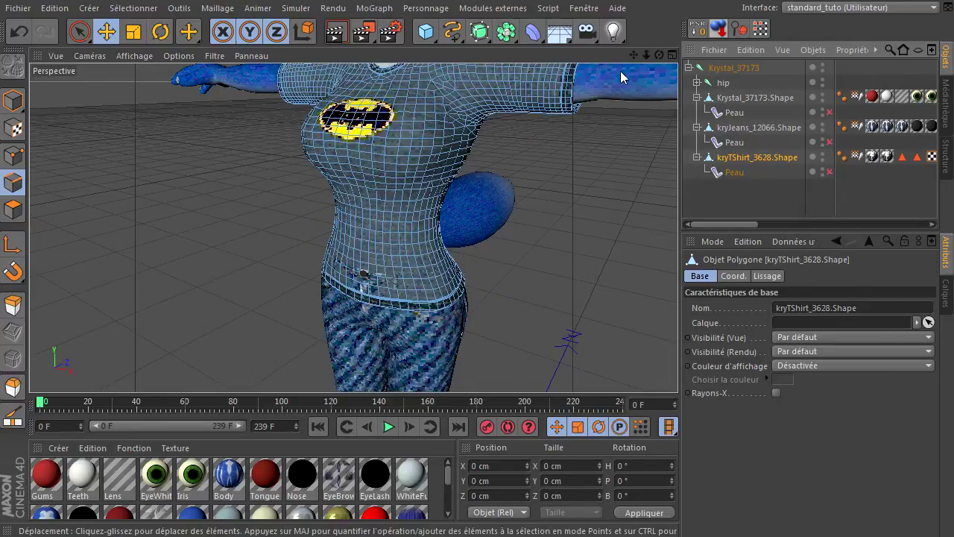
{"action": "left_click_drag", "start_coordinate": [647, 55], "coordinate": [675, 368]}
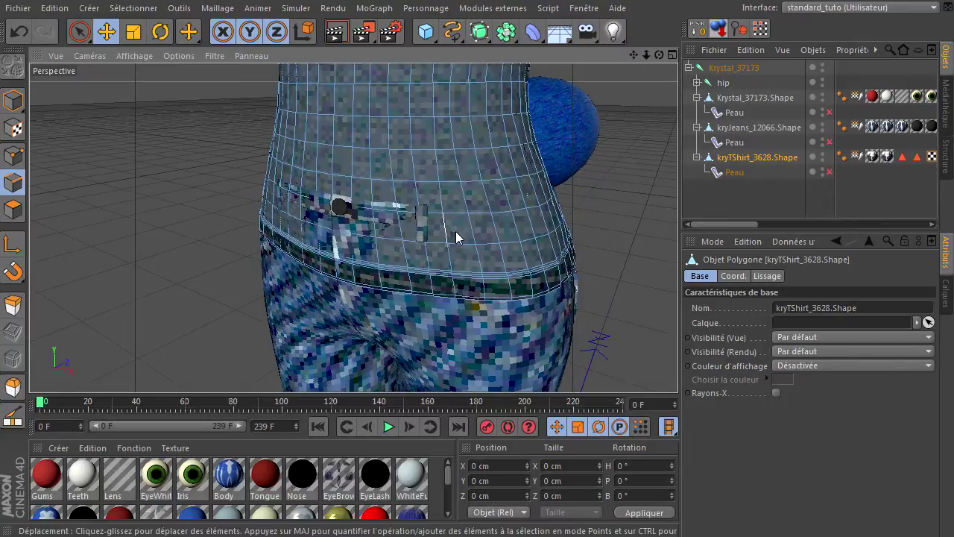
- Loop-select the T-shirt's horizontal edges from the jeans button down to the hem and scale them up to about 34.4 cm wide
{"action": "key", "text": "u"}
{"action": "key", "text": "l"}
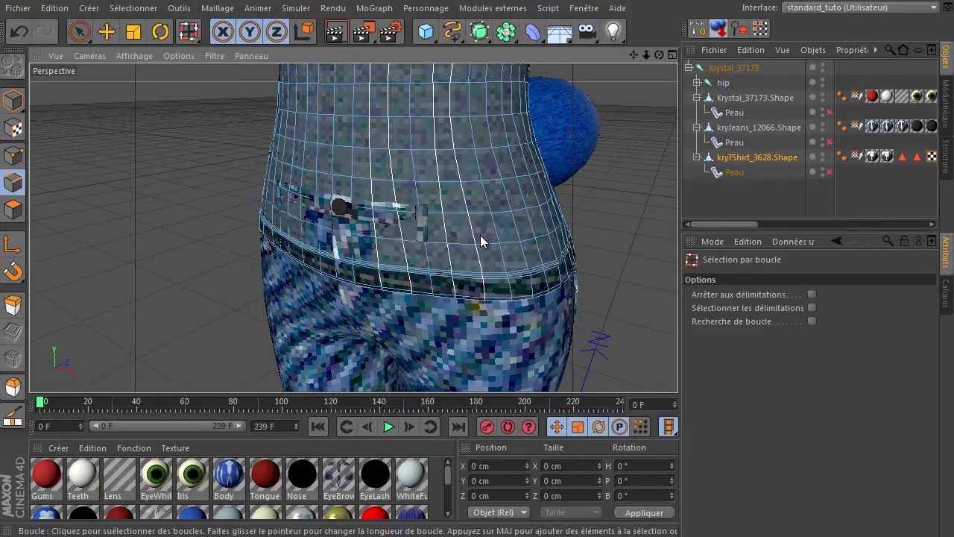
{"action": "left_click", "coordinate": [382, 213]}
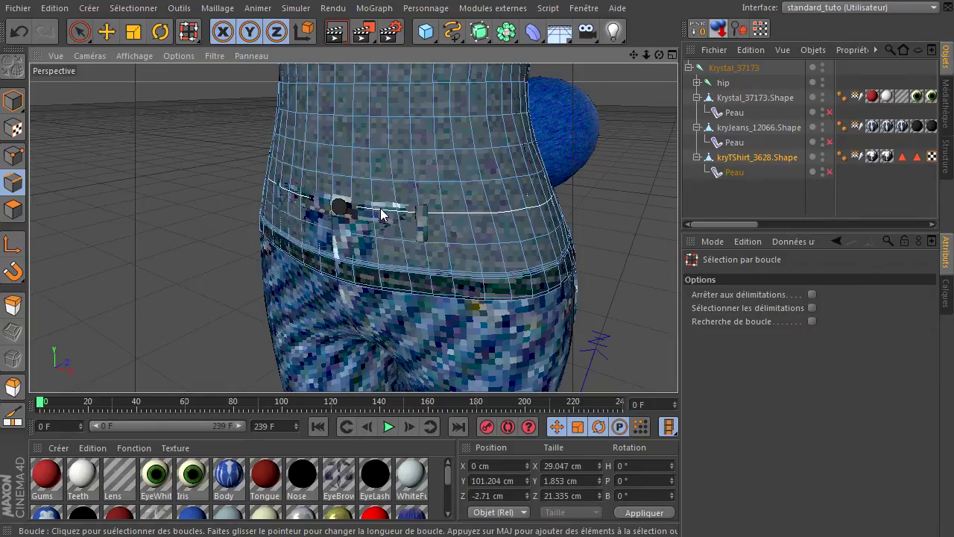
{"action": "left_click", "coordinate": [392, 271], "text": "shift"}
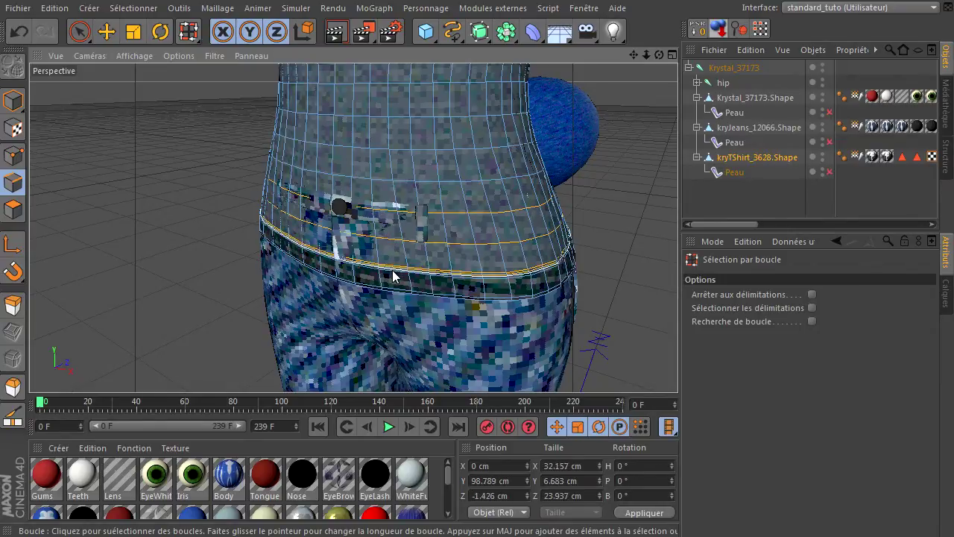
{"action": "left_click", "coordinate": [397, 276], "text": "shift"}
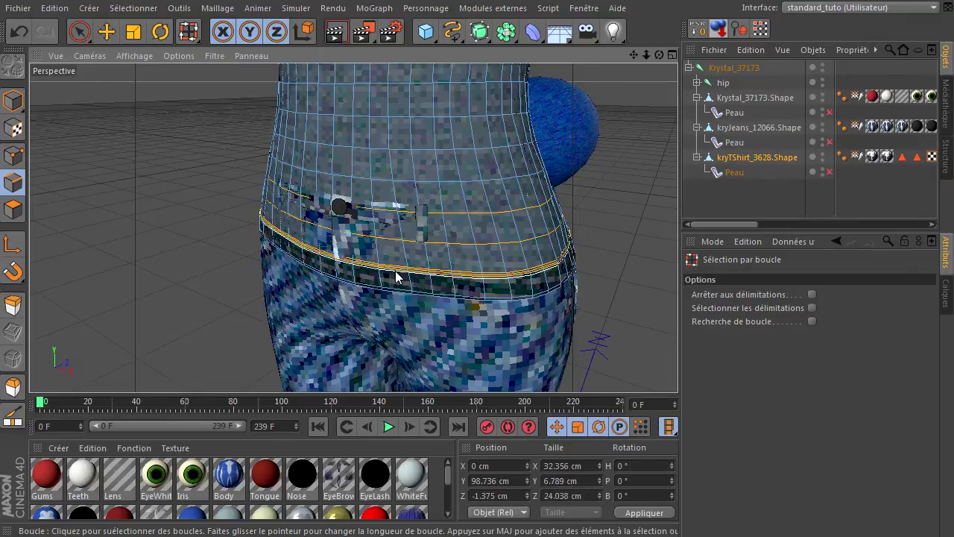
{"action": "left_click", "coordinate": [401, 293], "text": "shift"}
{"action": "left_click", "coordinate": [403, 298], "text": "shift"}
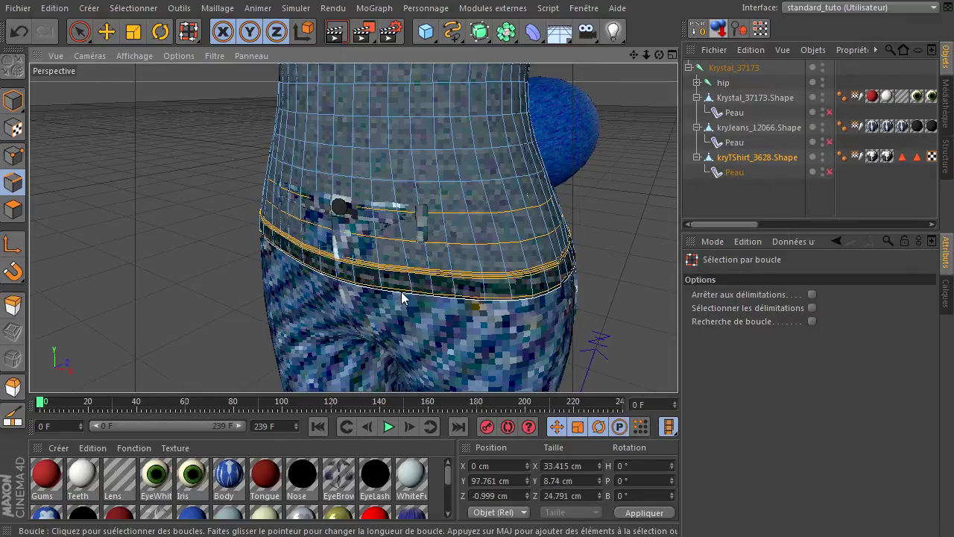
{"action": "left_click", "coordinate": [135, 31]}
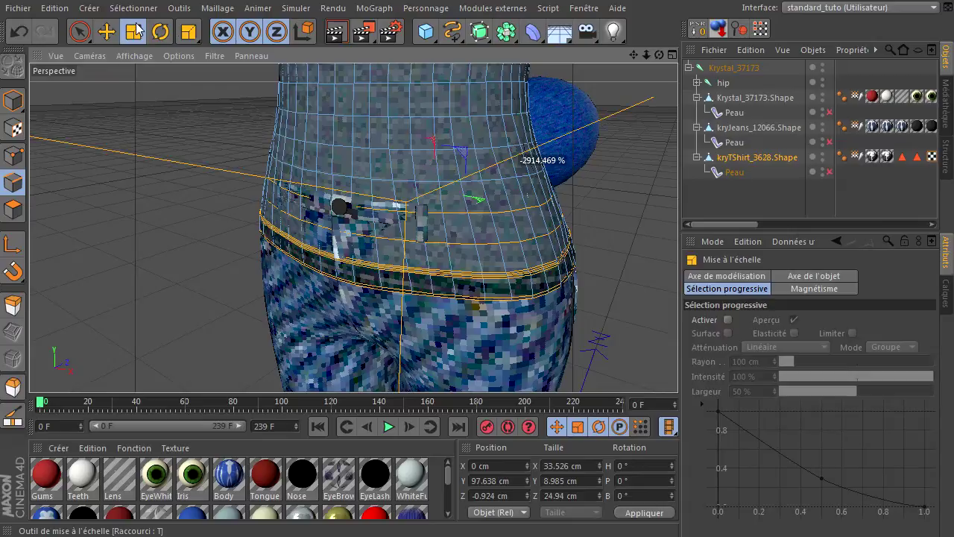
{"action": "left_click_drag", "start_coordinate": [151, 127], "coordinate": [169, 124]}
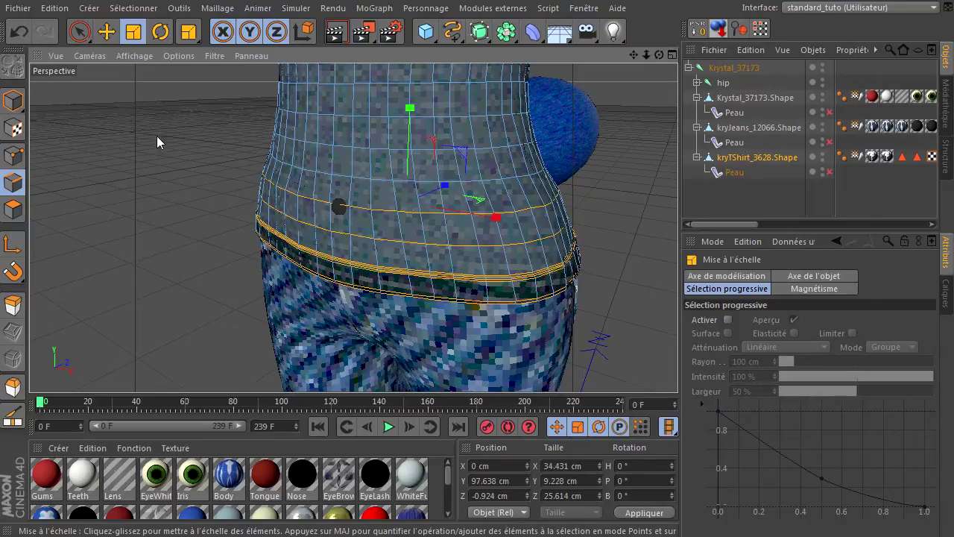
- Select the T-shirt points around the protruding jeans button and move them forward along Z to cover it, then deselect them
{"action": "key", "text": "9"}
{"action": "left_click", "coordinate": [21, 157]}
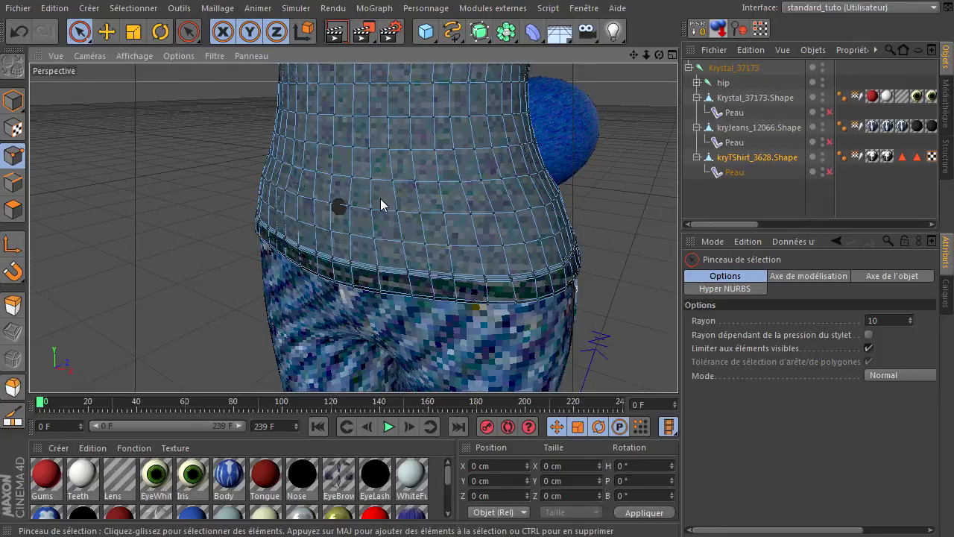
{"action": "mouse_move", "coordinate": [363, 187]}
{"action": "left_mouse_down"}
{"action": "mouse_move", "coordinate": [319, 178]}
{"action": "mouse_move", "coordinate": [328, 202]}
{"action": "mouse_move", "coordinate": [320, 208]}
{"action": "mouse_move", "coordinate": [380, 211]}
{"action": "mouse_move", "coordinate": [294, 201]}
{"action": "mouse_move", "coordinate": [326, 202]}
{"action": "mouse_move", "coordinate": [318, 227]}
{"action": "mouse_move", "coordinate": [353, 228]}
{"action": "left_mouse_up"}
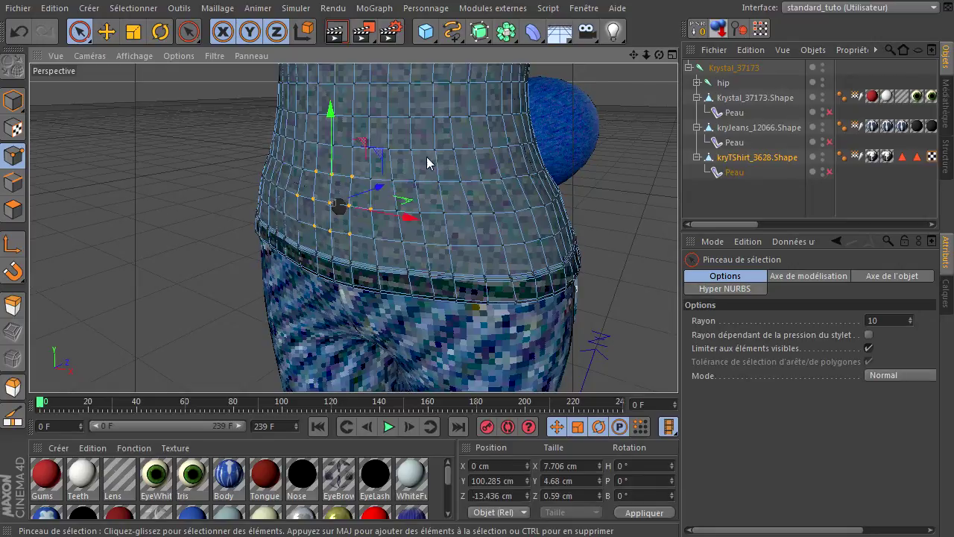
{"action": "key", "text": "e"}
{"action": "left_click_drag", "start_coordinate": [391, 198], "coordinate": [360, 195]}
{"action": "left_click", "coordinate": [184, 221]}
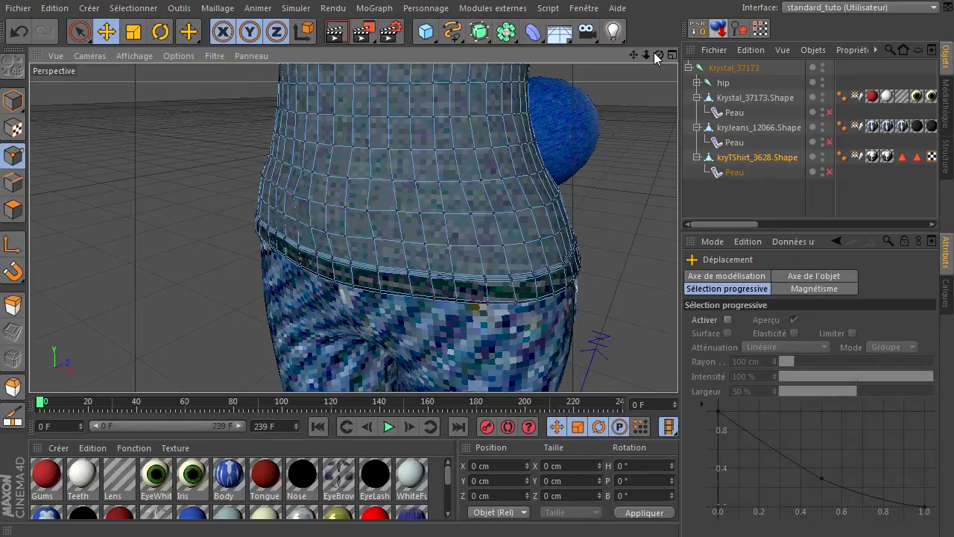
- Test-render the T-shirt's lower hem, then return to model mode and deselect the mesh
{"action": "left_click", "coordinate": [335, 33]}
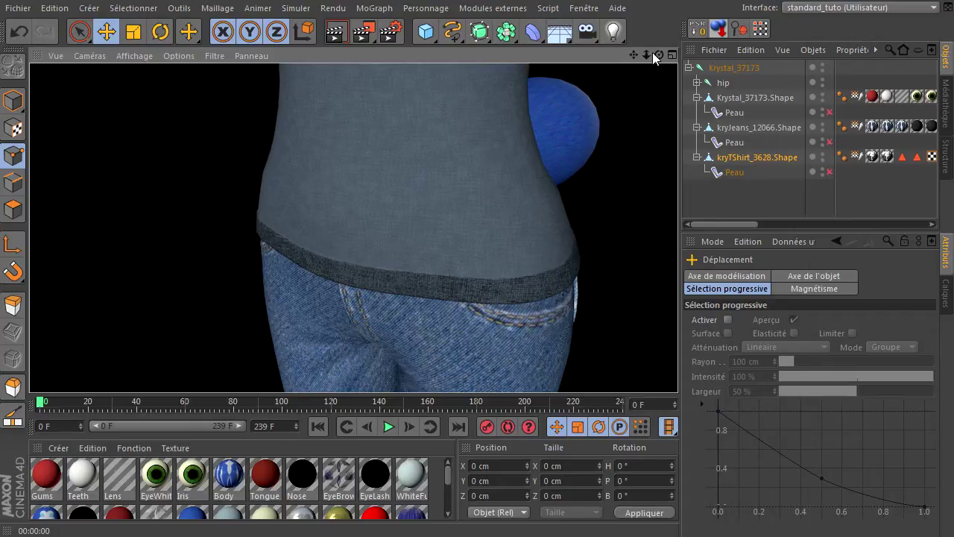
{"action": "left_click_drag", "start_coordinate": [650, 56], "coordinate": [677, 369]}
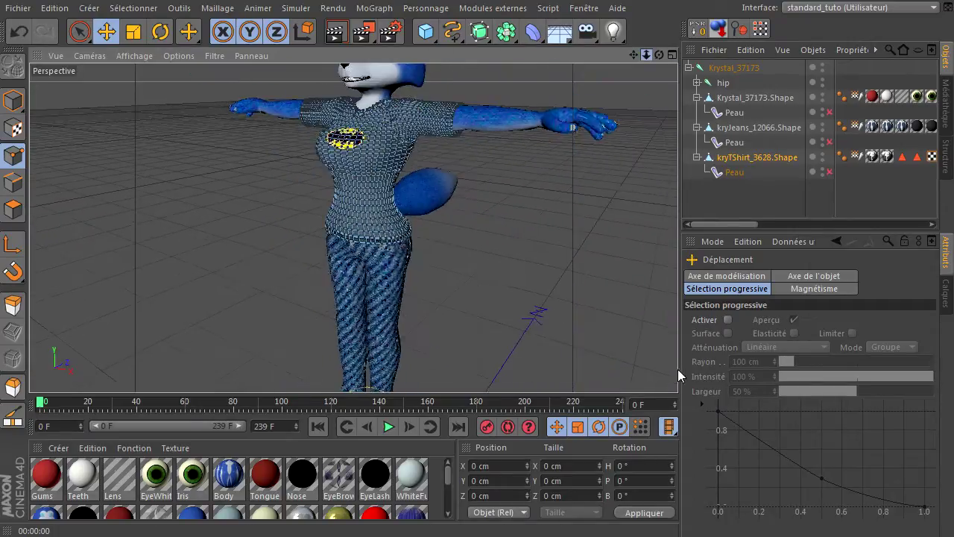
{"action": "left_click", "coordinate": [78, 33]}
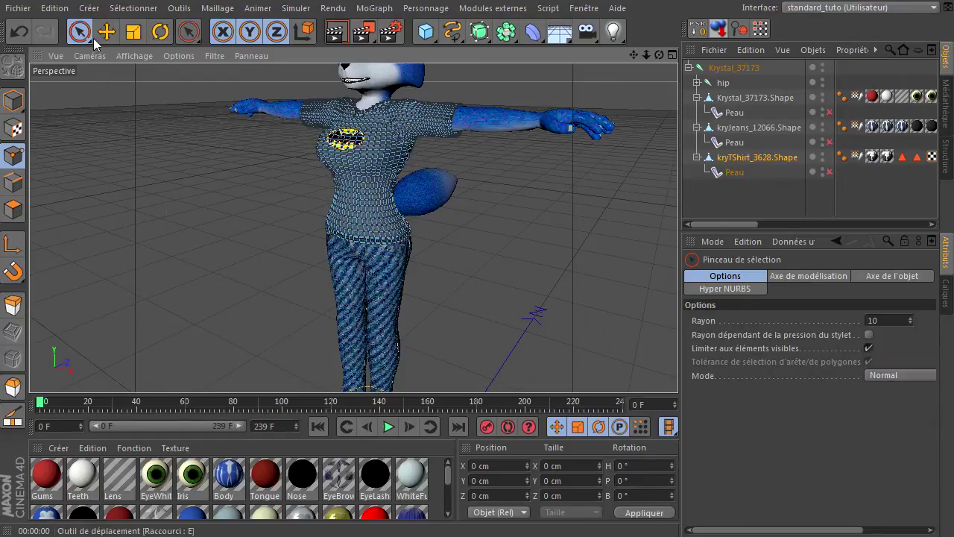
{"action": "left_click", "coordinate": [13, 100]}
{"action": "left_click", "coordinate": [200, 160]}
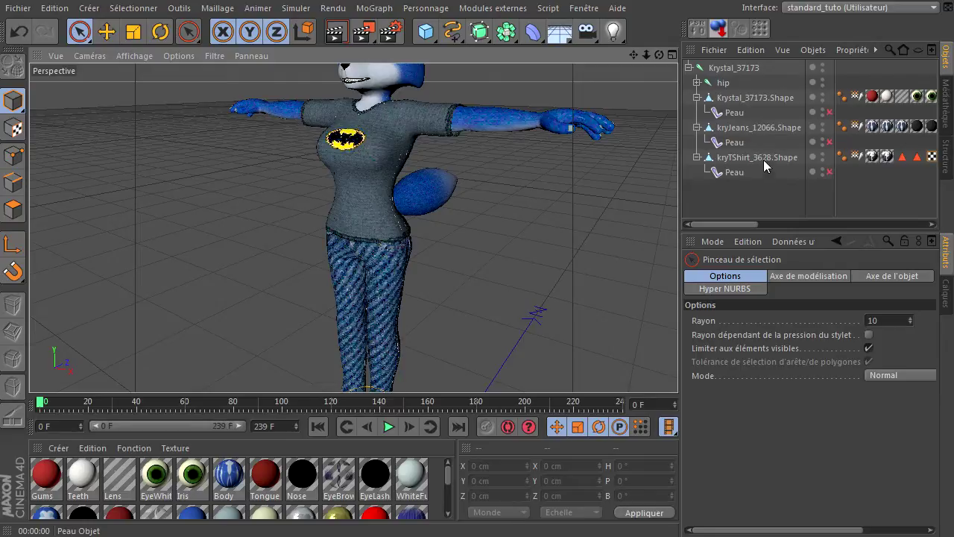
- Re-enable the Peau skin deformers of the kryTShirt_3628, kryJeans_12066 and Krystal_37173 meshes
{"action": "left_click", "coordinate": [830, 172]}
{"action": "key", "text": "h"}
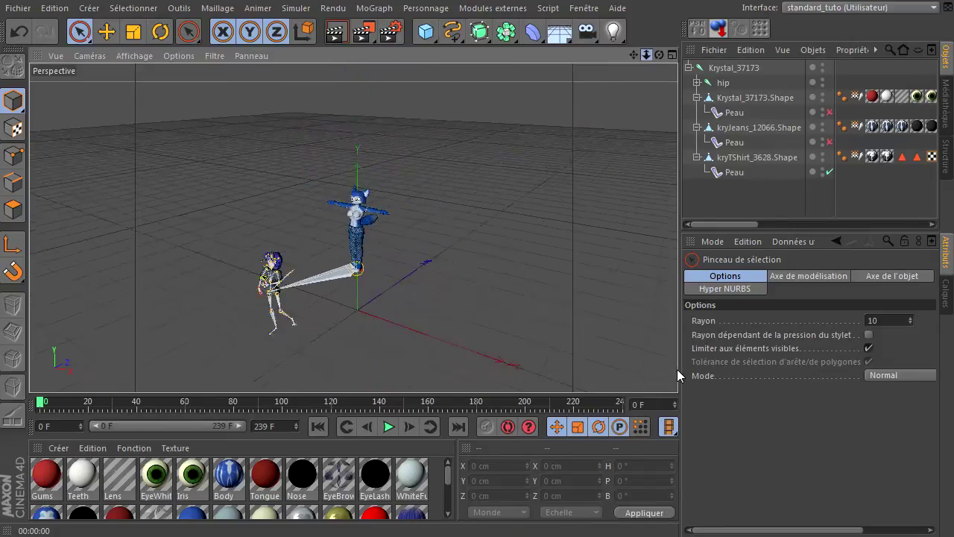
{"action": "left_click", "coordinate": [830, 143]}
{"action": "left_click", "coordinate": [830, 113]}
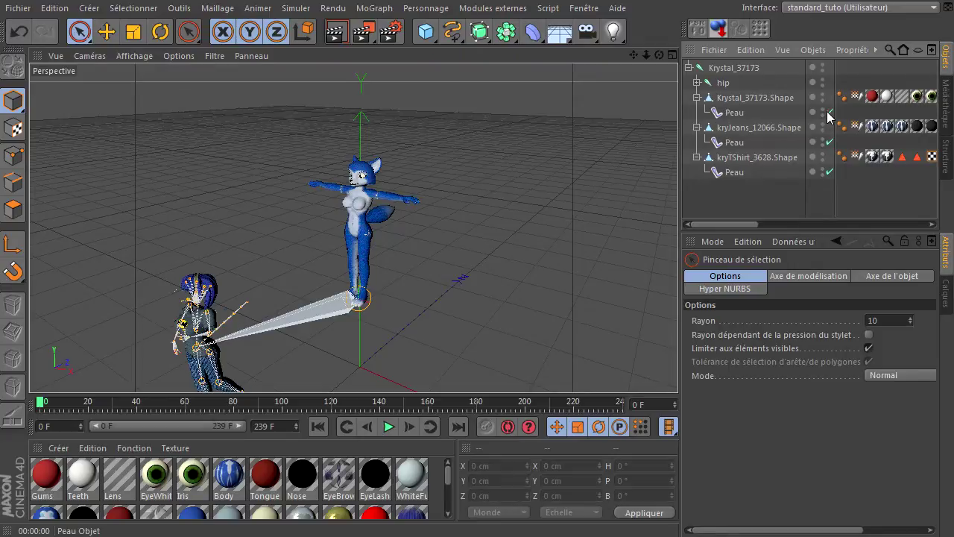
- Test-render the posed character's waist to examine how the jeans and the T-shirt hem overlap
{"action": "mouse_move", "coordinate": [678, 364]}
{"action": "left_mouse_down"}
{"action": "mouse_move", "coordinate": [693, 357]}
{"action": "mouse_move", "coordinate": [678, 369]}
{"action": "mouse_move", "coordinate": [688, 367]}
{"action": "left_mouse_up"}
{"action": "left_click_drag", "start_coordinate": [645, 56], "coordinate": [677, 369]}
{"action": "left_click", "coordinate": [336, 31]}
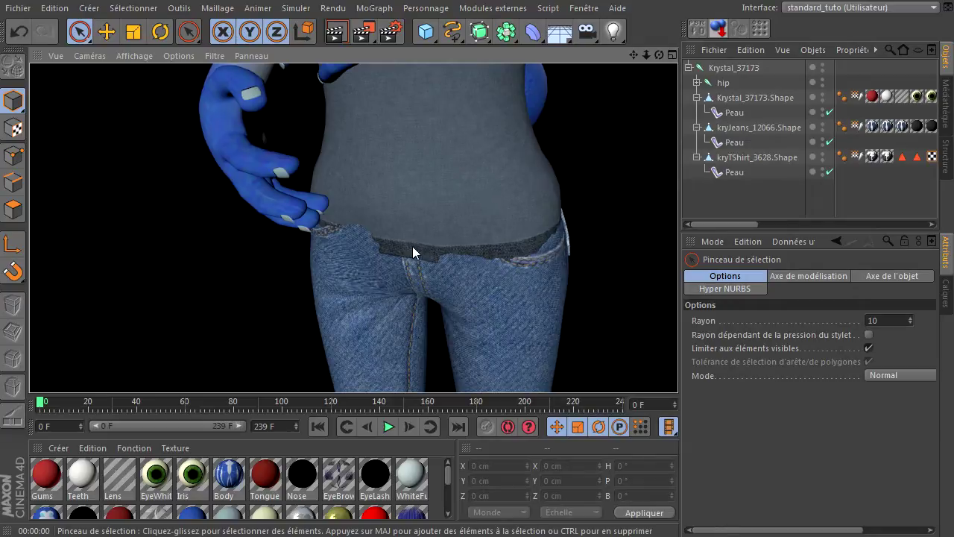
{"action": "mouse_move", "coordinate": [656, 52]}
{"action": "left_mouse_down"}
{"action": "mouse_move", "coordinate": [679, 368]}
{"action": "mouse_move", "coordinate": [667, 378]}
{"action": "mouse_move", "coordinate": [674, 365]}
{"action": "mouse_move", "coordinate": [686, 374]}
{"action": "mouse_move", "coordinate": [685, 358]}
{"action": "mouse_move", "coordinate": [669, 369]}
{"action": "mouse_move", "coordinate": [678, 369]}
{"action": "mouse_move", "coordinate": [647, 61]}
{"action": "left_mouse_up"}
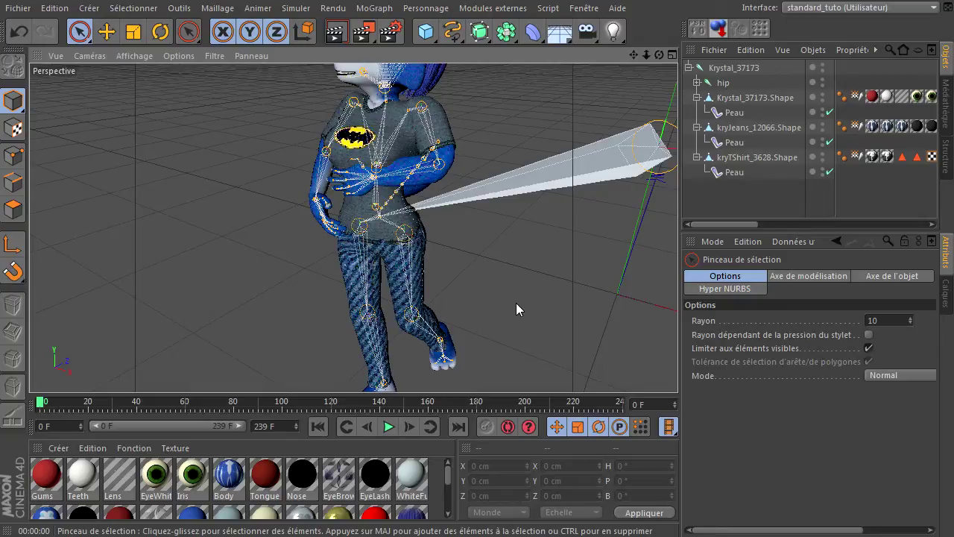
- Highlight the T-shirt, jeans and body meshes one after another to compare their posed geometry, then clear the selection
{"action": "left_click", "coordinate": [758, 157]}
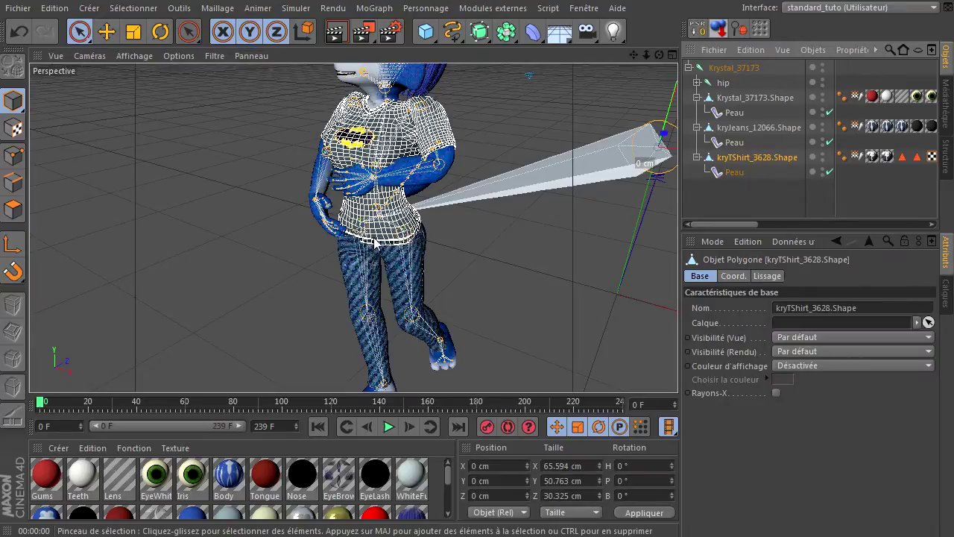
{"action": "left_click", "coordinate": [770, 129]}
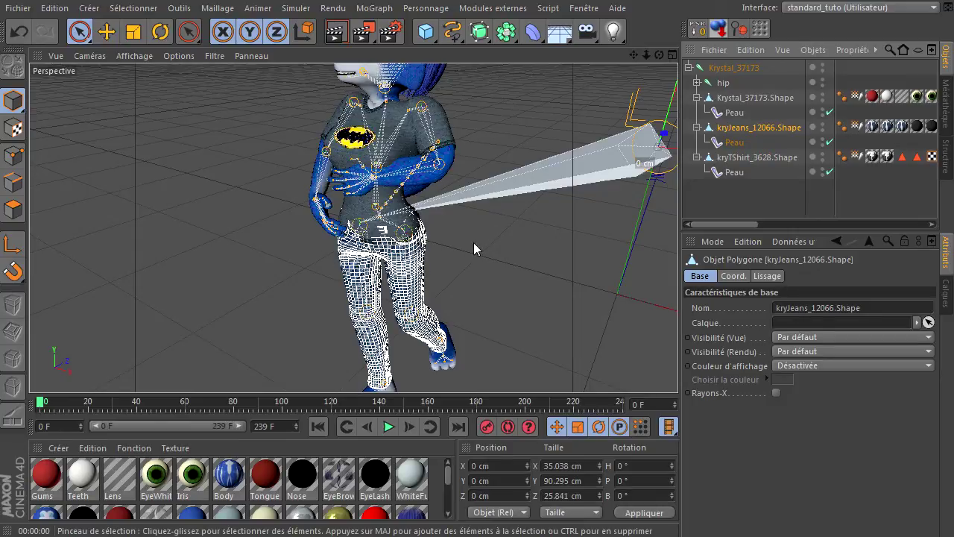
{"action": "left_click", "coordinate": [771, 98]}
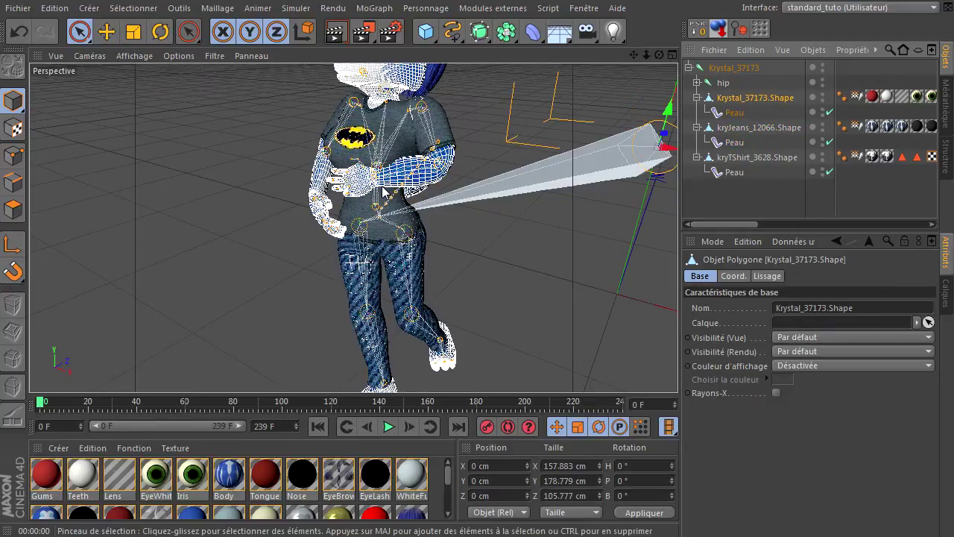
{"action": "left_click", "coordinate": [746, 199]}
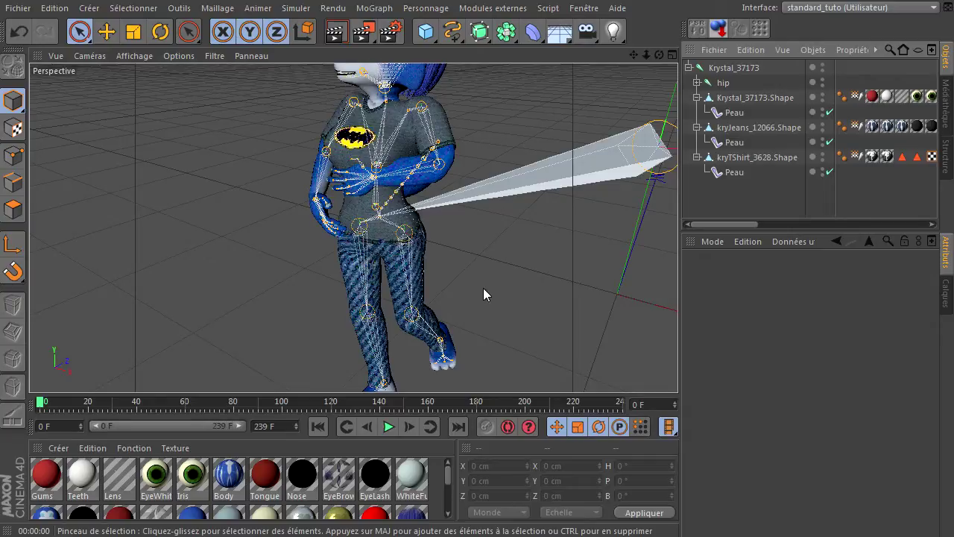
- Select kryTShirt_3628.Shape and disable the Peau skin deformers of the T-shirt, jeans and body
{"action": "mouse_move", "coordinate": [646, 55]}
{"action": "left_mouse_down"}
{"action": "mouse_move", "coordinate": [678, 371]}
{"action": "mouse_move", "coordinate": [643, 57]}
{"action": "left_mouse_up"}
{"action": "left_click_drag", "start_coordinate": [675, 369], "coordinate": [636, 58]}
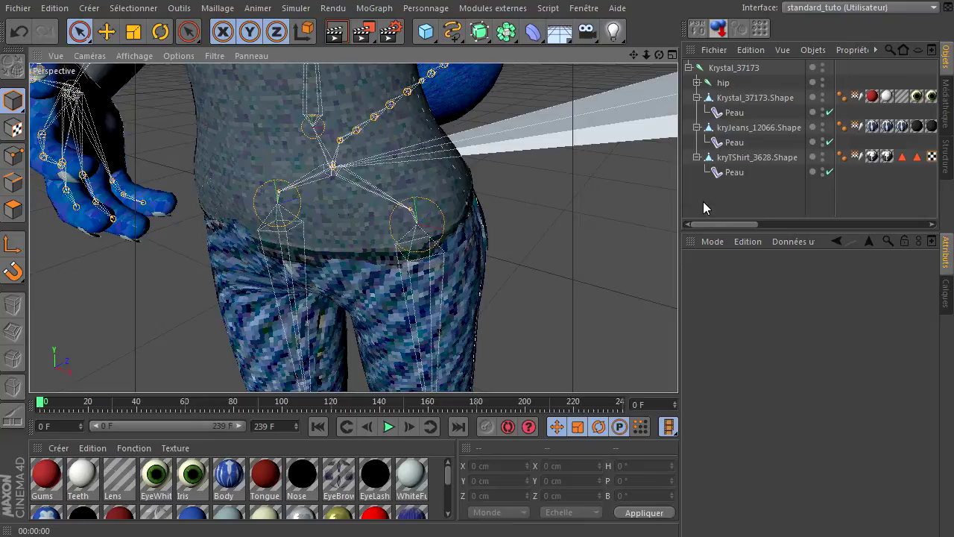
{"action": "left_click", "coordinate": [771, 158]}
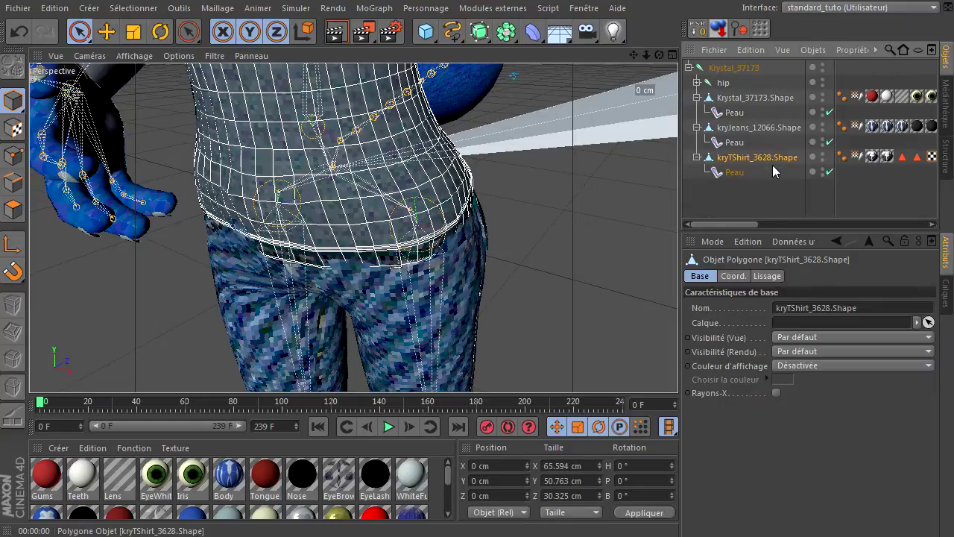
{"action": "left_click", "coordinate": [830, 172]}
{"action": "left_click", "coordinate": [830, 142]}
{"action": "left_click", "coordinate": [830, 112]}
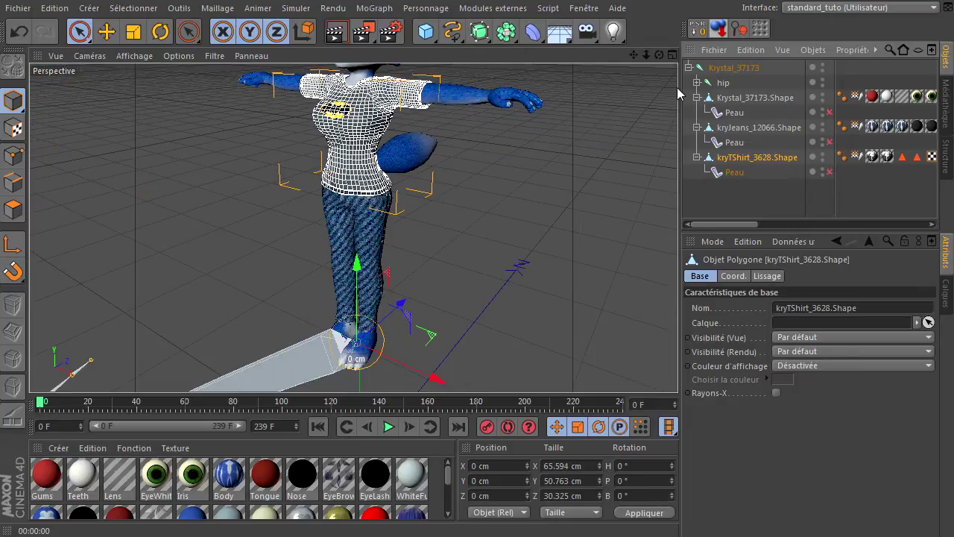
- Add a Morphing de pose tag to kryTShirt_3628.Shape and enable Position as its mixing type
{"action": "left_click_drag", "start_coordinate": [649, 57], "coordinate": [591, 201]}
{"action": "left_click_drag", "start_coordinate": [648, 55], "coordinate": [690, 34]}
{"action": "right_click", "coordinate": [744, 162]}
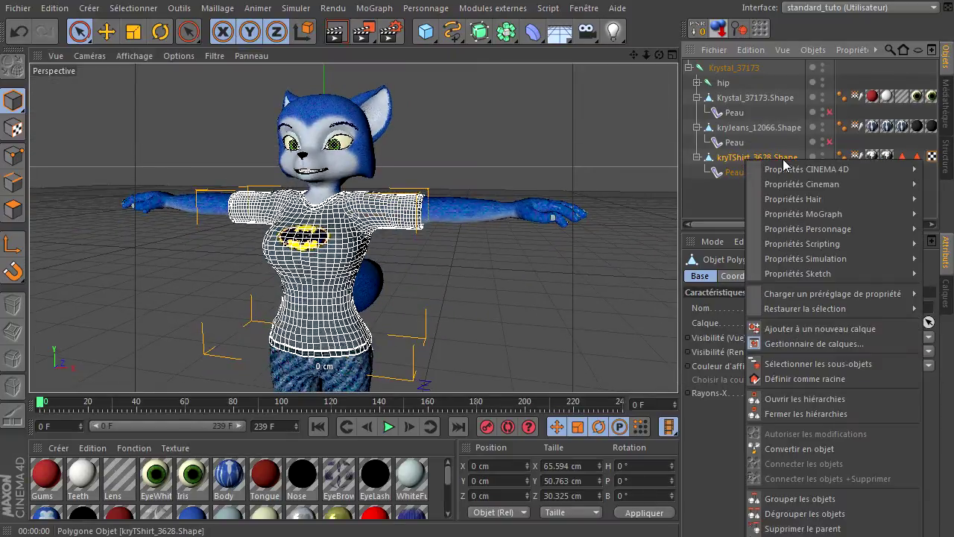
{"action": "left_click", "coordinate": [713, 156]}
{"action": "right_click", "coordinate": [716, 157]}
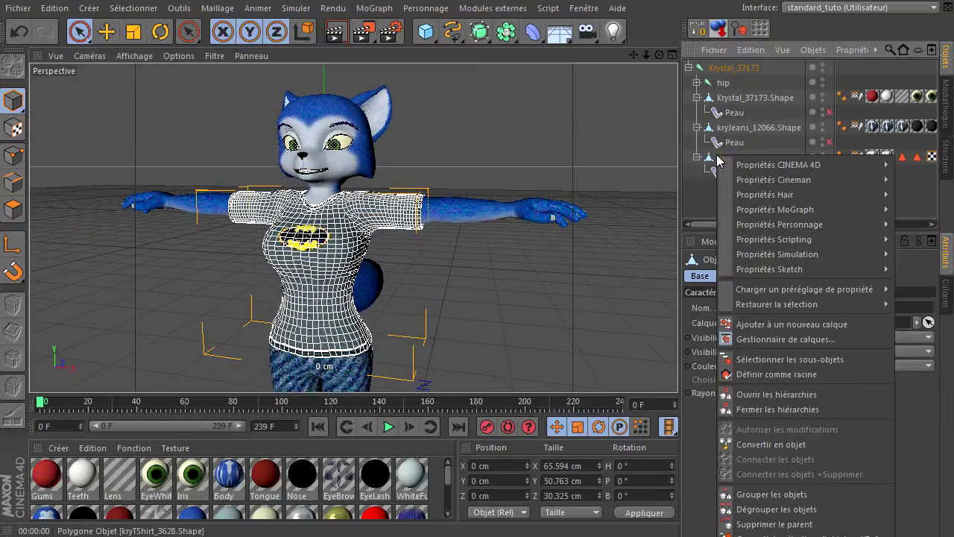
{"action": "mouse_move", "coordinate": [756, 225]}
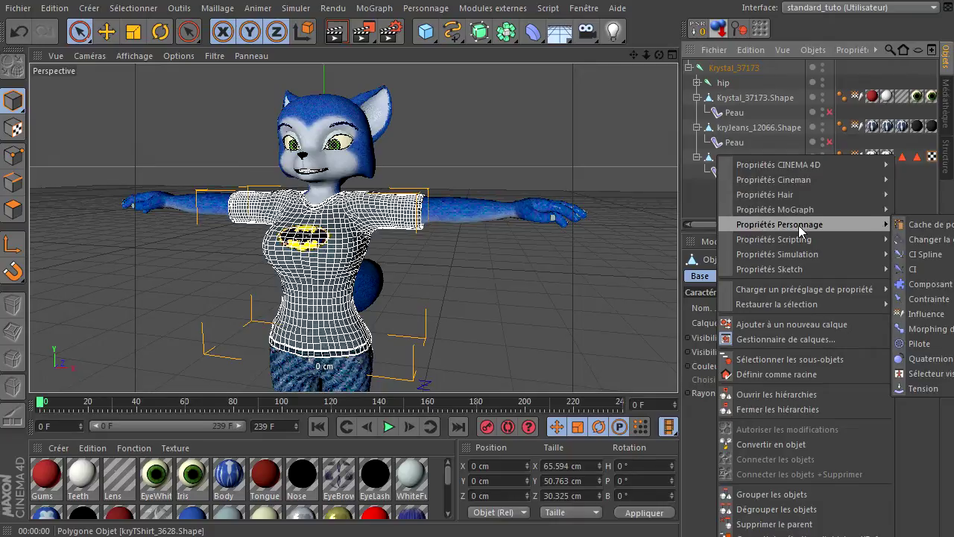
{"action": "left_click", "coordinate": [928, 329]}
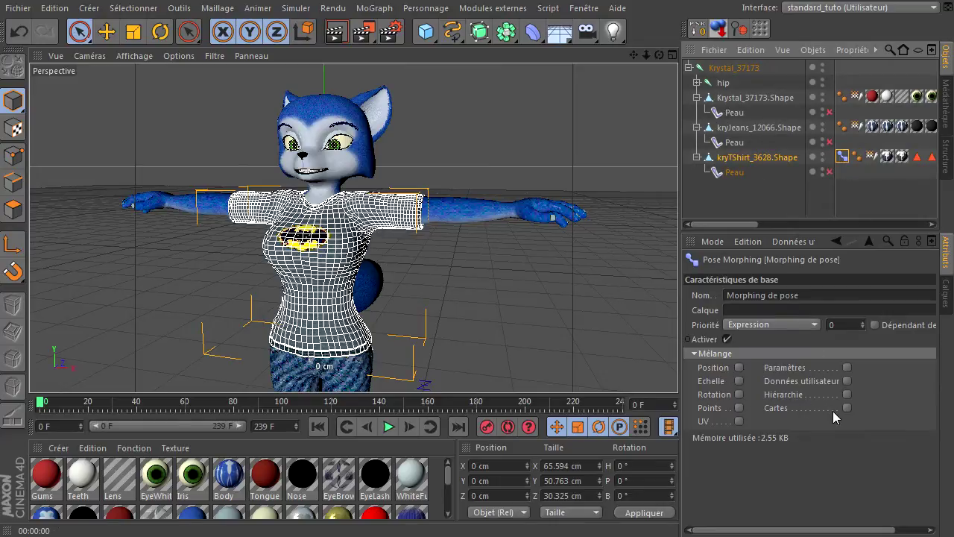
{"action": "left_click", "coordinate": [739, 367]}
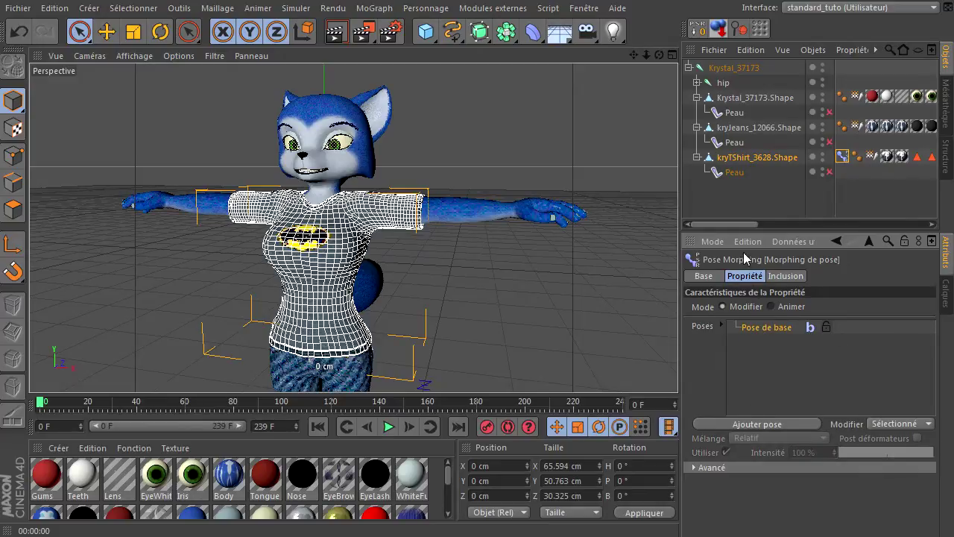
- Add a new pose to the T-shirt's pose morph tag and put the T-shirt mesh into edge editing mode
{"action": "left_click", "coordinate": [759, 203]}
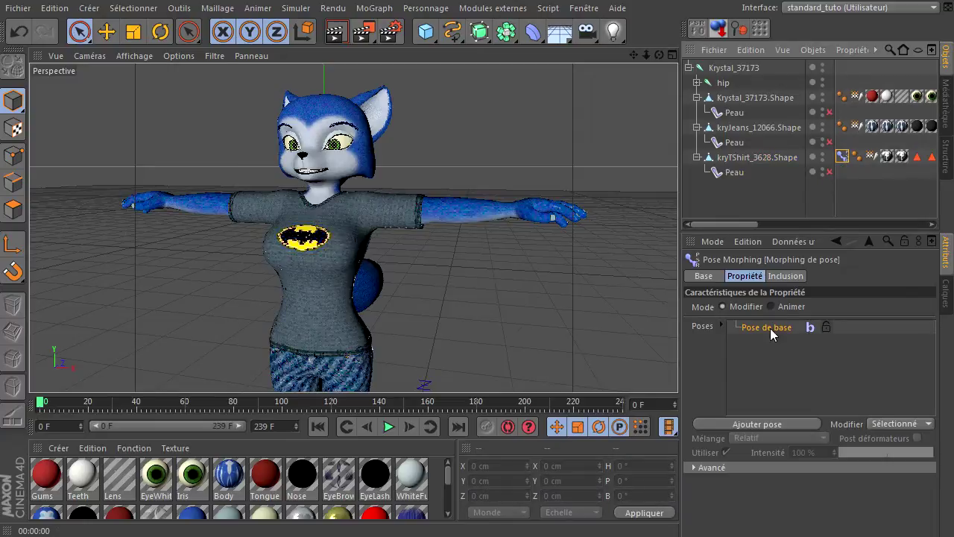
{"action": "left_click", "coordinate": [703, 276]}
{"action": "left_click", "coordinate": [746, 276]}
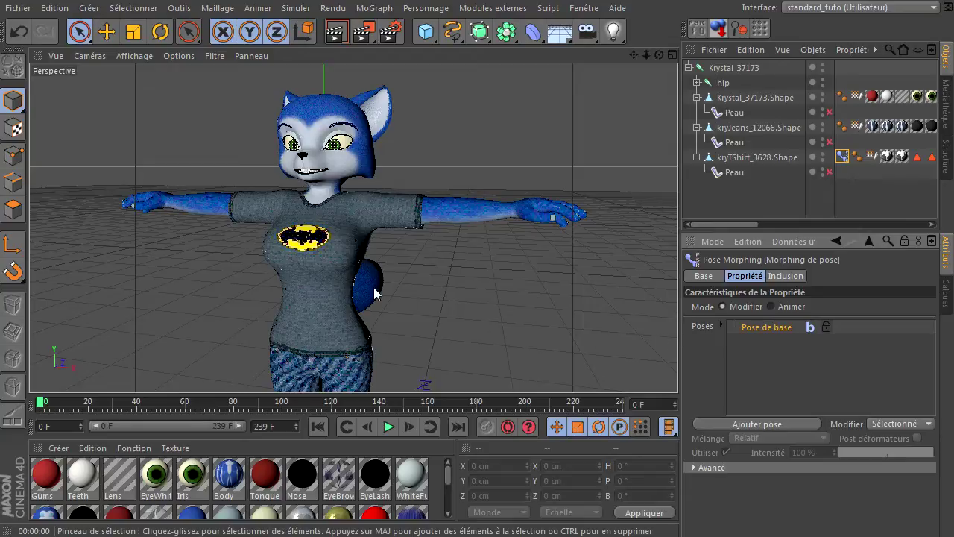
{"action": "left_click", "coordinate": [761, 422]}
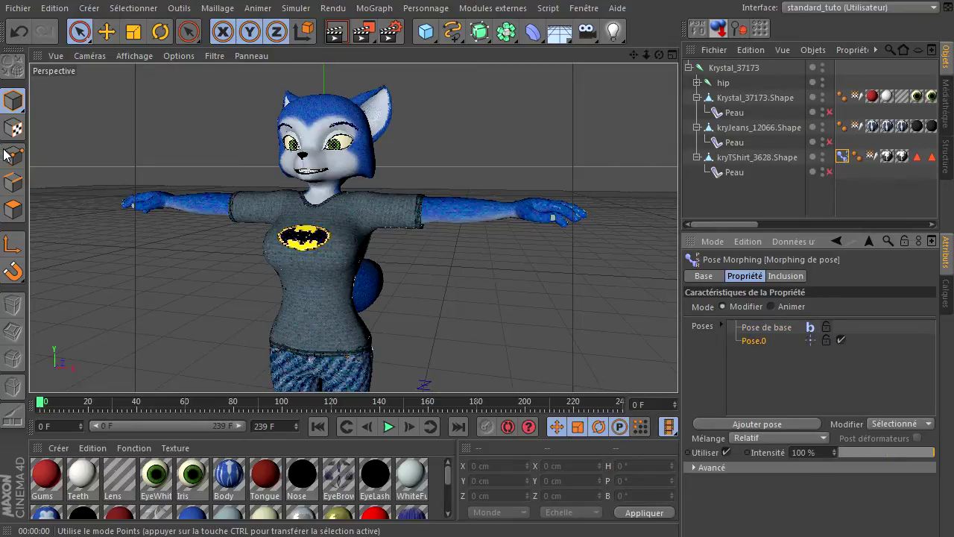
{"action": "left_click", "coordinate": [17, 183]}
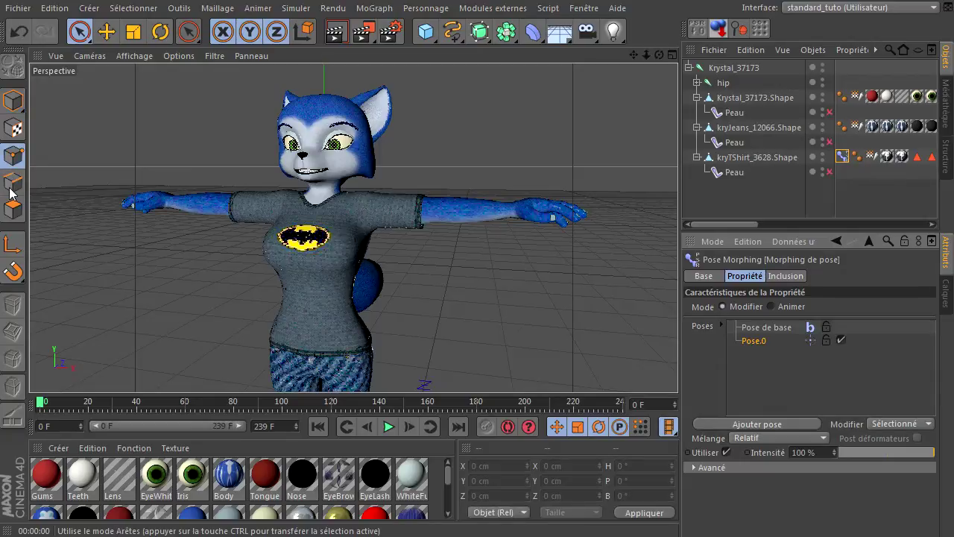
{"action": "left_click", "coordinate": [762, 160]}
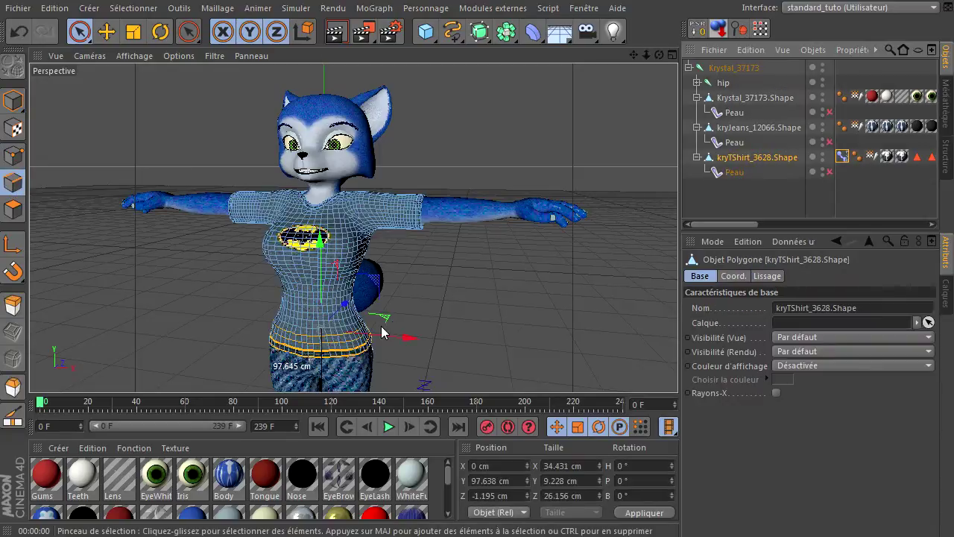
- Nudge the selected T-shirt hem edges along X, scale them up to about 48.8 cm wide and deselect them
{"action": "left_click_drag", "start_coordinate": [402, 337], "coordinate": [399, 338]}
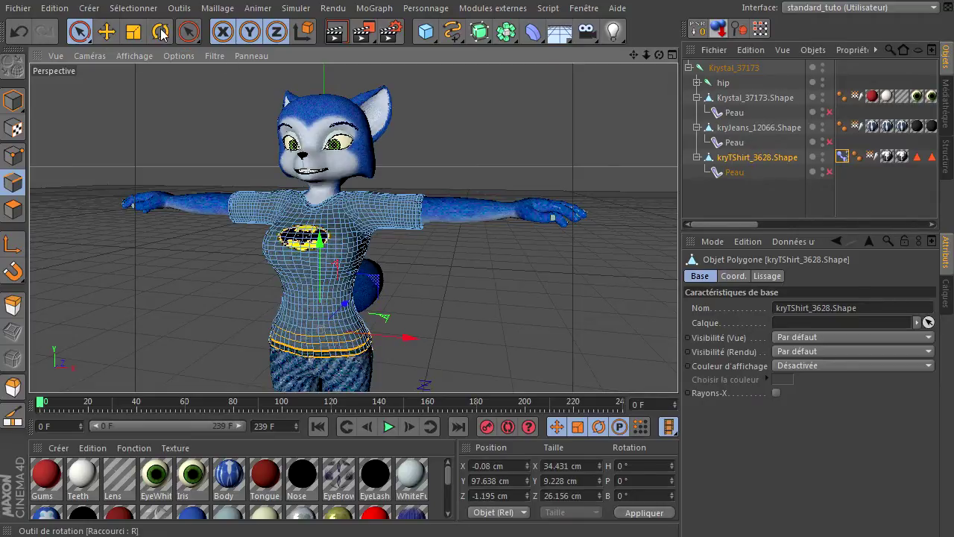
{"action": "key", "text": "t"}
{"action": "left_click_drag", "start_coordinate": [565, 289], "coordinate": [623, 246]}
{"action": "left_click_drag", "start_coordinate": [517, 284], "coordinate": [656, 239]}
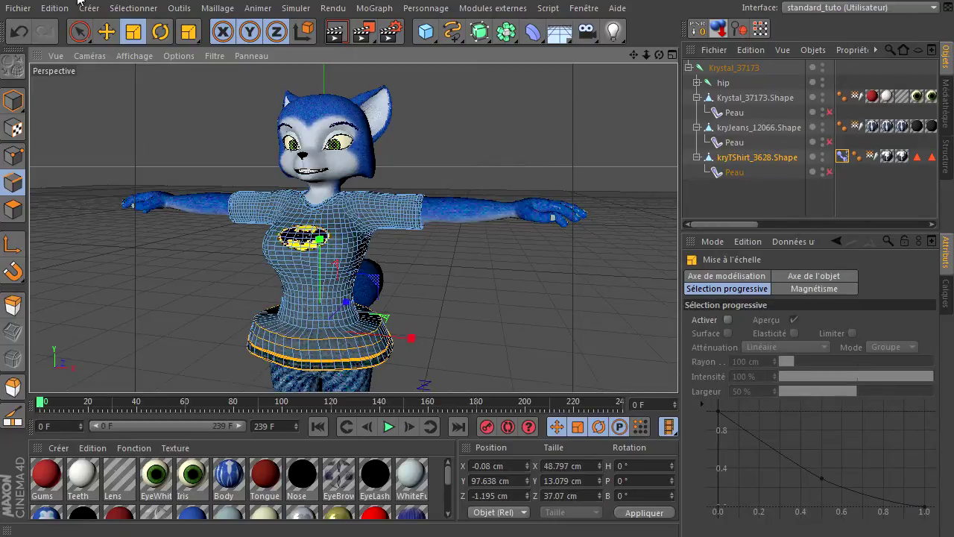
{"action": "key", "text": "9"}
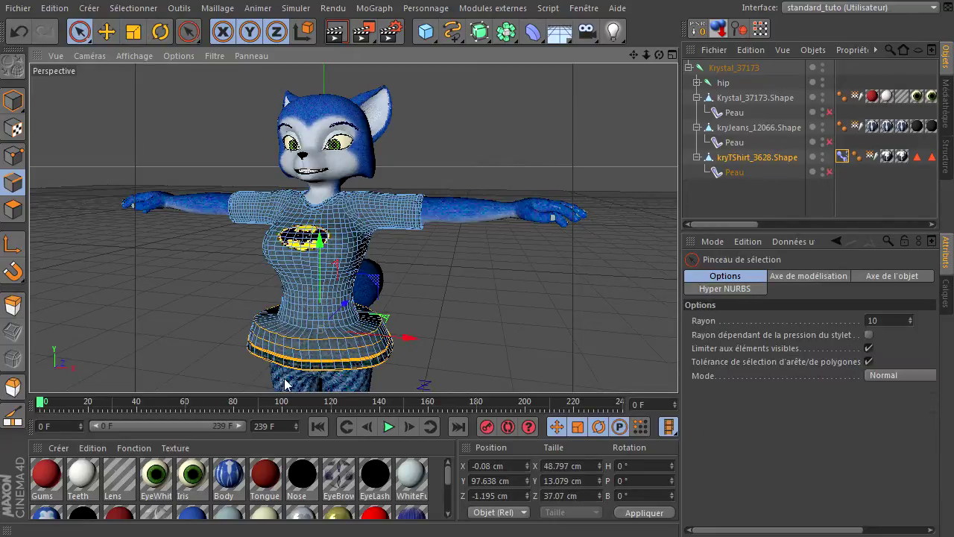
{"action": "left_click", "coordinate": [521, 306]}
- Test the new pose's strength in the morph tag's Animer mode, then return the tag to Modifier mode
{"action": "left_click", "coordinate": [841, 156]}
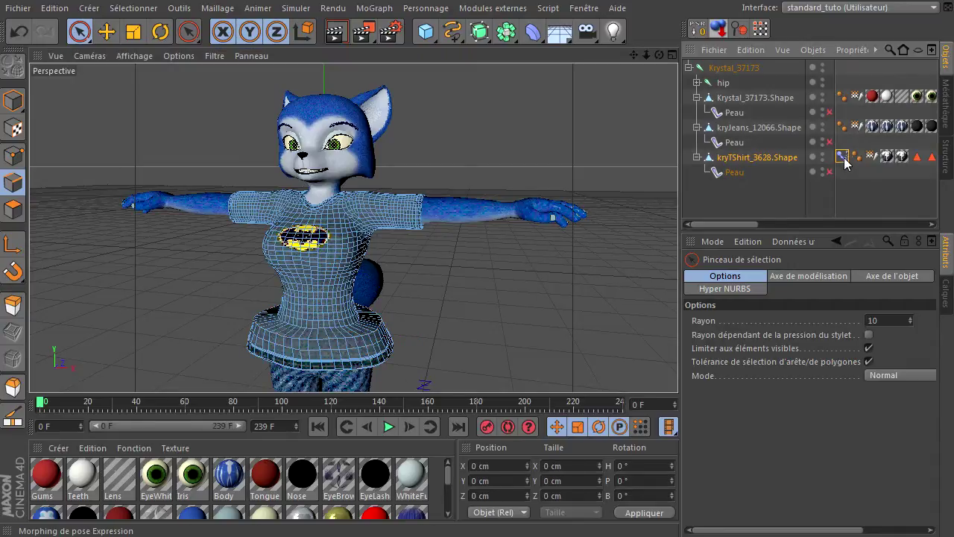
{"action": "left_click", "coordinate": [771, 306]}
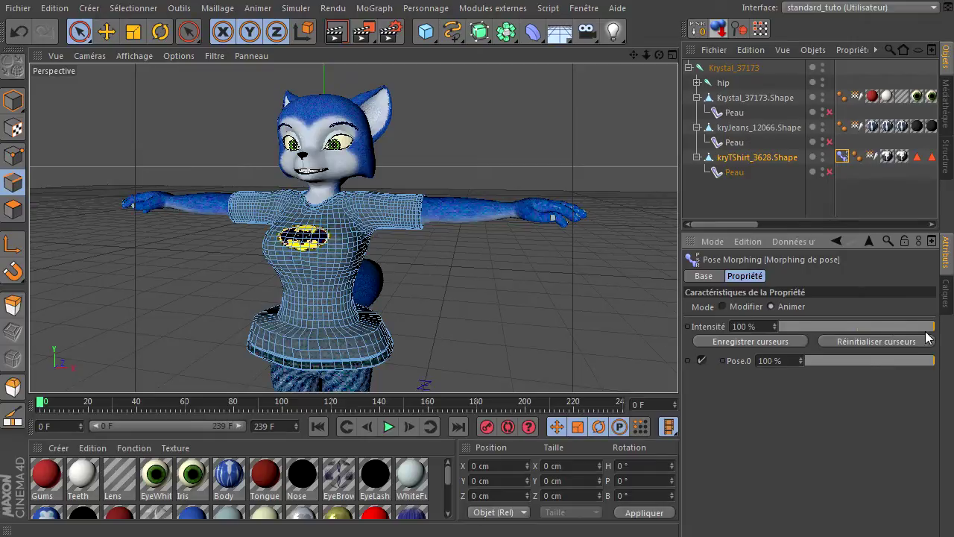
{"action": "mouse_move", "coordinate": [932, 361]}
{"action": "left_mouse_down"}
{"action": "mouse_move", "coordinate": [825, 361]}
{"action": "mouse_move", "coordinate": [951, 361]}
{"action": "left_mouse_up"}
{"action": "left_click", "coordinate": [742, 306]}
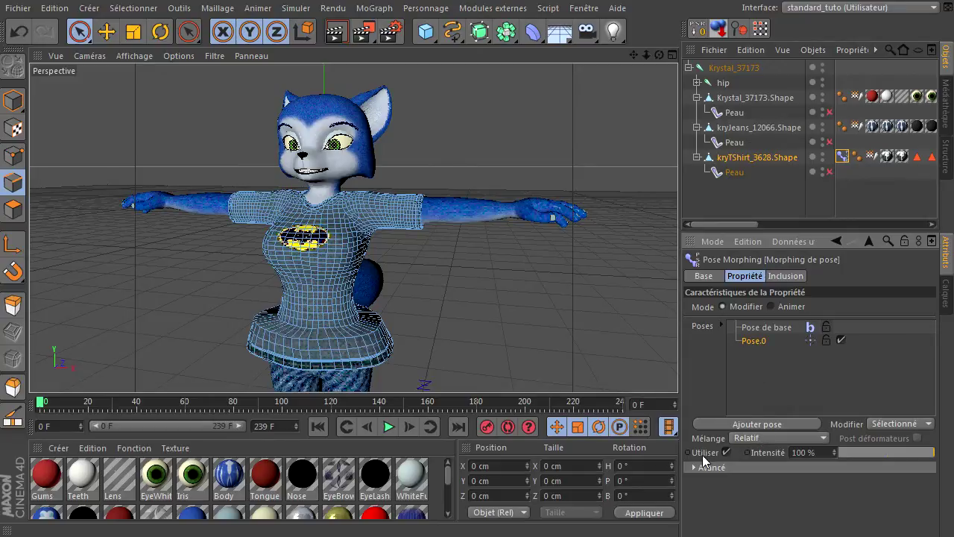
- Change the pose morph tag's mixing type from Position to Points
{"action": "left_click", "coordinate": [778, 277]}
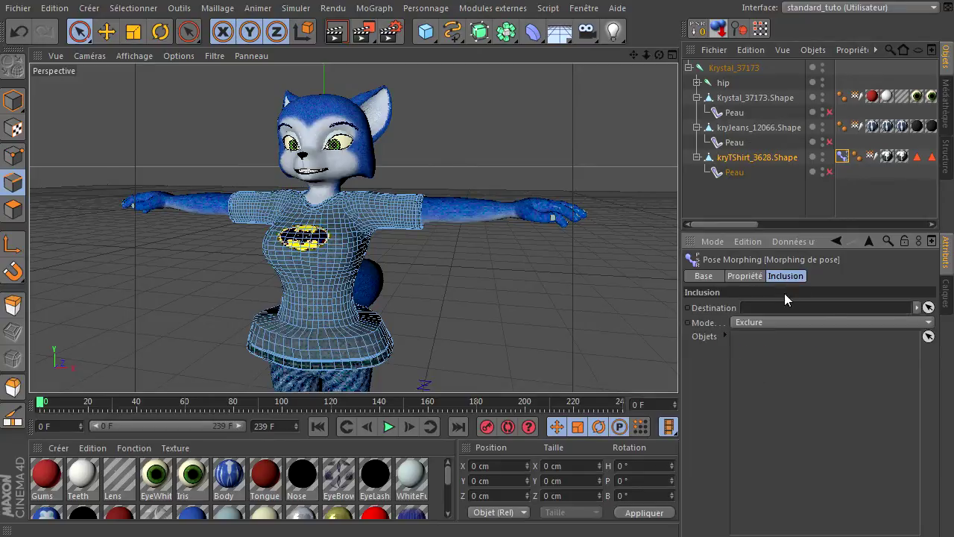
{"action": "left_click", "coordinate": [746, 276]}
{"action": "left_click", "coordinate": [704, 276]}
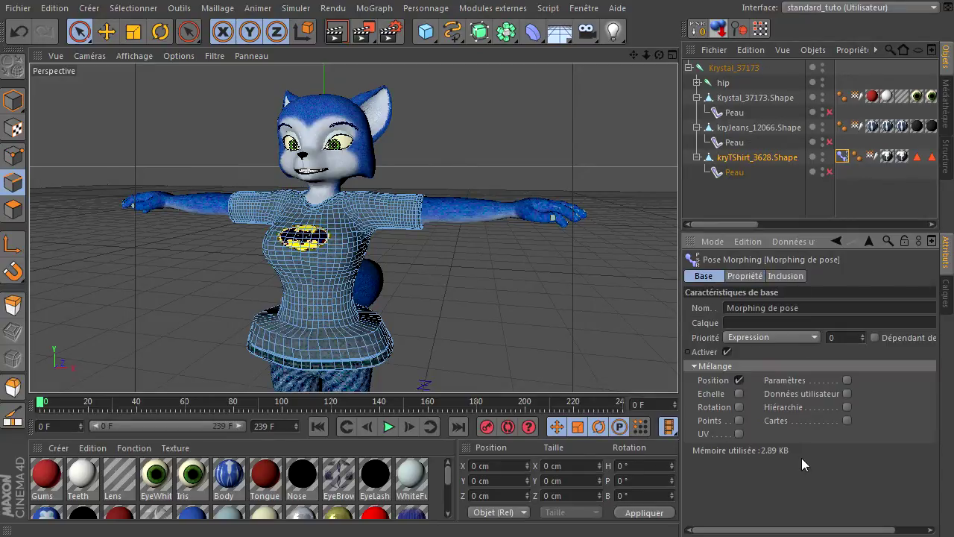
{"action": "left_click", "coordinate": [739, 381]}
{"action": "left_click", "coordinate": [739, 409]}
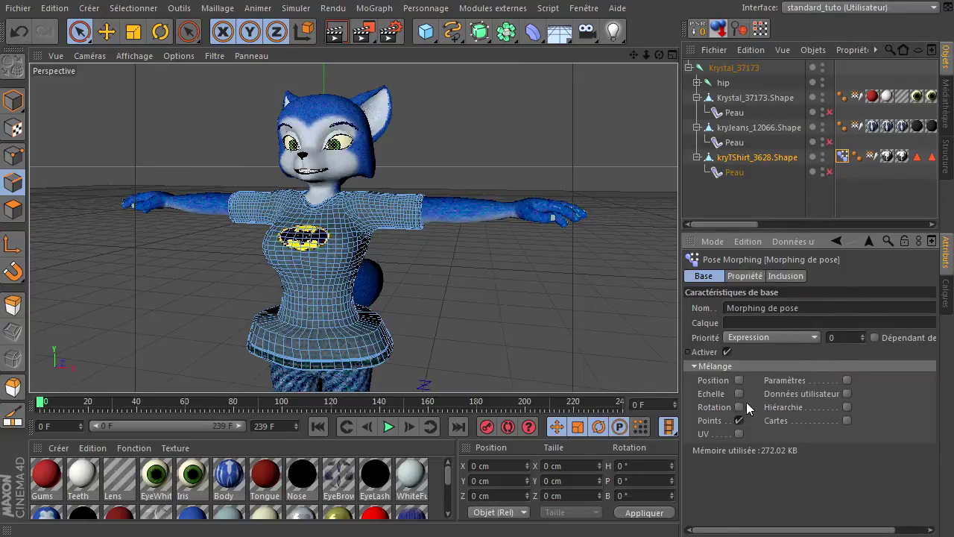
- Delete the added pose and the base pose, then remove the pose morph tag from the T-shirt
{"action": "left_click", "coordinate": [746, 276]}
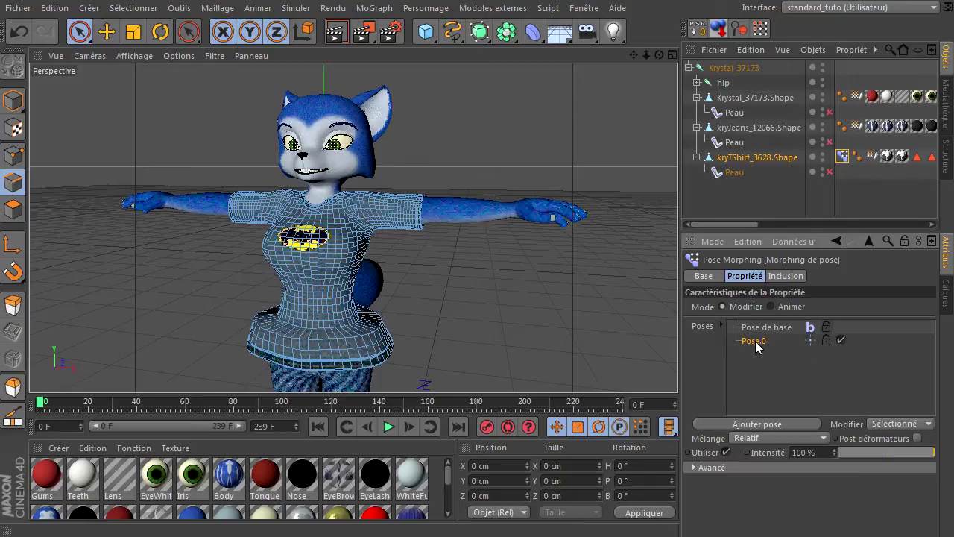
{"action": "key", "text": "Delete"}
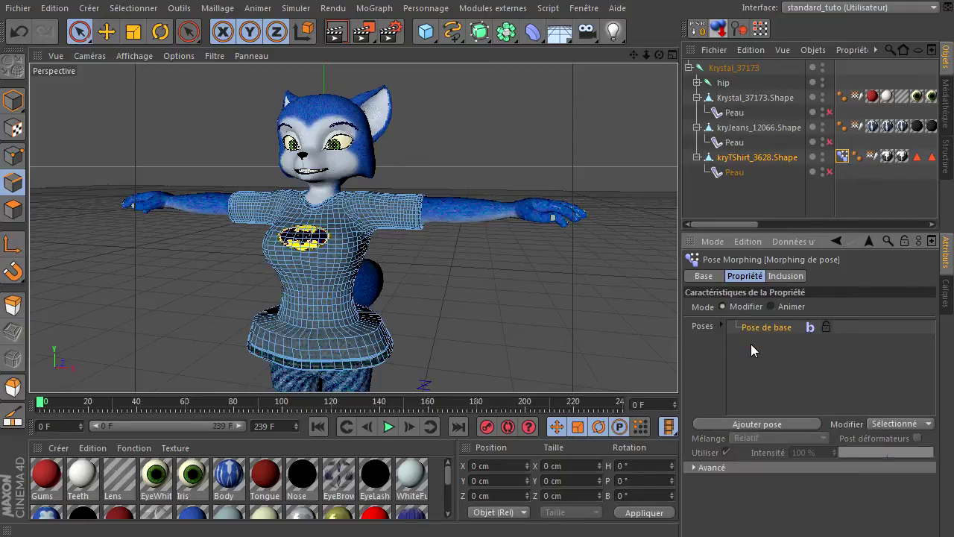
{"action": "left_click", "coordinate": [752, 330]}
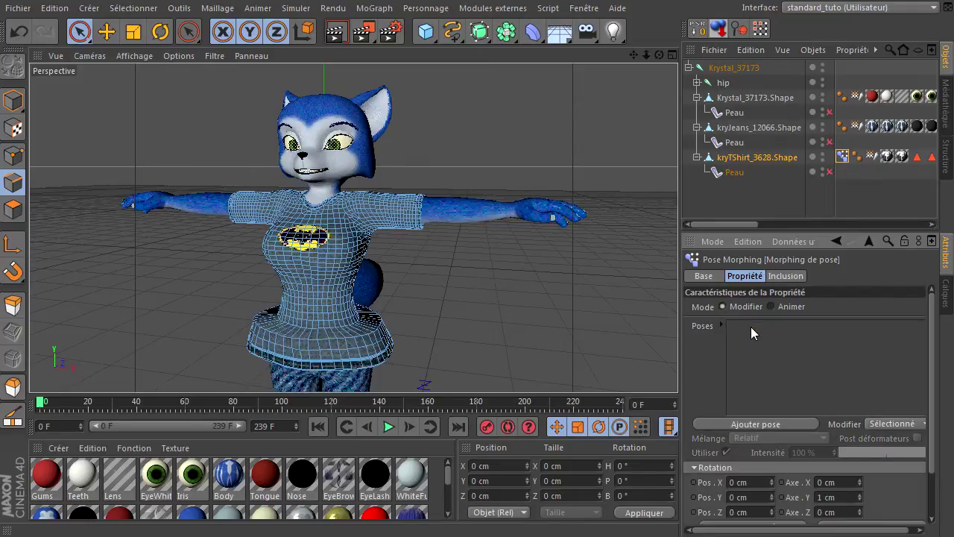
{"action": "left_click", "coordinate": [843, 158]}
{"action": "key", "text": "Delete"}
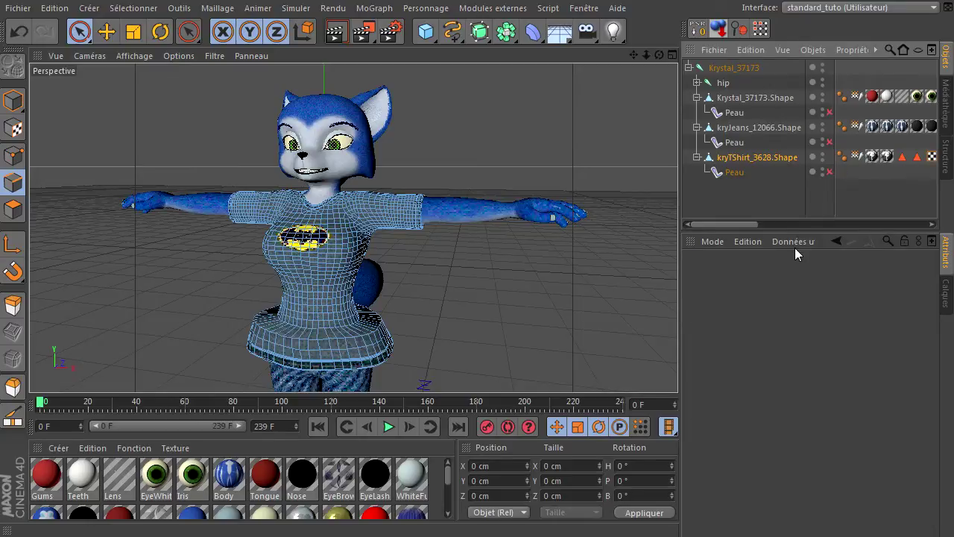
- Undo the tag and pose deletions, the mixing change and the T-shirt hem's scaling and nudge
{"action": "key", "text": "ctrl+z"}
{"action": "key", "text": "ctrl+z"}
{"action": "key", "text": "ctrl+z"}
{"action": "key", "text": "ctrl+z"}
{"action": "key", "text": "ctrl+z"}
{"action": "key", "text": "ctrl+z"}
{"action": "key", "text": "ctrl+z"}
{"action": "key", "text": "ctrl+z"}
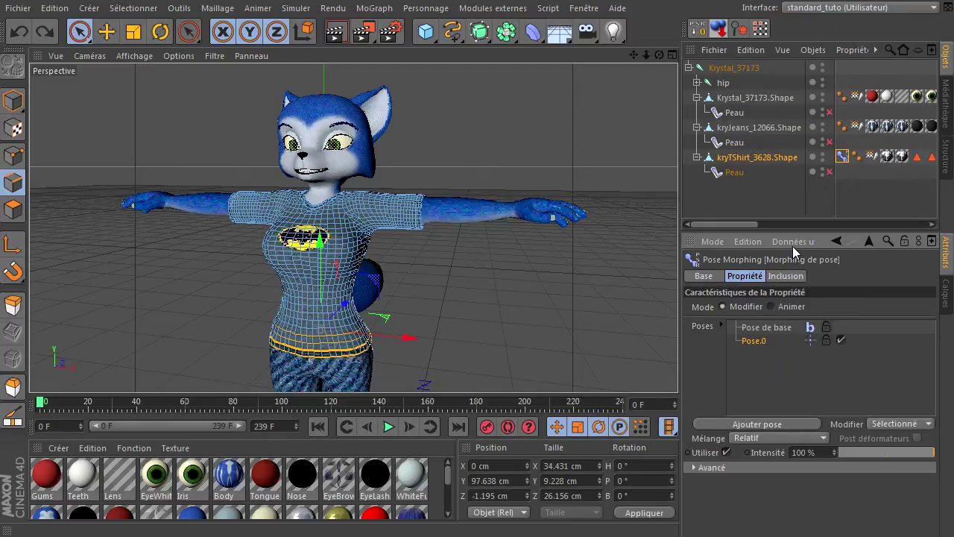
- Move through the edit history to the point where the pose morph tag has no mixing type enabled
{"action": "key", "text": "ctrl+z"}
{"action": "key", "text": "ctrl+z"}
{"action": "key", "text": "ctrl+z"}
{"action": "key", "text": "ctrl+z"}
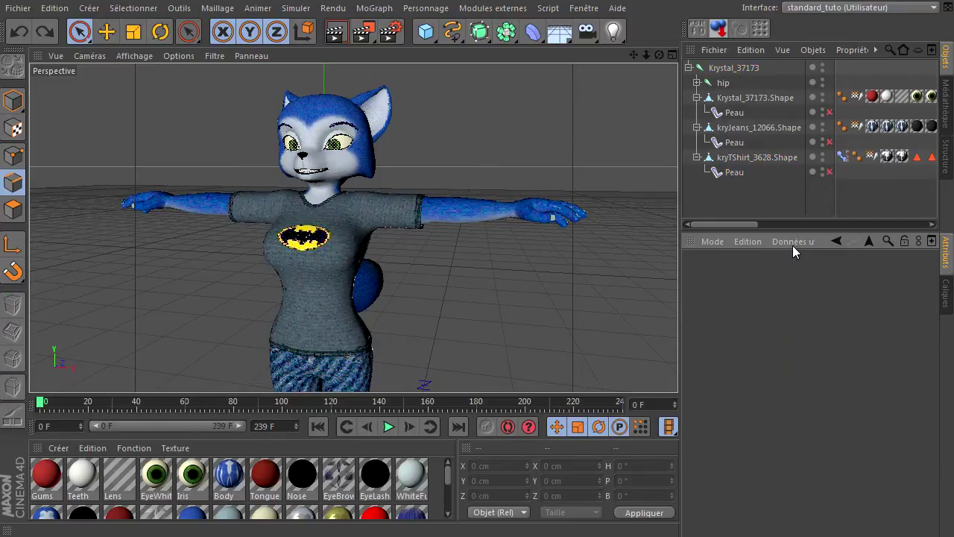
{"action": "key", "text": "ctrl+y"}
{"action": "key", "text": "ctrl+y"}
{"action": "key", "text": "ctrl+y"}
{"action": "key", "text": "ctrl+y"}
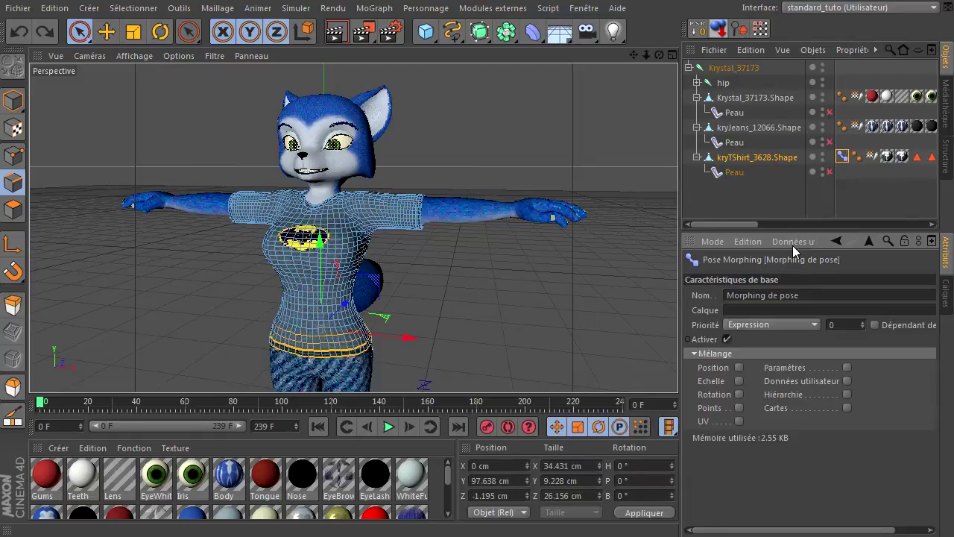
- Add a pose morph tag to kryTShirt_3628.Shape and enable Points as its mixing type
{"action": "left_click", "coordinate": [772, 159]}
{"action": "right_click", "coordinate": [772, 158]}
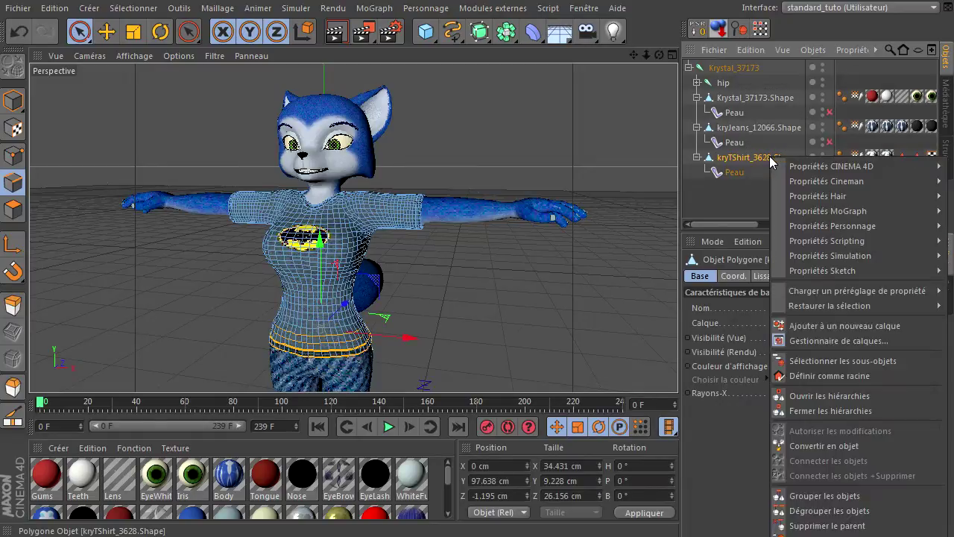
{"action": "mouse_move", "coordinate": [823, 228]}
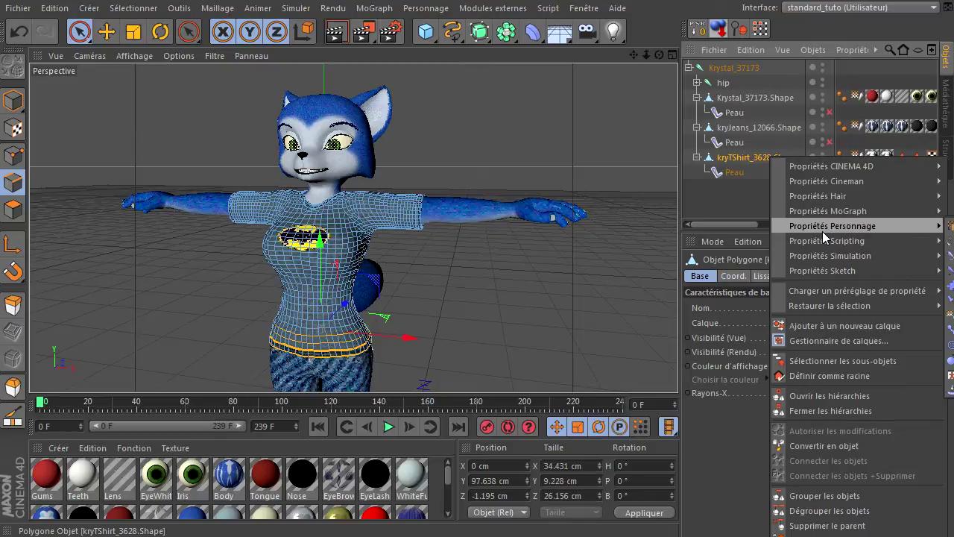
{"action": "left_click", "coordinate": [950, 323]}
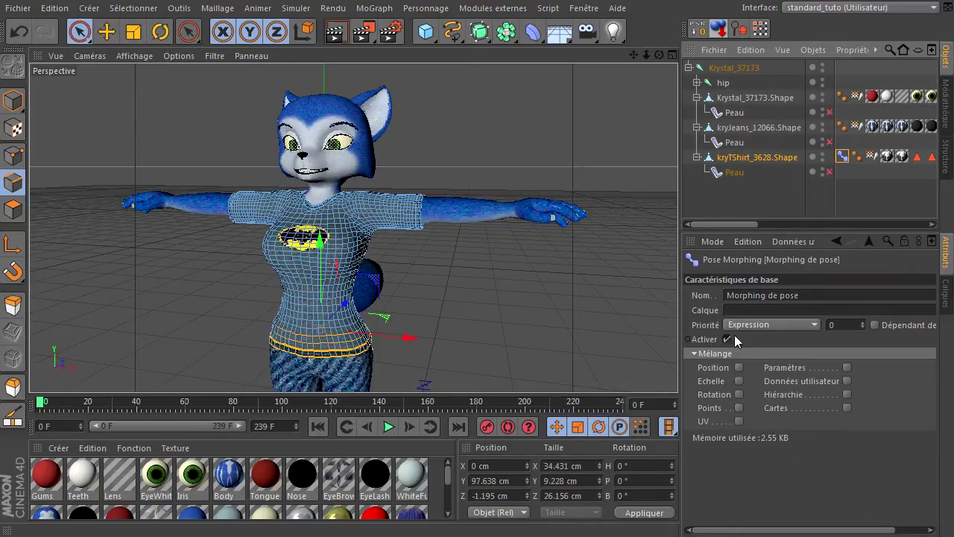
{"action": "left_click", "coordinate": [739, 408]}
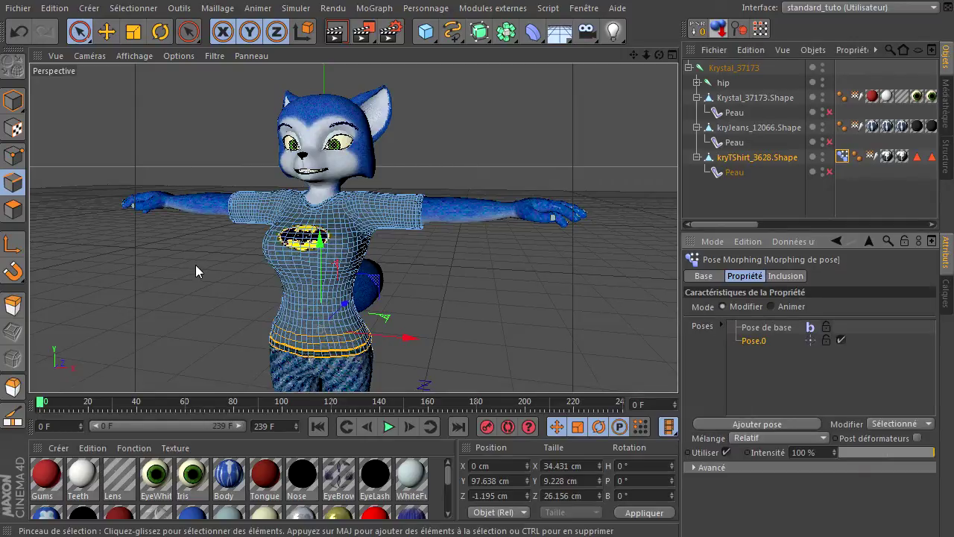
- Switch to point editing, lock the base pose and make Pose.0 the active pose
{"action": "left_click", "coordinate": [15, 160]}
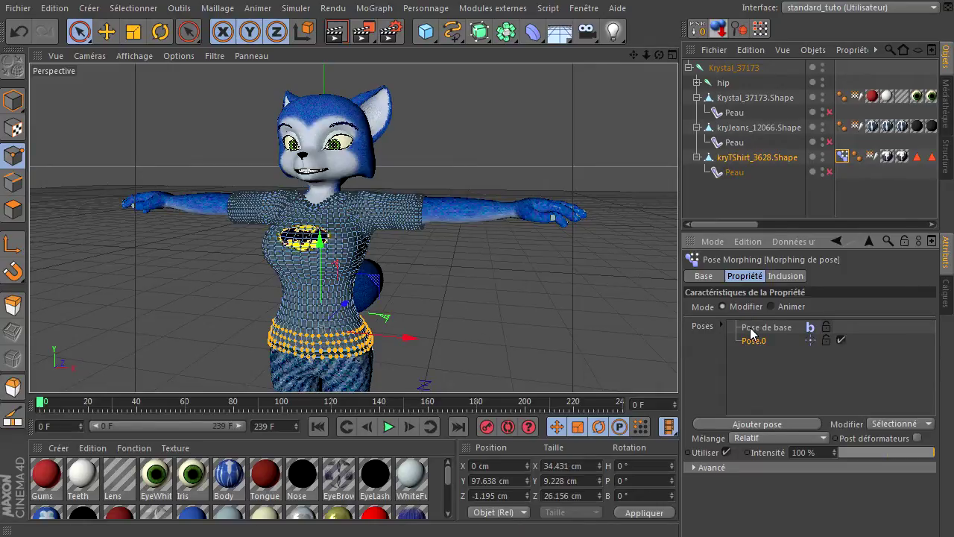
{"action": "left_click", "coordinate": [753, 328]}
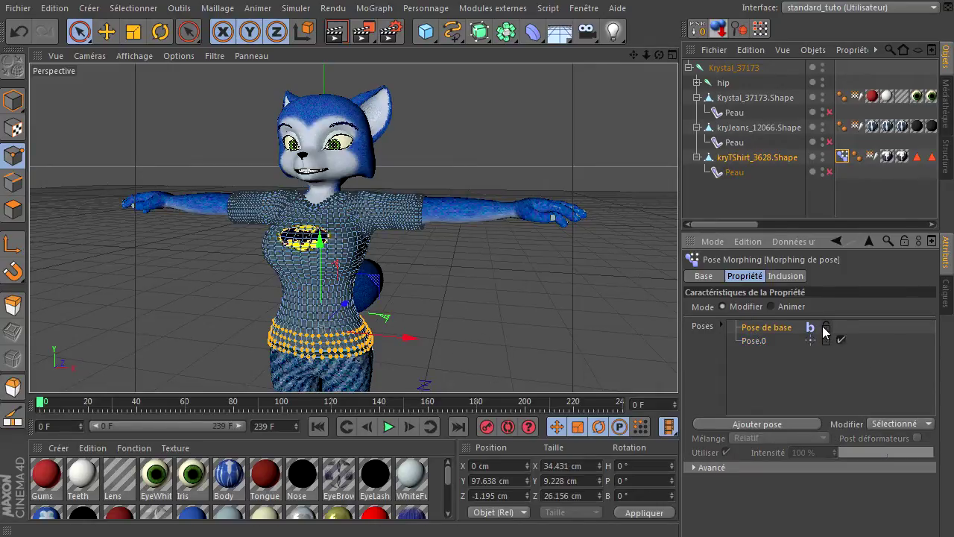
{"action": "left_click", "coordinate": [754, 342]}
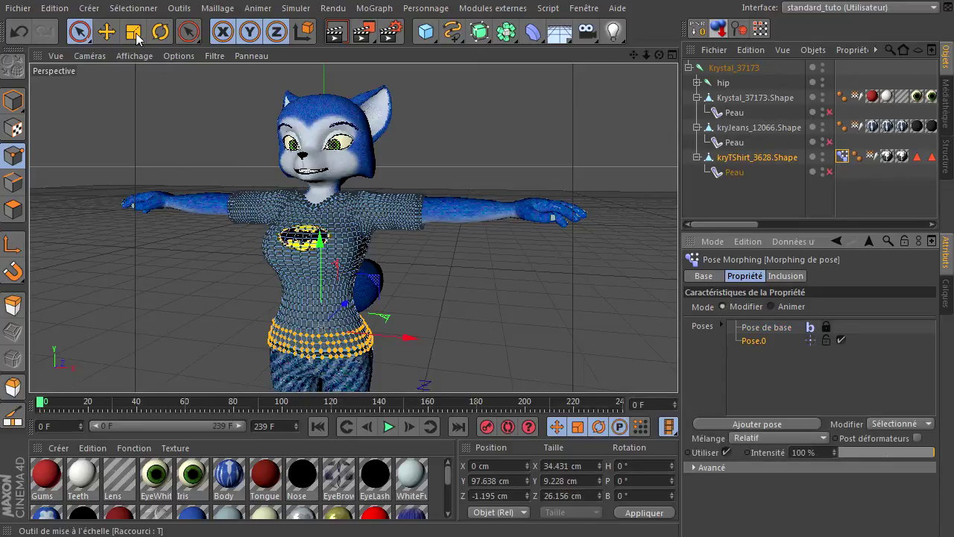
- Scale the T-shirt's hem points outward to about 44.4 cm wide in Pose.0 and clear the point selection
{"action": "key", "text": "t"}
{"action": "left_click_drag", "start_coordinate": [503, 305], "coordinate": [675, 257]}
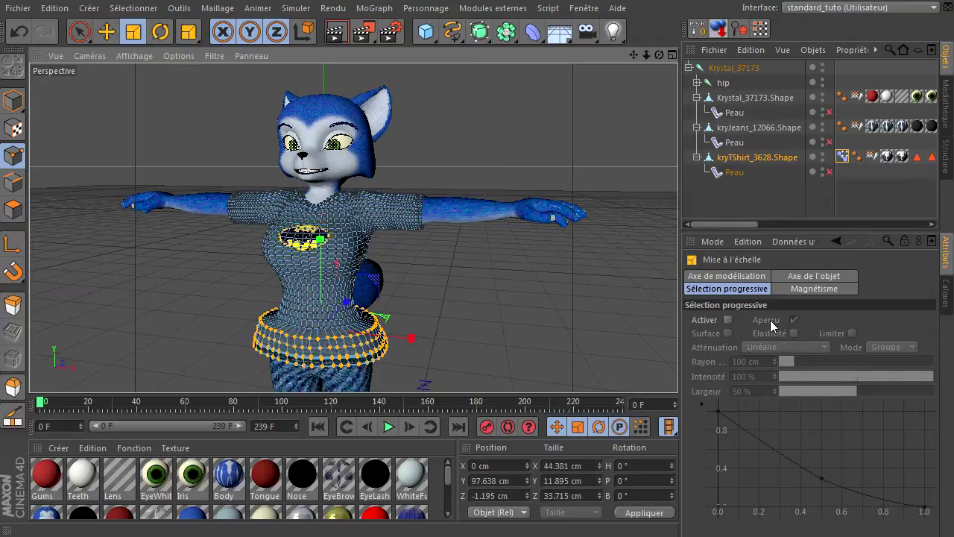
{"action": "left_click", "coordinate": [842, 156]}
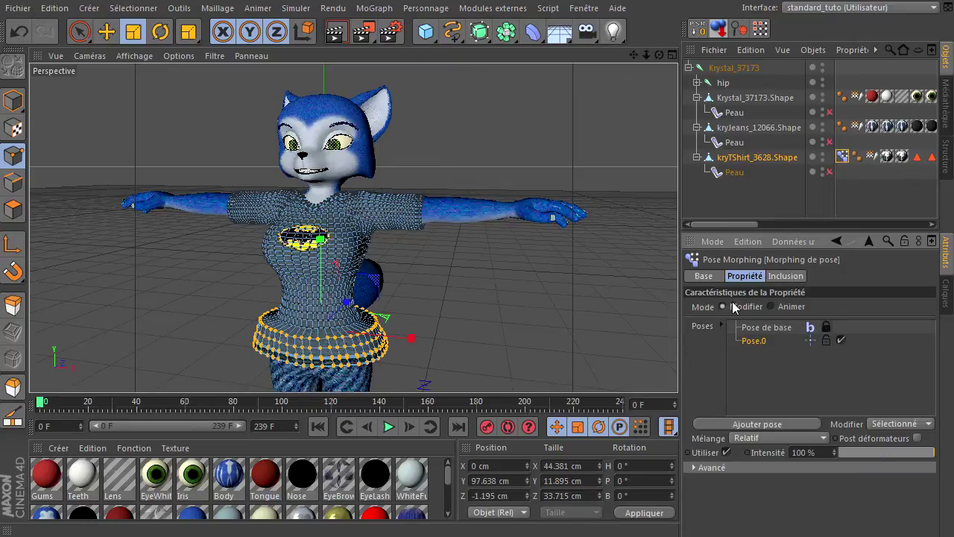
{"action": "left_click", "coordinate": [79, 31]}
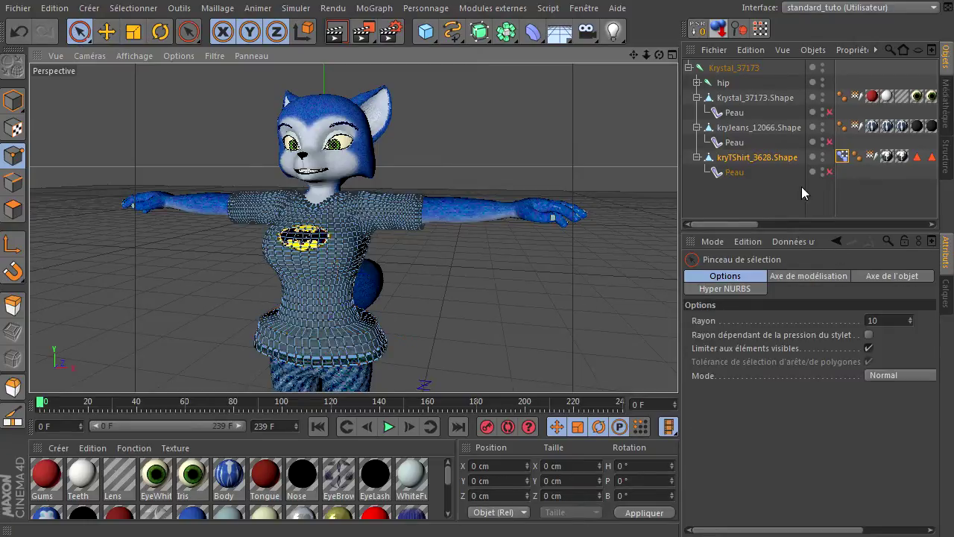
- Set the T-shirt's pose morph tag to Animer mode and reduce Pose.0 to 0 %
{"action": "left_click", "coordinate": [842, 155]}
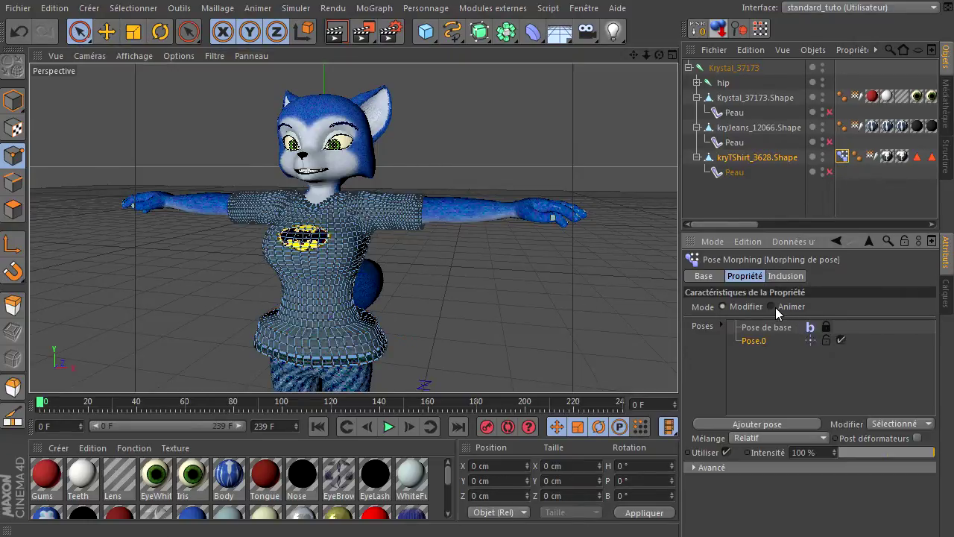
{"action": "left_click", "coordinate": [772, 307]}
{"action": "left_click_drag", "start_coordinate": [929, 364], "coordinate": [696, 362]}
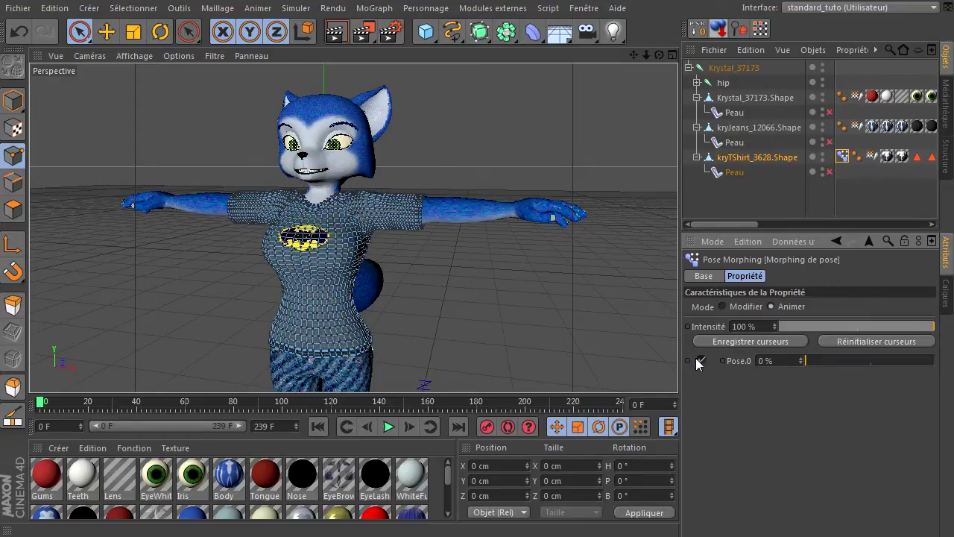
- Re-enable the Peau deformers of the body, jeans and T-shirt, and deselect all objects
{"action": "left_click", "coordinate": [830, 112]}
{"action": "left_click", "coordinate": [829, 142]}
{"action": "left_click", "coordinate": [829, 172]}
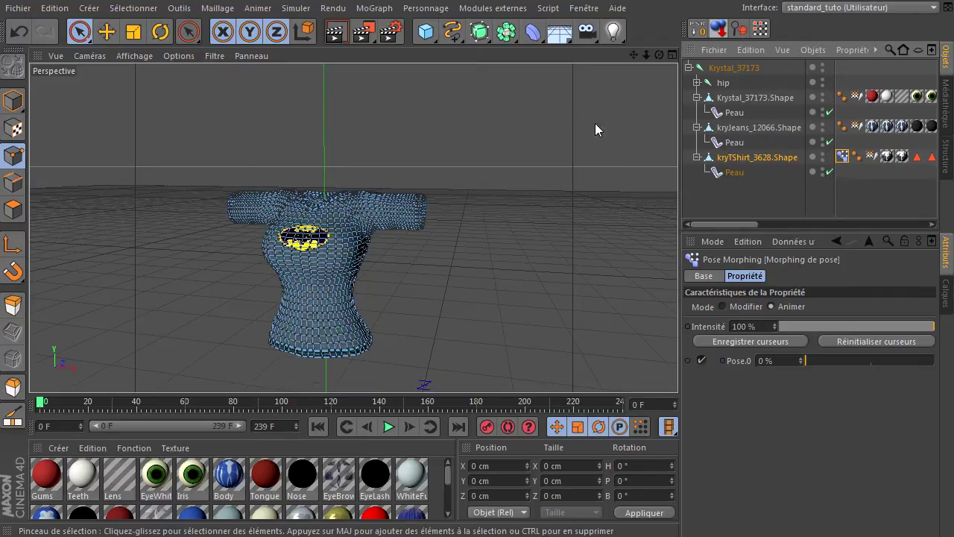
{"action": "left_click_drag", "start_coordinate": [647, 55], "coordinate": [687, 149]}
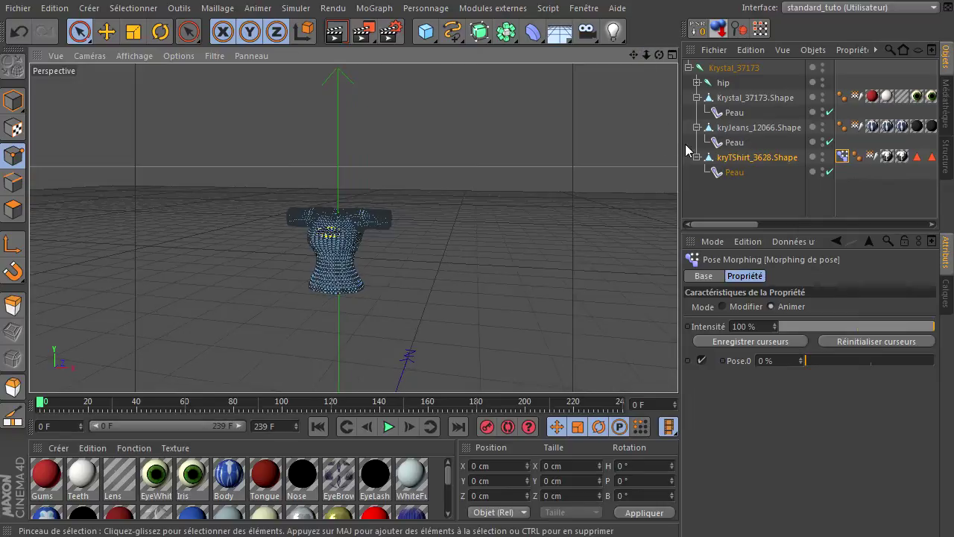
{"action": "left_click", "coordinate": [710, 190]}
- Frame the character's waist and raise the T-shirt tag's Pose.0 strength to 25 %
{"action": "left_click_drag", "start_coordinate": [635, 56], "coordinate": [675, 372]}
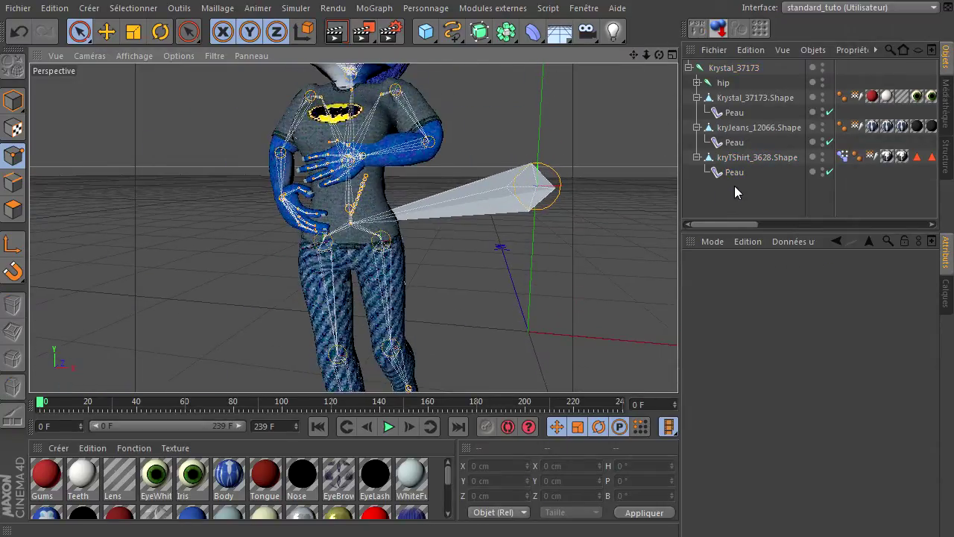
{"action": "left_click_drag", "start_coordinate": [647, 54], "coordinate": [678, 369]}
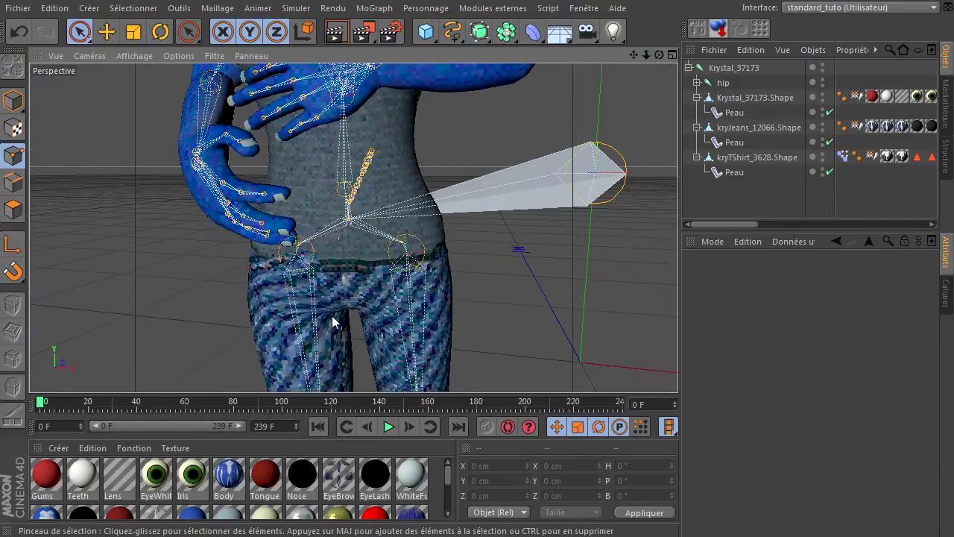
{"action": "left_click", "coordinate": [843, 156]}
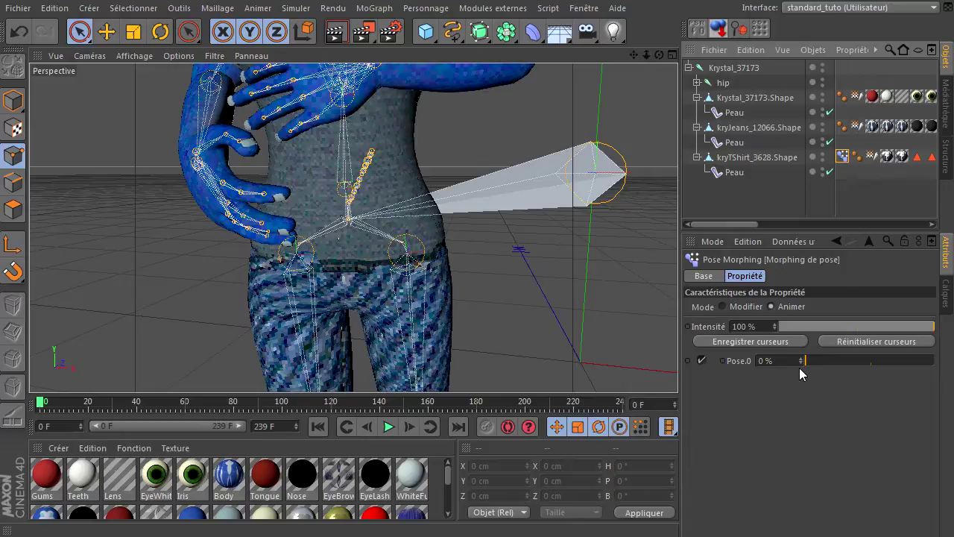
{"action": "left_click_drag", "start_coordinate": [806, 362], "coordinate": [837, 361]}
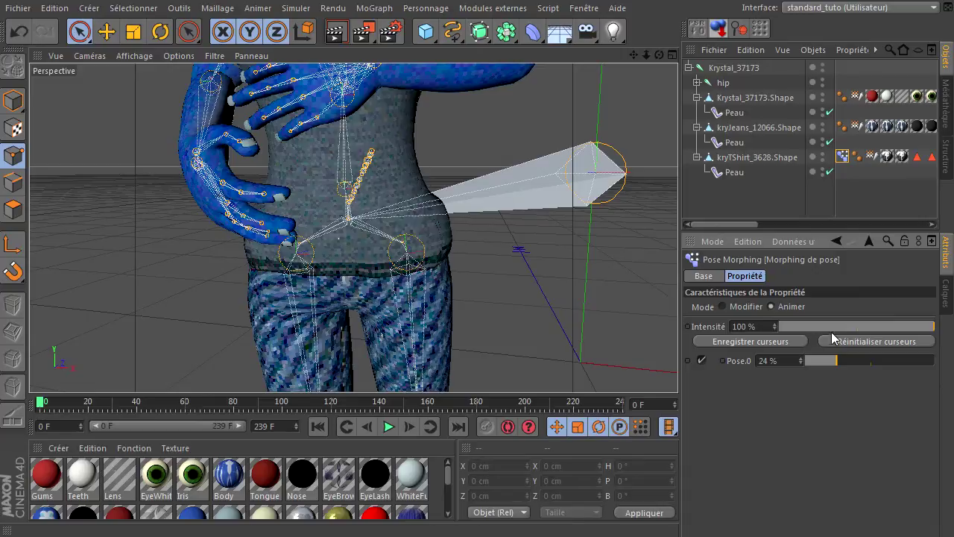
{"action": "mouse_move", "coordinate": [837, 362]}
{"action": "left_mouse_down"}
{"action": "mouse_move", "coordinate": [852, 364]}
{"action": "mouse_move", "coordinate": [838, 361]}
{"action": "left_mouse_up"}
- Play the animation to frame 89, set Pose.0 to 23 % and return to the first frame
{"action": "left_click", "coordinate": [387, 427]}
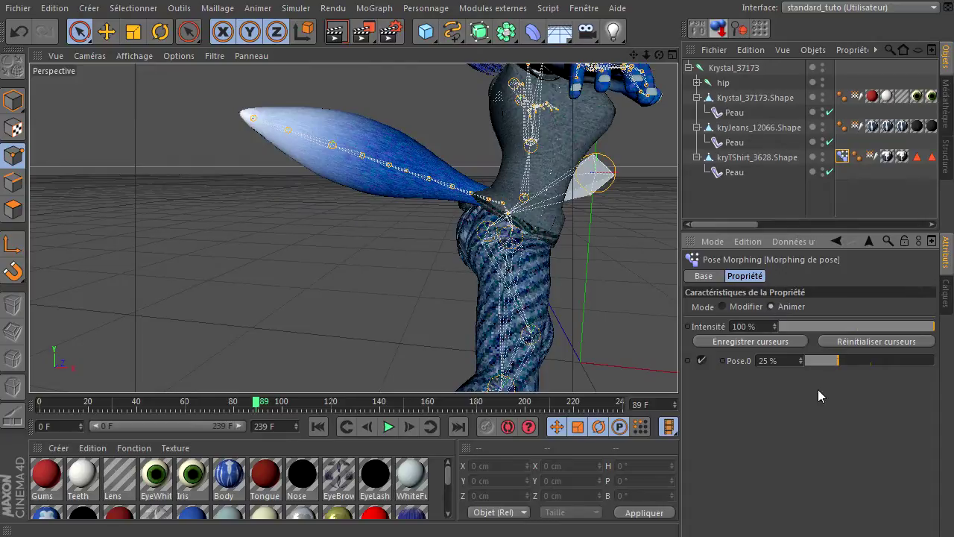
{"action": "mouse_move", "coordinate": [840, 364]}
{"action": "left_mouse_down"}
{"action": "mouse_move", "coordinate": [795, 371]}
{"action": "mouse_move", "coordinate": [913, 357]}
{"action": "mouse_move", "coordinate": [813, 359]}
{"action": "mouse_move", "coordinate": [848, 359]}
{"action": "mouse_move", "coordinate": [835, 361]}
{"action": "left_mouse_up"}
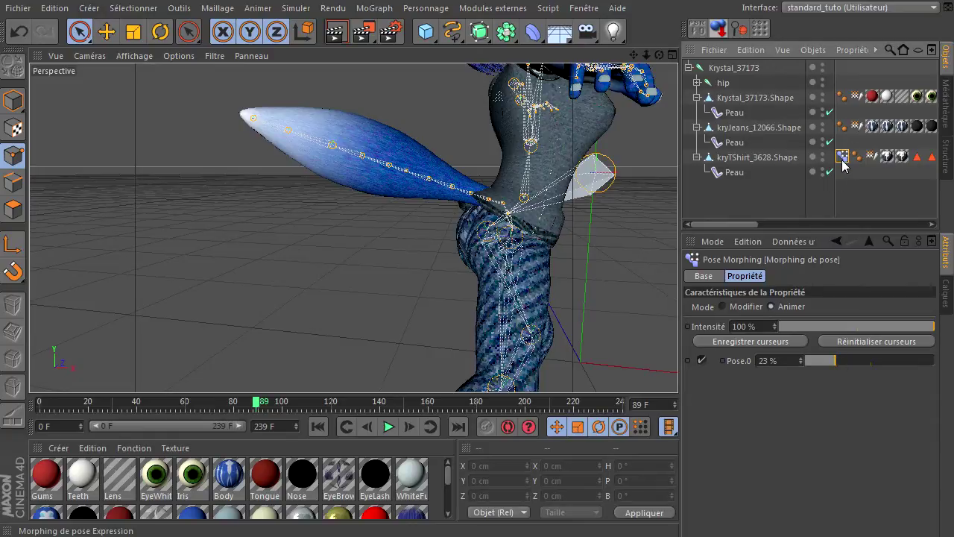
{"action": "left_click", "coordinate": [321, 425]}
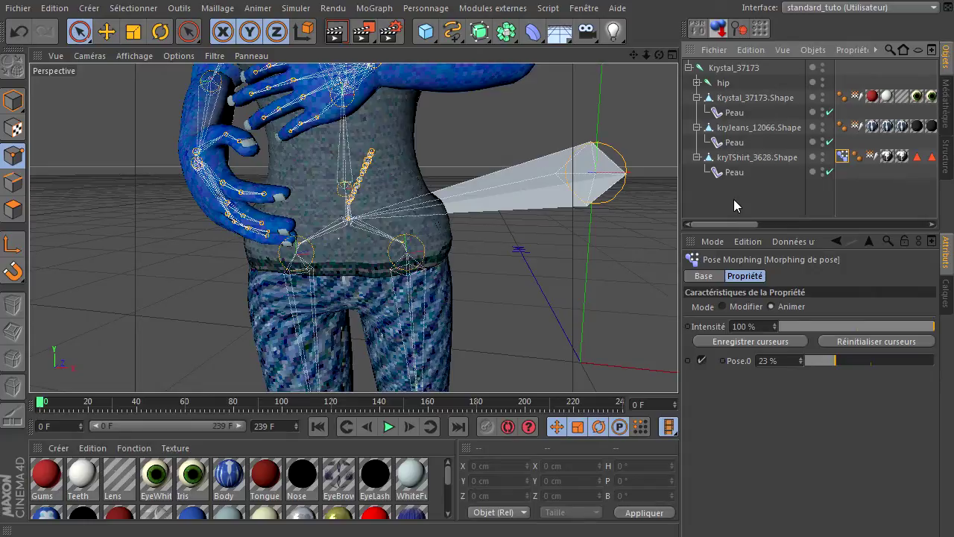
- Examine the T-shirt hem against the jeans up close, frame by frame from 0 to 67
{"action": "left_click_drag", "start_coordinate": [660, 56], "coordinate": [793, 243]}
{"action": "left_click_drag", "start_coordinate": [633, 55], "coordinate": [678, 369]}
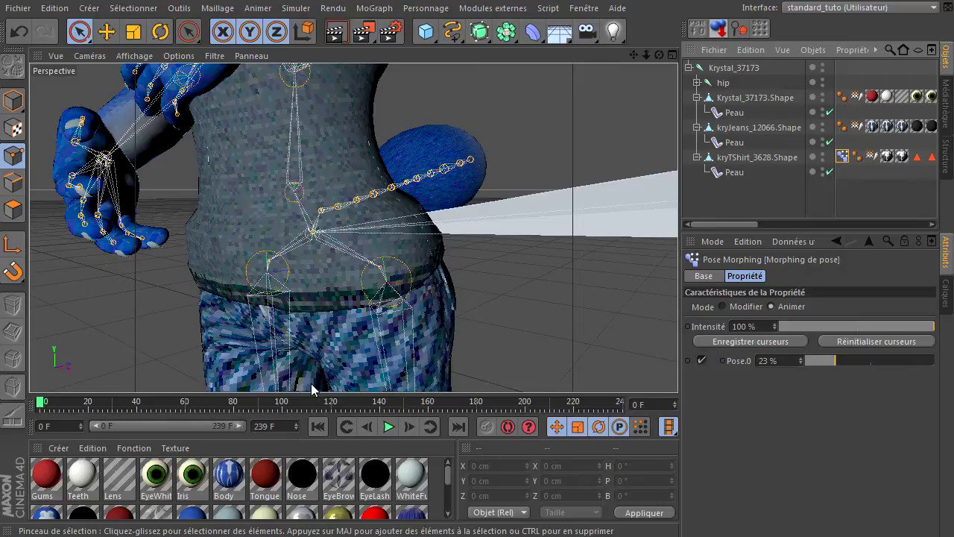
{"action": "mouse_move", "coordinate": [835, 366]}
{"action": "left_mouse_down"}
{"action": "mouse_move", "coordinate": [806, 362]}
{"action": "mouse_move", "coordinate": [869, 362]}
{"action": "mouse_move", "coordinate": [803, 363]}
{"action": "mouse_move", "coordinate": [836, 369]}
{"action": "left_mouse_up"}
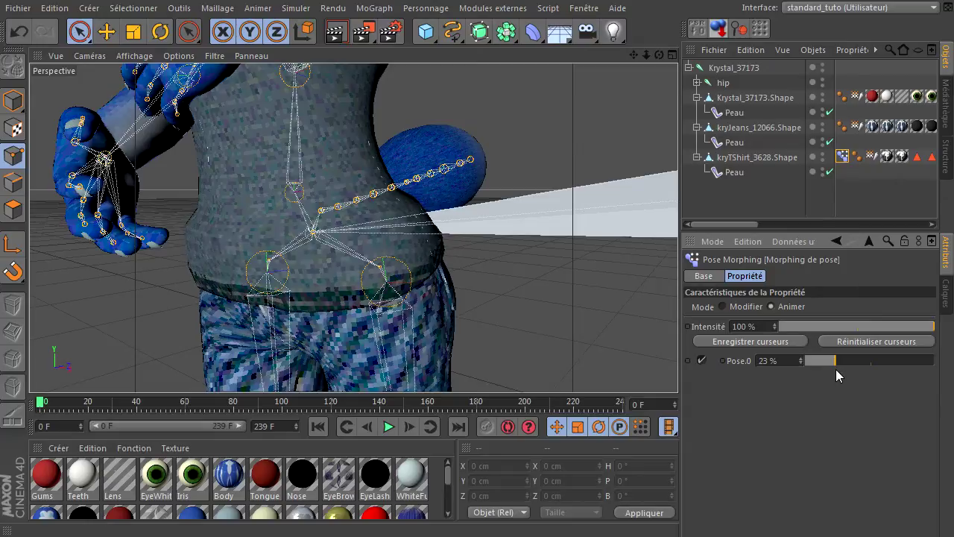
{"action": "left_click", "coordinate": [408, 427]}
{"action": "left_click", "coordinate": [408, 428]}
{"action": "left_click", "coordinate": [408, 427]}
{"action": "left_click", "coordinate": [408, 428]}
{"action": "left_click", "coordinate": [407, 427]}
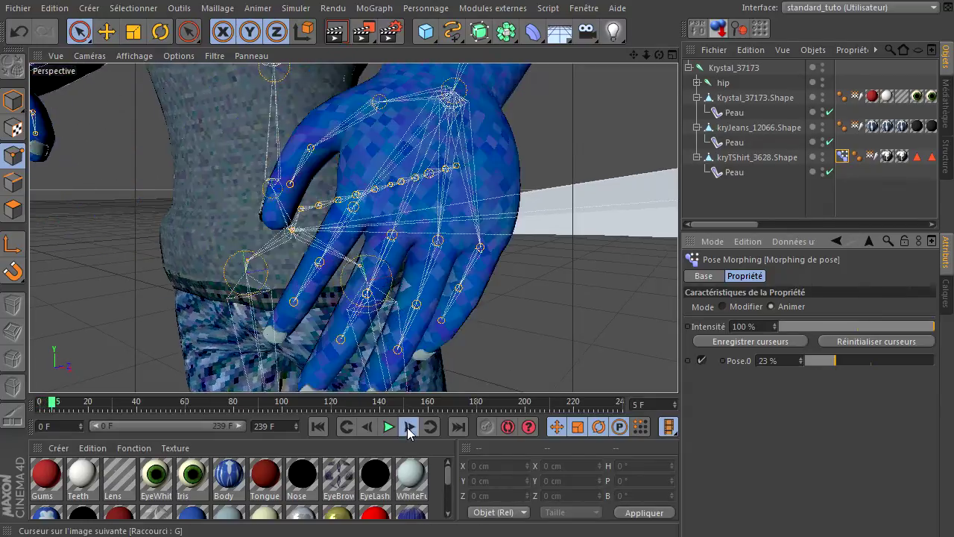
{"action": "left_click", "coordinate": [408, 427]}
{"action": "left_click", "coordinate": [408, 427]}
{"action": "left_click", "coordinate": [408, 427]}
{"action": "left_click", "coordinate": [408, 427]}
{"action": "left_click", "coordinate": [408, 428]}
{"action": "left_click", "coordinate": [408, 427]}
{"action": "left_click", "coordinate": [408, 427]}
{"action": "left_click", "coordinate": [408, 427]}
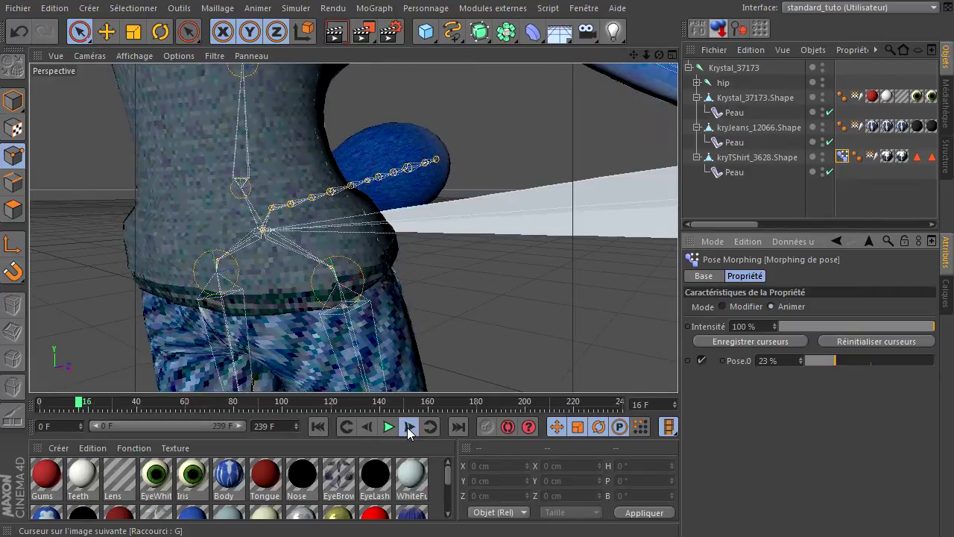
{"action": "left_click", "coordinate": [408, 427]}
{"action": "left_click", "coordinate": [408, 427]}
{"action": "left_click", "coordinate": [408, 427]}
{"action": "left_click", "coordinate": [407, 427]}
{"action": "left_click", "coordinate": [408, 427]}
{"action": "left_click", "coordinate": [408, 427]}
{"action": "left_click", "coordinate": [407, 427]}
{"action": "left_click", "coordinate": [408, 427]}
{"action": "left_click", "coordinate": [407, 427]}
{"action": "left_click", "coordinate": [408, 427]}
{"action": "left_click", "coordinate": [408, 427]}
{"action": "left_click", "coordinate": [408, 427]}
{"action": "left_click", "coordinate": [408, 427]}
{"action": "left_click", "coordinate": [407, 427]}
{"action": "left_click", "coordinate": [407, 427]}
{"action": "left_click", "coordinate": [408, 428]}
{"action": "left_click", "coordinate": [408, 427]}
{"action": "left_click", "coordinate": [408, 427]}
{"action": "left_click", "coordinate": [408, 427]}
{"action": "left_click", "coordinate": [407, 427]}
{"action": "left_click", "coordinate": [408, 427]}
{"action": "left_click", "coordinate": [408, 427]}
{"action": "left_click", "coordinate": [407, 427]}
{"action": "left_click", "coordinate": [408, 427]}
{"action": "left_click", "coordinate": [408, 428]}
{"action": "left_click", "coordinate": [408, 427]}
{"action": "left_click", "coordinate": [408, 427]}
{"action": "left_click", "coordinate": [408, 427]}
{"action": "left_click", "coordinate": [408, 427]}
{"action": "left_click", "coordinate": [408, 427]}
{"action": "left_click", "coordinate": [408, 427]}
{"action": "left_click", "coordinate": [408, 428]}
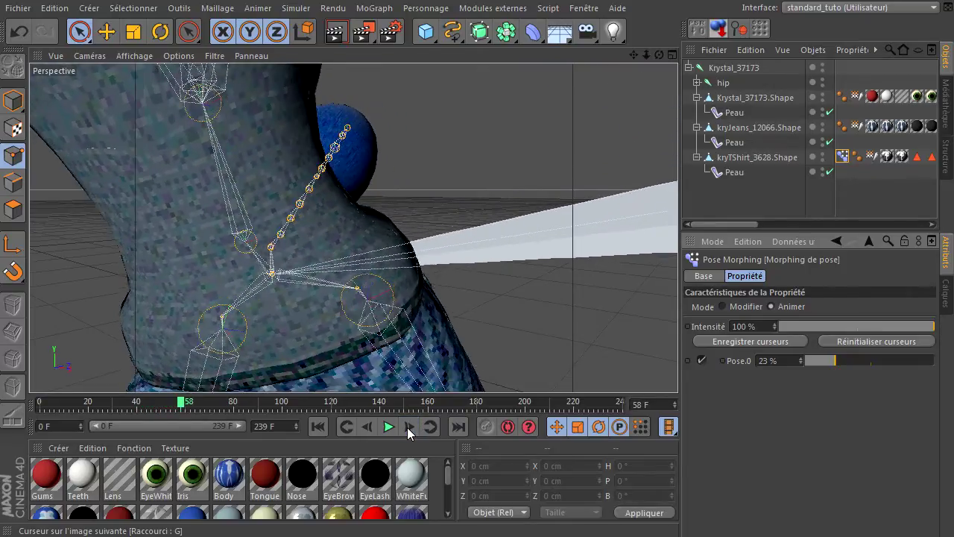
{"action": "left_click", "coordinate": [408, 427]}
{"action": "left_click", "coordinate": [408, 427]}
{"action": "left_click", "coordinate": [408, 427]}
{"action": "left_click", "coordinate": [408, 428]}
{"action": "left_click", "coordinate": [408, 428]}
{"action": "left_click", "coordinate": [408, 428]}
{"action": "left_click", "coordinate": [408, 427]}
{"action": "left_click", "coordinate": [408, 427]}
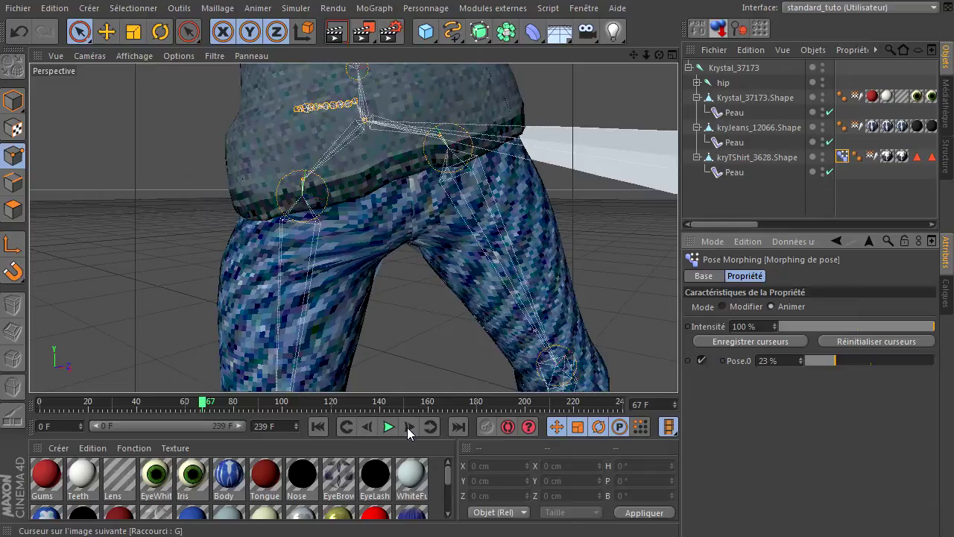
- Lower Pose.0 to 13 % at frame 67 and render the view to check the hem
{"action": "mouse_move", "coordinate": [833, 363]}
{"action": "left_mouse_down"}
{"action": "mouse_move", "coordinate": [809, 360]}
{"action": "mouse_move", "coordinate": [822, 360]}
{"action": "left_mouse_up"}
{"action": "left_click", "coordinate": [335, 31]}
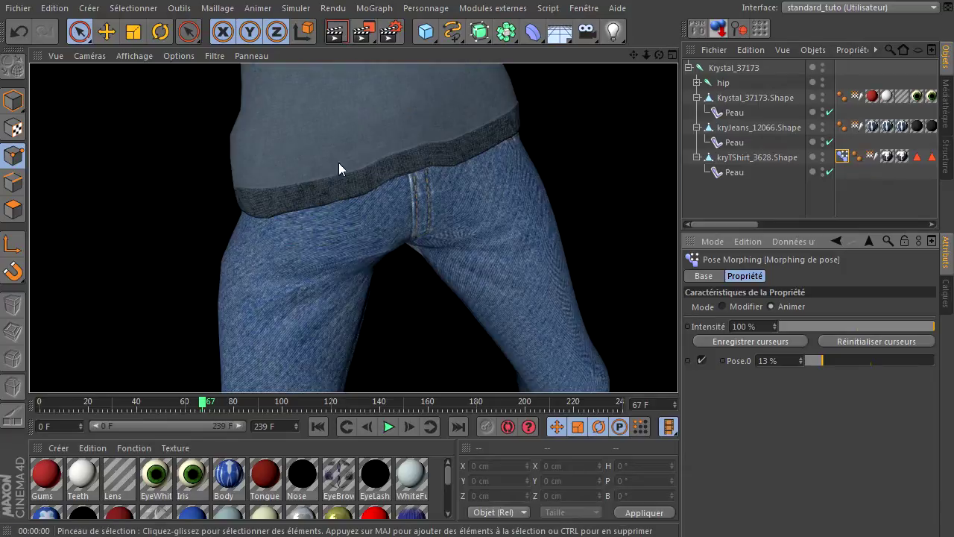
- Advance the animation to frame 76 and reduce the Pose.0 strength to 8 %
{"action": "left_click", "coordinate": [408, 429]}
{"action": "left_click", "coordinate": [409, 428]}
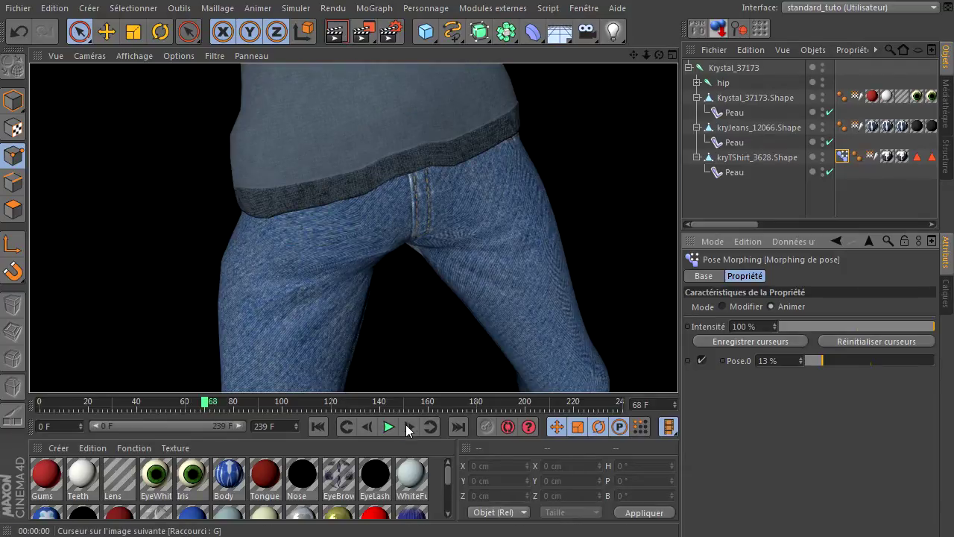
{"action": "left_click", "coordinate": [409, 429]}
{"action": "left_click", "coordinate": [409, 429]}
{"action": "left_click", "coordinate": [408, 429]}
{"action": "left_click", "coordinate": [409, 429]}
{"action": "left_click", "coordinate": [409, 428]}
{"action": "left_click", "coordinate": [409, 428]}
{"action": "left_click", "coordinate": [408, 428]}
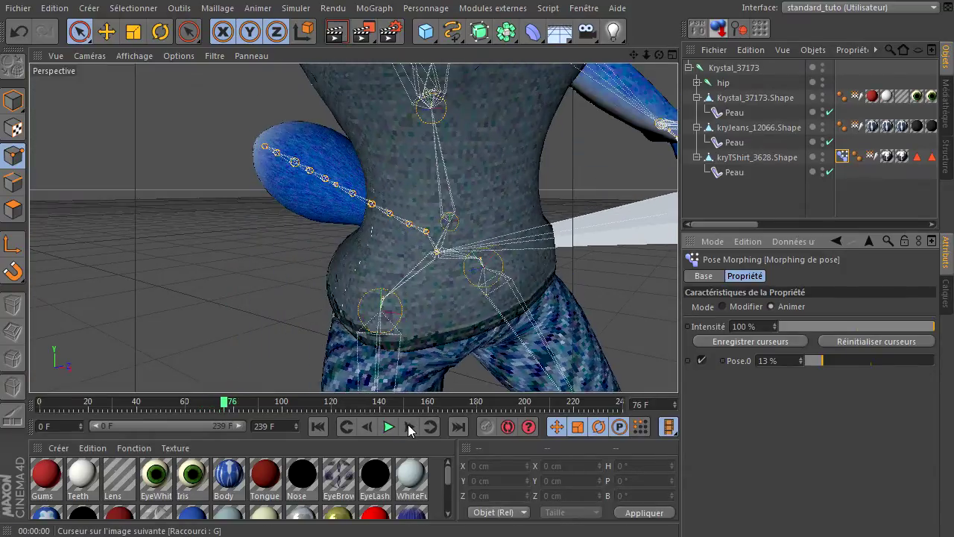
{"action": "mouse_move", "coordinate": [819, 362]}
{"action": "left_mouse_down"}
{"action": "mouse_move", "coordinate": [802, 363]}
{"action": "mouse_move", "coordinate": [816, 355]}
{"action": "left_mouse_up"}
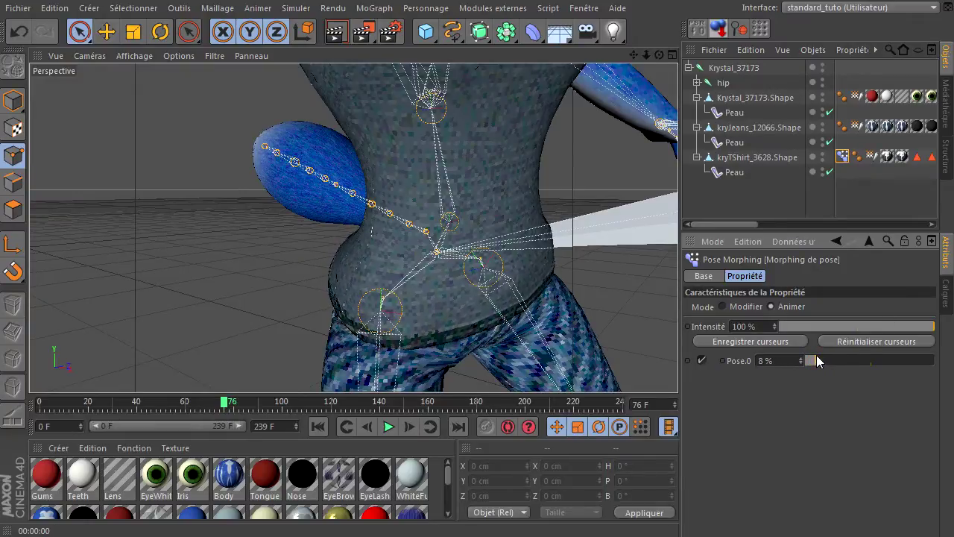
- Check the hem with the reduced pose strength frame by frame up to frame 89
{"action": "left_click", "coordinate": [409, 426]}
{"action": "left_click", "coordinate": [409, 426]}
{"action": "left_click", "coordinate": [409, 426]}
{"action": "left_click", "coordinate": [408, 426]}
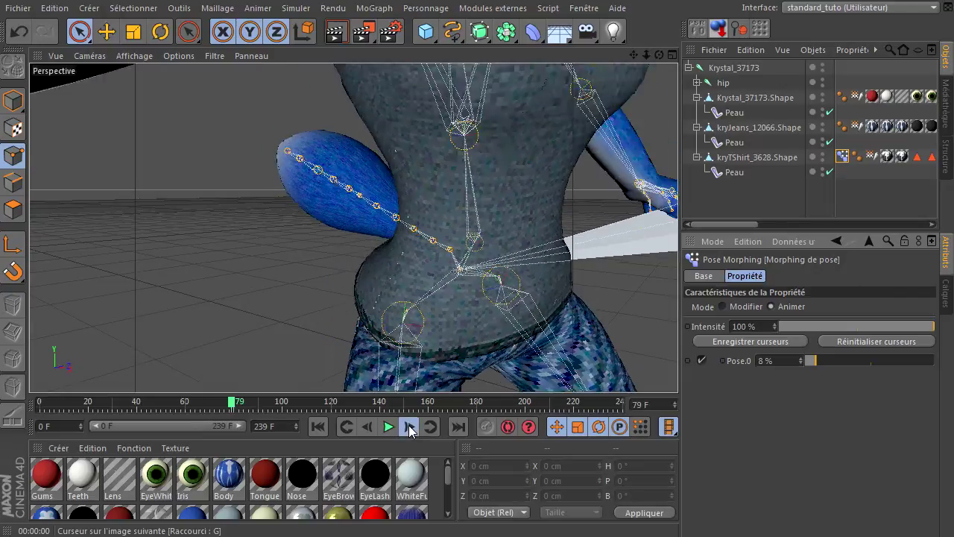
{"action": "left_click", "coordinate": [408, 426]}
{"action": "left_click", "coordinate": [409, 426]}
{"action": "left_click", "coordinate": [409, 426]}
{"action": "left_click", "coordinate": [408, 426]}
{"action": "left_click", "coordinate": [409, 425]}
{"action": "left_click", "coordinate": [409, 426]}
{"action": "left_click", "coordinate": [408, 426]}
{"action": "left_click", "coordinate": [409, 426]}
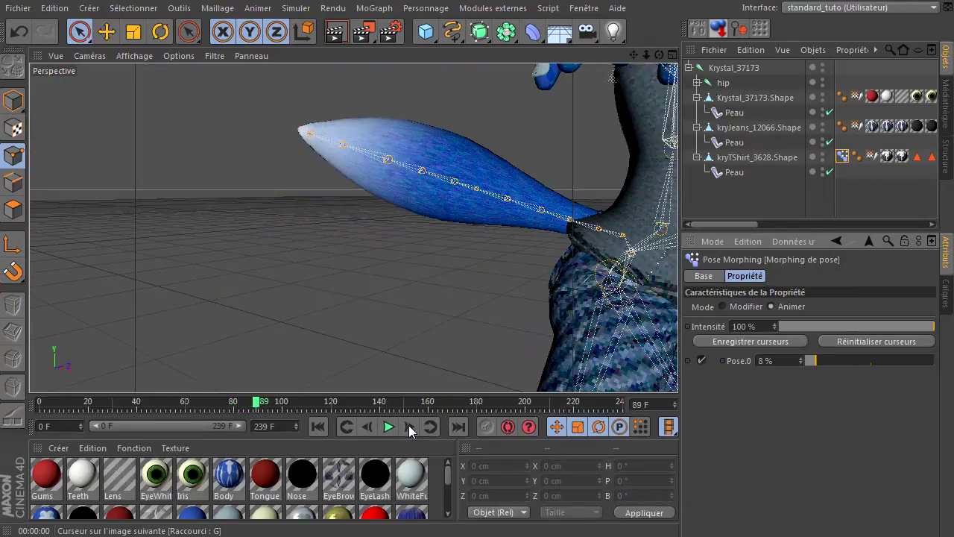
- Raise the Pose.0 strength to 20 % at frame 89, rendering the view before and after to compare the T-shirt hem
{"action": "left_click", "coordinate": [408, 425]}
{"action": "left_click_drag", "start_coordinate": [632, 55], "coordinate": [299, 31]}
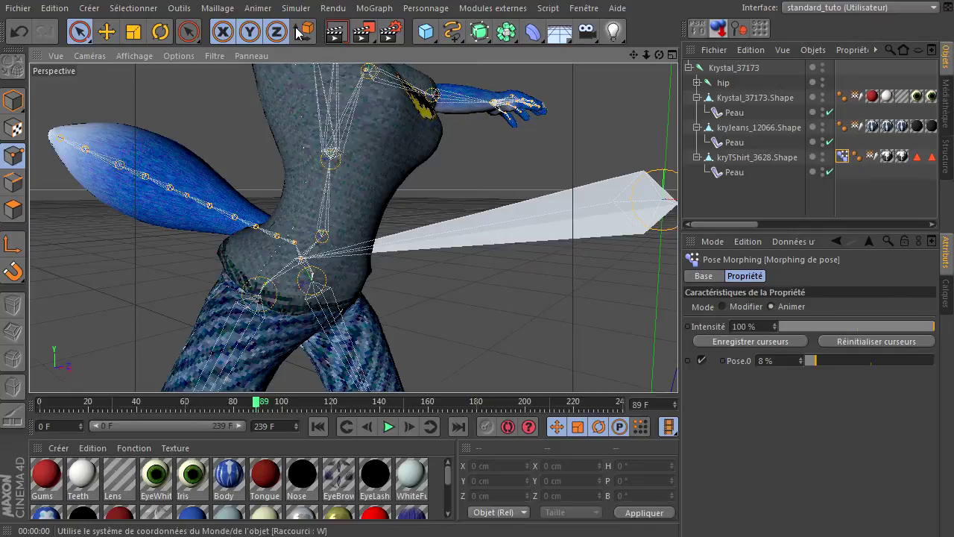
{"action": "left_click", "coordinate": [336, 32]}
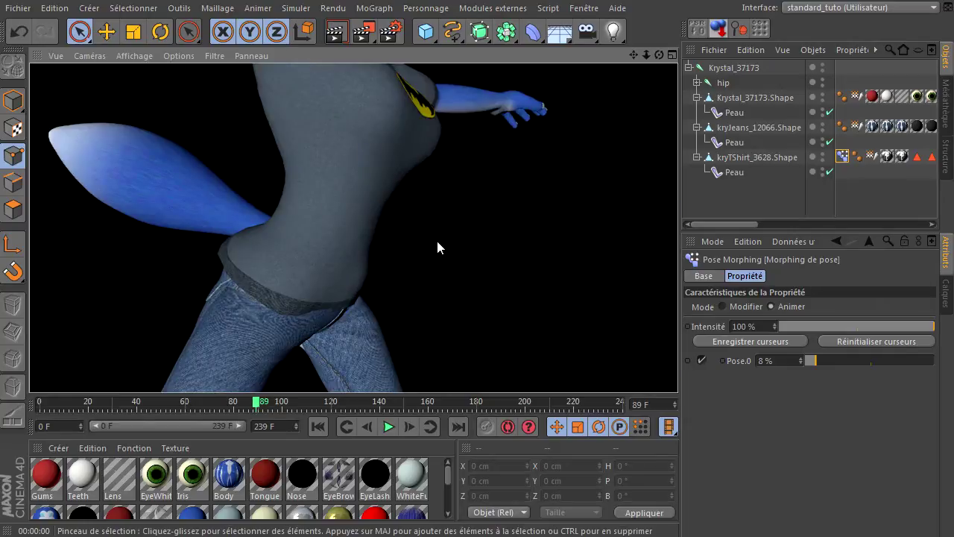
{"action": "left_click_drag", "start_coordinate": [816, 362], "coordinate": [830, 360]}
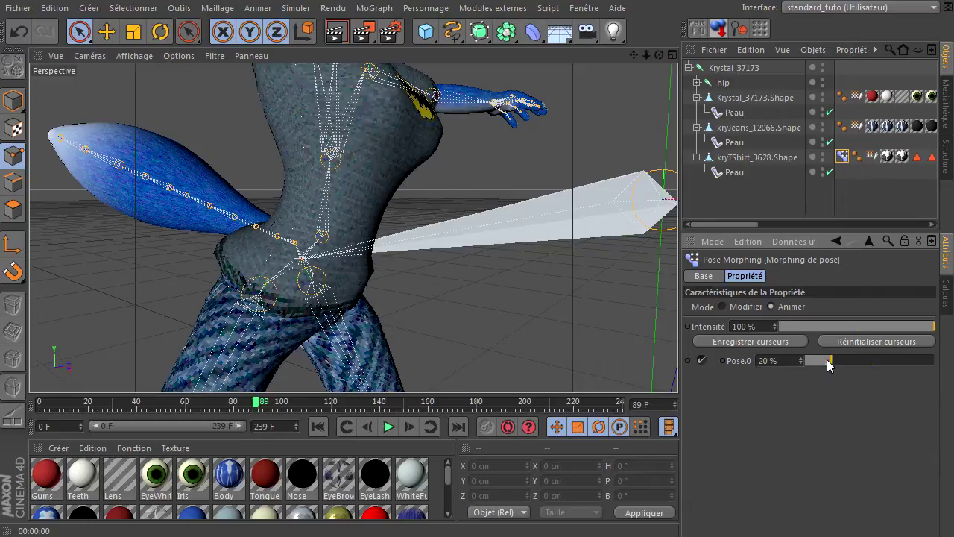
{"action": "left_click", "coordinate": [336, 31]}
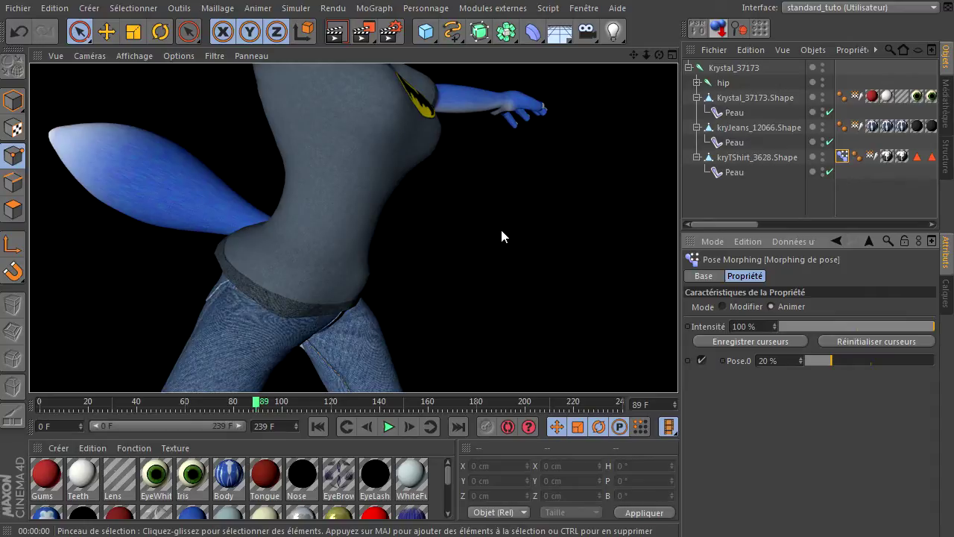
- Deselect the morph tag and examine the whole character at frame 89 from several angles and distances
{"action": "left_click_drag", "start_coordinate": [646, 54], "coordinate": [770, 69]}
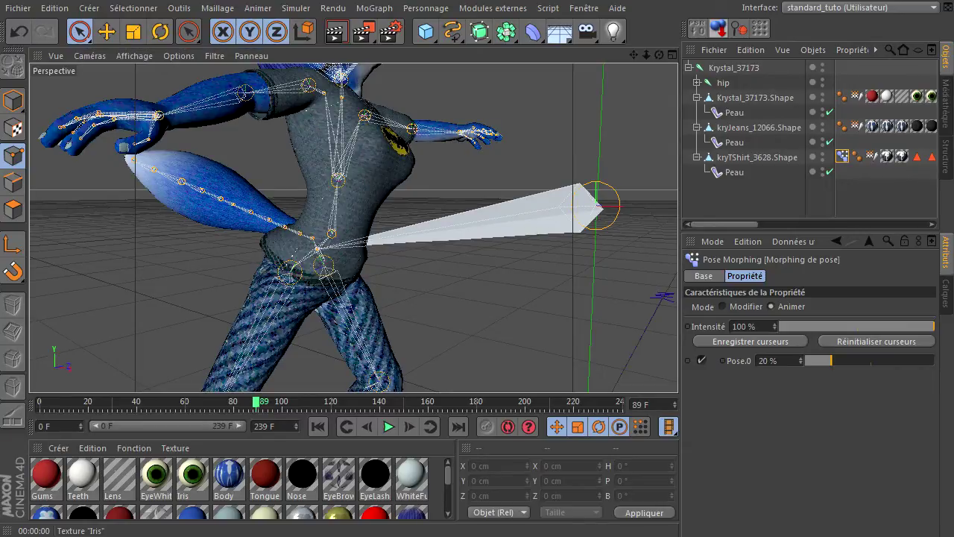
{"action": "left_click_drag", "start_coordinate": [645, 55], "coordinate": [680, 358]}
{"action": "left_click", "coordinate": [711, 210]}
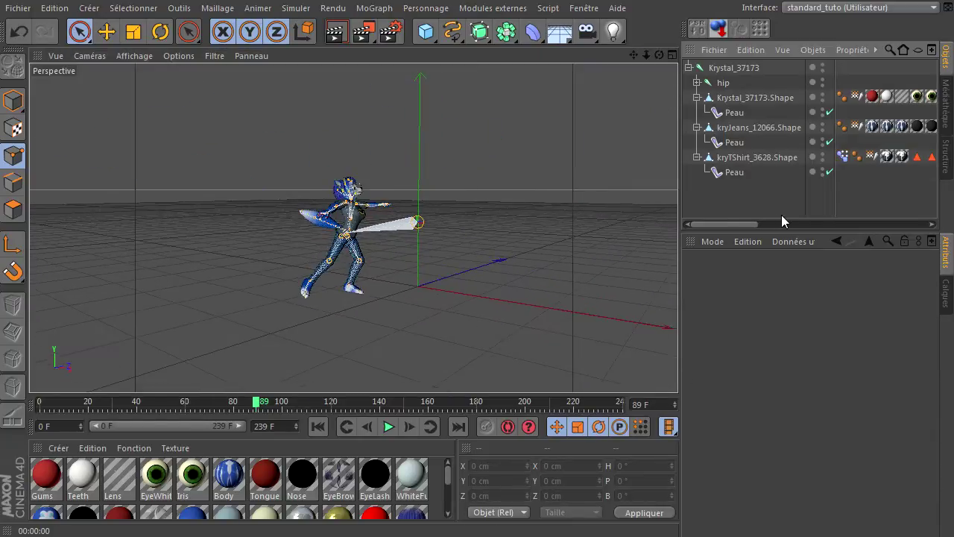
{"action": "left_click_drag", "start_coordinate": [659, 55], "coordinate": [678, 358]}
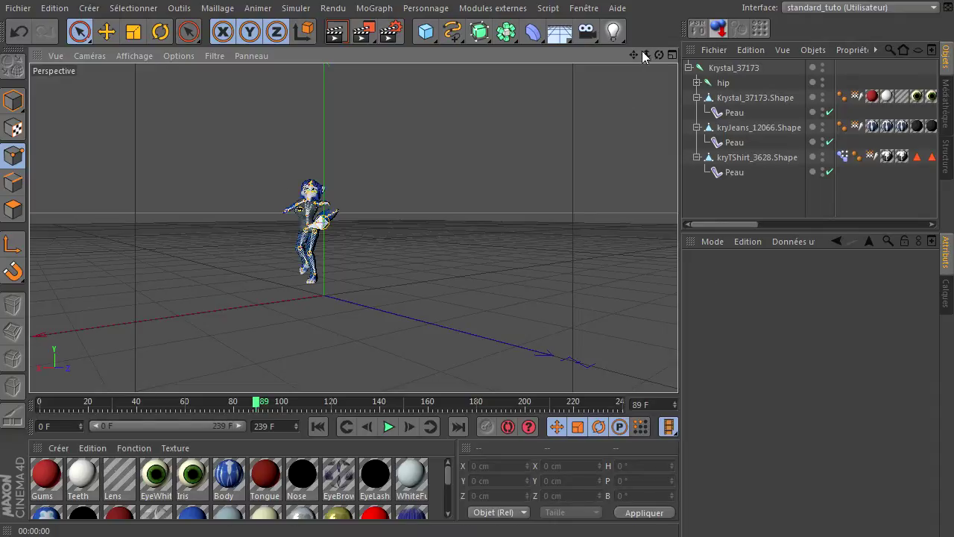
{"action": "left_click_drag", "start_coordinate": [645, 57], "coordinate": [678, 369]}
{"action": "left_click_drag", "start_coordinate": [637, 57], "coordinate": [675, 369]}
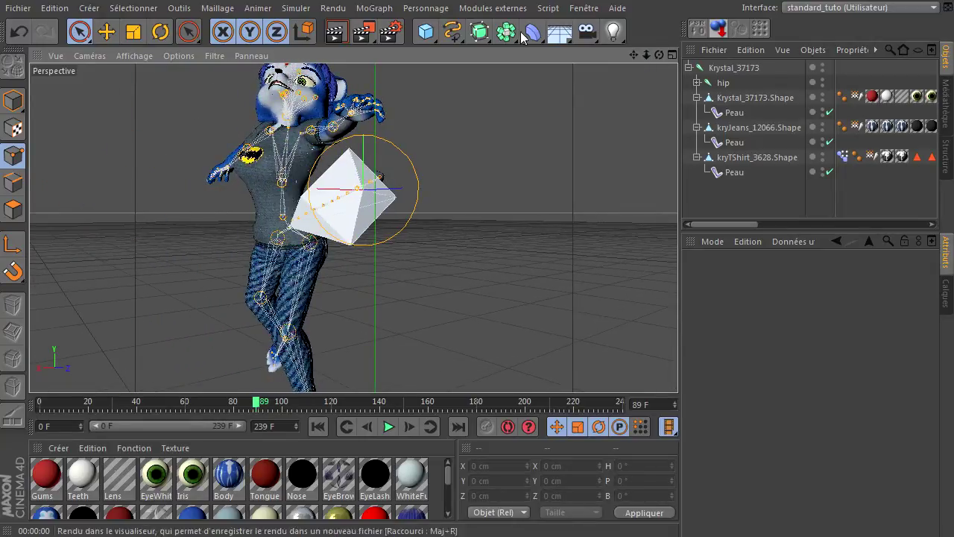
{"action": "left_click_drag", "start_coordinate": [659, 54], "coordinate": [675, 373]}
{"action": "left_click_drag", "start_coordinate": [634, 55], "coordinate": [254, 313]}
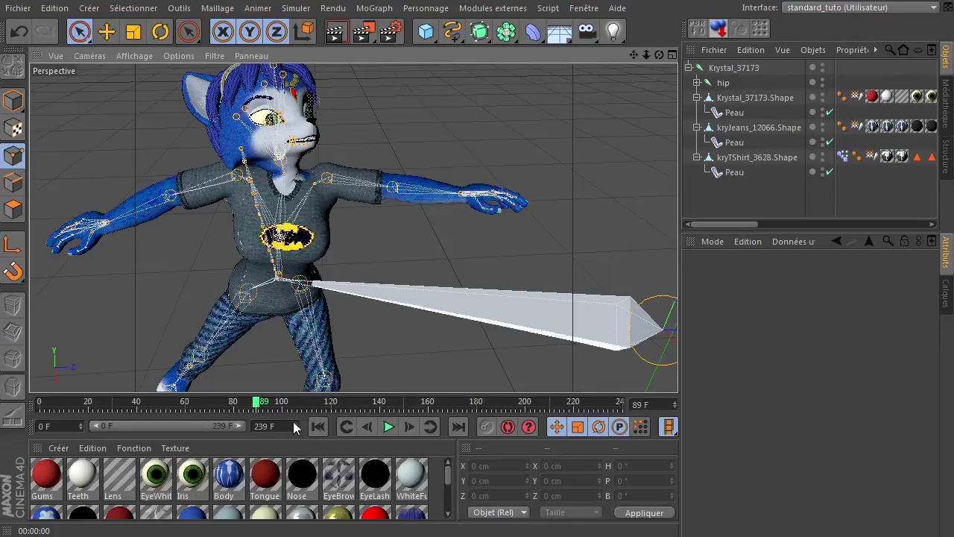
- Return the animation to frame 0 and render the perspective view of the character's upper body
{"action": "left_click", "coordinate": [321, 431]}
{"action": "left_click_drag", "start_coordinate": [634, 55], "coordinate": [675, 370]}
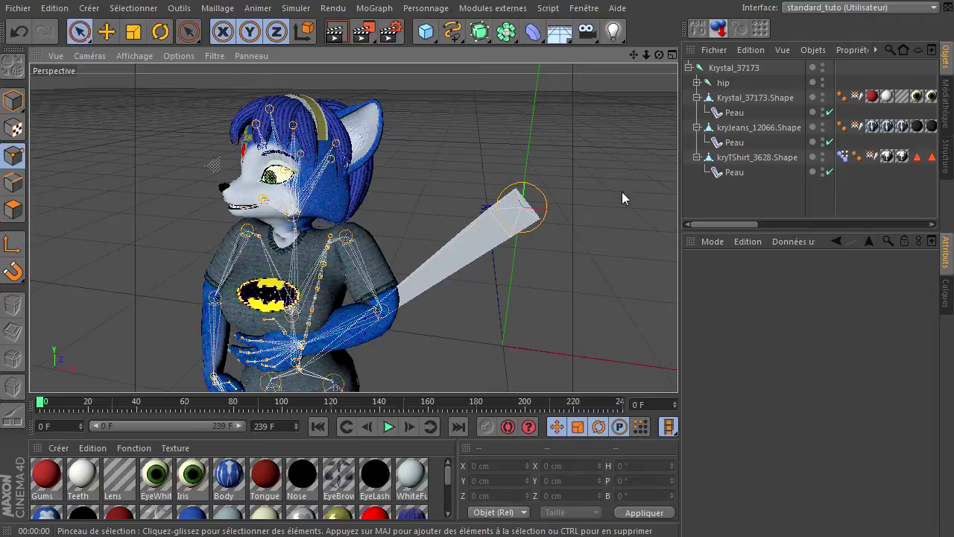
{"action": "left_click", "coordinate": [672, 55]}
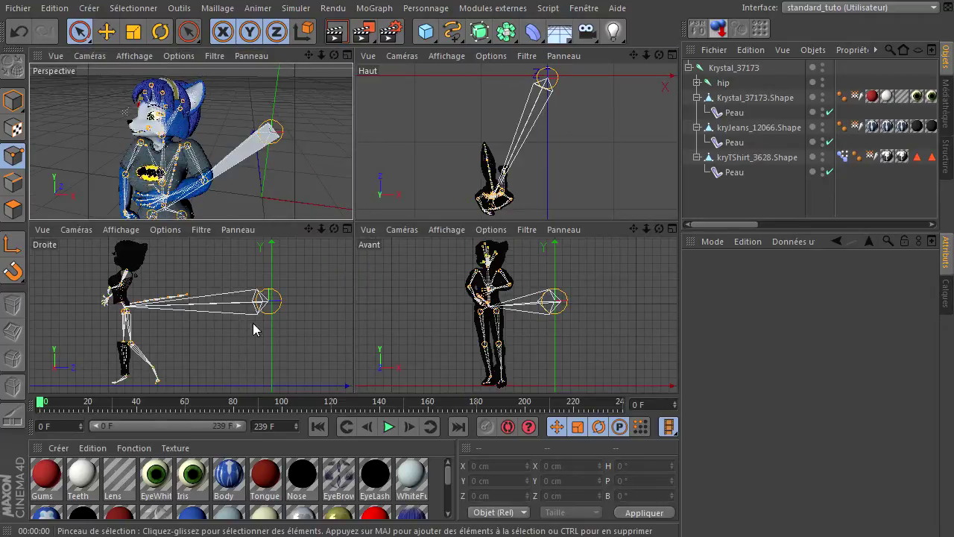
{"action": "left_click", "coordinate": [347, 55]}
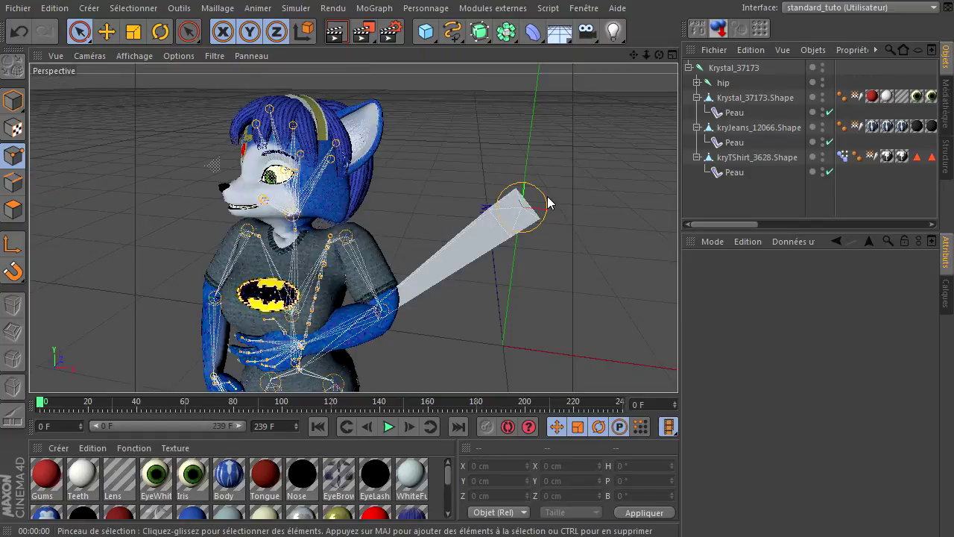
{"action": "left_click", "coordinate": [338, 34]}
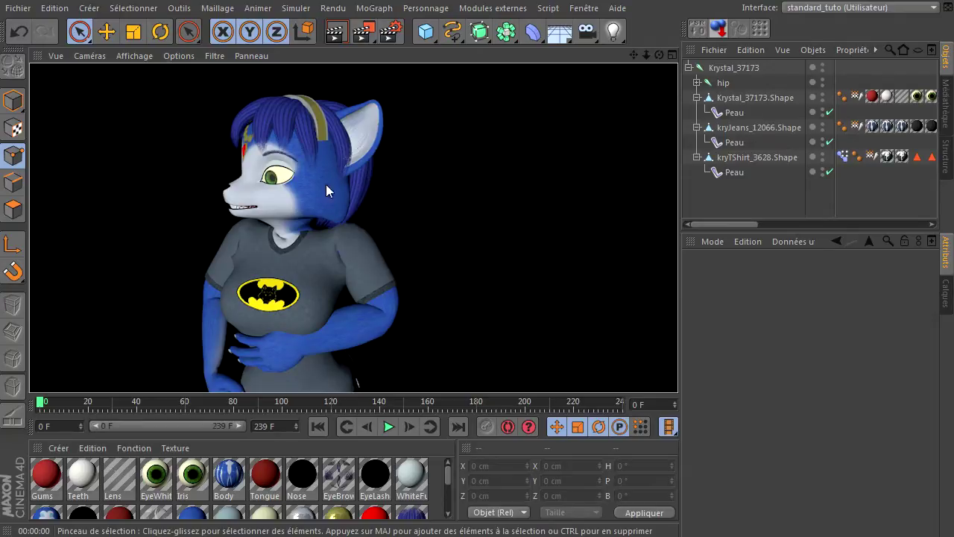
- Show the scene objects as boxes (Boîtes) in Lignes display mode and inspect them from different angles
{"action": "left_click_drag", "start_coordinate": [659, 55], "coordinate": [678, 369]}
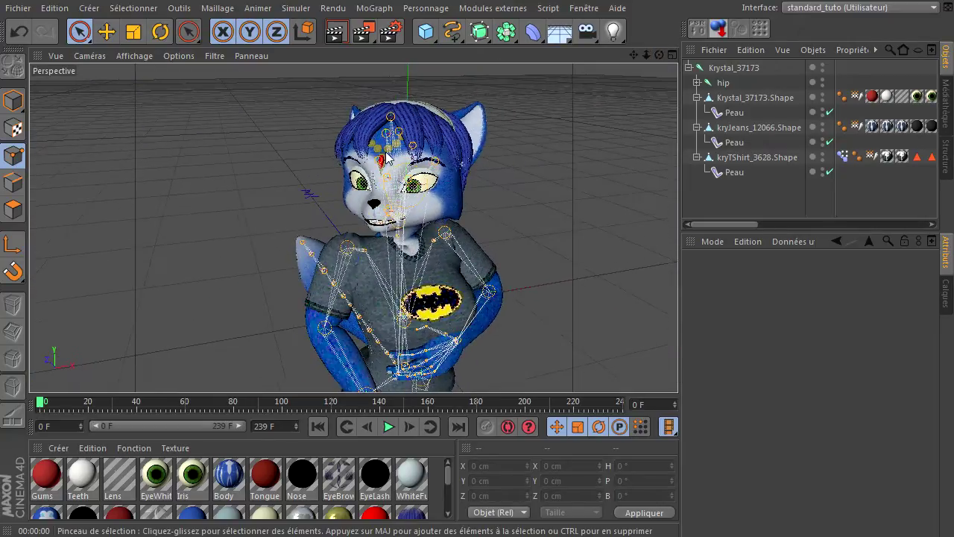
{"action": "left_click", "coordinate": [143, 56]}
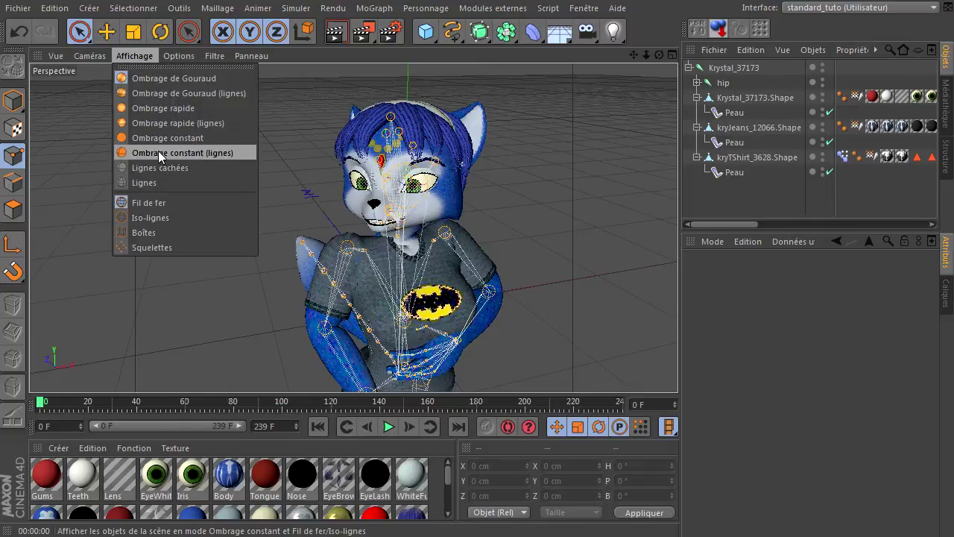
{"action": "left_click", "coordinate": [144, 233]}
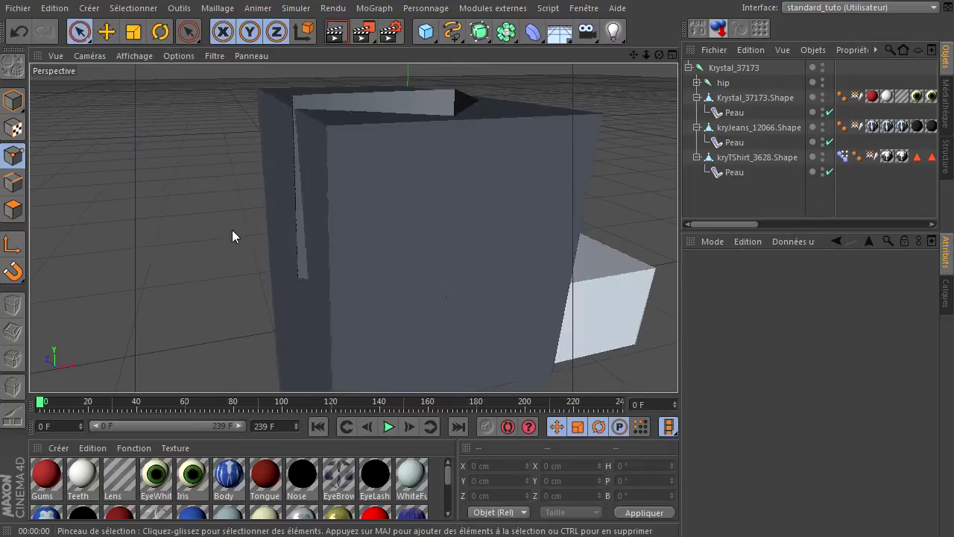
{"action": "left_click", "coordinate": [138, 57]}
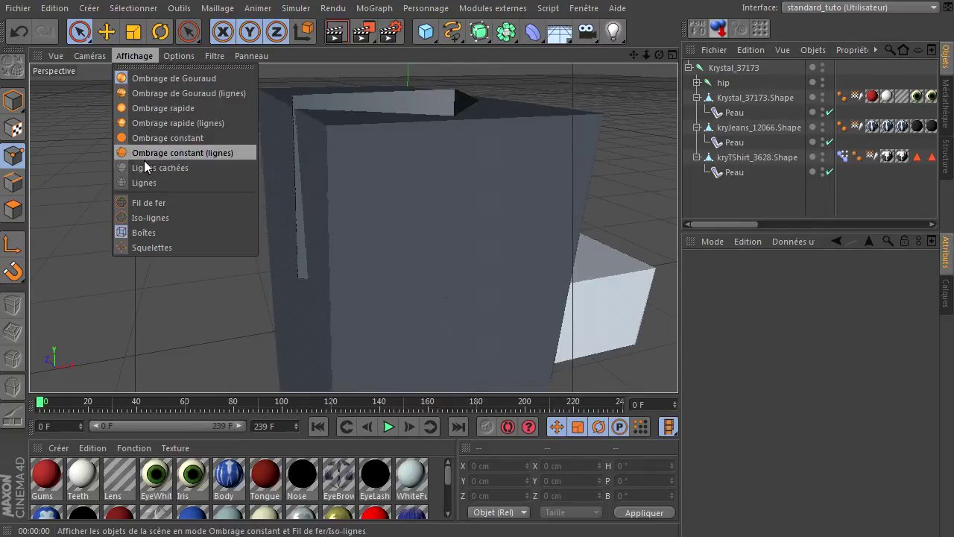
{"action": "left_click", "coordinate": [149, 184]}
{"action": "left_click_drag", "start_coordinate": [656, 55], "coordinate": [678, 369]}
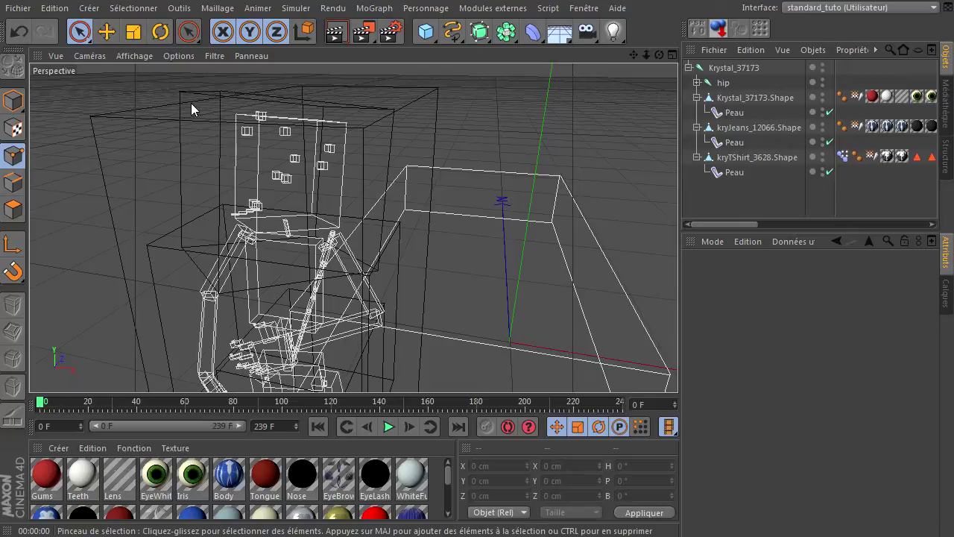
{"action": "left_click_drag", "start_coordinate": [660, 55], "coordinate": [678, 369]}
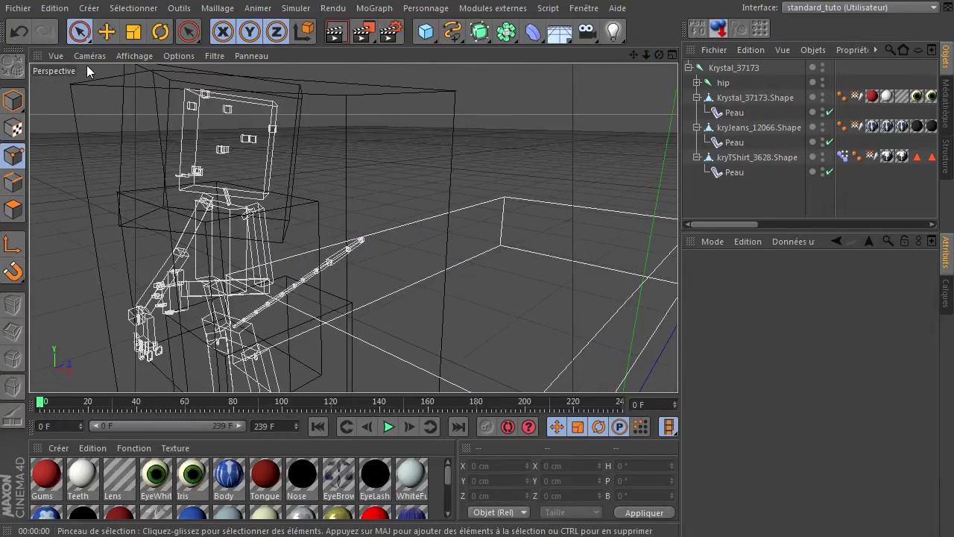
- Try Ombrage de Gouraud (lignes) with Fil de fer, render the view, and return to plain Ombrage de Gouraud
{"action": "left_click", "coordinate": [123, 56]}
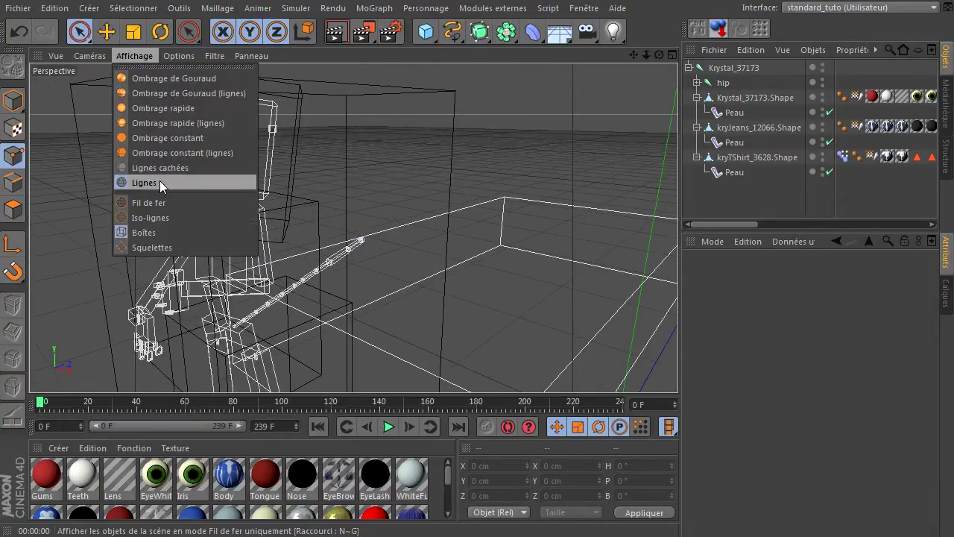
{"action": "left_click", "coordinate": [174, 92]}
{"action": "left_click", "coordinate": [150, 56]}
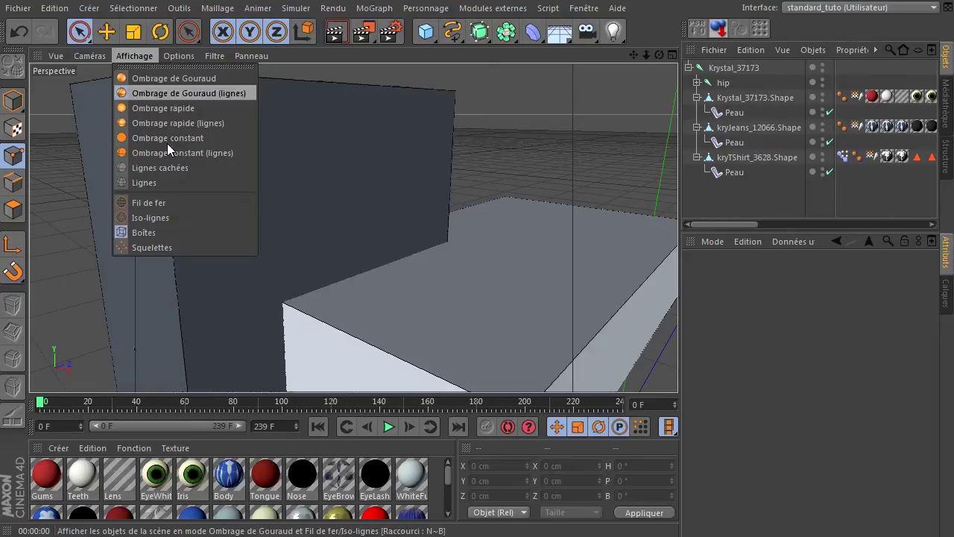
{"action": "left_click", "coordinate": [173, 201]}
{"action": "left_click", "coordinate": [337, 32]}
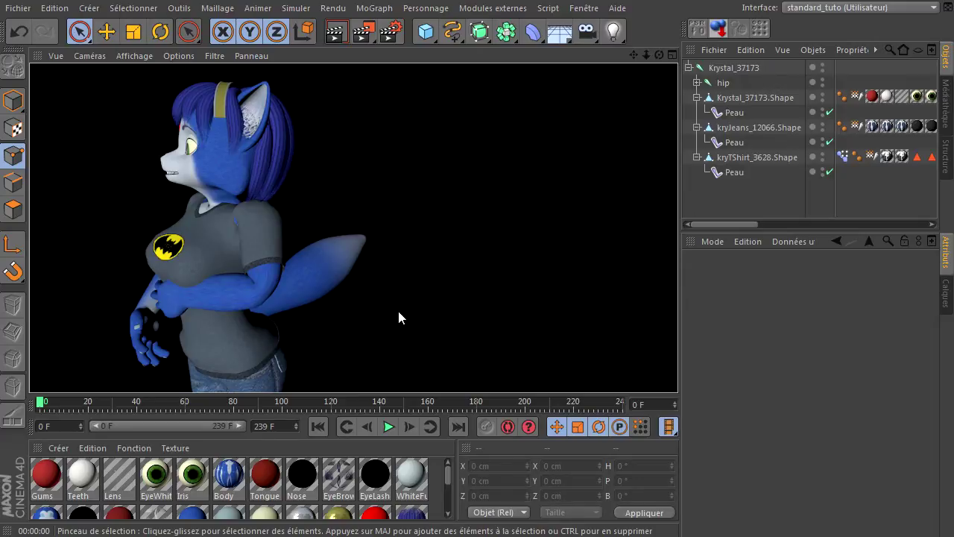
{"action": "mouse_move", "coordinate": [657, 55]}
{"action": "left_mouse_down"}
{"action": "mouse_move", "coordinate": [664, 380]}
{"action": "mouse_move", "coordinate": [686, 365]}
{"action": "mouse_move", "coordinate": [671, 373]}
{"action": "left_mouse_up"}
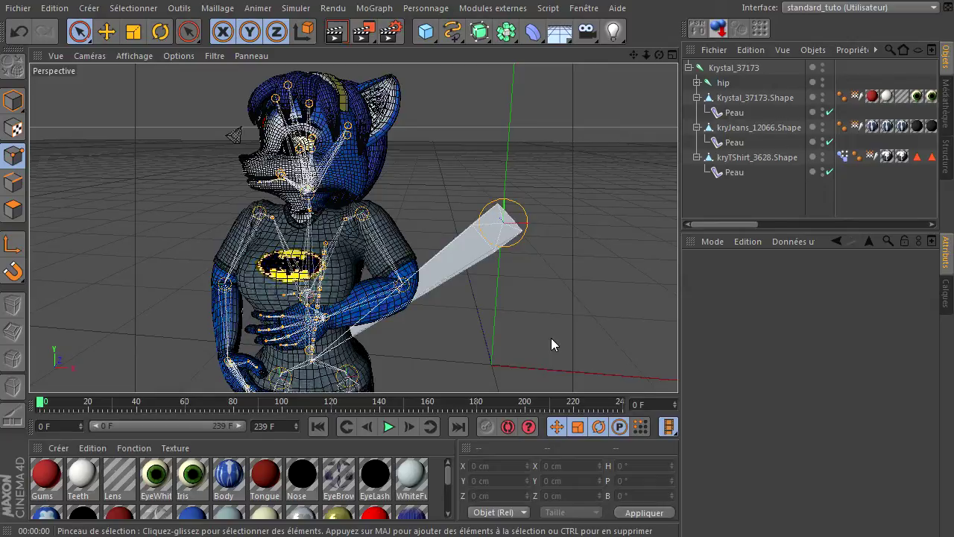
{"action": "left_click", "coordinate": [144, 55]}
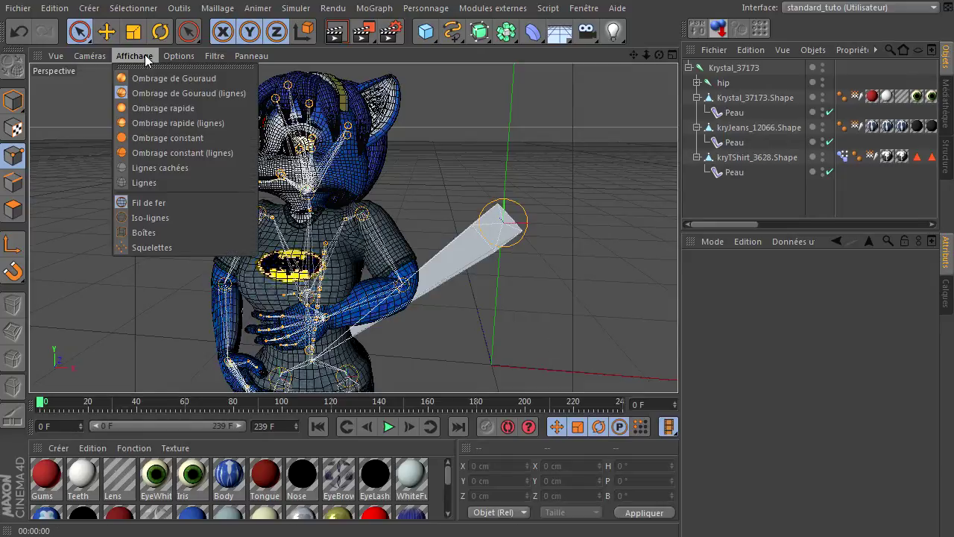
{"action": "left_click", "coordinate": [150, 73]}
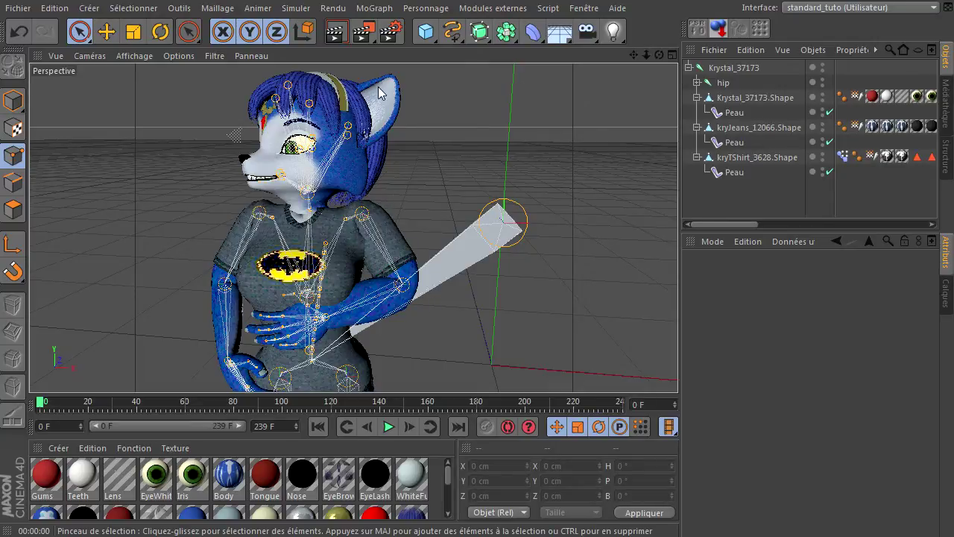
- Render the character in the picture viewer, and set the render settings' Anti-Aliasing to Au mieux
{"action": "left_click", "coordinate": [363, 31]}
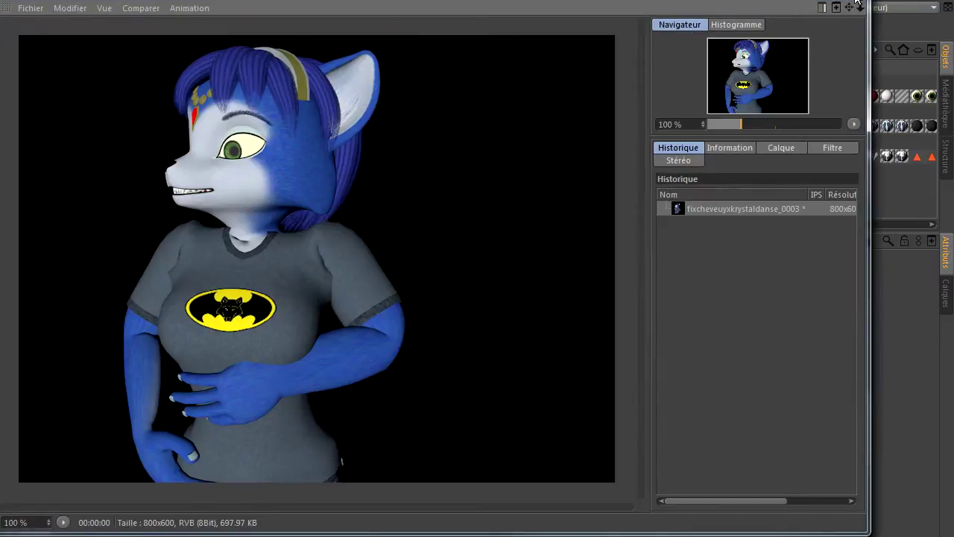
{"action": "left_click", "coordinate": [858, 3]}
{"action": "left_click", "coordinate": [389, 31]}
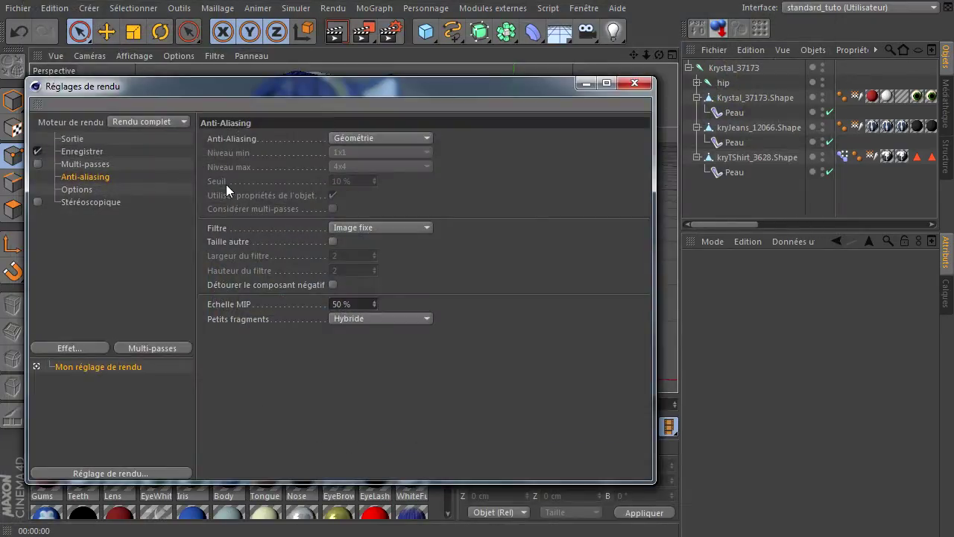
{"action": "left_click", "coordinate": [81, 139]}
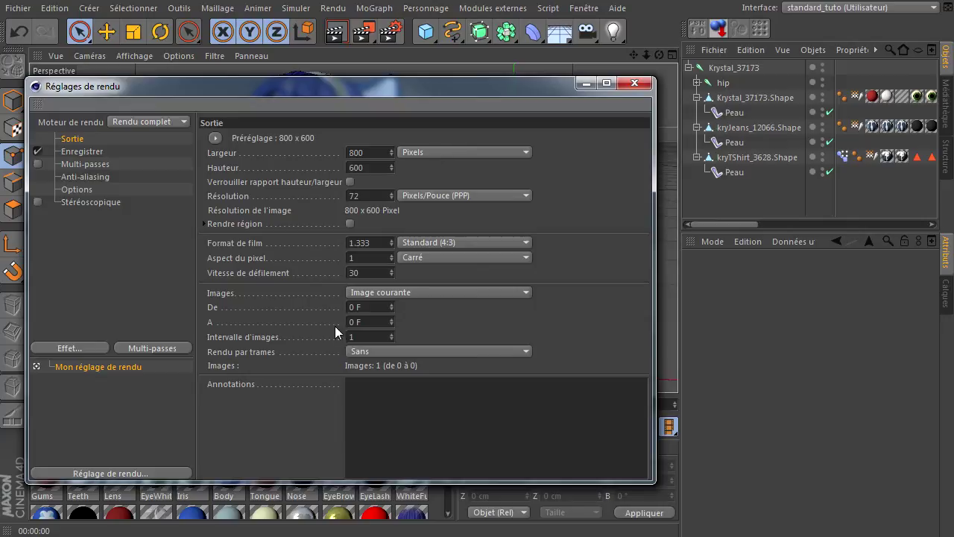
{"action": "left_click", "coordinate": [86, 176]}
{"action": "left_click", "coordinate": [347, 138]}
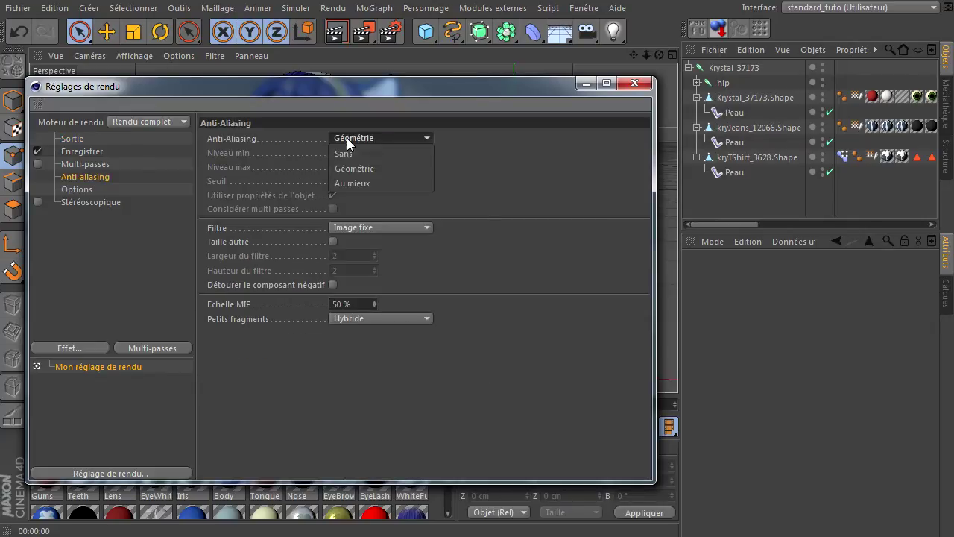
{"action": "left_click", "coordinate": [360, 183]}
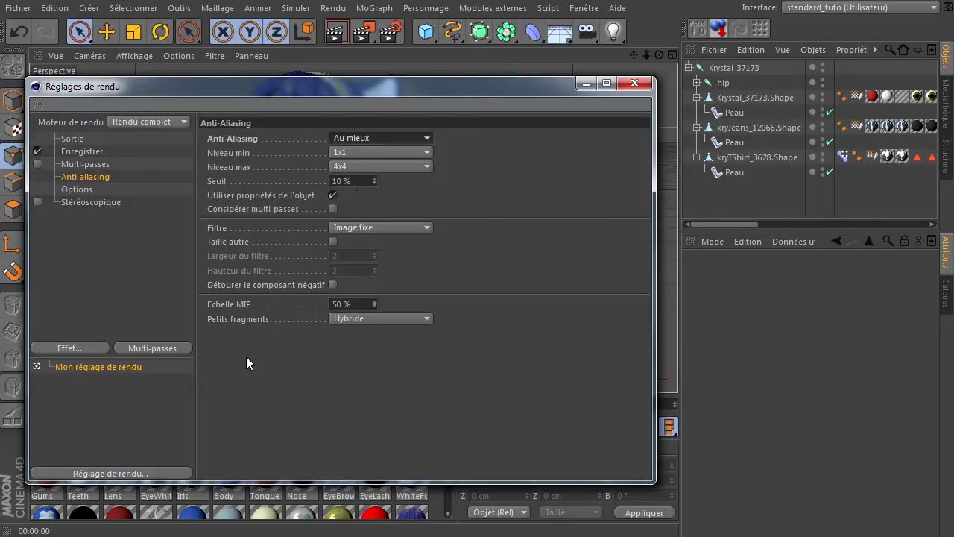
{"action": "left_click", "coordinate": [82, 189]}
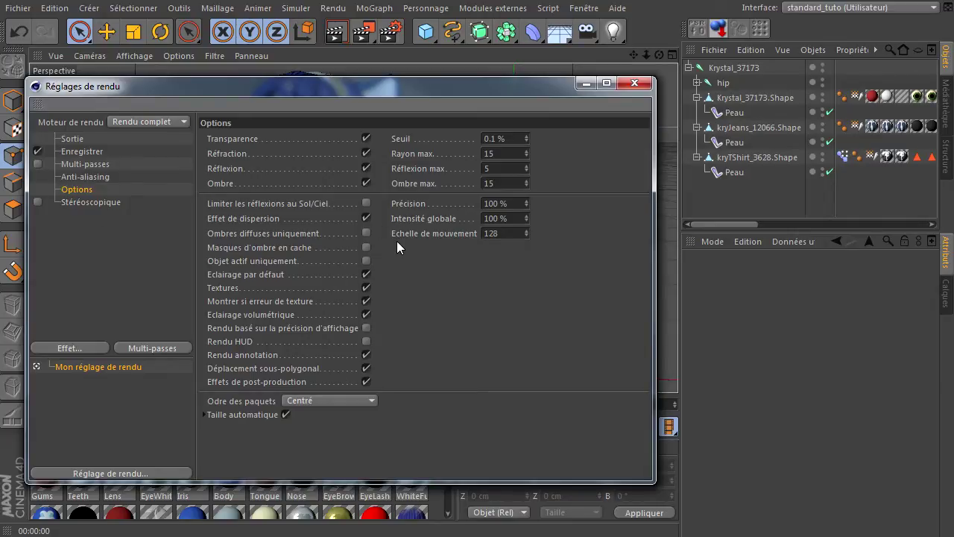
{"action": "left_click", "coordinate": [635, 83]}
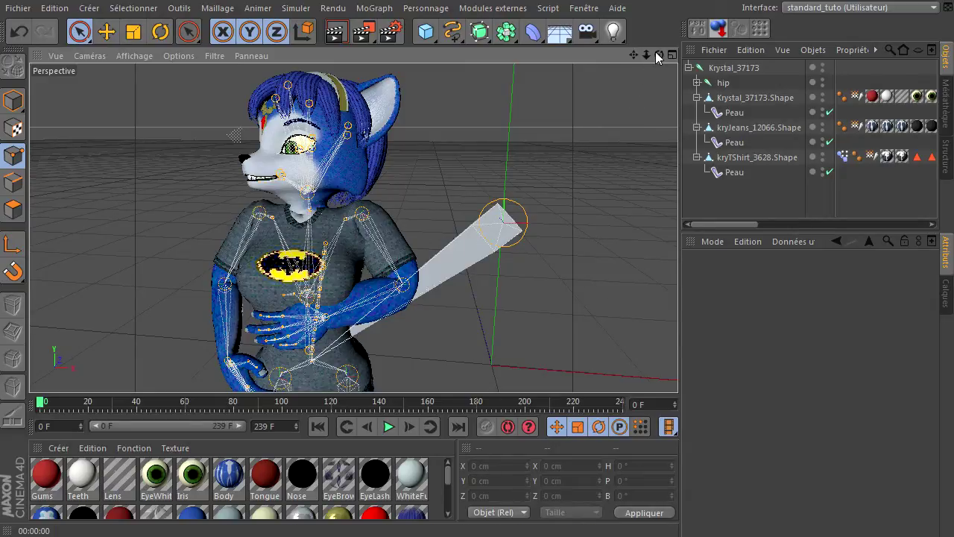
- Frame the full character at frame 0 and render the perspective view from head to feet
{"action": "left_click_drag", "start_coordinate": [678, 370], "coordinate": [677, 369]}
{"action": "left_click_drag", "start_coordinate": [645, 54], "coordinate": [678, 369]}
{"action": "left_click_drag", "start_coordinate": [633, 54], "coordinate": [669, 361]}
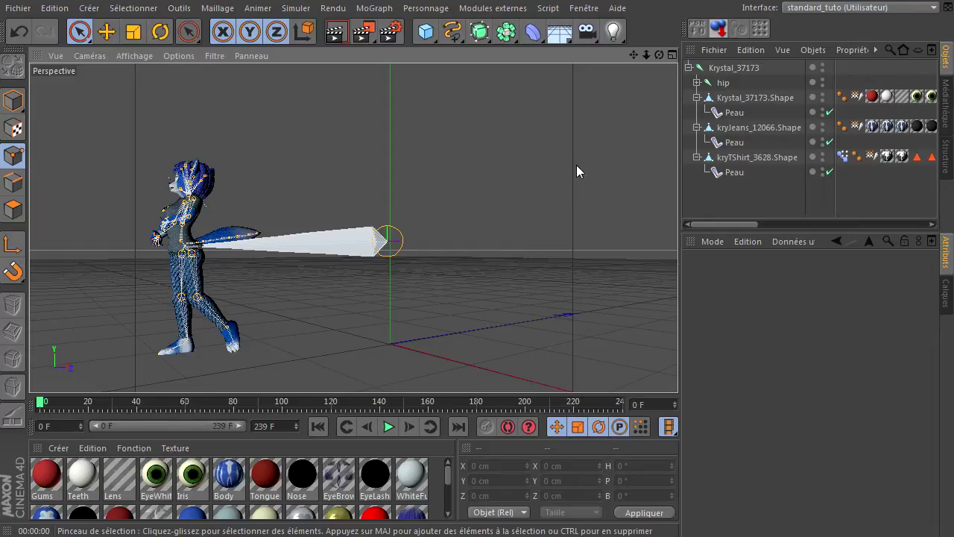
{"action": "left_click_drag", "start_coordinate": [659, 54], "coordinate": [677, 370]}
{"action": "left_click_drag", "start_coordinate": [629, 56], "coordinate": [677, 369]}
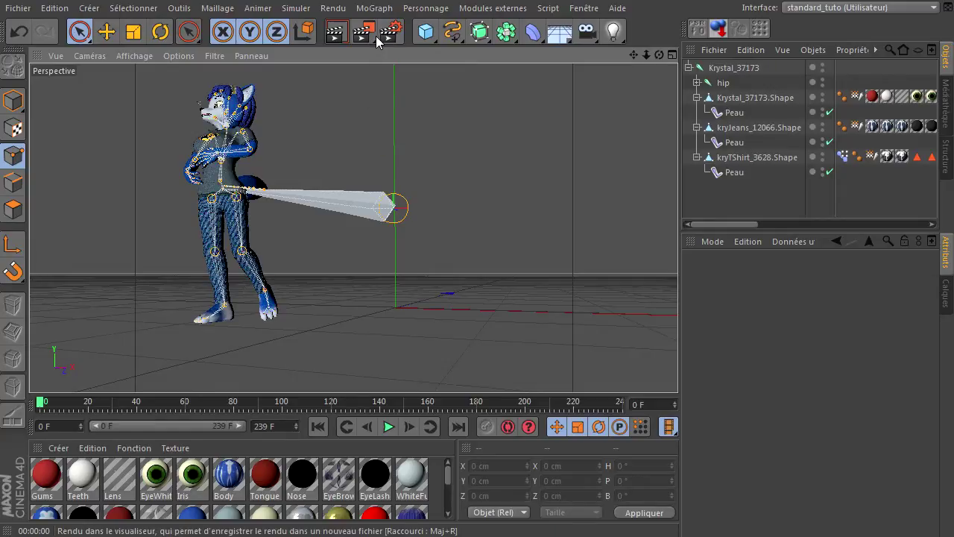
{"action": "left_click", "coordinate": [336, 31]}
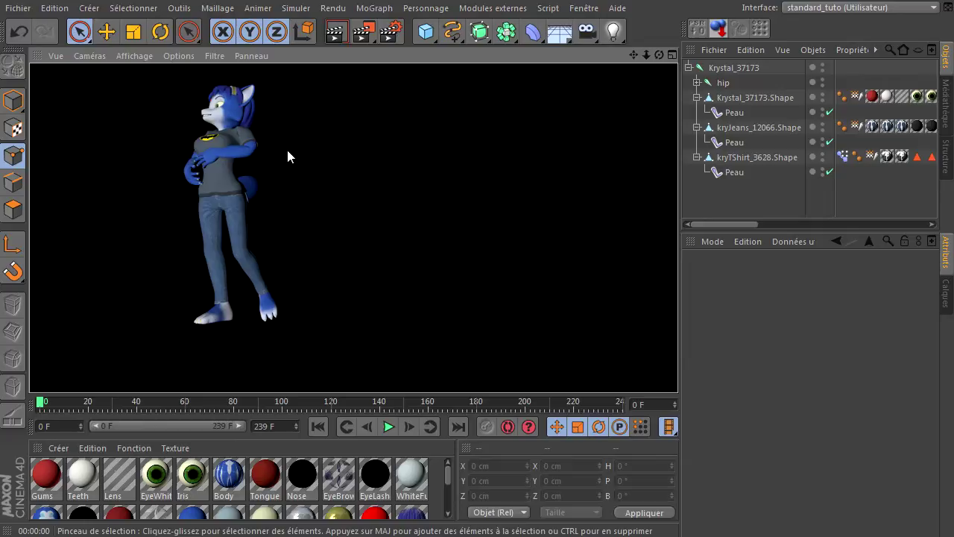
- Review the Sortie, Enregistrer and Options pages of the render settings
{"action": "key", "text": "ctrl+shift+z"}
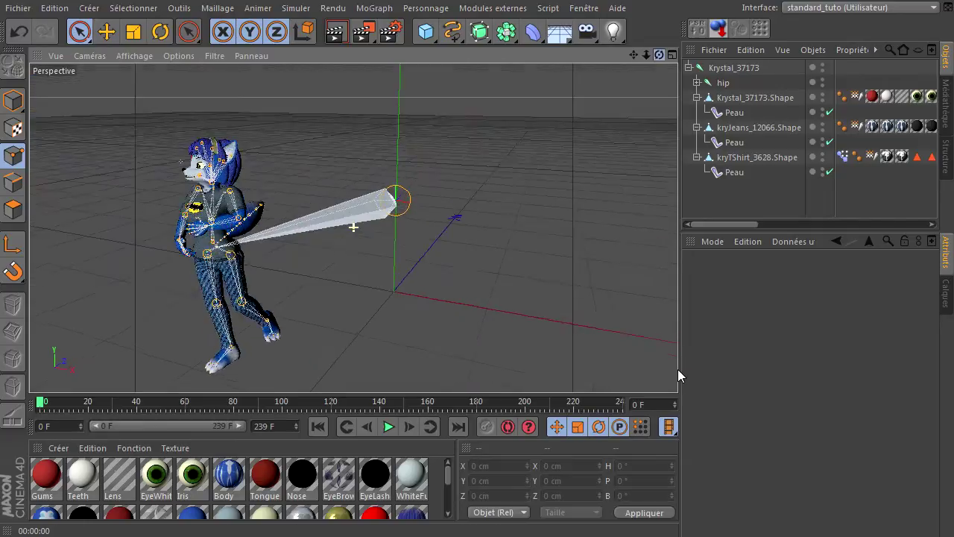
{"action": "left_click", "coordinate": [392, 34]}
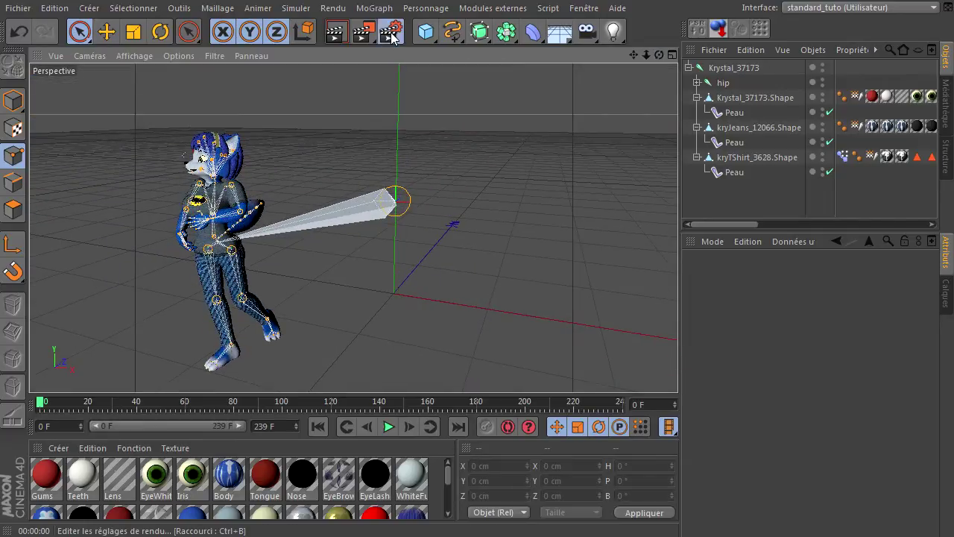
{"action": "left_click", "coordinate": [635, 83]}
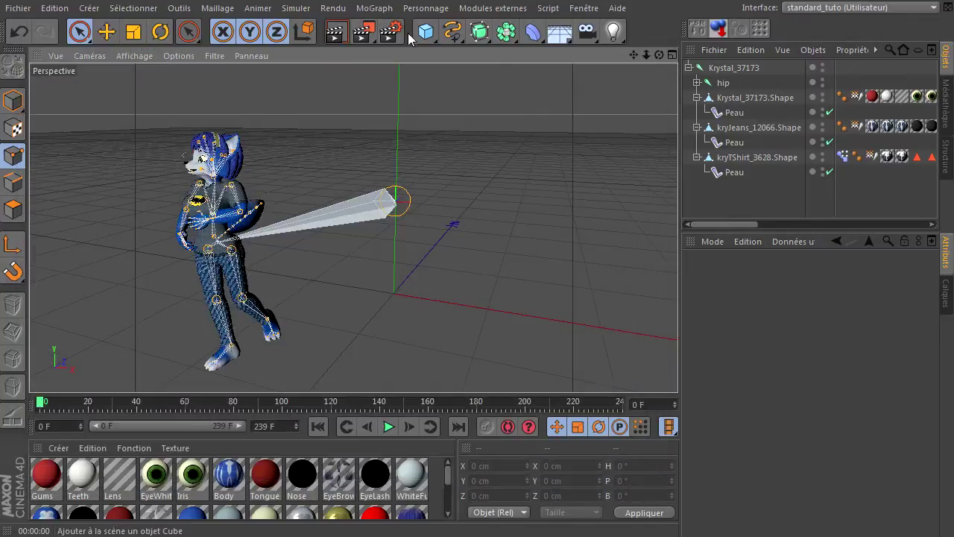
{"action": "left_click", "coordinate": [363, 31]}
{"action": "left_click", "coordinate": [363, 35]}
{"action": "left_click", "coordinate": [391, 32]}
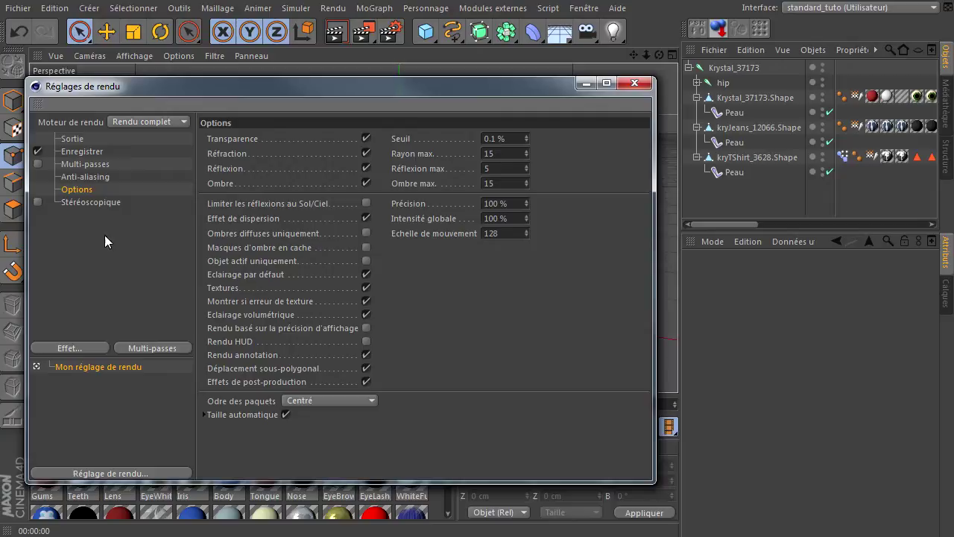
{"action": "left_click", "coordinate": [72, 138]}
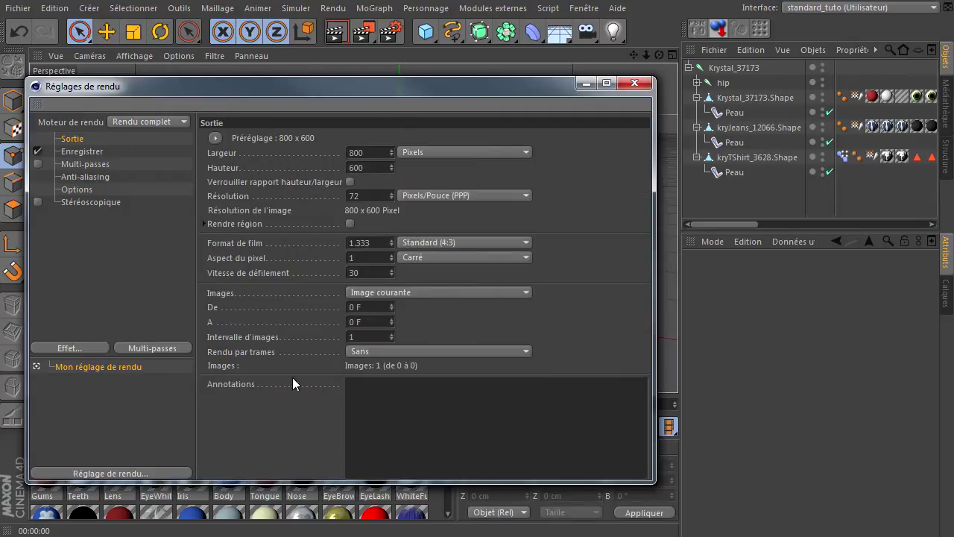
{"action": "left_click", "coordinate": [82, 151]}
{"action": "left_click", "coordinate": [77, 189]}
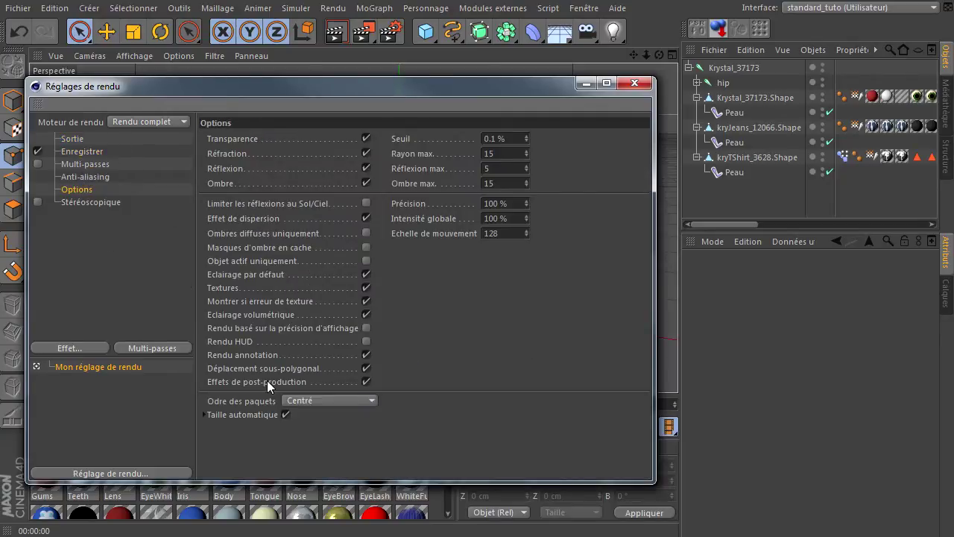
- Expand Taille automatique in the render options, turn it off and back on, and close the render settings
{"action": "left_click", "coordinate": [205, 415]}
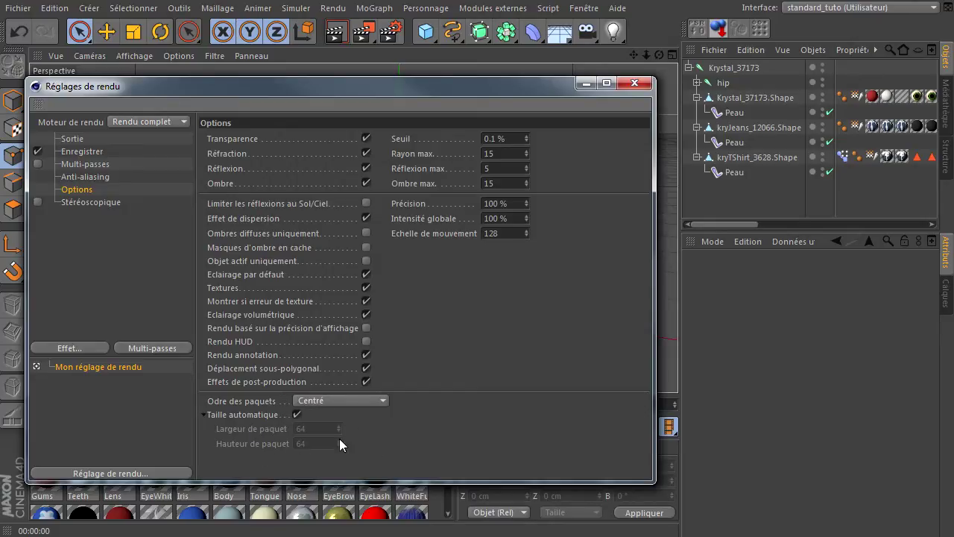
{"action": "left_click", "coordinate": [296, 415]}
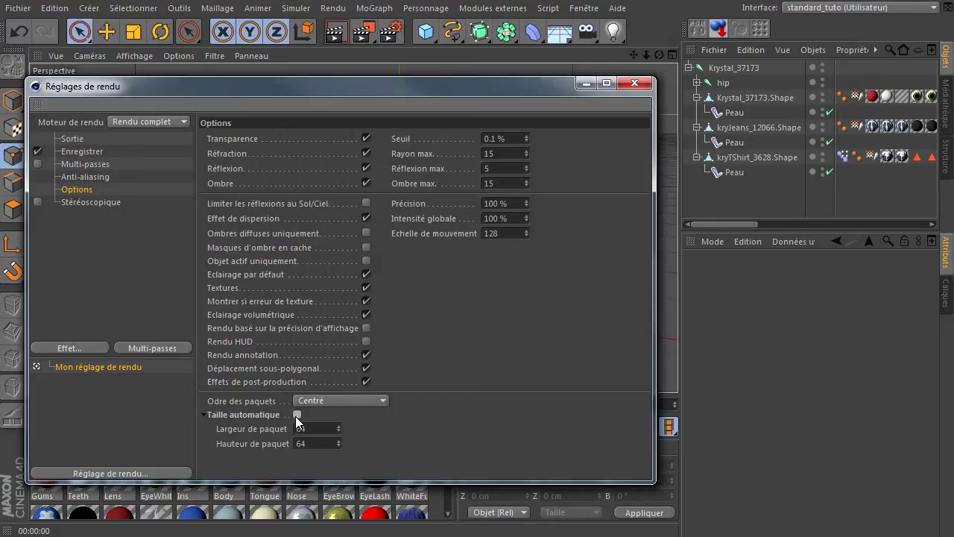
{"action": "left_click", "coordinate": [296, 415]}
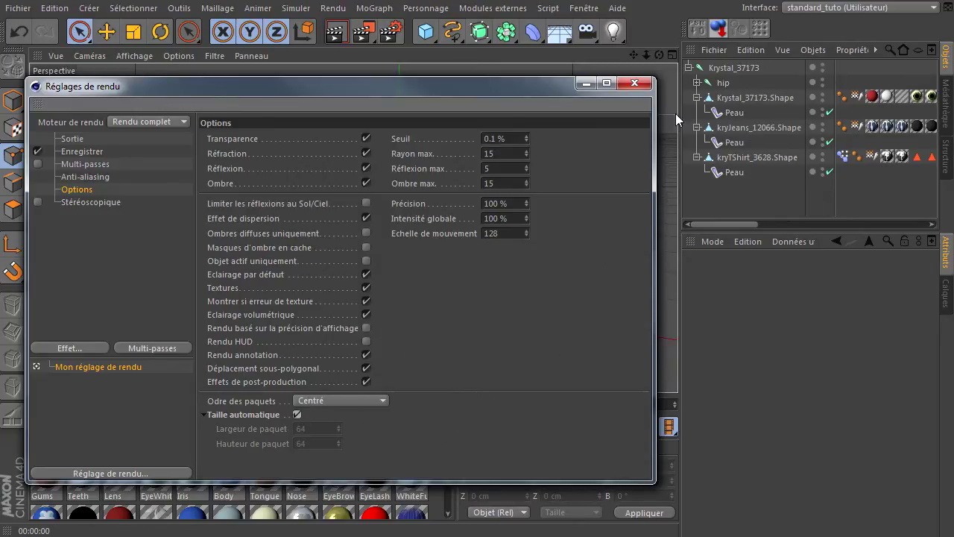
{"action": "left_click", "coordinate": [634, 83]}
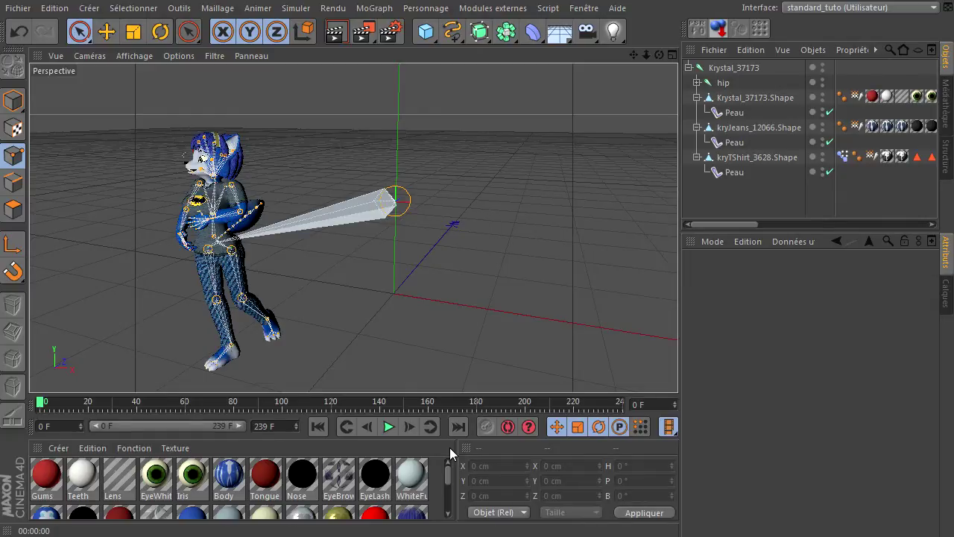
- Frame the character's head and shoulders in the perspective view
{"action": "left_click_drag", "start_coordinate": [633, 54], "coordinate": [678, 369]}
{"action": "mouse_move", "coordinate": [646, 55]}
{"action": "left_mouse_down"}
{"action": "mouse_move", "coordinate": [678, 377]}
{"action": "mouse_move", "coordinate": [634, 59]}
{"action": "left_mouse_up"}
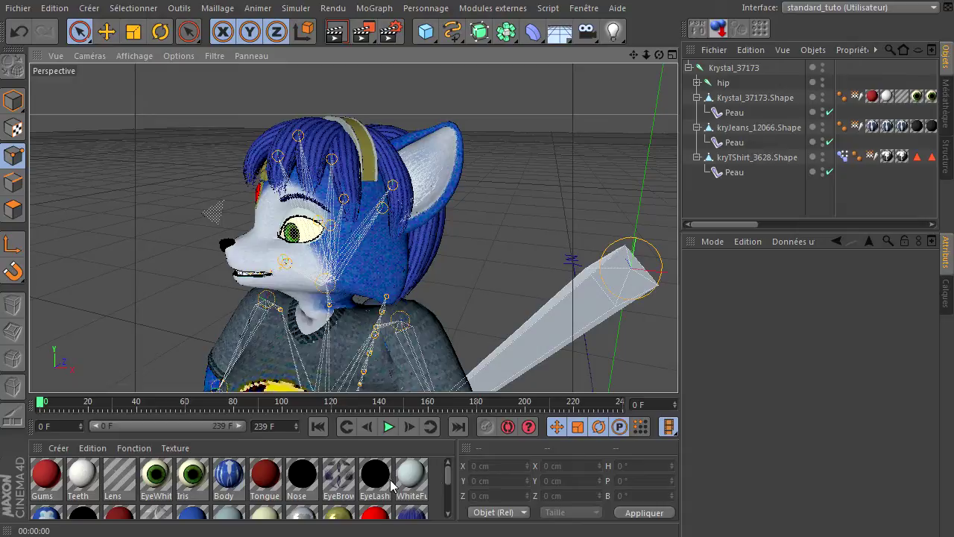
{"action": "left_click", "coordinate": [506, 427]}
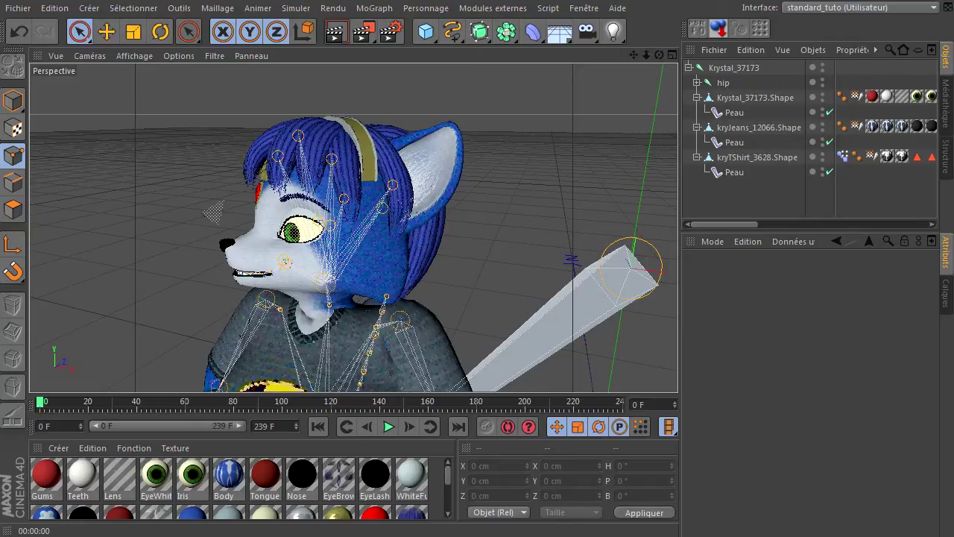
- Switch to Windows Explorer and open the fixcheveuyxkrystaldanse.images texture folder
{"action": "key", "text": "alt+Tab"}
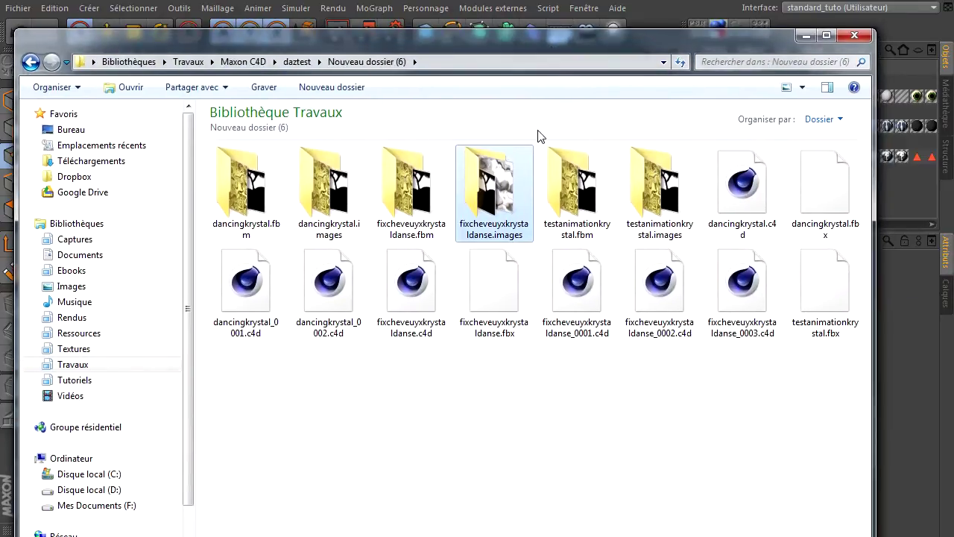
{"action": "left_click", "coordinate": [438, 452]}
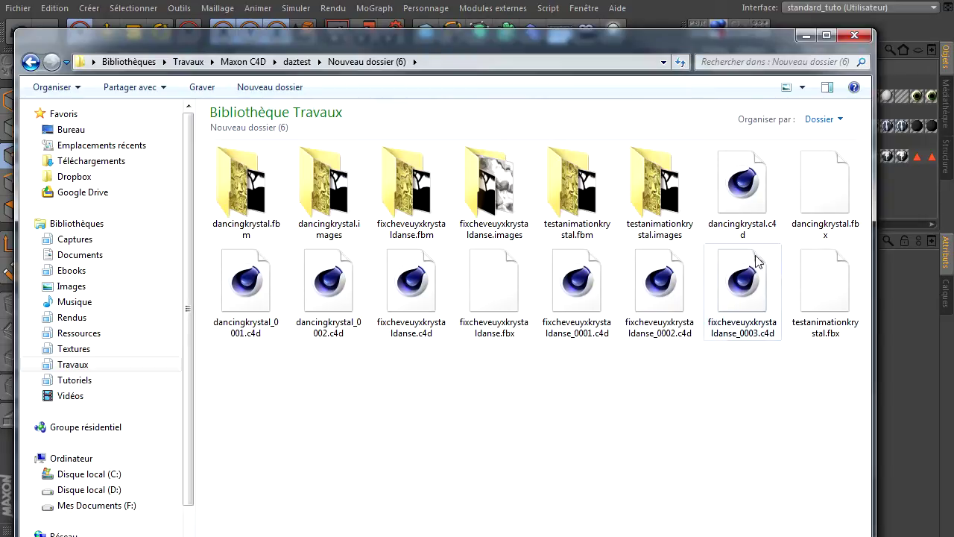
{"action": "left_click", "coordinate": [497, 285]}
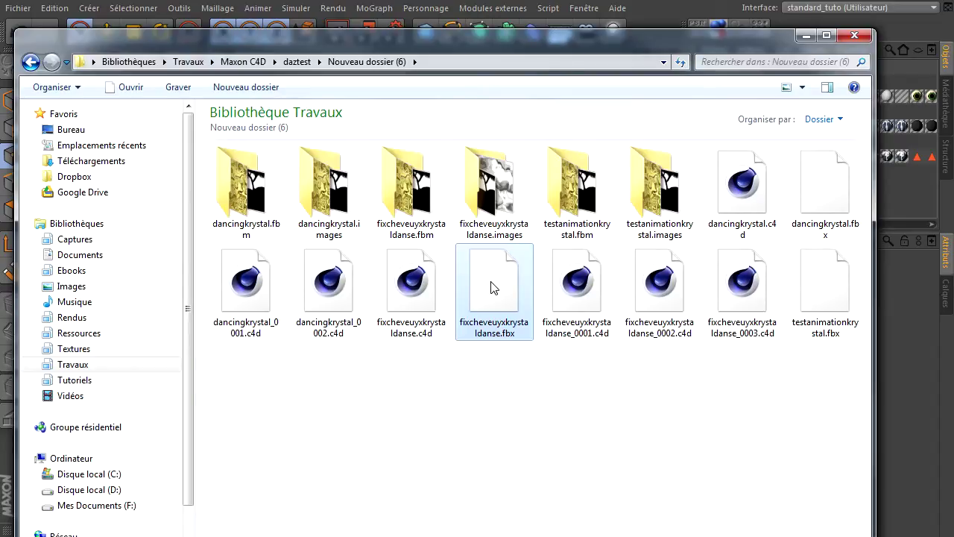
{"action": "left_click", "coordinate": [410, 184]}
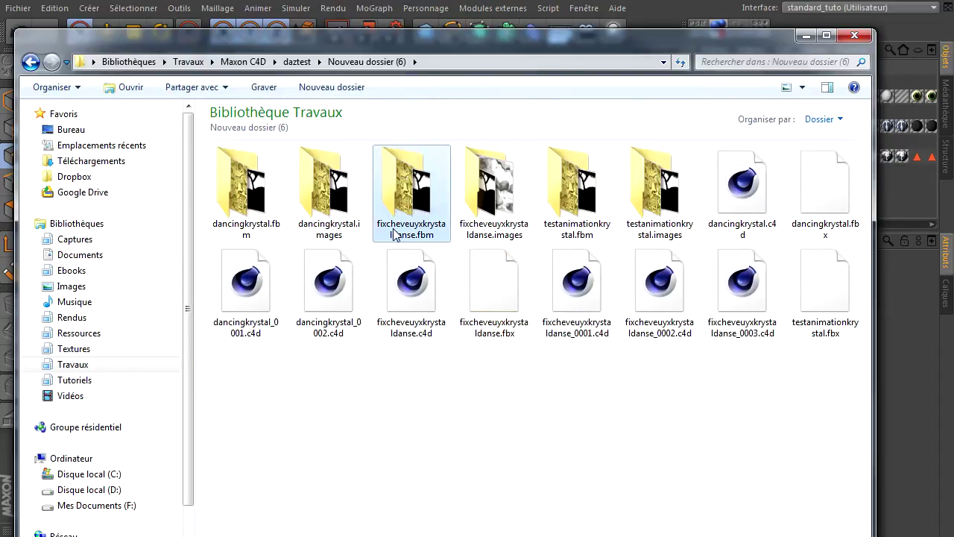
{"action": "left_click", "coordinate": [494, 200]}
{"action": "left_click", "coordinate": [439, 214]}
{"action": "left_click", "coordinate": [499, 217]}
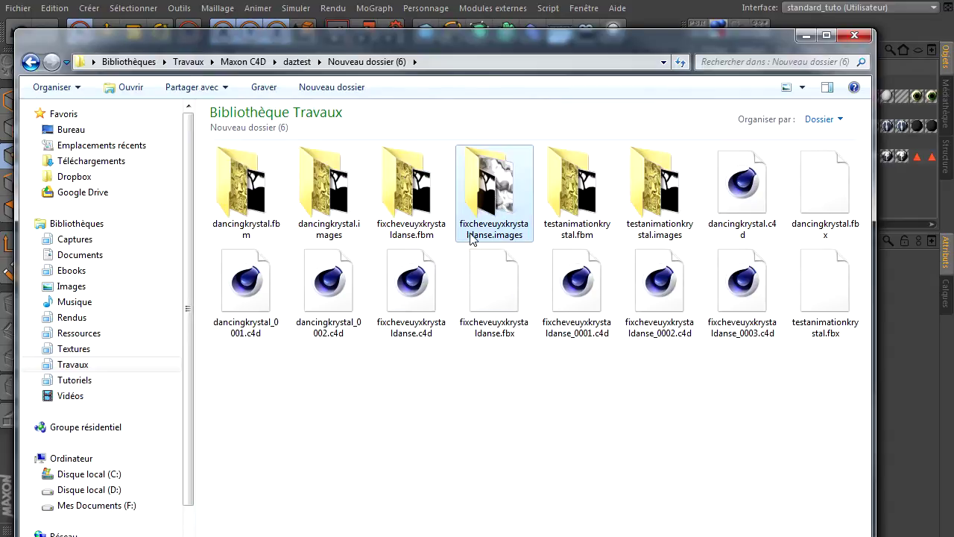
{"action": "double_click", "coordinate": [492, 198]}
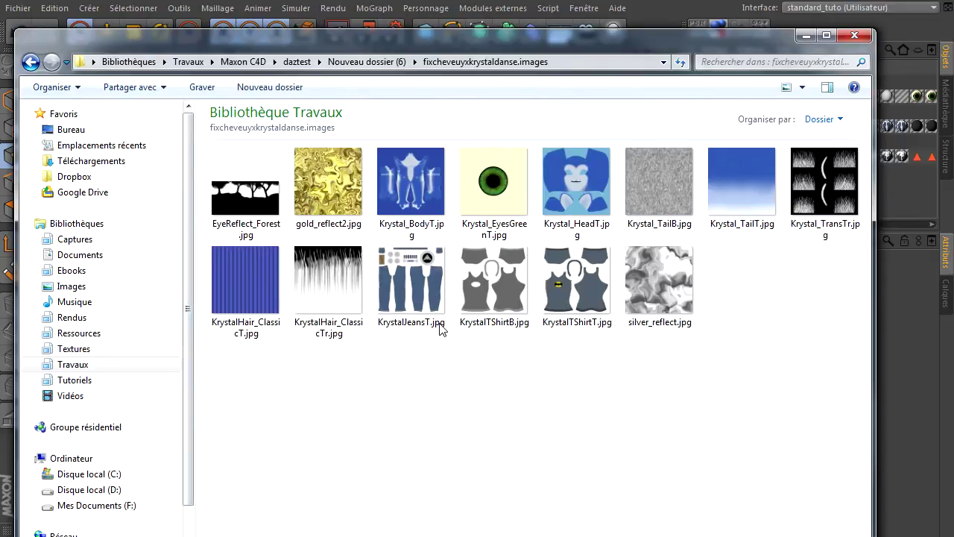
- Look over the character's texture images in the folder, including the hair, T-shirt, eye and body maps
{"action": "left_click", "coordinate": [833, 192]}
{"action": "left_click", "coordinate": [321, 300]}
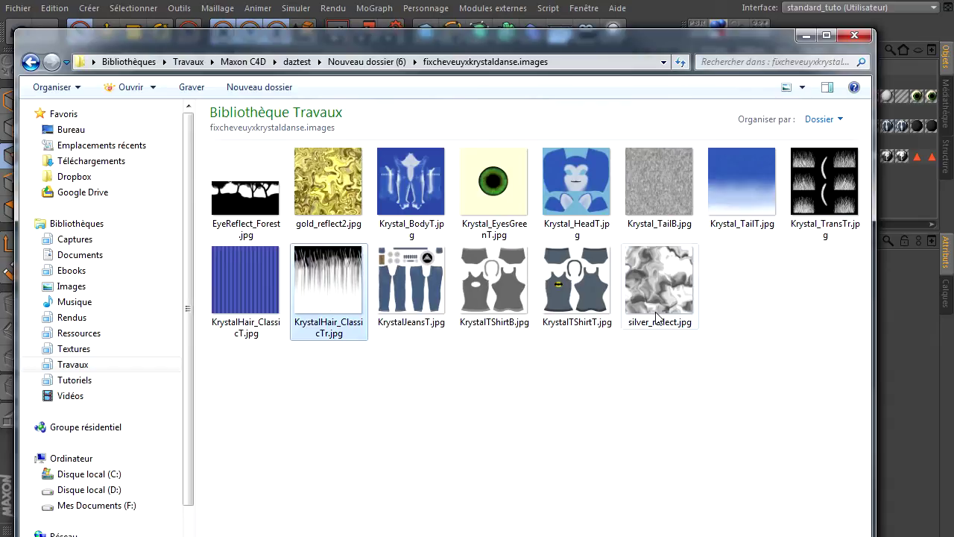
{"action": "left_click", "coordinate": [477, 287]}
{"action": "left_click", "coordinate": [329, 212]}
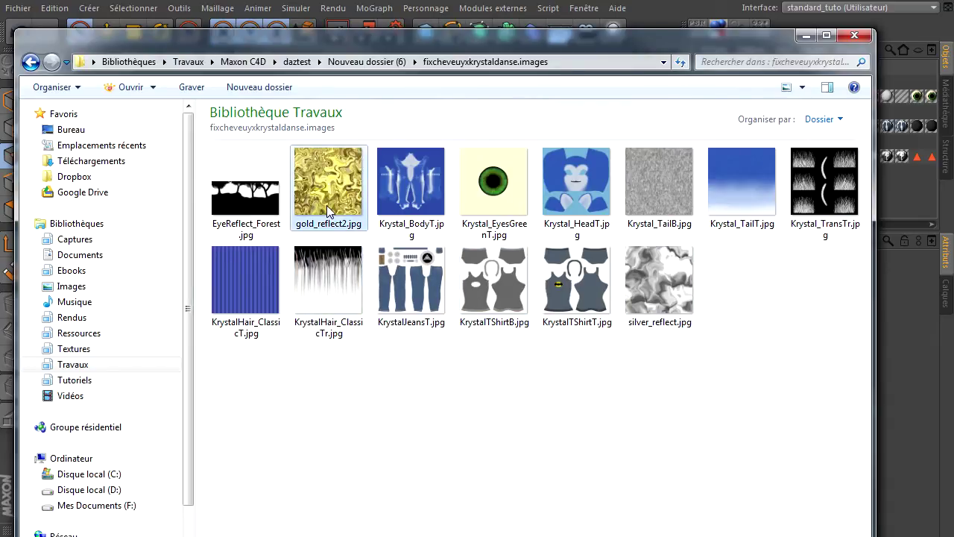
{"action": "left_click", "coordinate": [243, 195]}
{"action": "left_click", "coordinate": [531, 192]}
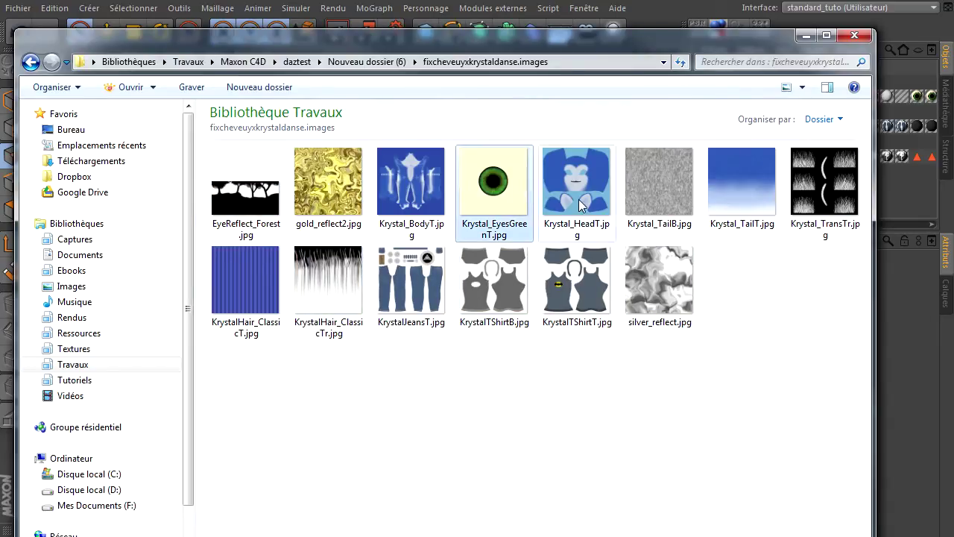
{"action": "left_click", "coordinate": [405, 193]}
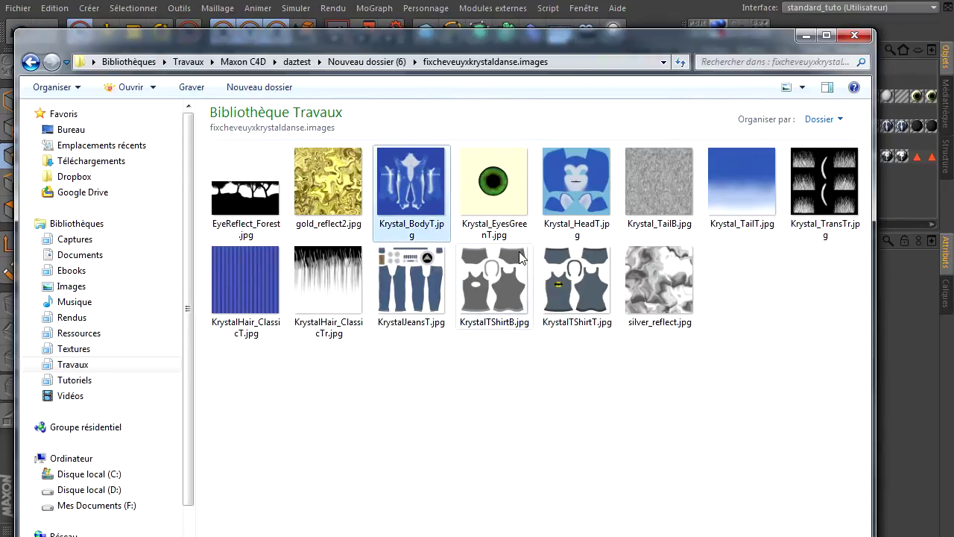
- View the body and head textures Krystal_BodyT.jpg and Krystal_HeadT.jpg in XnView, closing each one
{"action": "double_click", "coordinate": [428, 237]}
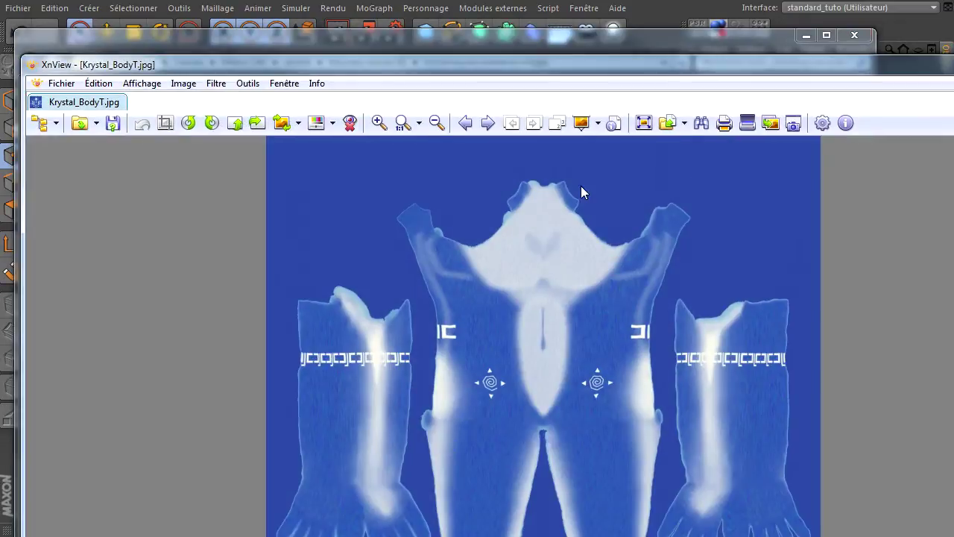
{"action": "left_click_drag", "start_coordinate": [576, 65], "coordinate": [547, 10]}
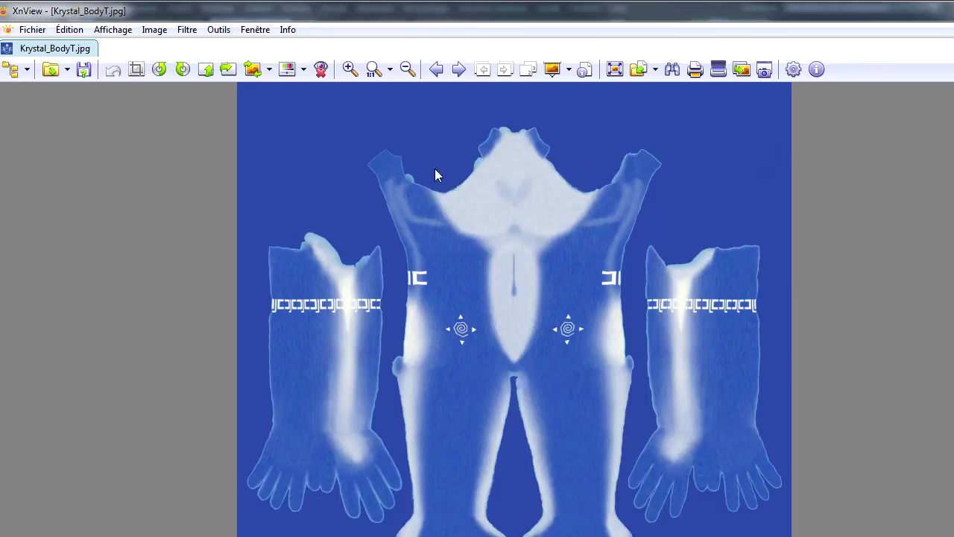
{"action": "key", "text": "Escape"}
{"action": "double_click", "coordinate": [580, 182]}
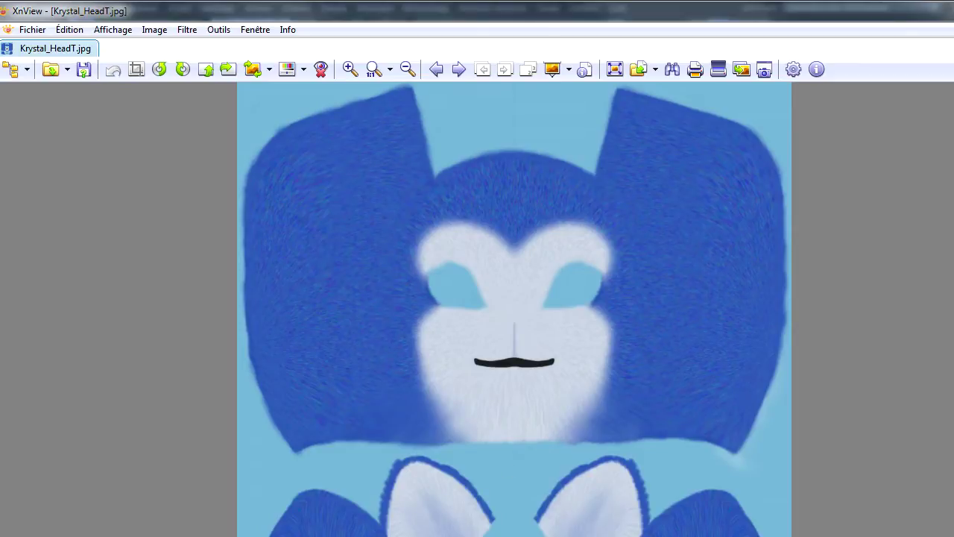
{"action": "key", "text": "Escape"}
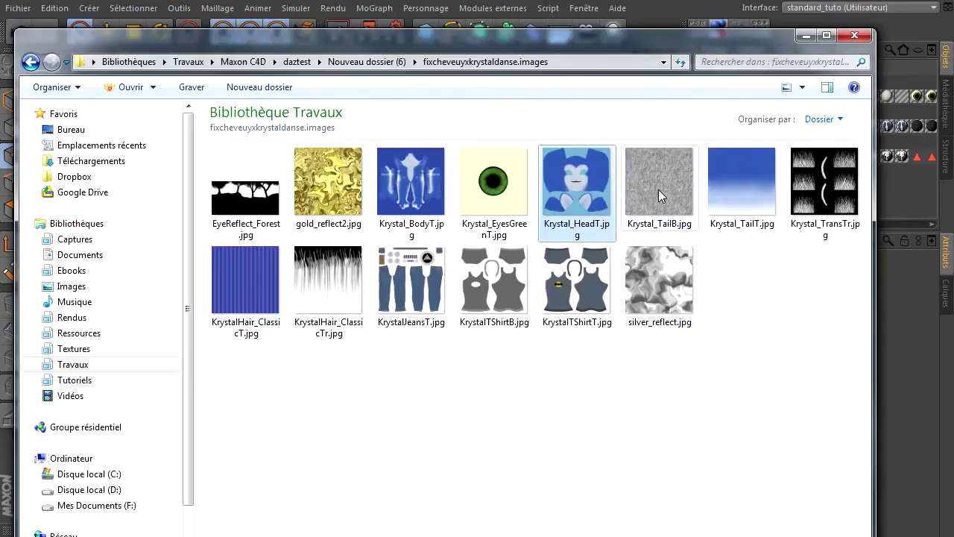
- View Krystal_TransTr.jpg, KrystalHair_ClassicTr.jpg and KrystalTShirtB.jpg in XnView, and return to Cinema 4D
{"action": "double_click", "coordinate": [812, 187]}
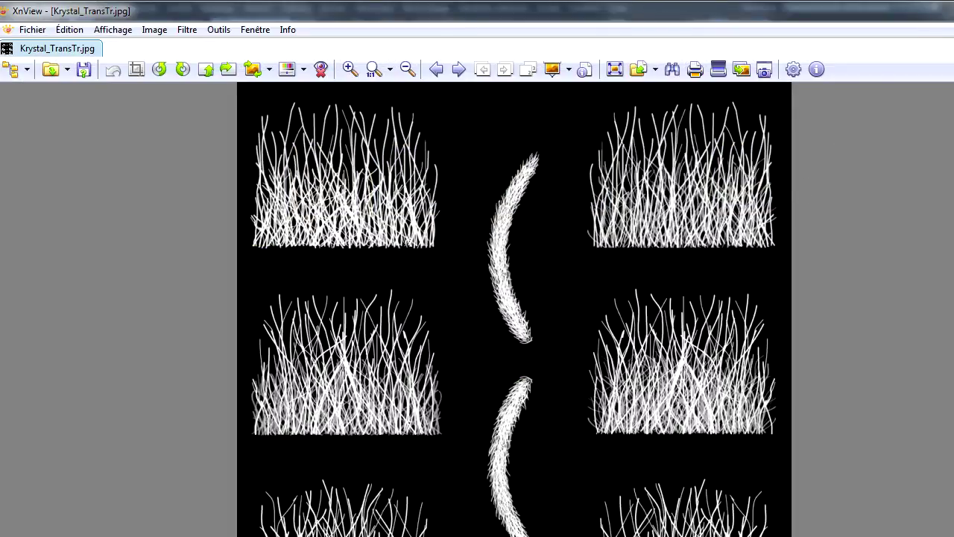
{"action": "key", "text": "Escape"}
{"action": "double_click", "coordinate": [330, 278]}
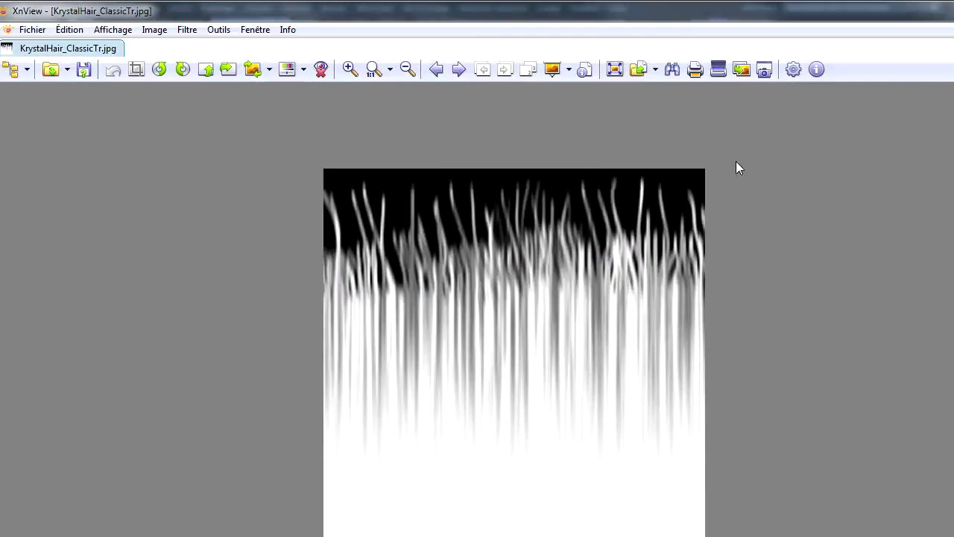
{"action": "key", "text": "Escape"}
{"action": "double_click", "coordinate": [498, 280]}
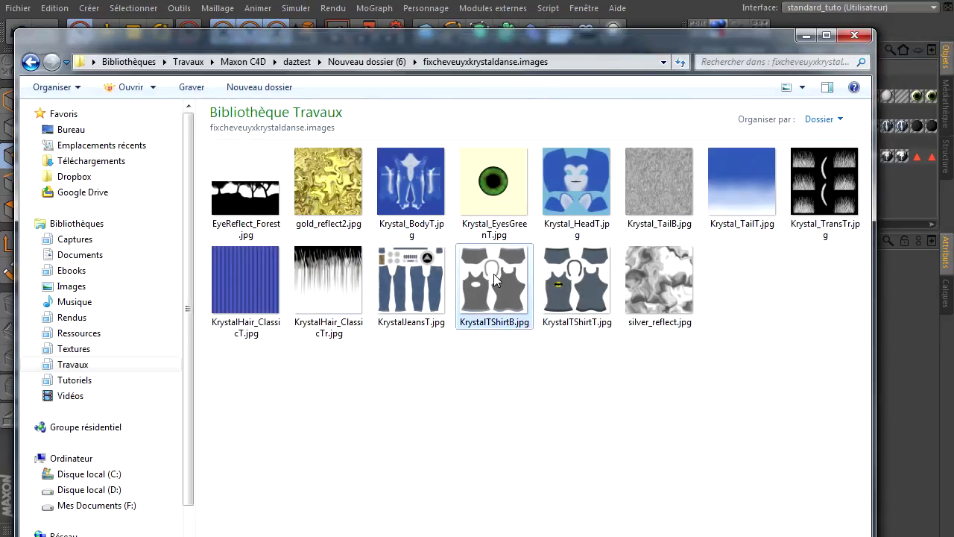
{"action": "key", "text": "Escape"}
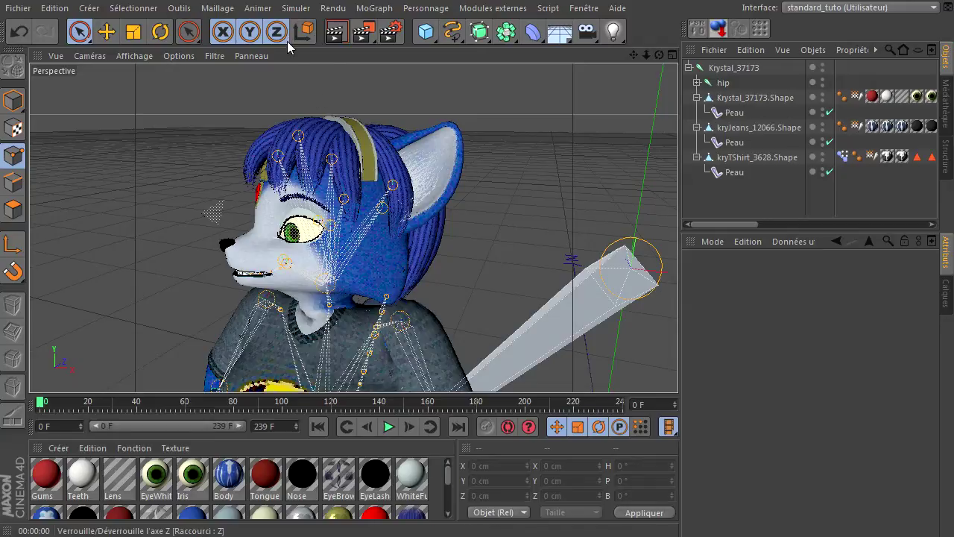
- Frame a close-up of the character's head and hair, and render the perspective view
{"action": "left_click", "coordinate": [336, 31]}
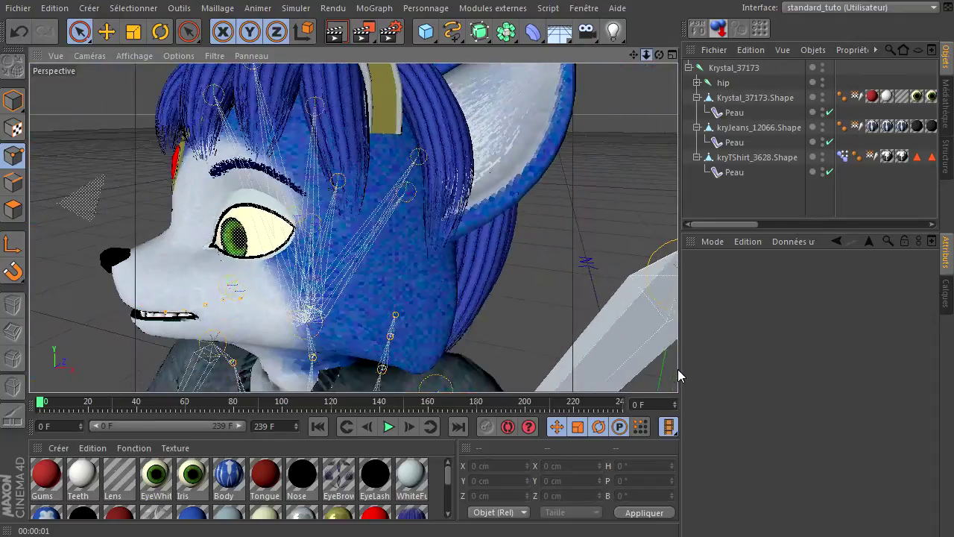
{"action": "left_click_drag", "start_coordinate": [636, 57], "coordinate": [678, 375]}
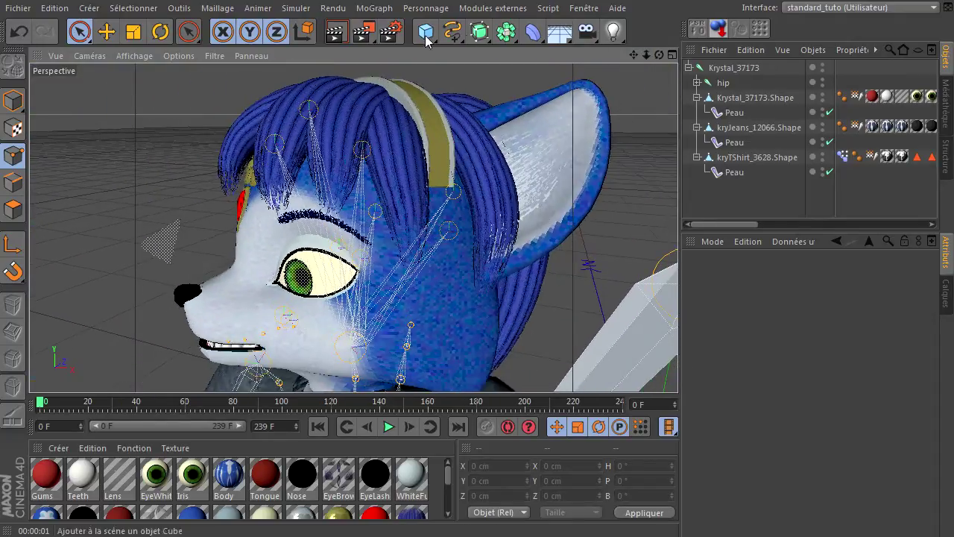
{"action": "left_click", "coordinate": [336, 33]}
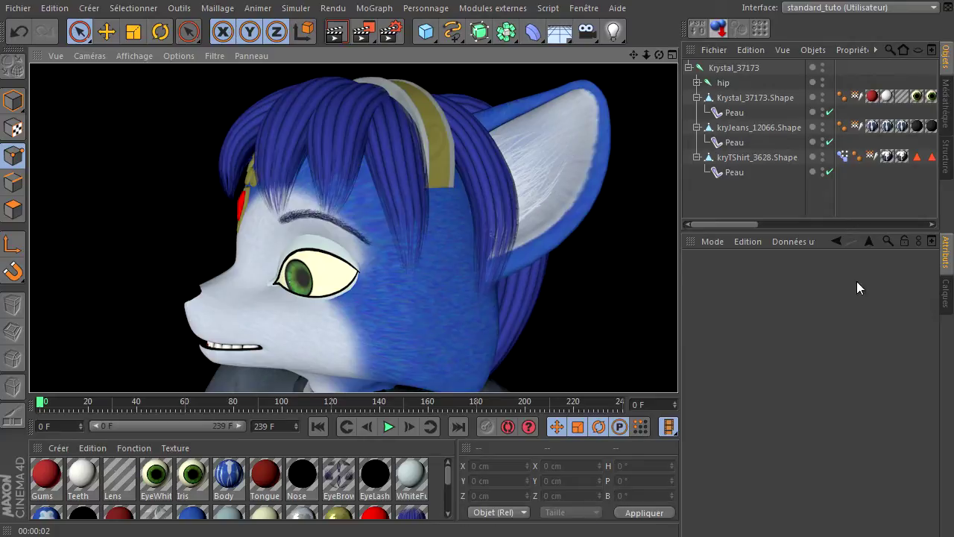
- Select the Hair_inside material and display its Alpha channel settings
{"action": "scroll", "coordinate": [448, 478], "scroll_direction": "down", "scroll_amount": 2}
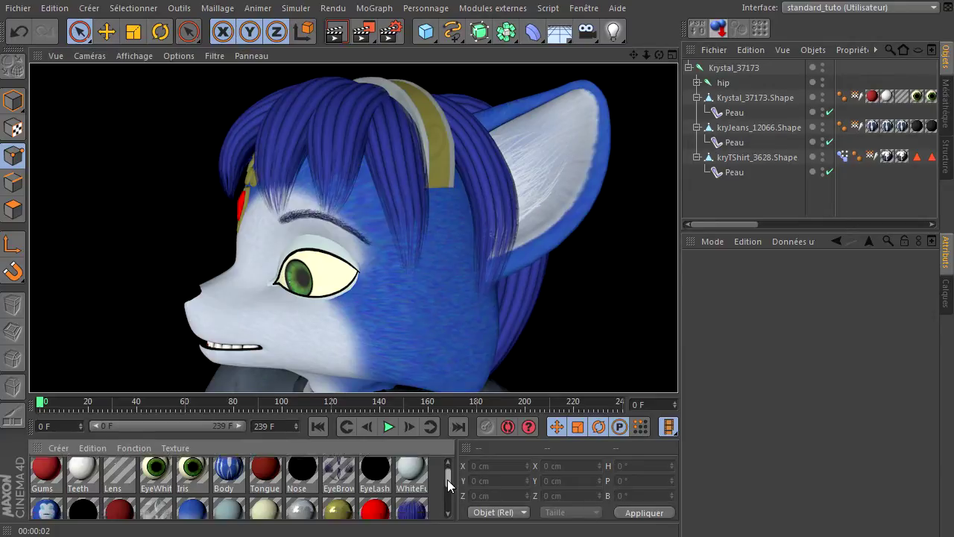
{"action": "left_click", "coordinate": [412, 479]}
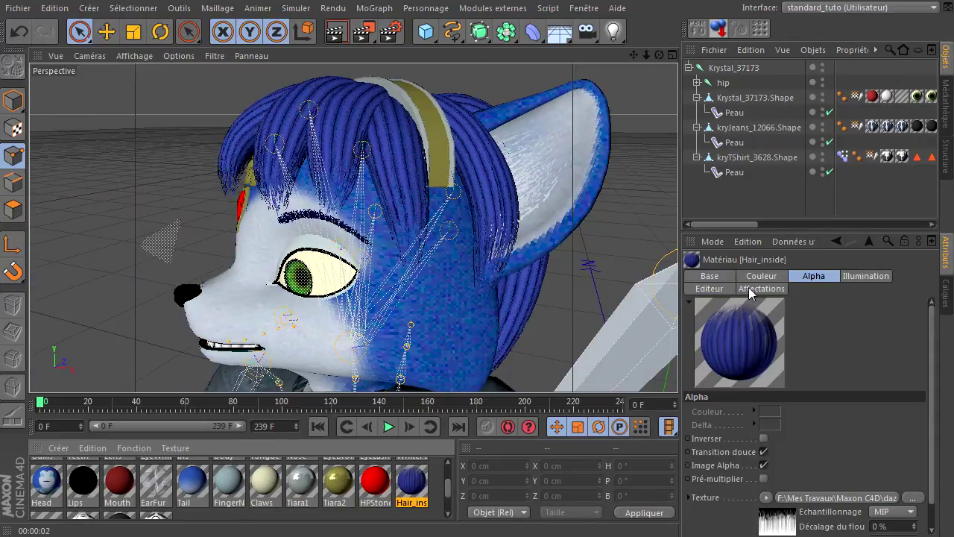
- Render the perspective view with the Hair_inside material's Alpha channel disabled, and re-enable the channel
{"action": "left_click", "coordinate": [726, 278]}
{"action": "left_click", "coordinate": [856, 494]}
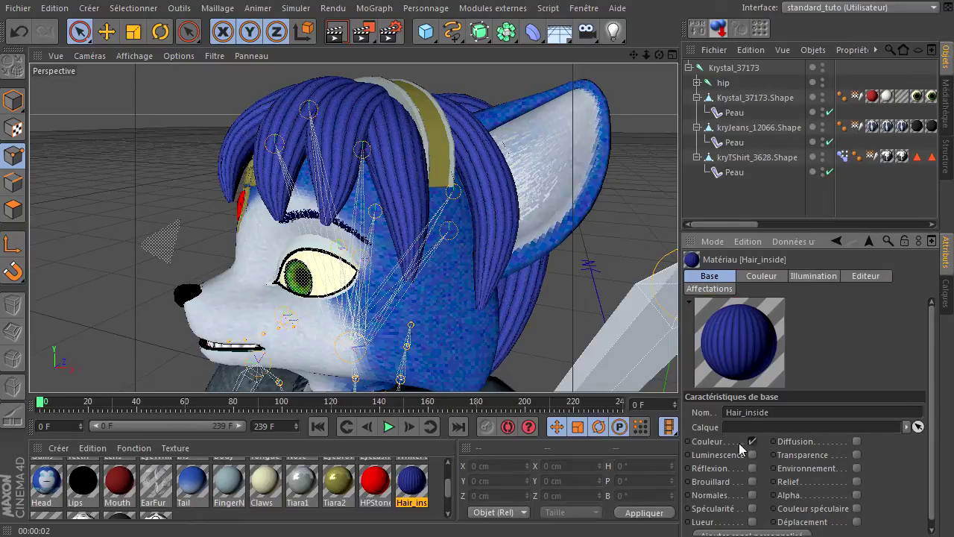
{"action": "left_click", "coordinate": [337, 39]}
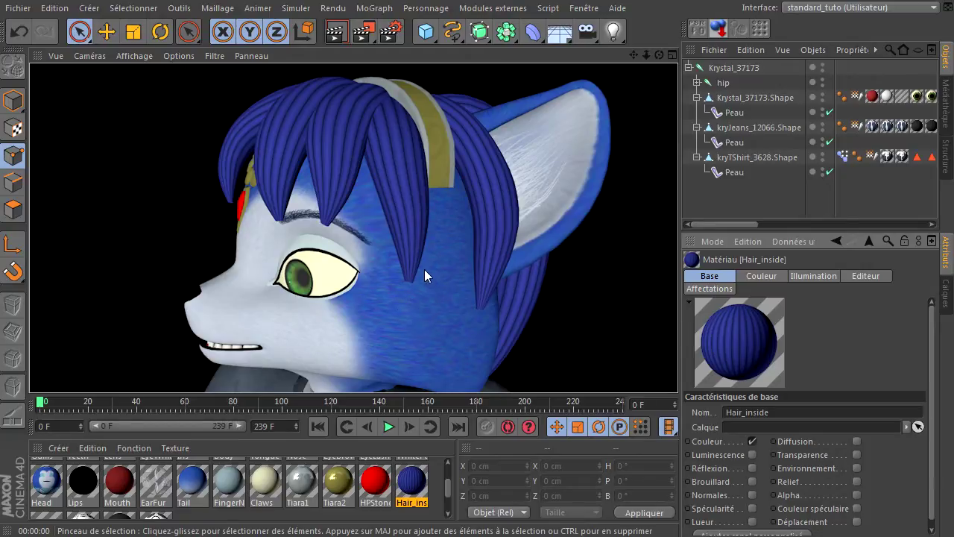
{"action": "left_click", "coordinate": [857, 495]}
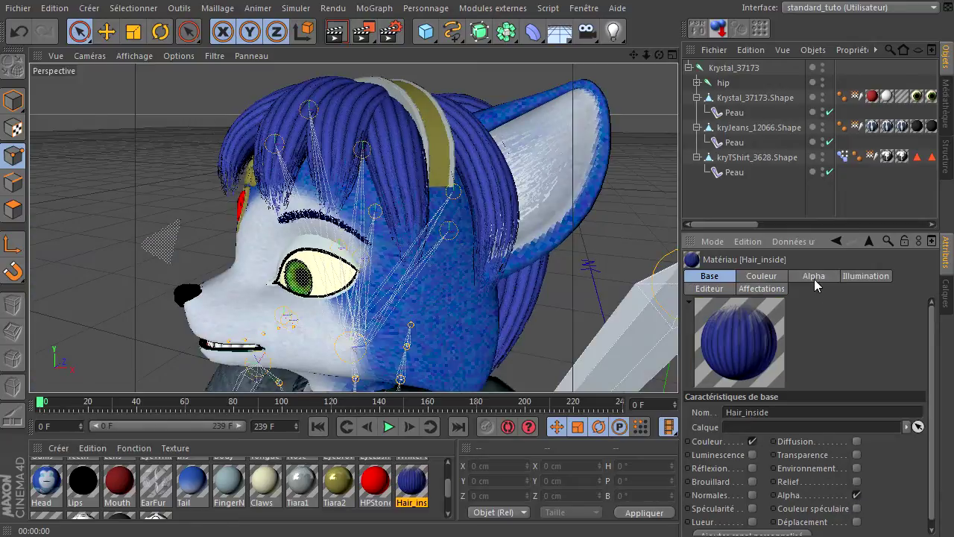
- Compare the Hair_inside Alpha settings with KrystalHair_ClassicTr.jpg in the image folder, and render the perspective view
{"action": "left_click", "coordinate": [814, 277]}
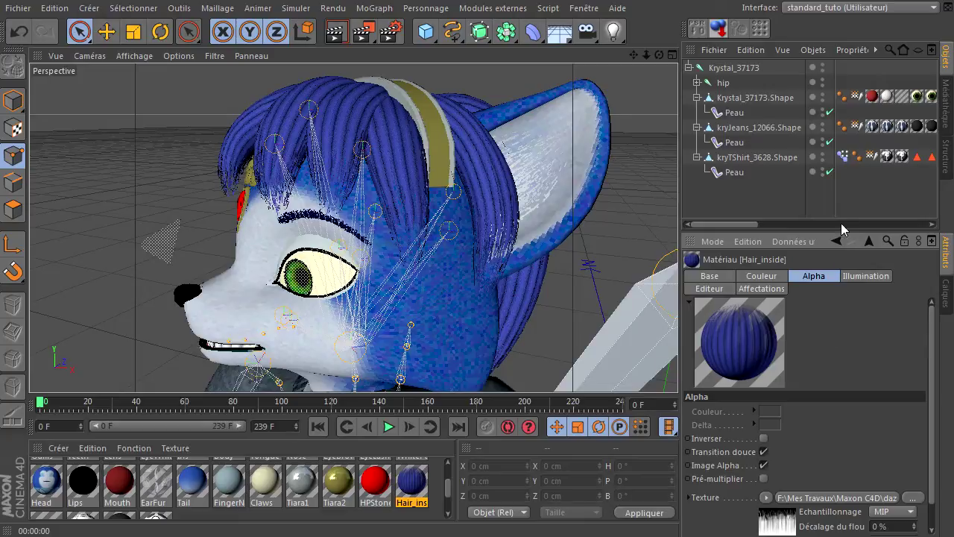
{"action": "left_click_drag", "start_coordinate": [839, 236], "coordinate": [844, 171]}
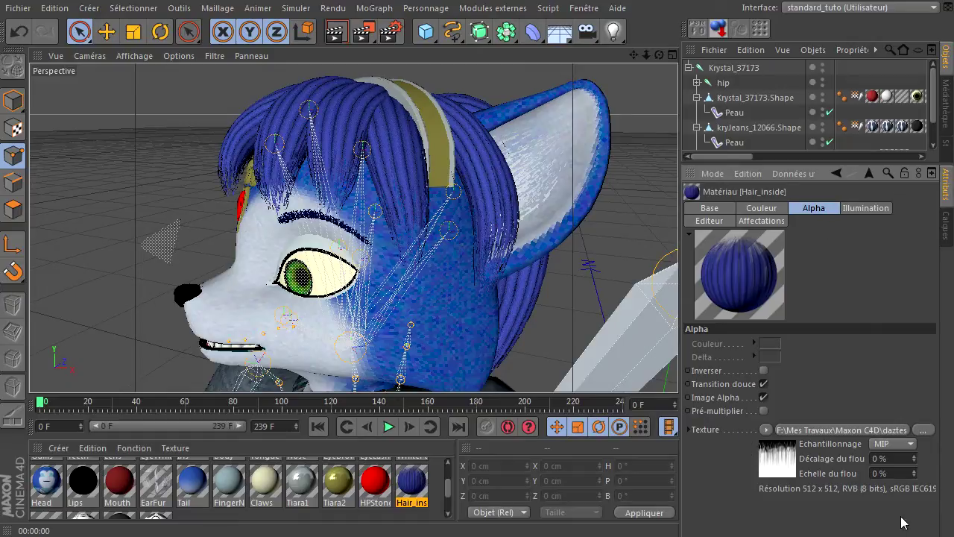
{"action": "left_click_drag", "start_coordinate": [953, 336], "coordinate": [469, 58]}
{"action": "left_click", "coordinate": [480, 323]}
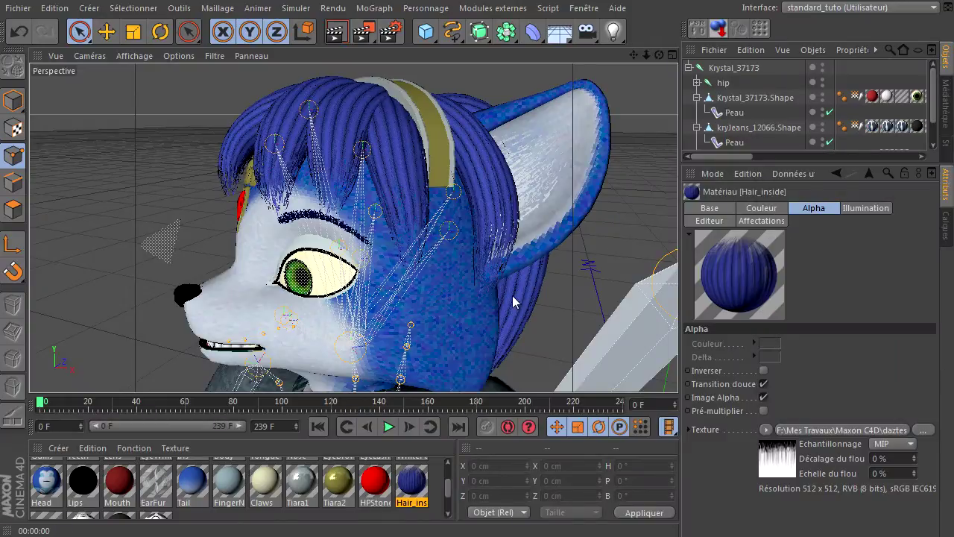
{"action": "key", "text": "ctrl+r"}
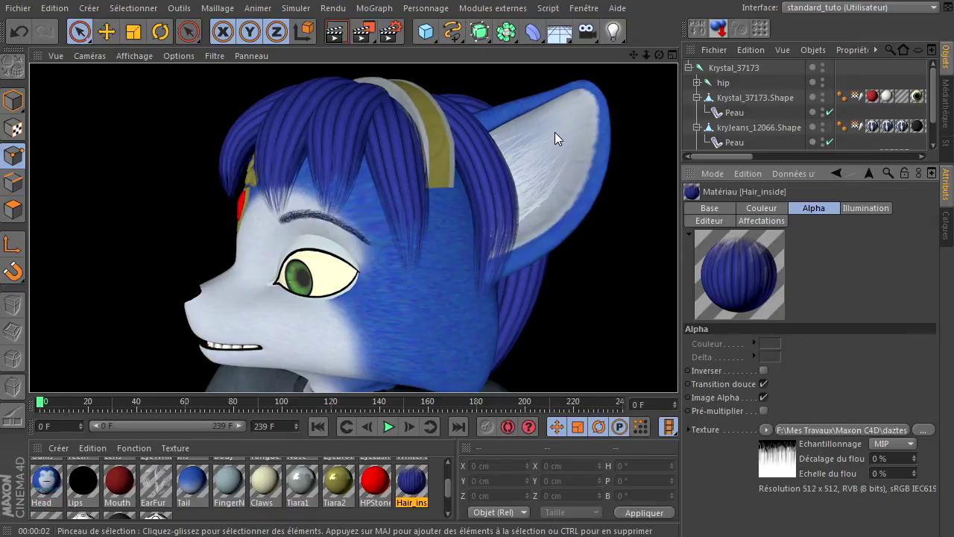
- Select the EarFur material and review its active channels and Alpha settings
{"action": "left_click", "coordinate": [449, 462]}
{"action": "left_click", "coordinate": [450, 462]}
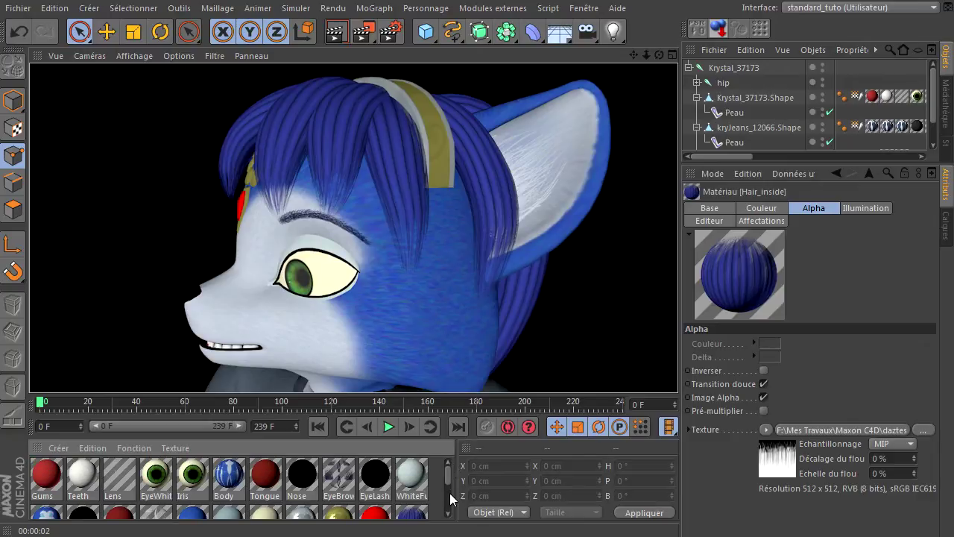
{"action": "scroll", "coordinate": [447, 485], "scroll_direction": "down", "scroll_amount": 1}
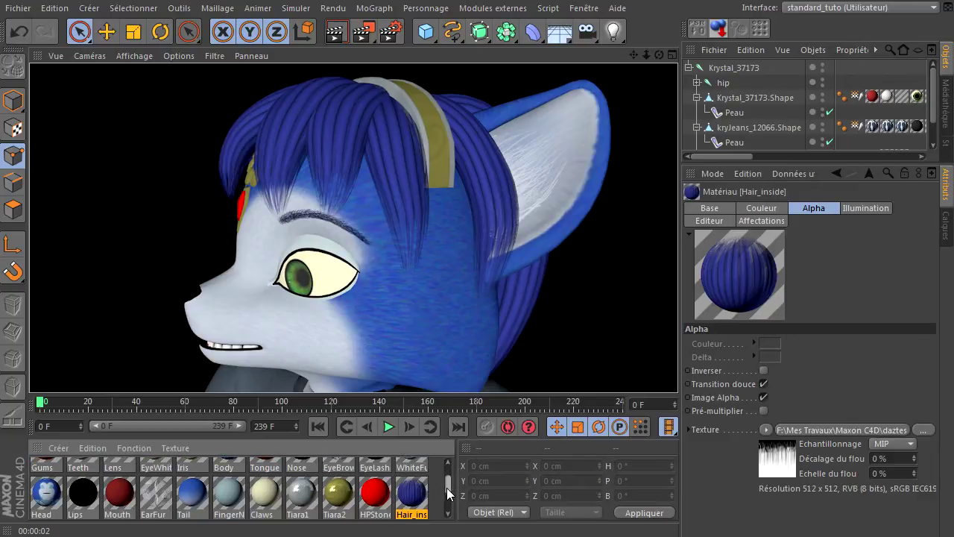
{"action": "left_click", "coordinate": [146, 513]}
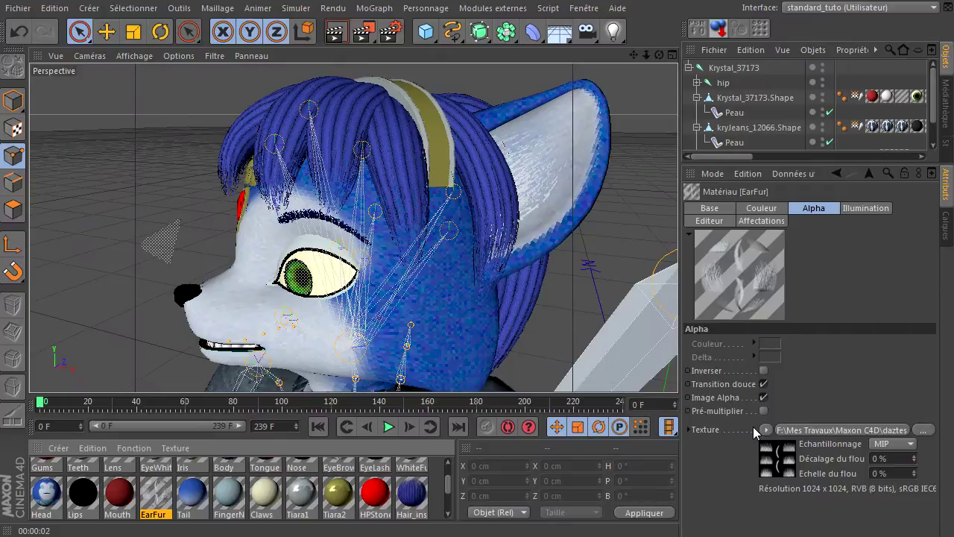
{"action": "left_click", "coordinate": [713, 210]}
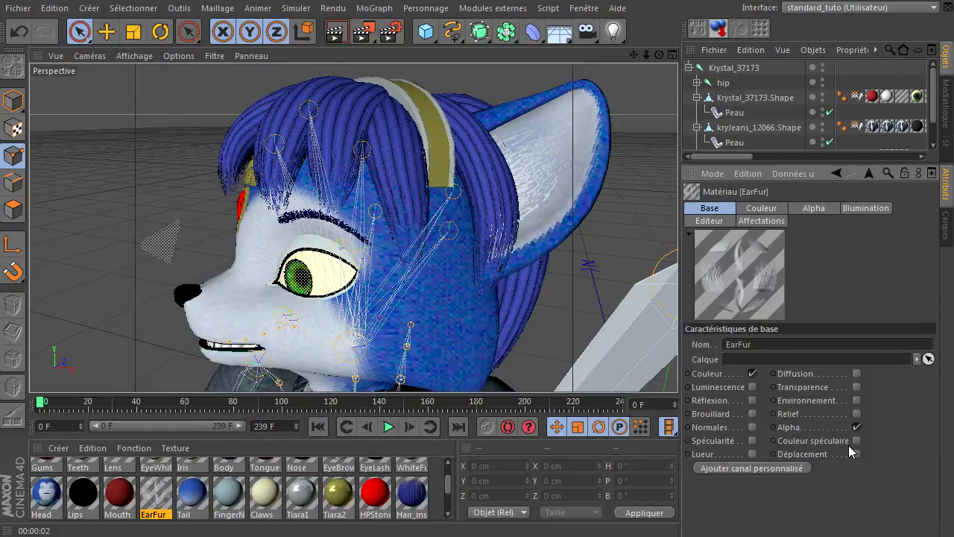
{"action": "left_click", "coordinate": [831, 209]}
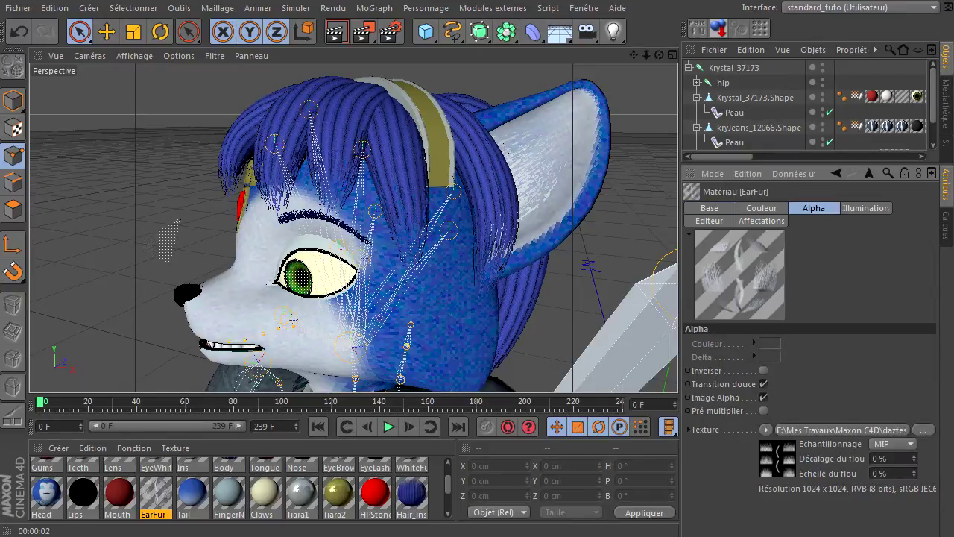
- View Krystal_TransTr.jpg from the image folder in XnView, and return to Cinema 4D
{"action": "left_click_drag", "start_coordinate": [953, 74], "coordinate": [481, 58]}
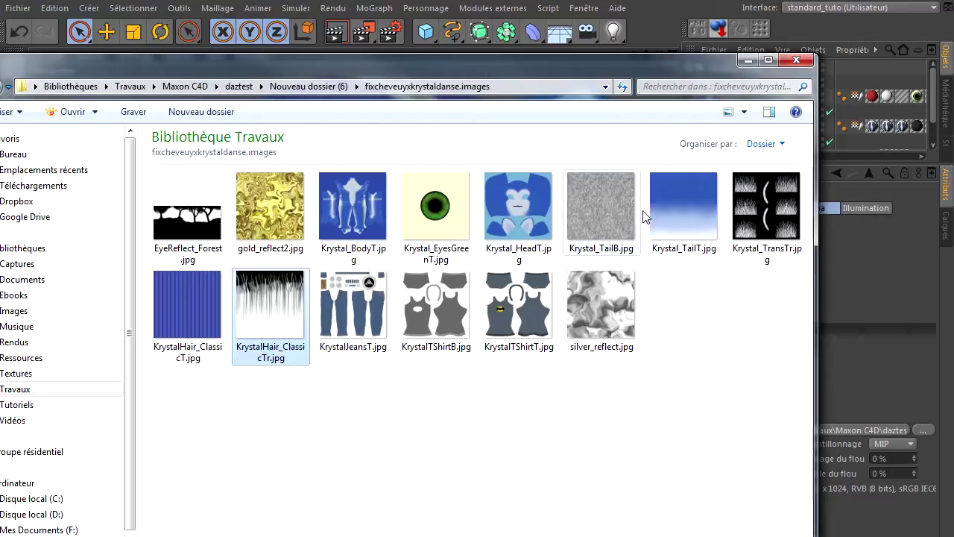
{"action": "left_click", "coordinate": [757, 230]}
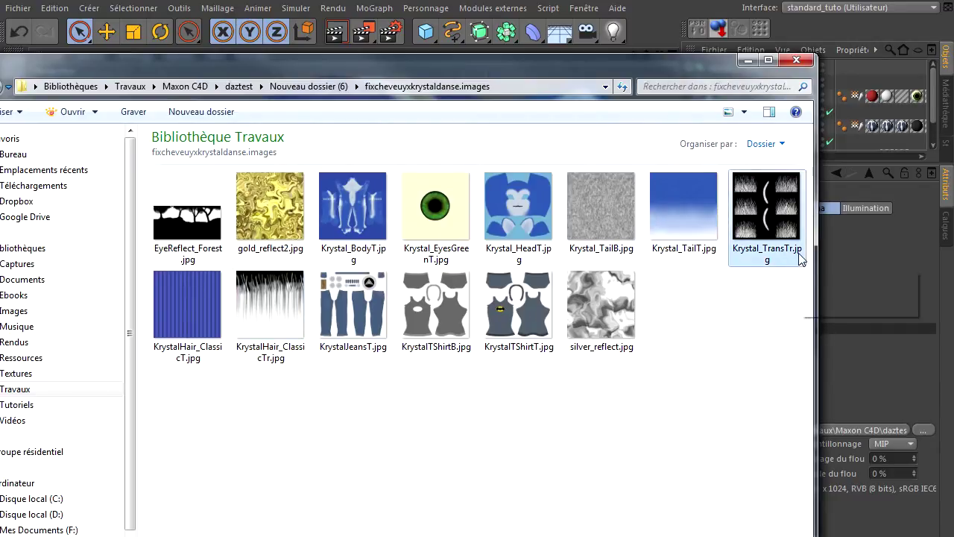
{"action": "double_click", "coordinate": [770, 227]}
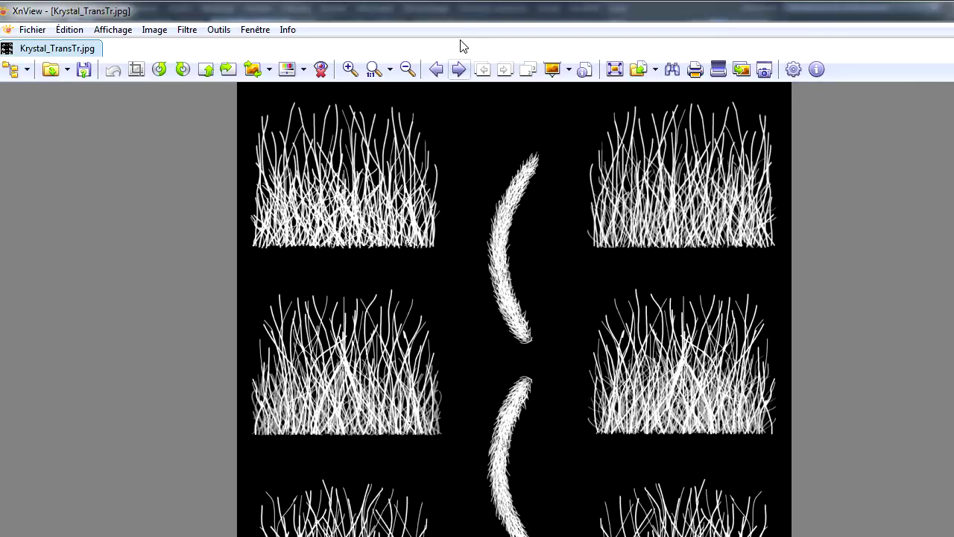
{"action": "key", "text": "Escape"}
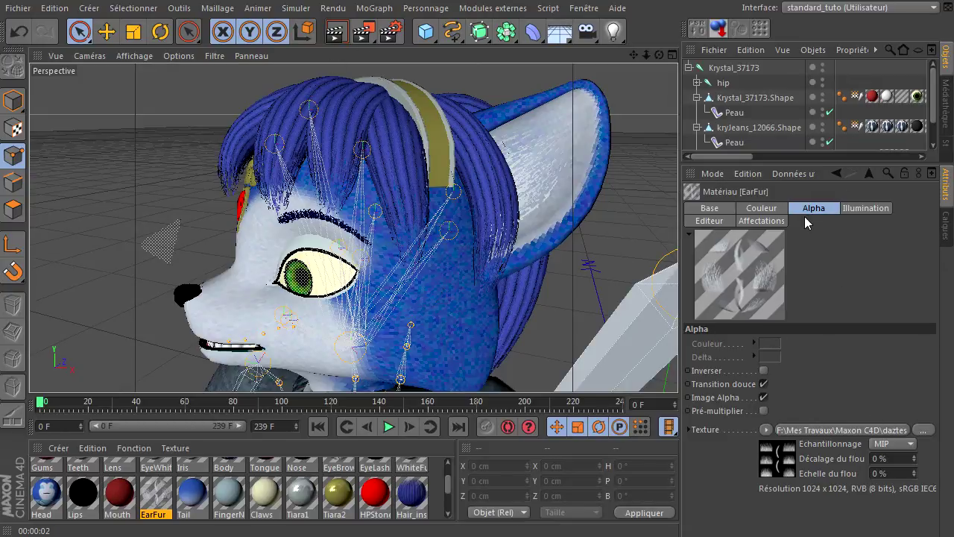
- Render the perspective view with the EarFur material's Alpha channel disabled, and render again with it re-enabled
{"action": "left_click", "coordinate": [709, 209]}
{"action": "left_click", "coordinate": [857, 427]}
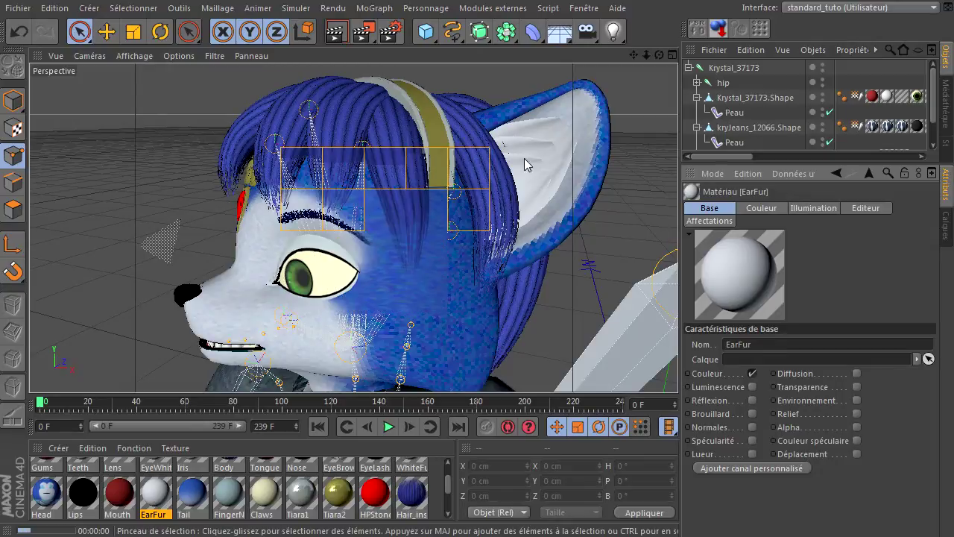
{"action": "key", "text": "ctrl+r"}
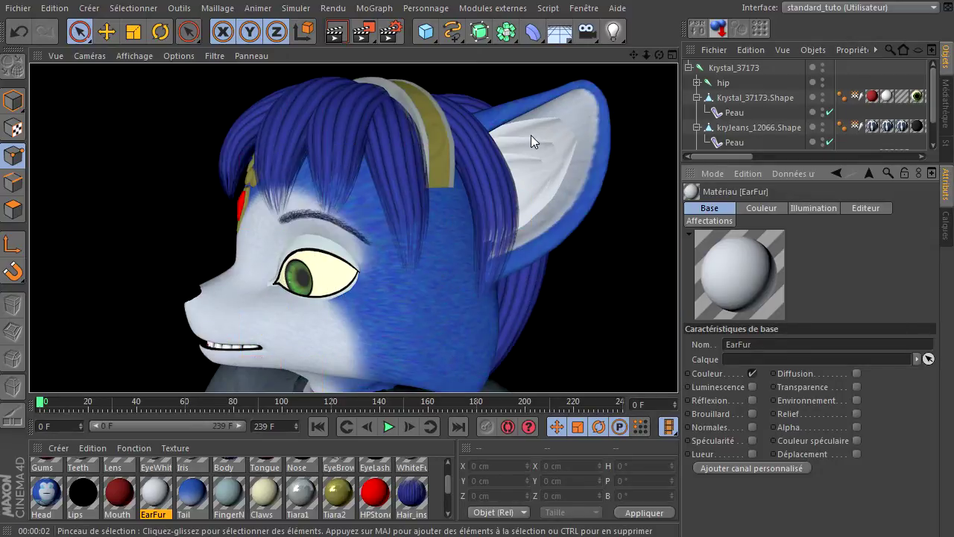
{"action": "left_click", "coordinate": [857, 426]}
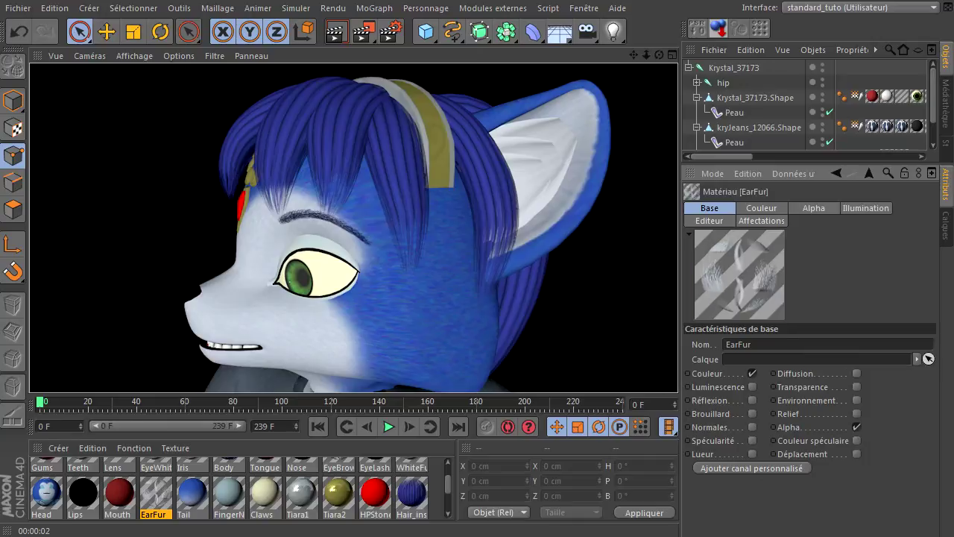
{"action": "left_click", "coordinate": [340, 35]}
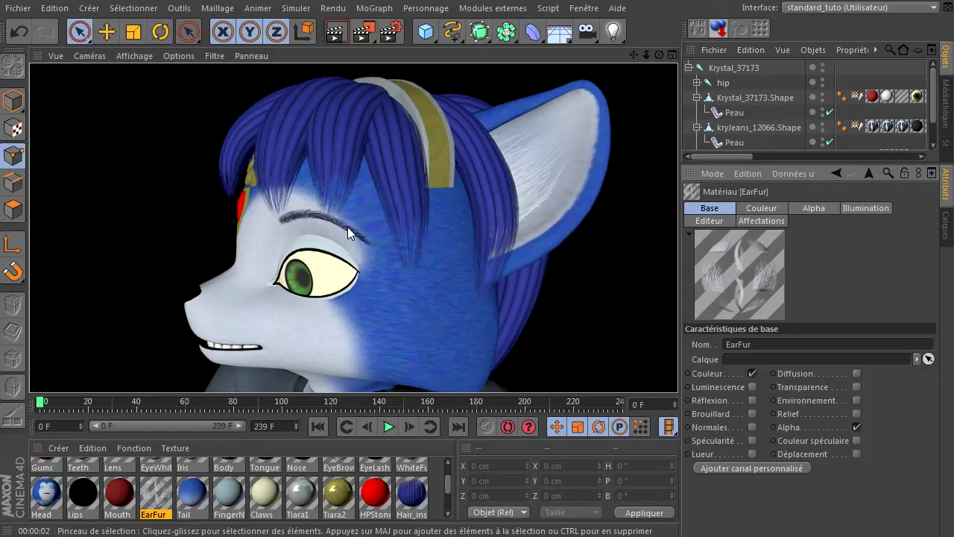
- Select the EyeBrows material and review its Alpha settings and active channels
{"action": "scroll", "coordinate": [450, 464], "scroll_direction": "up", "scroll_amount": 1}
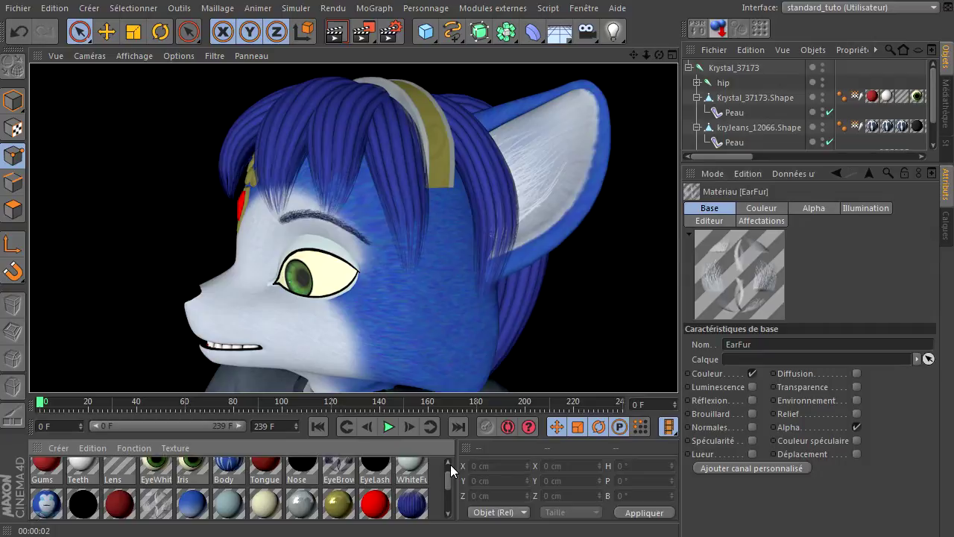
{"action": "left_click", "coordinate": [332, 496]}
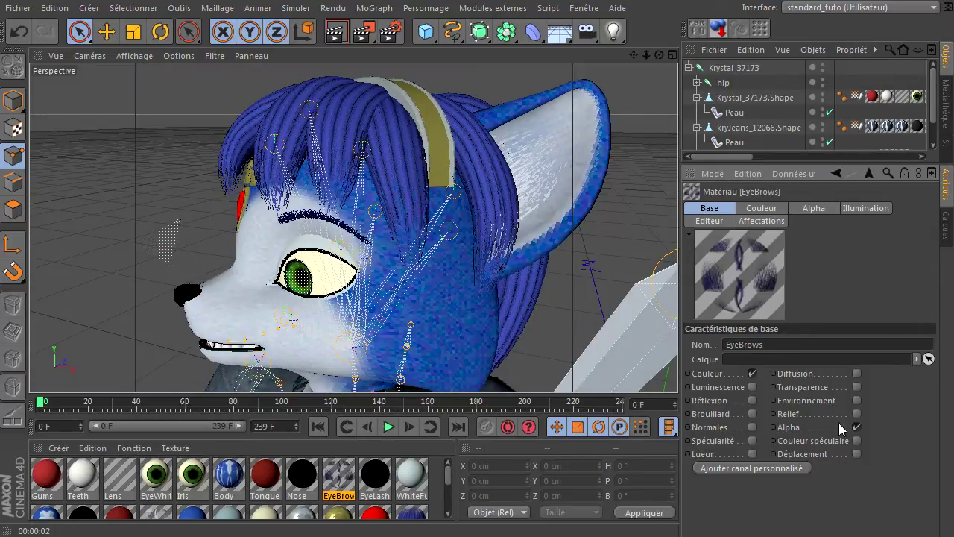
{"action": "left_click", "coordinate": [820, 209]}
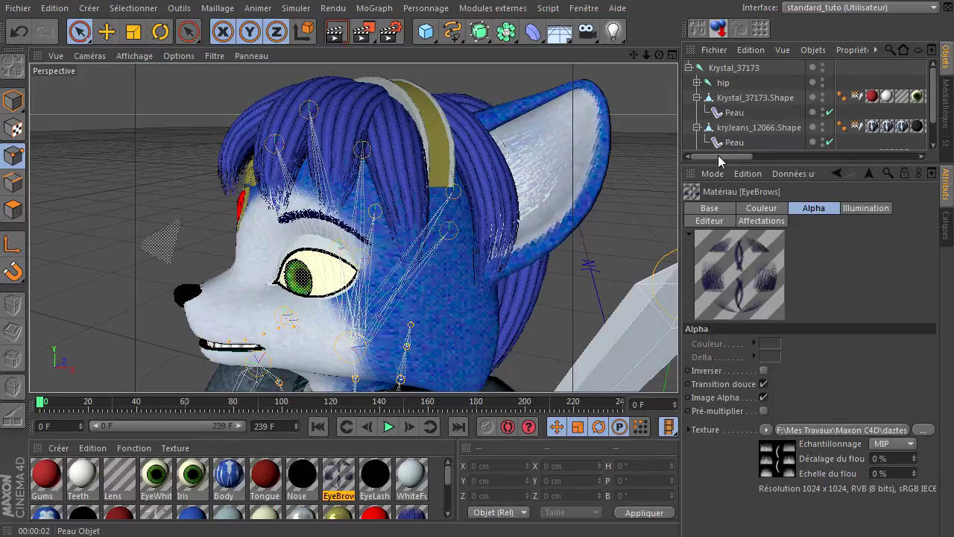
{"action": "left_click", "coordinate": [709, 208]}
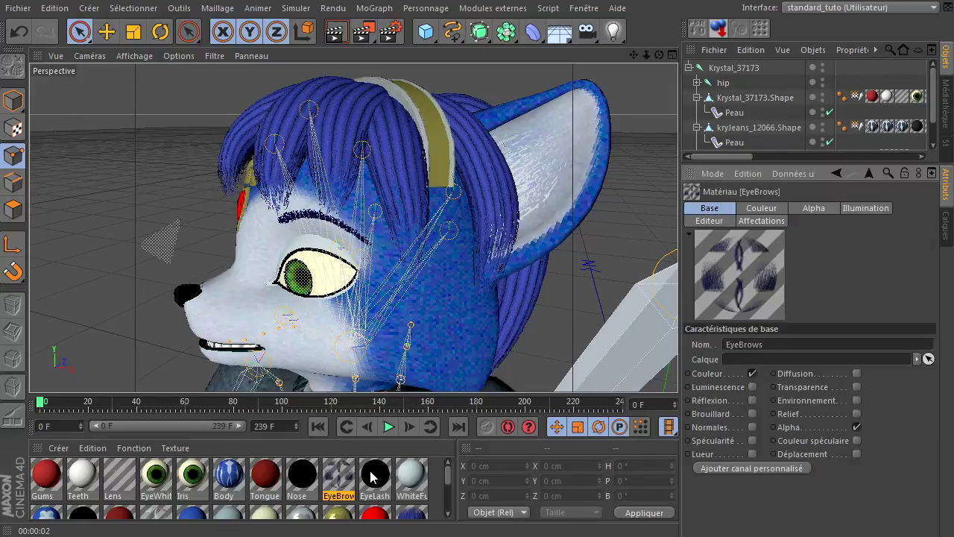
- Display the Tiara2 material's Environment settings and check gold_reflect2.jpg in the image folder
{"action": "scroll", "coordinate": [451, 514], "scroll_direction": "down", "scroll_amount": 1}
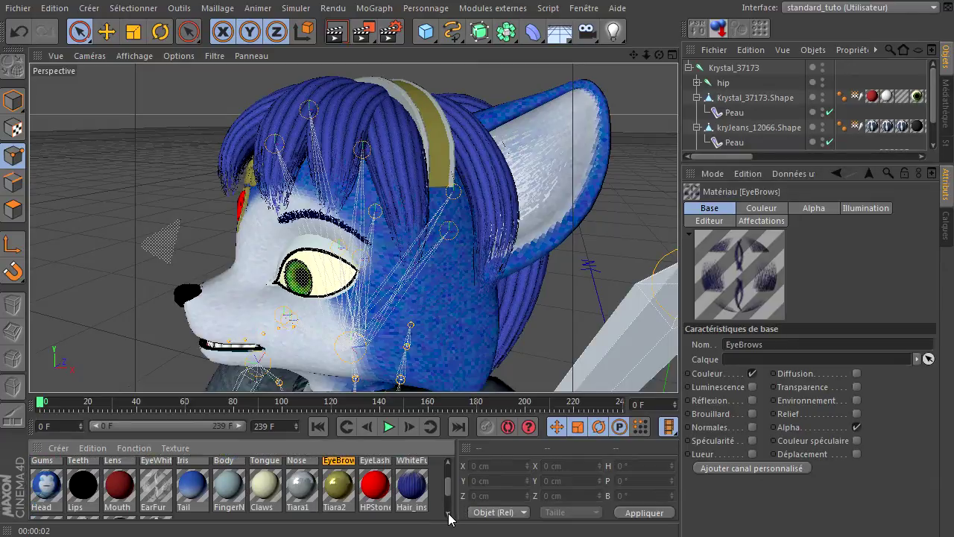
{"action": "left_click", "coordinate": [338, 489]}
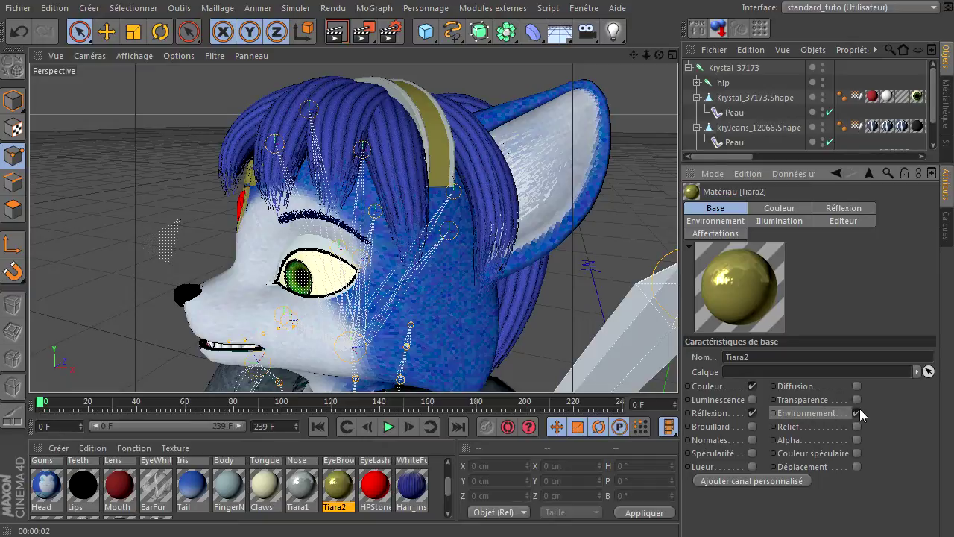
{"action": "left_click", "coordinate": [730, 222]}
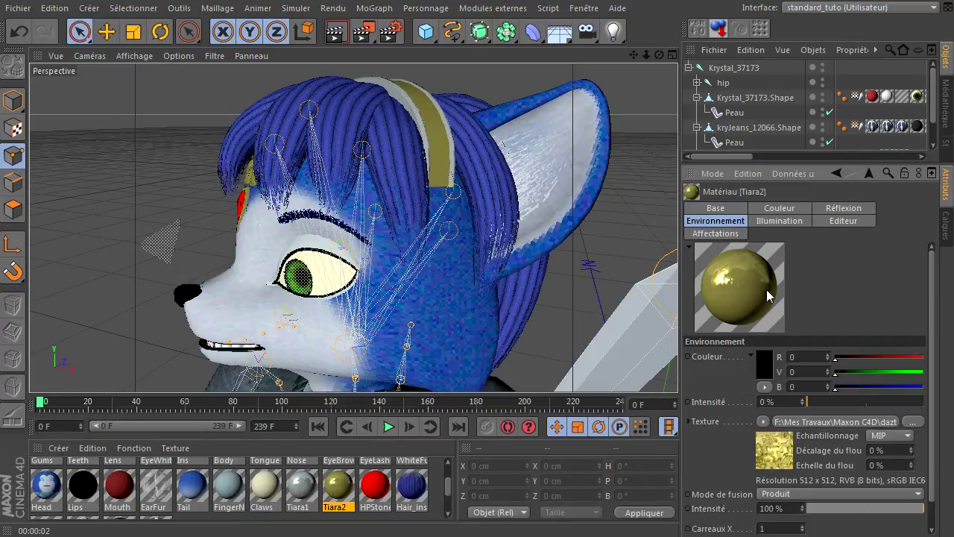
{"action": "left_click_drag", "start_coordinate": [953, 231], "coordinate": [601, 106]}
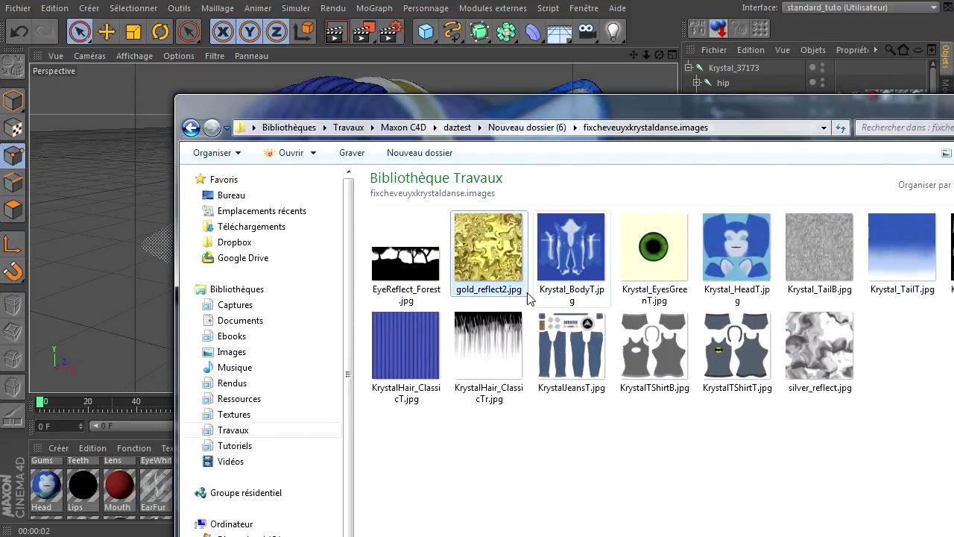
{"action": "left_click_drag", "start_coordinate": [545, 113], "coordinate": [953, 94]}
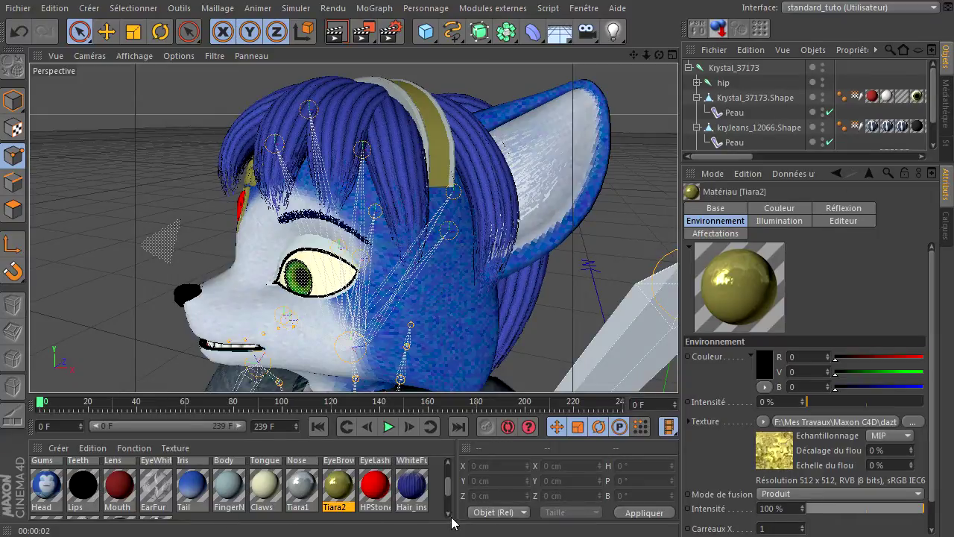
- Open and close the Fabric material's editor, and display its list of active channels
{"action": "scroll", "coordinate": [448, 520], "scroll_direction": "down", "scroll_amount": 2}
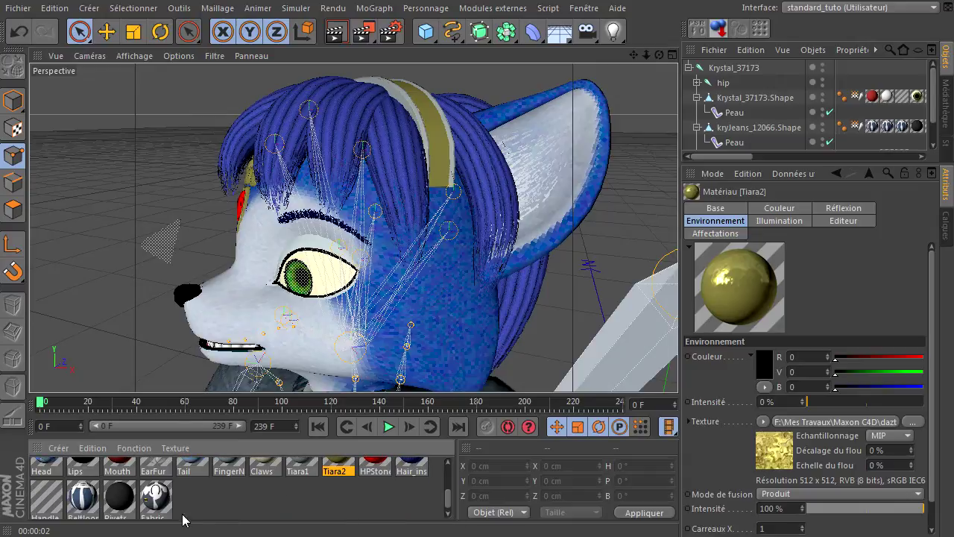
{"action": "double_click", "coordinate": [154, 499]}
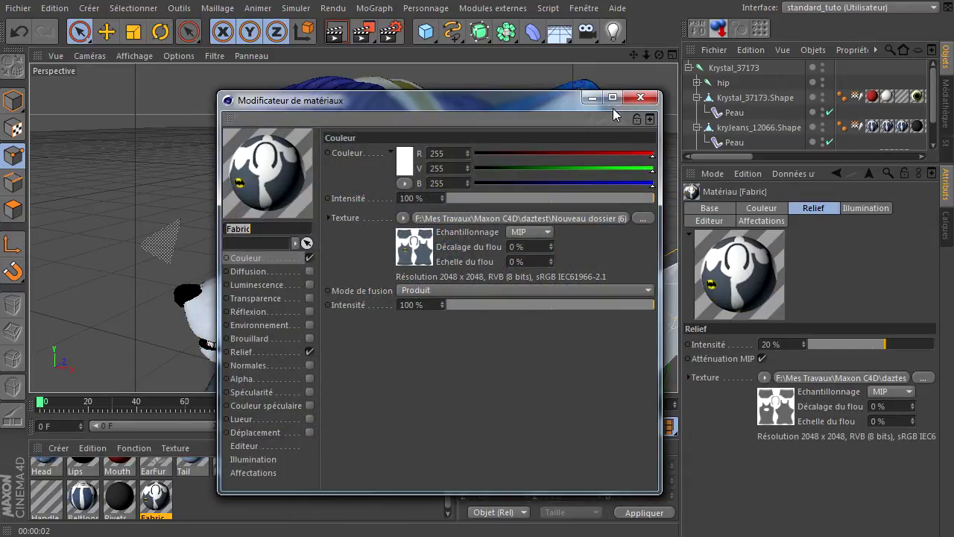
{"action": "left_click", "coordinate": [640, 97]}
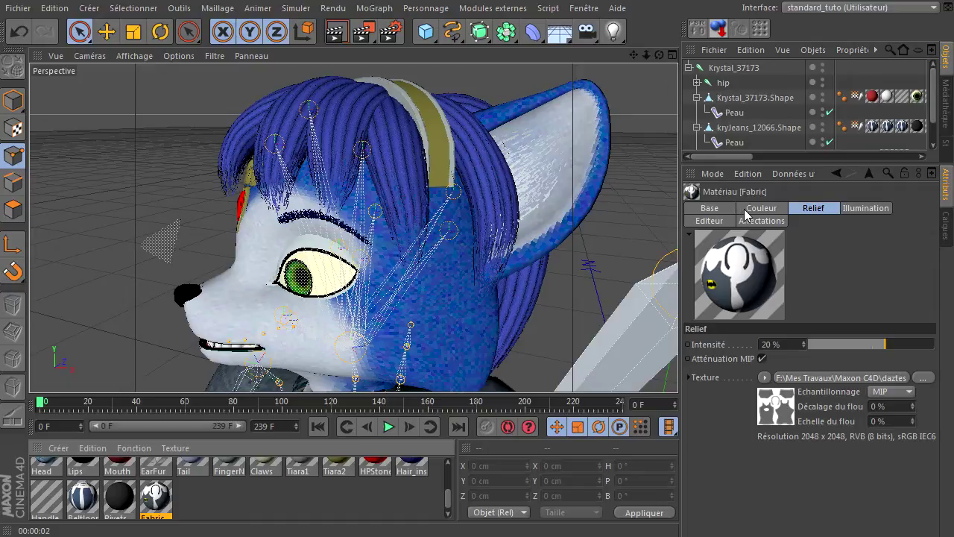
{"action": "left_click", "coordinate": [710, 209]}
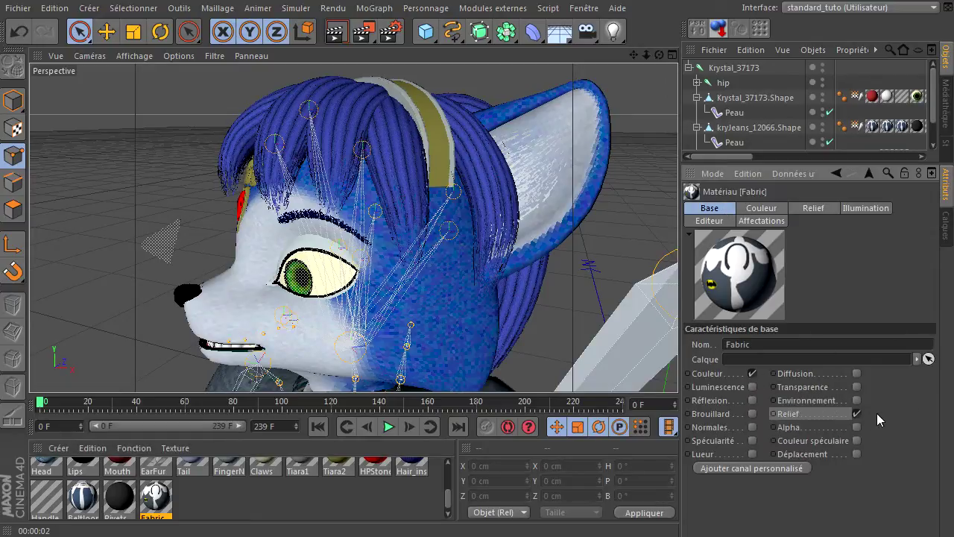
- Locate the T-shirt relief map KrystalTShirtB.jpg in the image folder, and return to Cinema 4D
{"action": "left_click_drag", "start_coordinate": [953, 76], "coordinate": [411, 67]}
{"action": "left_click", "coordinate": [507, 309]}
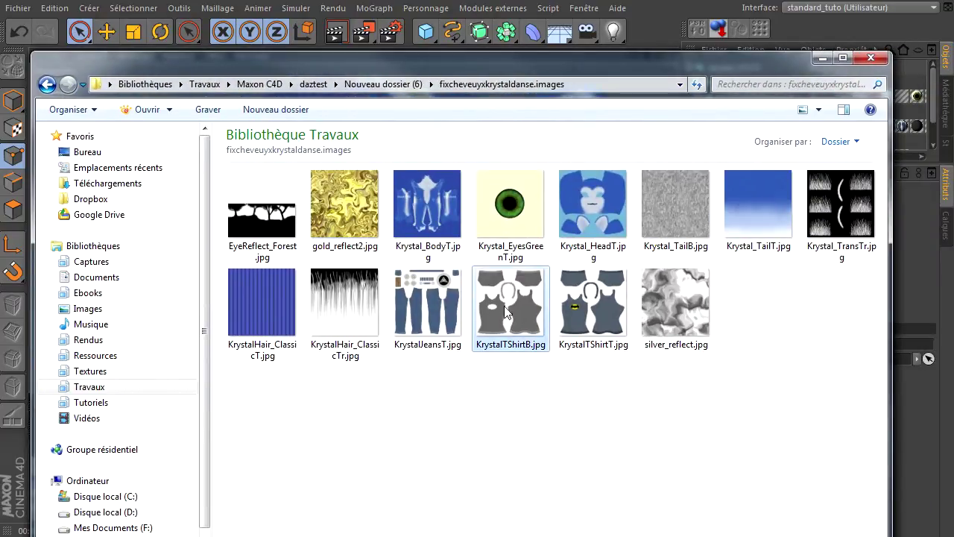
{"action": "left_click_drag", "start_coordinate": [530, 64], "coordinate": [953, 68]}
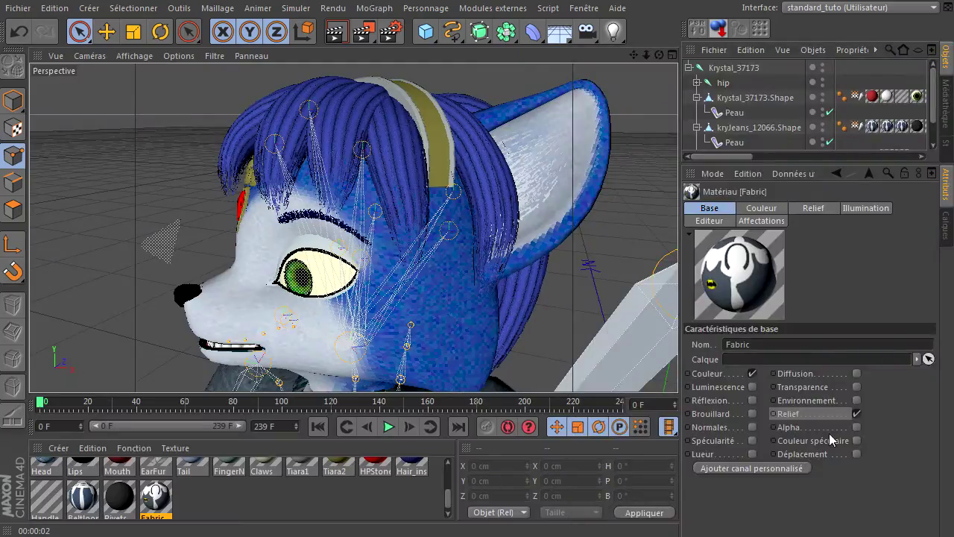
- Display the Fabric material's Relief settings and view EyeReflect_Forest.jpg from the image folder
{"action": "left_click", "coordinate": [817, 208]}
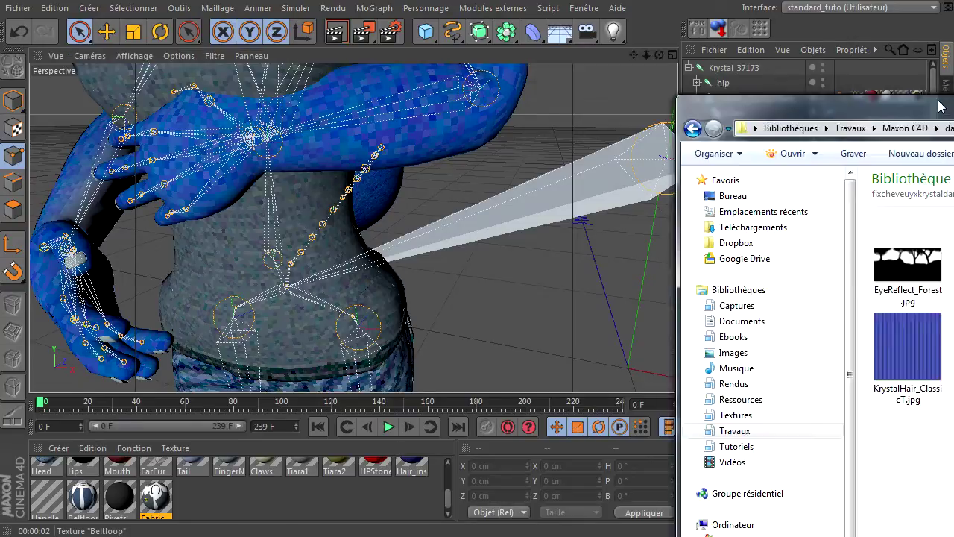
{"action": "left_click_drag", "start_coordinate": [939, 107], "coordinate": [437, 59]}
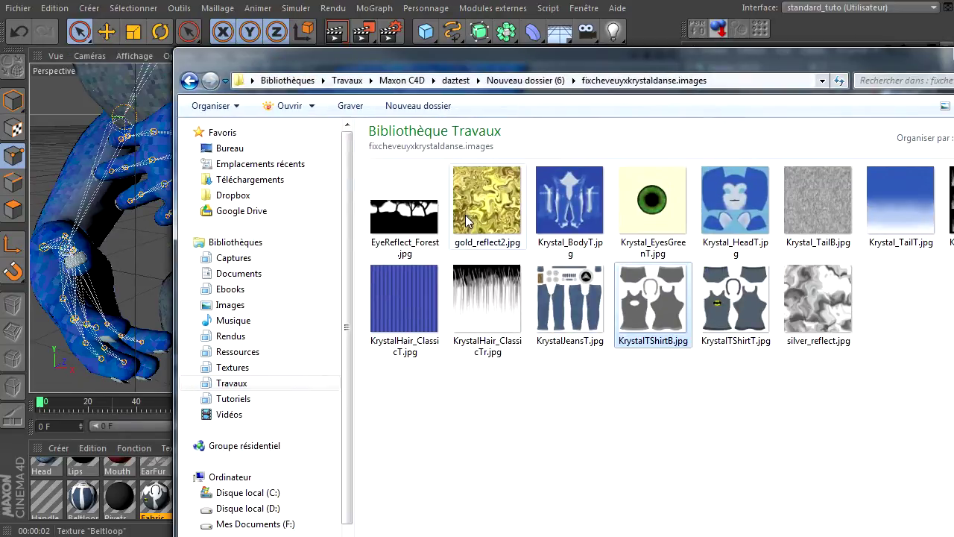
{"action": "double_click", "coordinate": [393, 245]}
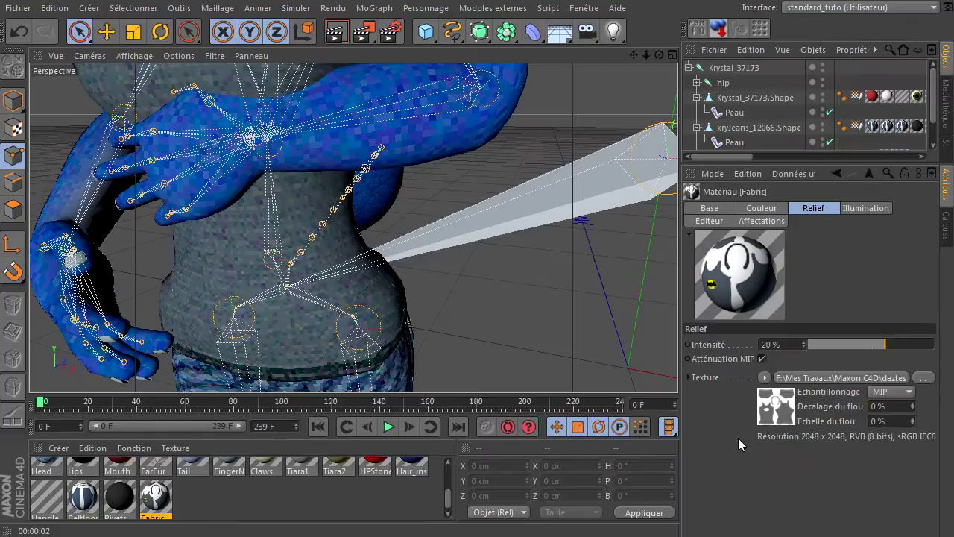
- Enable the Réflexion channel on the EyeWhite and Iris materials together and check its texture, declining to copy the image into the project
{"action": "left_click_drag", "start_coordinate": [447, 498], "coordinate": [447, 471]}
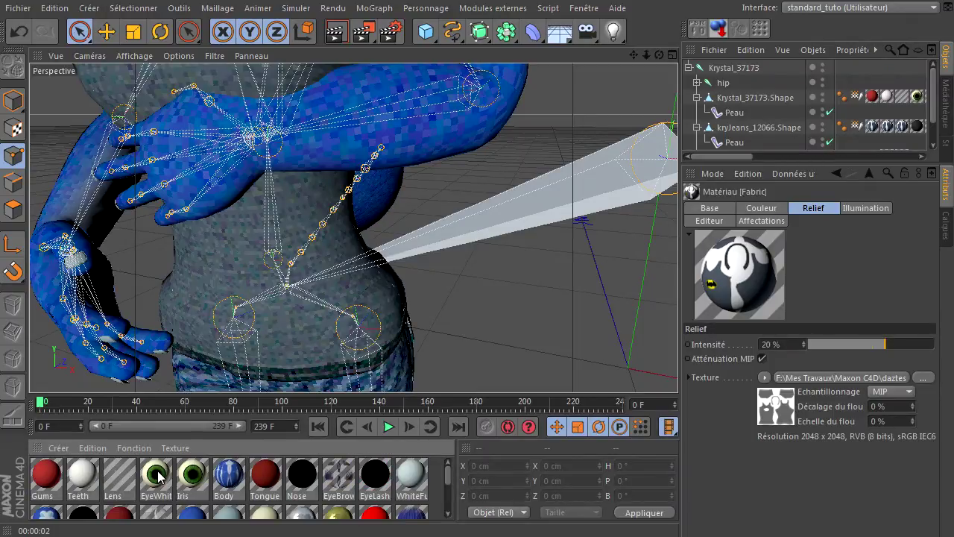
{"action": "left_click", "coordinate": [157, 476]}
{"action": "left_click", "coordinate": [190, 480], "text": "shift"}
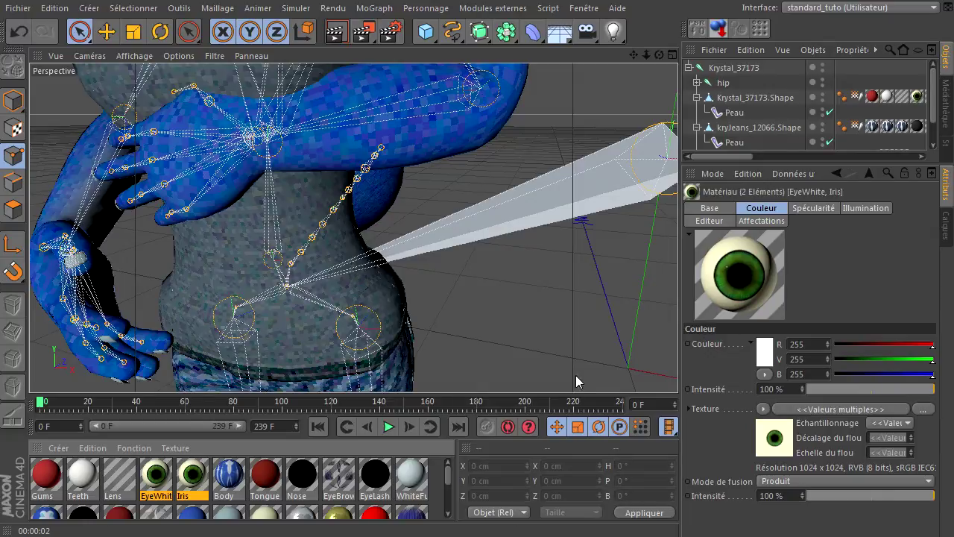
{"action": "left_click", "coordinate": [709, 208]}
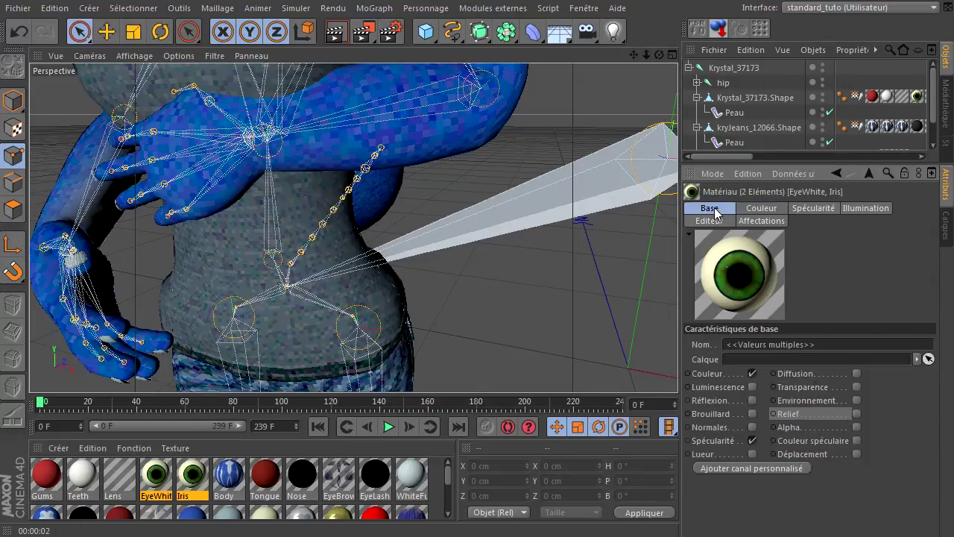
{"action": "left_click", "coordinate": [752, 400]}
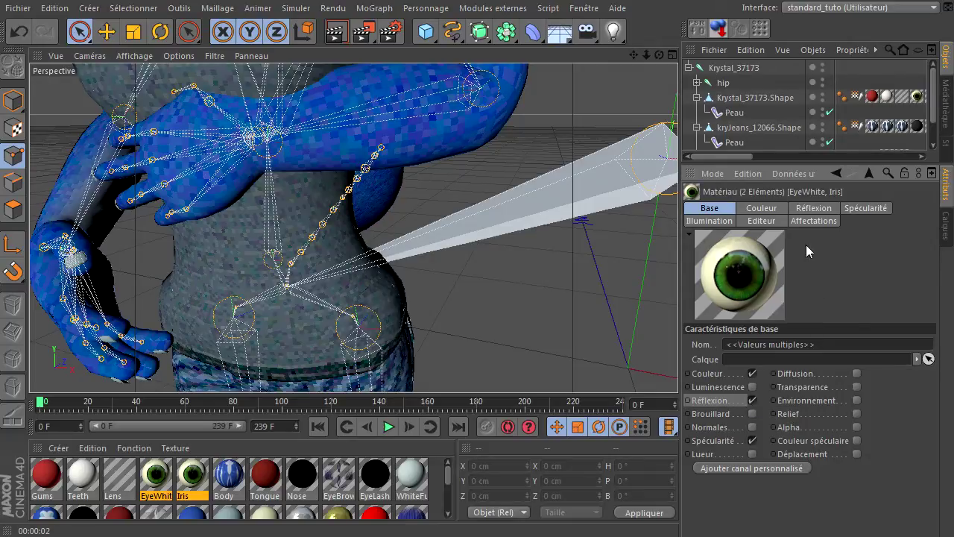
{"action": "left_click", "coordinate": [815, 208]}
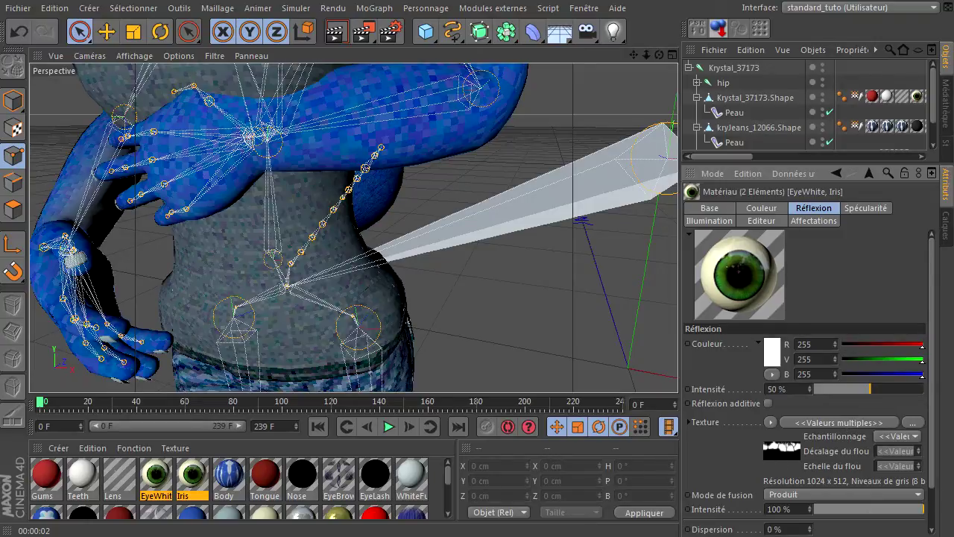
{"action": "left_click", "coordinate": [828, 422]}
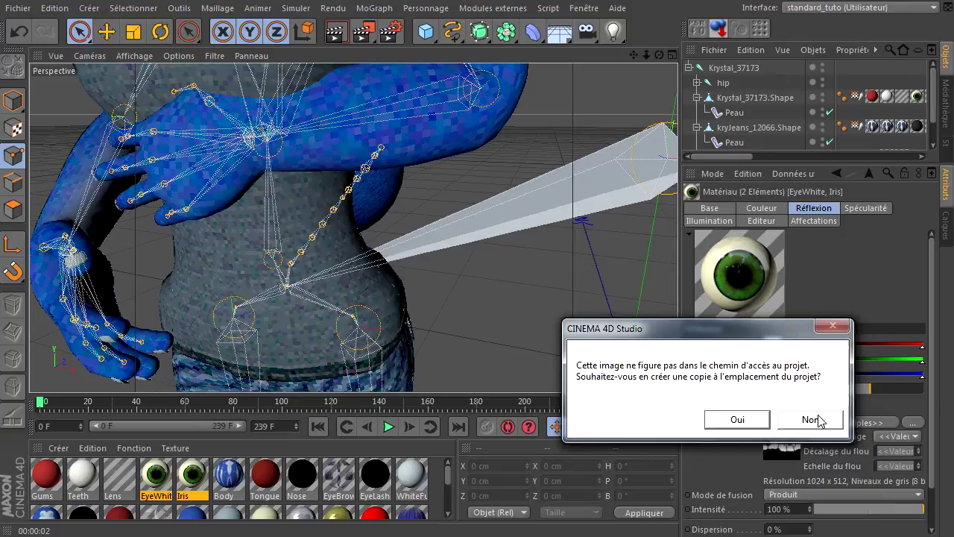
{"action": "left_click", "coordinate": [811, 420]}
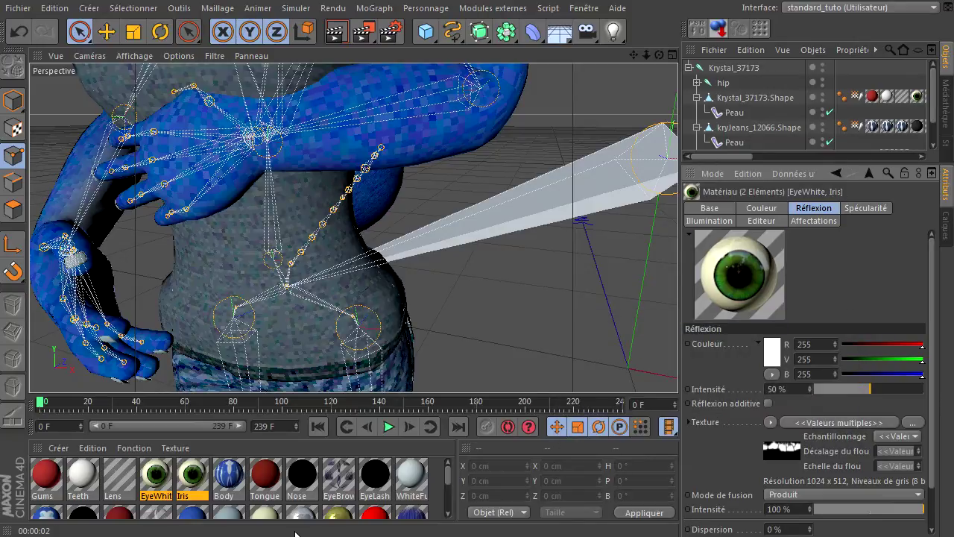
- Disable the Environnement channel of the Tiara2 material and display its Réflexion settings
{"action": "left_click", "coordinate": [337, 517]}
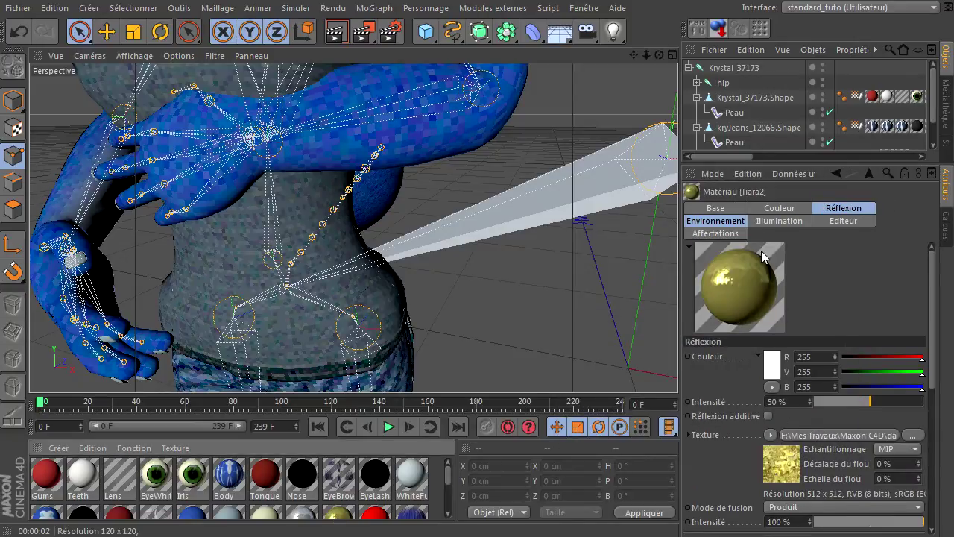
{"action": "left_click", "coordinate": [835, 210]}
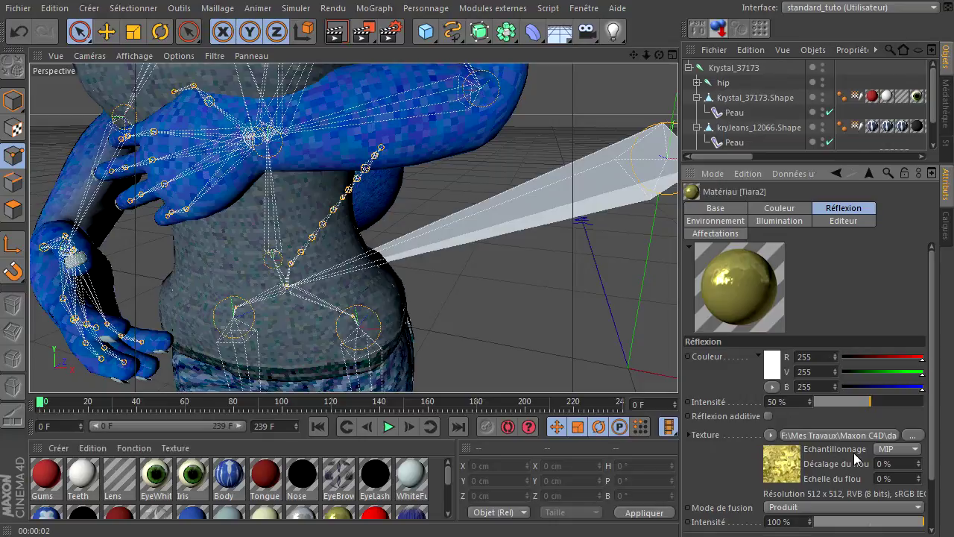
{"action": "left_click", "coordinate": [717, 209]}
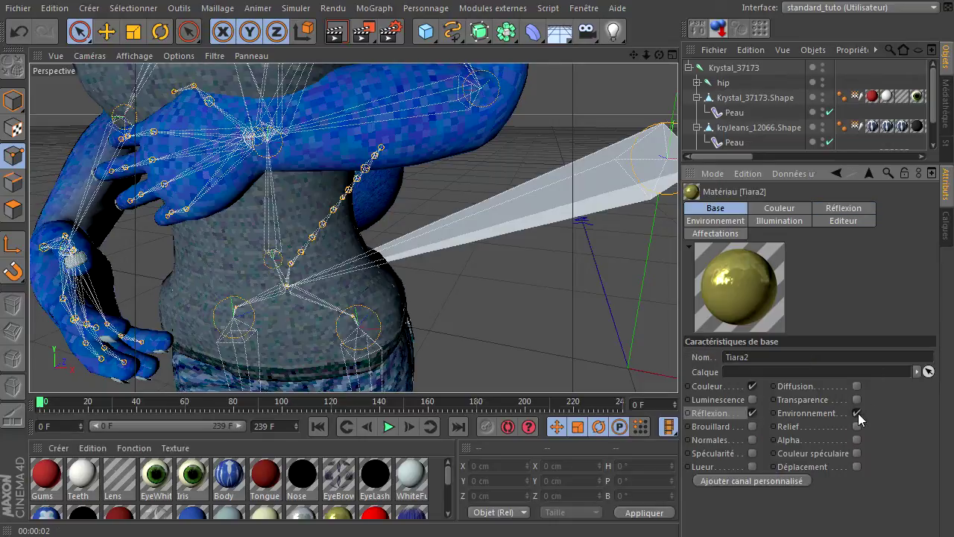
{"action": "left_click", "coordinate": [857, 413]}
{"action": "left_click", "coordinate": [809, 209]}
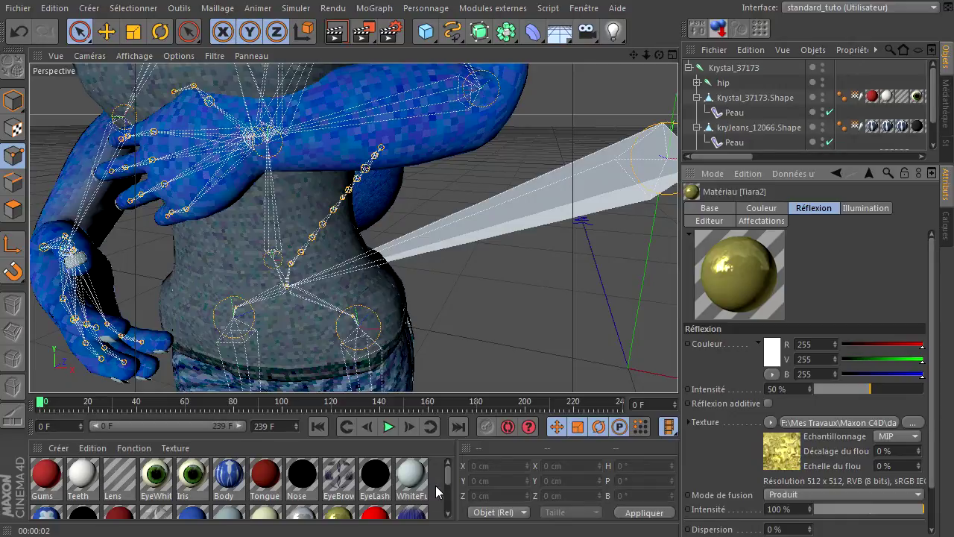
- Select the Tiara1 material and review its active channels and Réflexion settings
{"action": "left_click", "coordinate": [448, 516]}
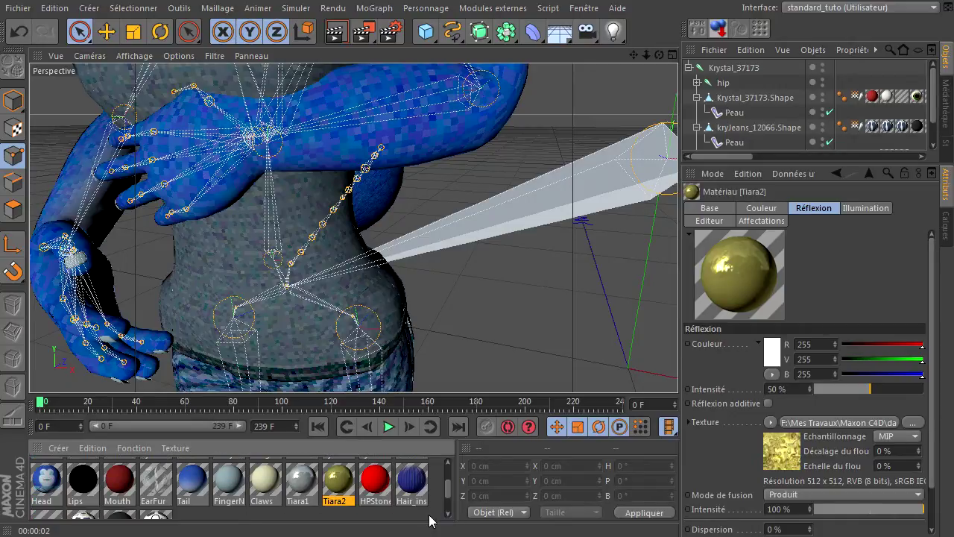
{"action": "left_click", "coordinate": [302, 481]}
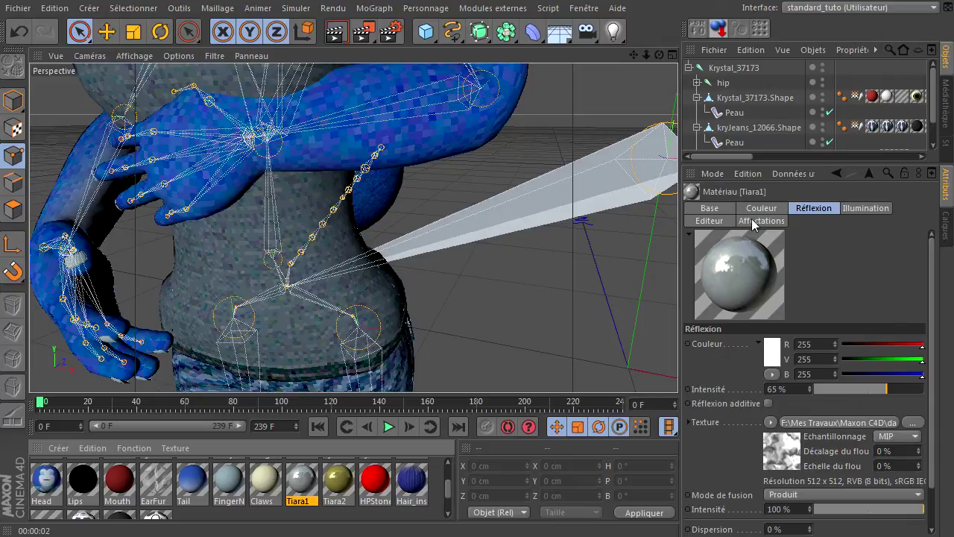
{"action": "left_click", "coordinate": [712, 211]}
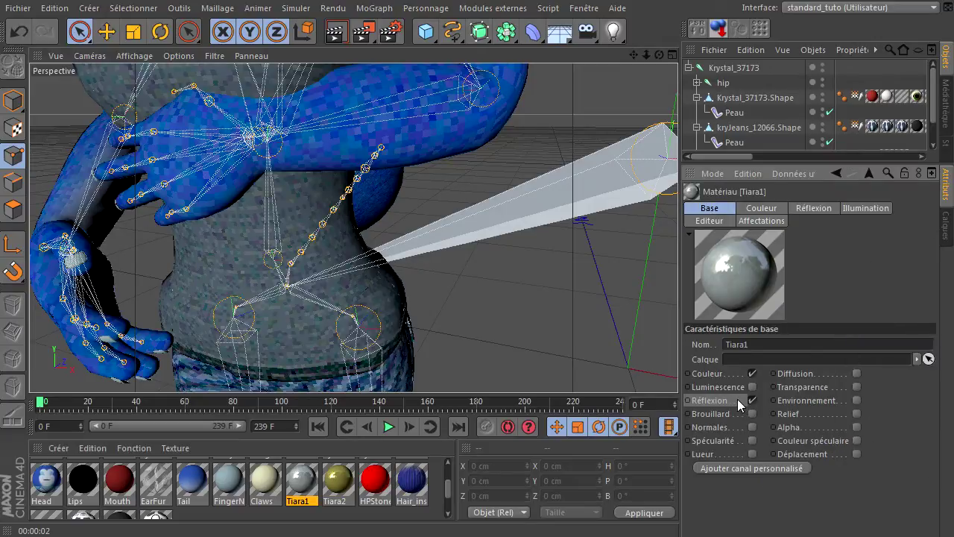
{"action": "left_click", "coordinate": [813, 208]}
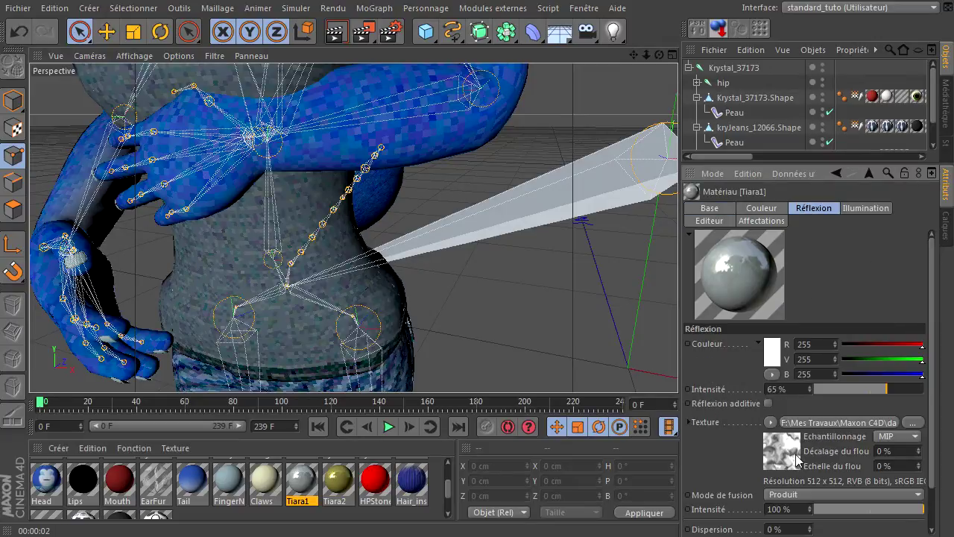
- Locate silver_reflect.jpg in the image folder and return to Cinema 4D
{"action": "left_click_drag", "start_coordinate": [953, 97], "coordinate": [455, 53]}
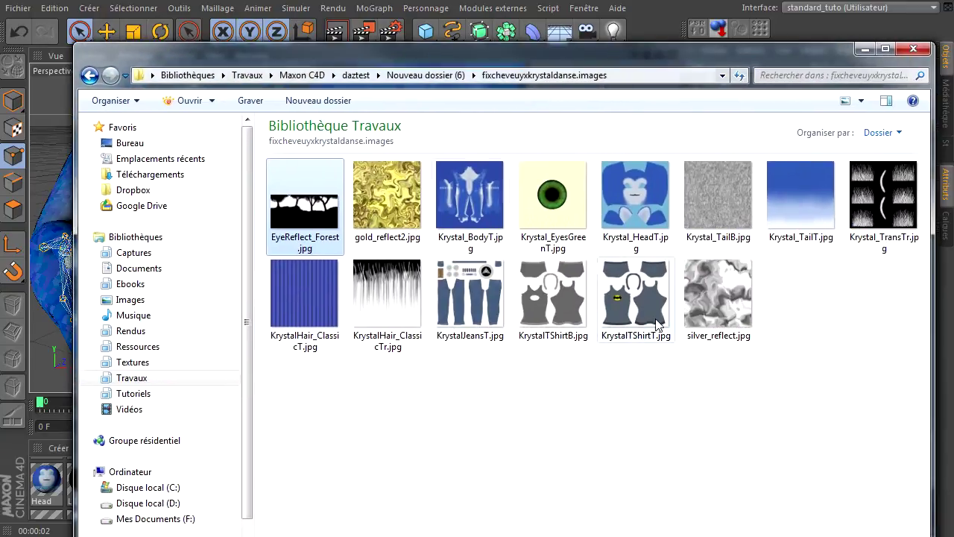
{"action": "left_click", "coordinate": [737, 310]}
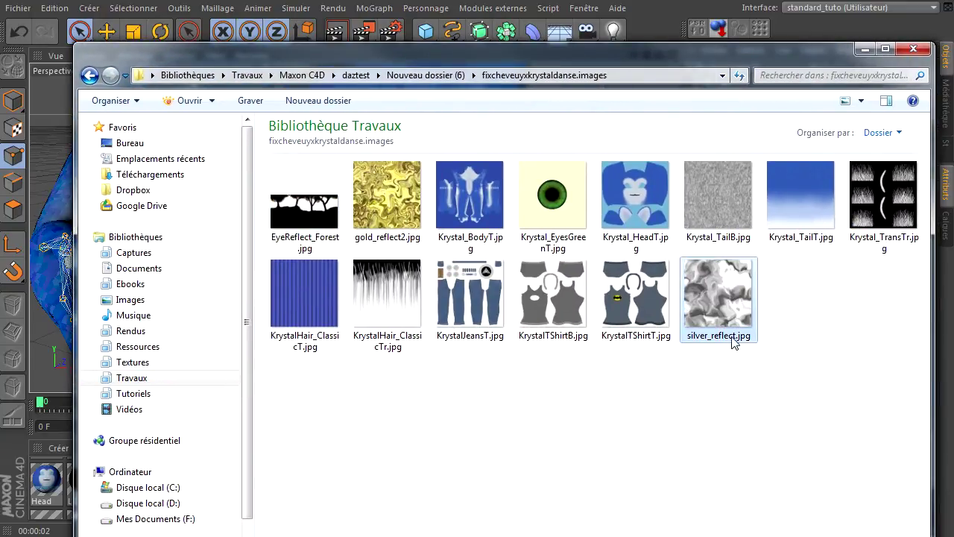
{"action": "key", "text": "alt+F4"}
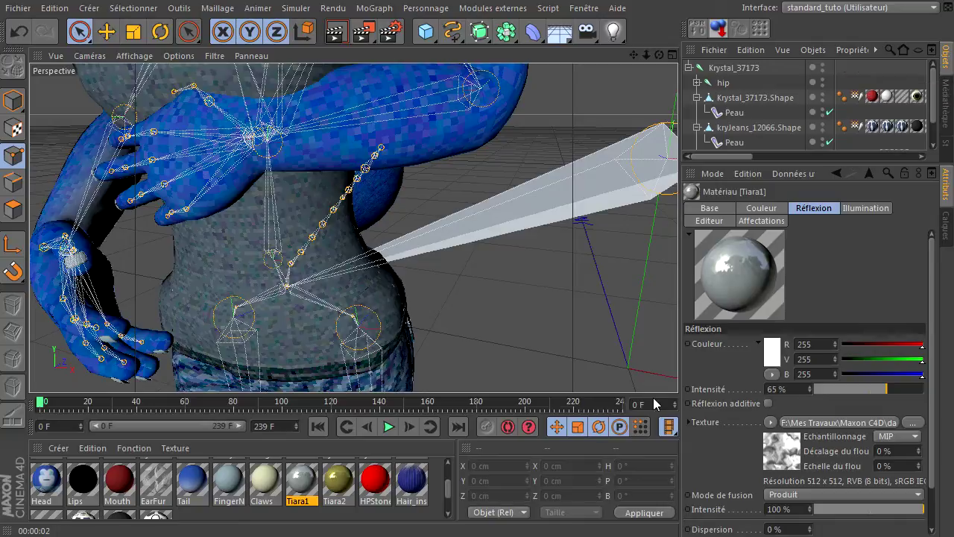
- Deselect the material, look through the material list, and render the perspective view with the whole character framed
{"action": "left_click", "coordinate": [326, 515]}
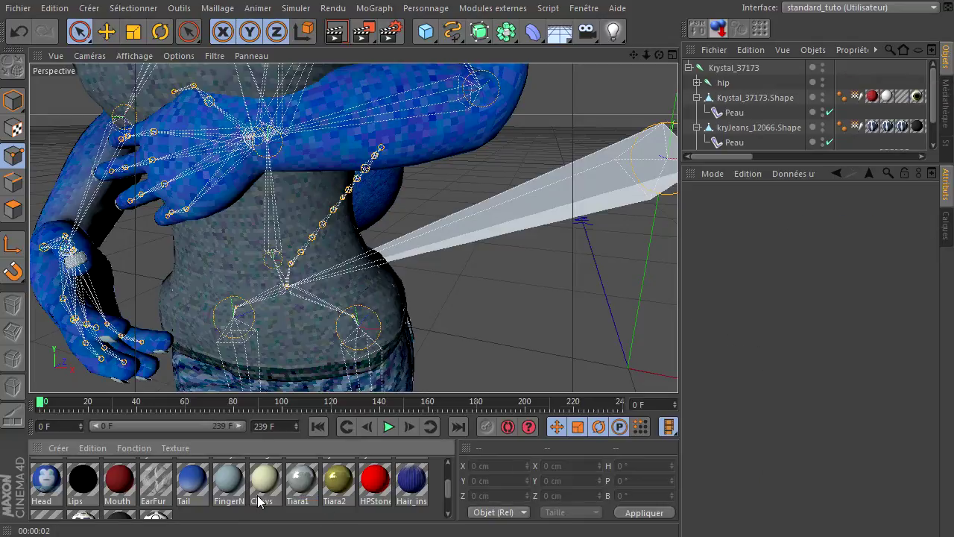
{"action": "scroll", "coordinate": [258, 505], "scroll_direction": "down", "scroll_amount": 1}
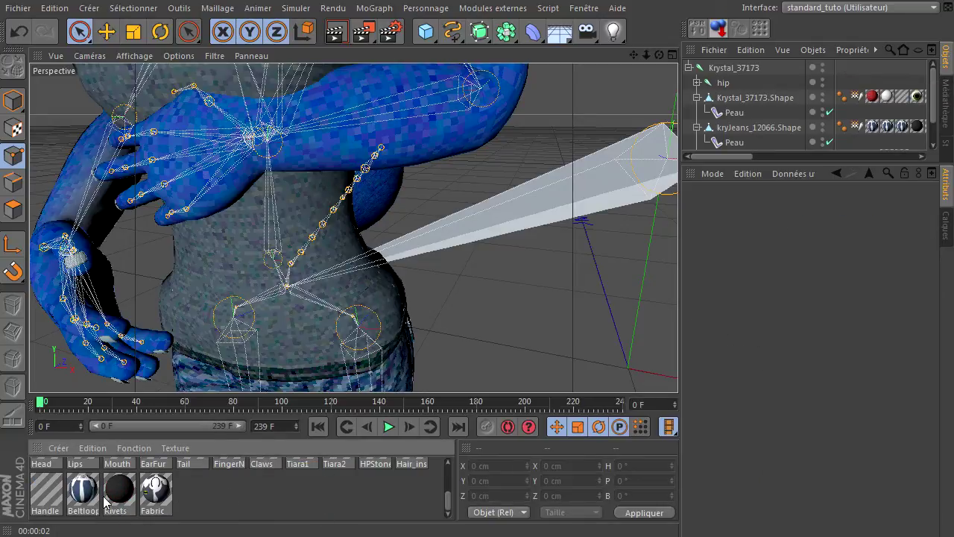
{"action": "scroll", "coordinate": [104, 502], "scroll_direction": "up", "scroll_amount": 2}
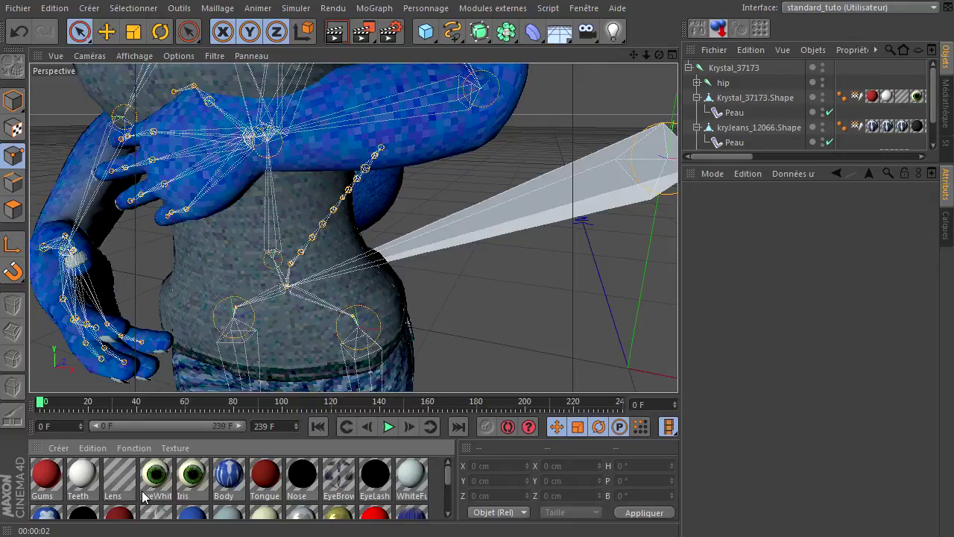
{"action": "mouse_move", "coordinate": [647, 55]}
{"action": "left_mouse_down"}
{"action": "mouse_move", "coordinate": [678, 371]}
{"action": "mouse_move", "coordinate": [635, 52]}
{"action": "left_mouse_up"}
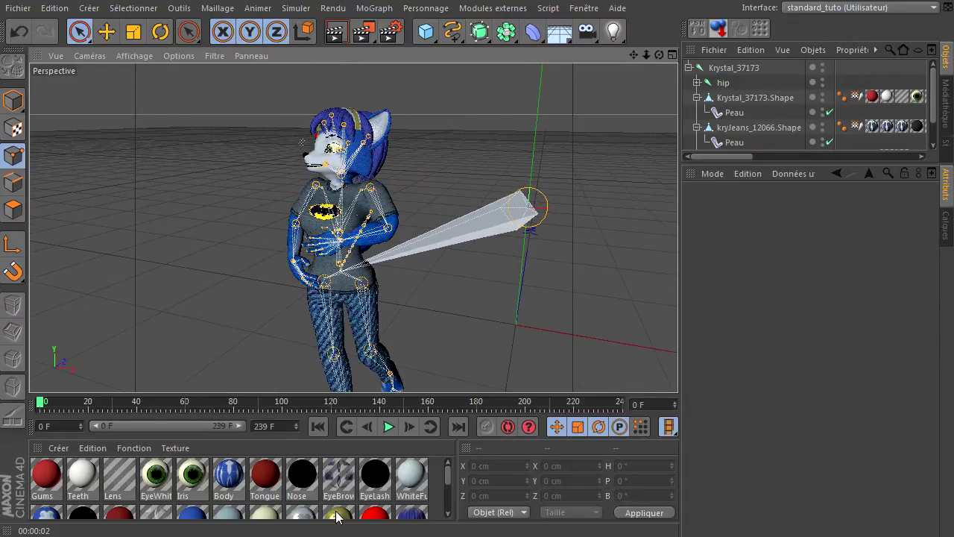
{"action": "left_click", "coordinate": [342, 44]}
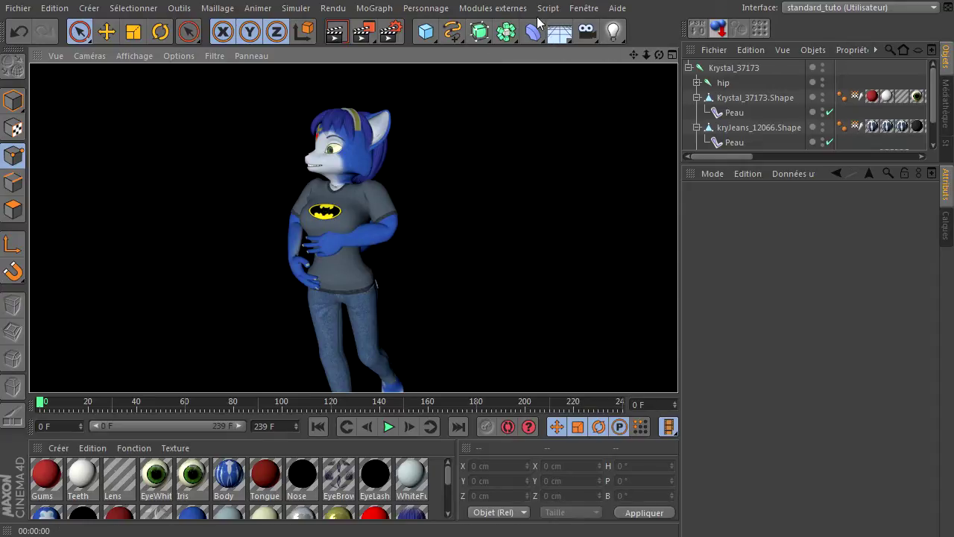
- Add an Omni light to the scene and place it above the character on the side she faces
{"action": "left_click", "coordinate": [611, 33]}
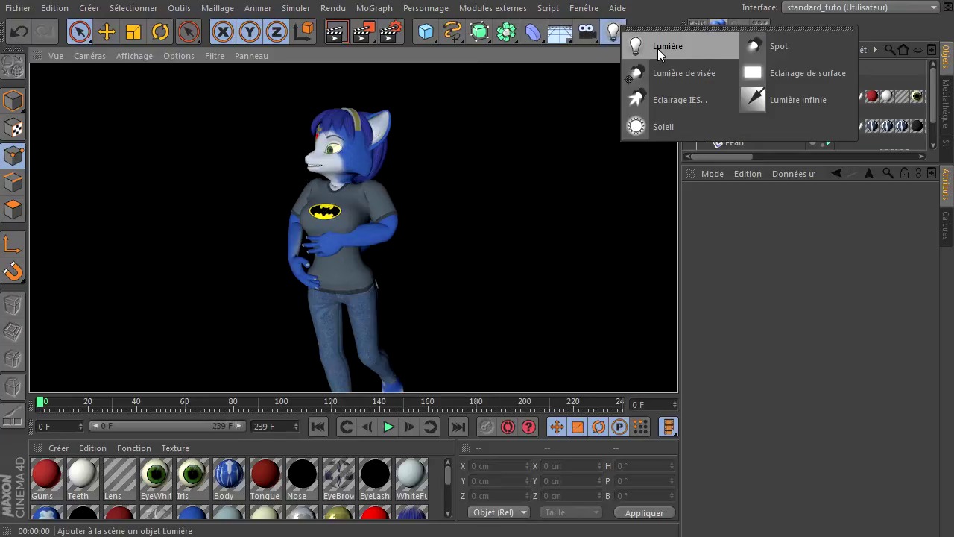
{"action": "left_click", "coordinate": [658, 47]}
{"action": "left_click_drag", "start_coordinate": [556, 332], "coordinate": [206, 312]}
{"action": "left_click_drag", "start_coordinate": [190, 202], "coordinate": [179, 19]}
{"action": "mouse_move", "coordinate": [646, 55]}
{"action": "left_mouse_down"}
{"action": "mouse_move", "coordinate": [678, 369]}
{"action": "mouse_move", "coordinate": [748, 370]}
{"action": "mouse_move", "coordinate": [675, 370]}
{"action": "mouse_move", "coordinate": [642, 56]}
{"action": "left_mouse_up"}
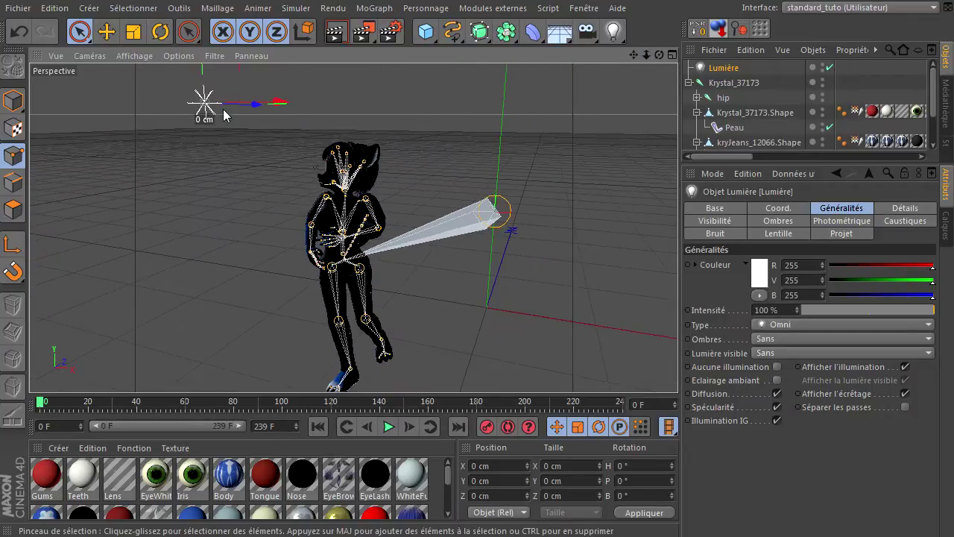
{"action": "left_click_drag", "start_coordinate": [214, 123], "coordinate": [112, 134]}
{"action": "left_click_drag", "start_coordinate": [93, 98], "coordinate": [274, 94]}
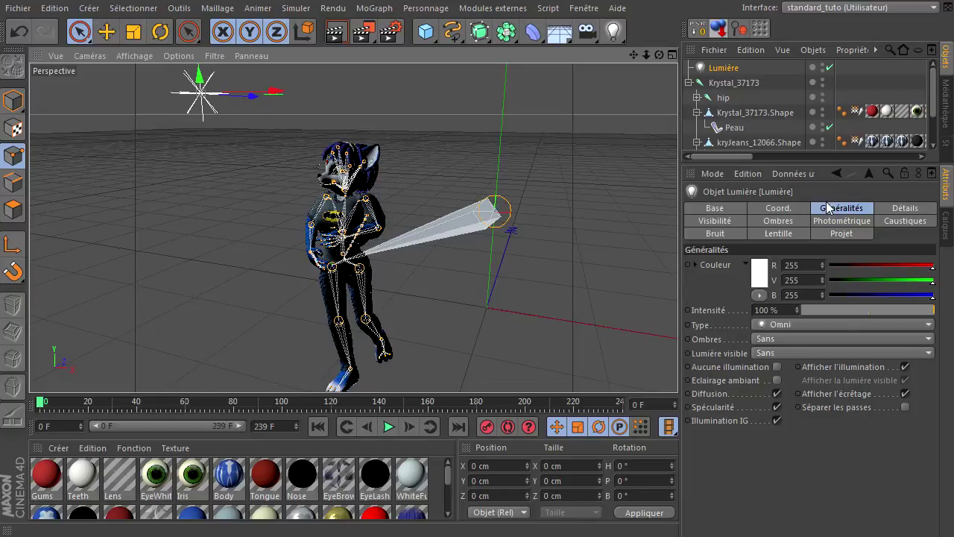
- Set the light's shadows to Masques d'ombres (ombres diffuses) and render the perspective view
{"action": "left_click", "coordinate": [794, 336]}
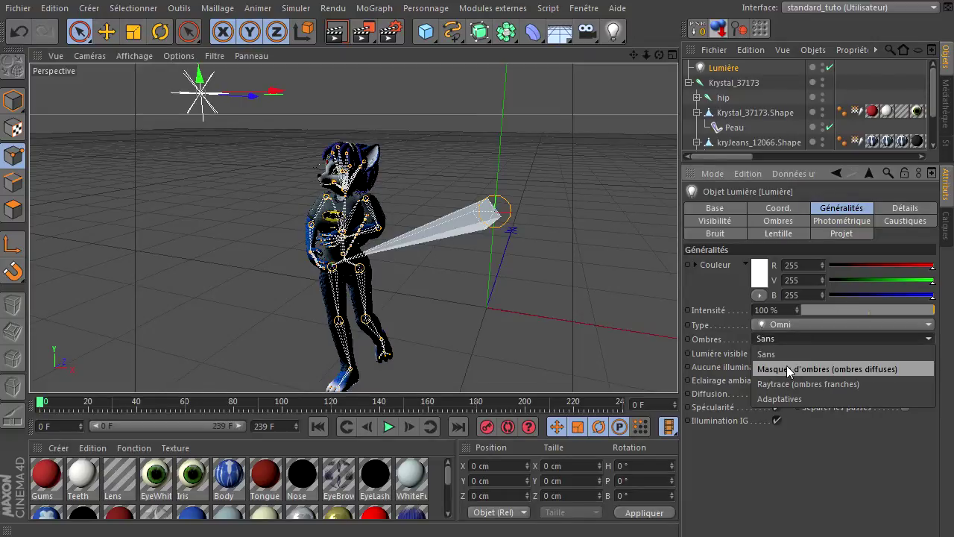
{"action": "left_click", "coordinate": [794, 365]}
{"action": "left_click", "coordinate": [342, 33]}
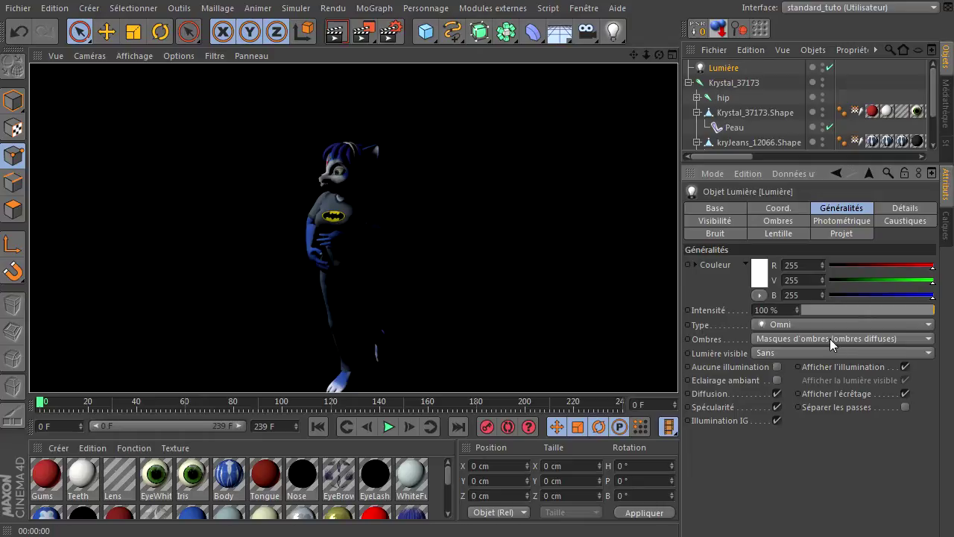
- Examine the KrystalTShirtT.jpg and KrystalJeansT.jpg clothing textures in XnView from the image folder
{"action": "left_click_drag", "start_coordinate": [647, 60], "coordinate": [646, 161]}
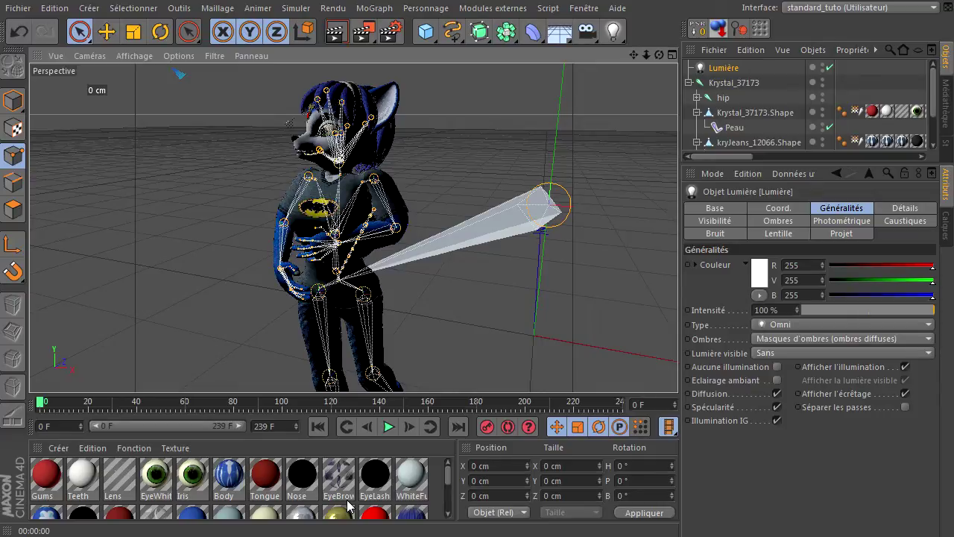
{"action": "left_click_drag", "start_coordinate": [953, 228], "coordinate": [298, 82]}
{"action": "double_click", "coordinate": [551, 320]}
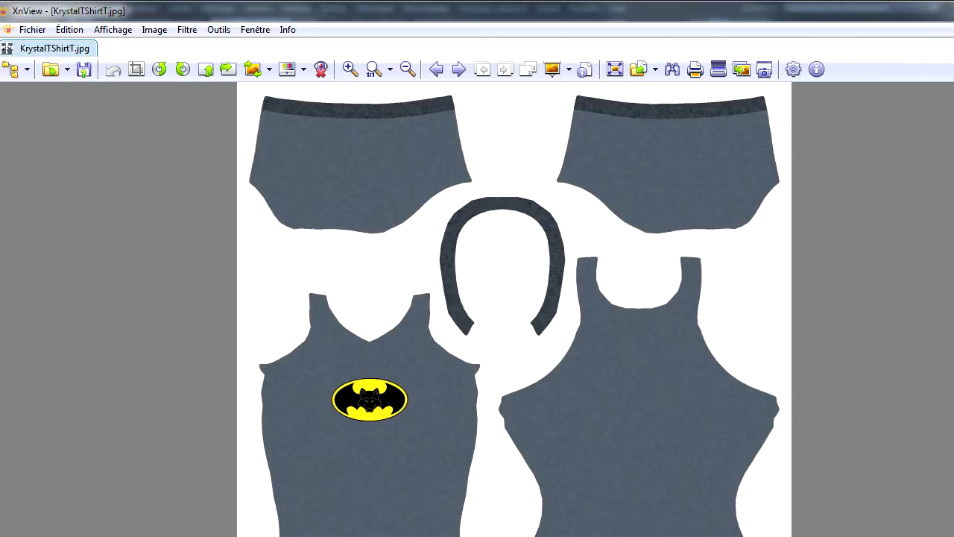
{"action": "key", "text": "alt+F4"}
{"action": "double_click", "coordinate": [412, 324]}
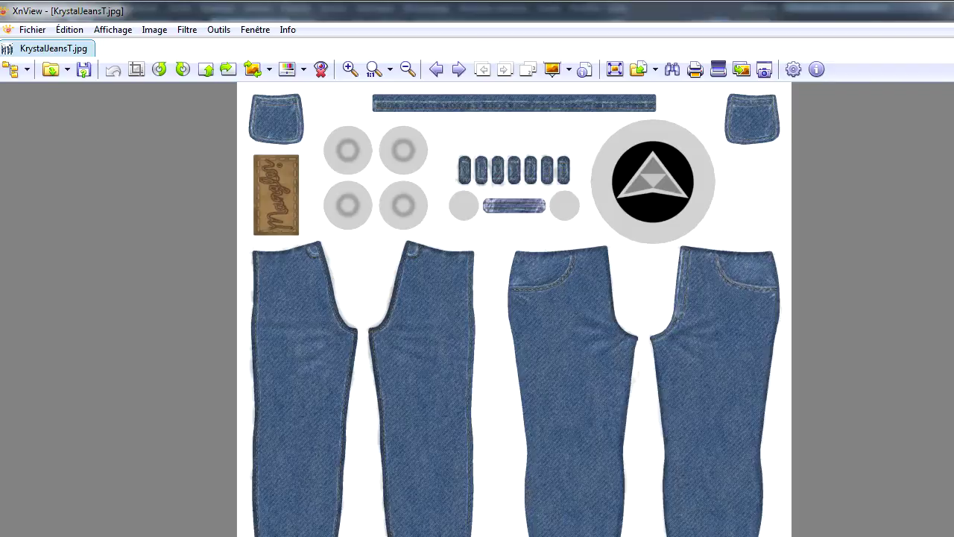
{"action": "key", "text": "Escape"}
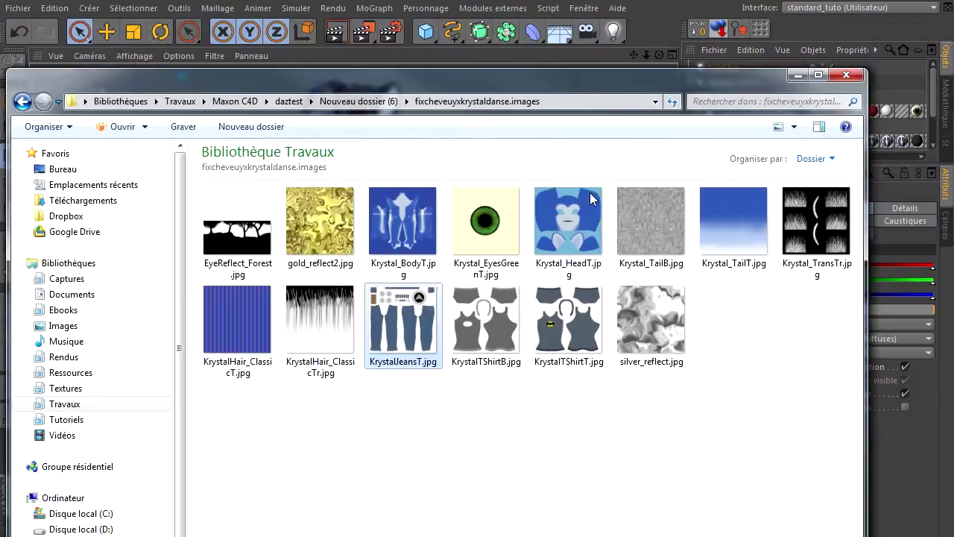
- Examine the Krystal_HeadT.jpg head texture in XnView, and return to the Cinema 4D scene
{"action": "double_click", "coordinate": [556, 220]}
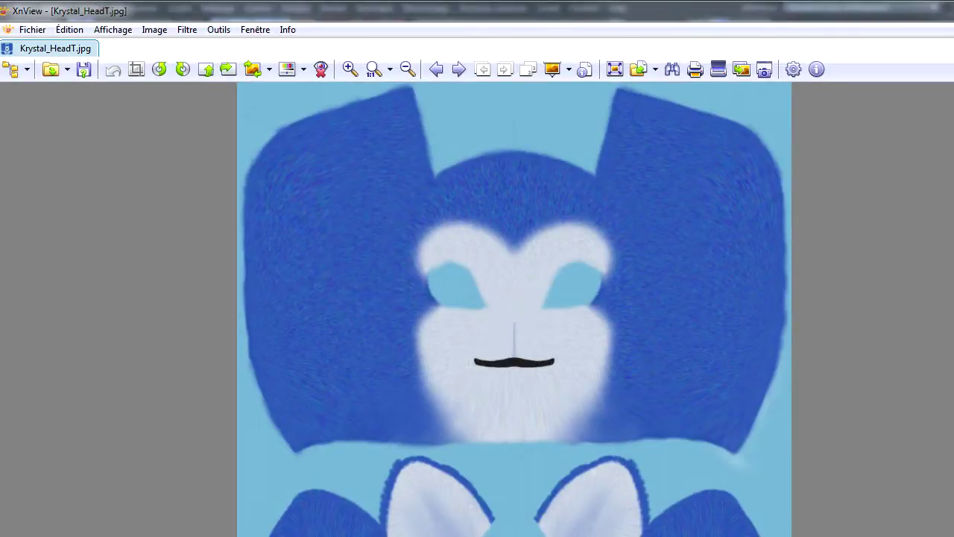
{"action": "key", "text": "Escape"}
{"action": "left_click_drag", "start_coordinate": [542, 88], "coordinate": [953, 93]}
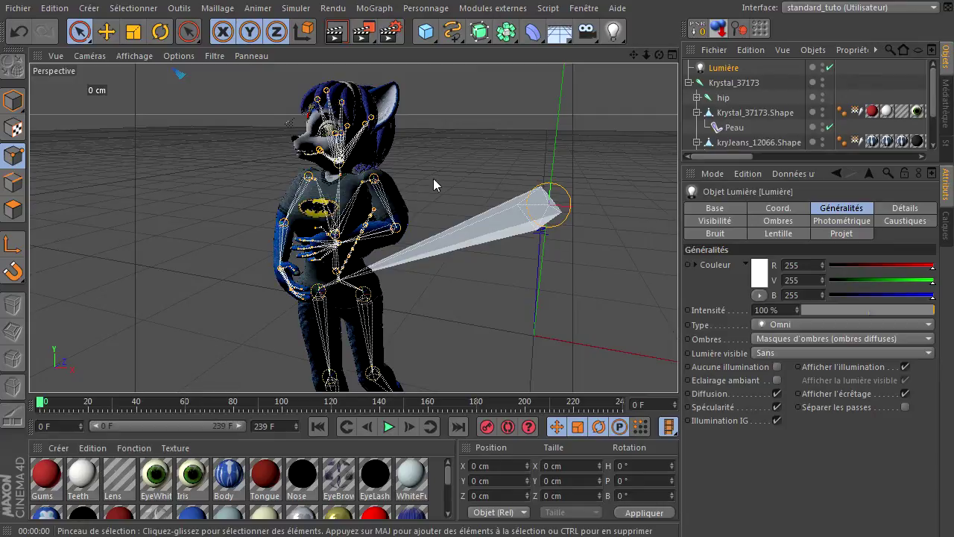
- Review the OpenGL settings in the general preferences and close the preferences
{"action": "left_click_drag", "start_coordinate": [648, 54], "coordinate": [560, 172]}
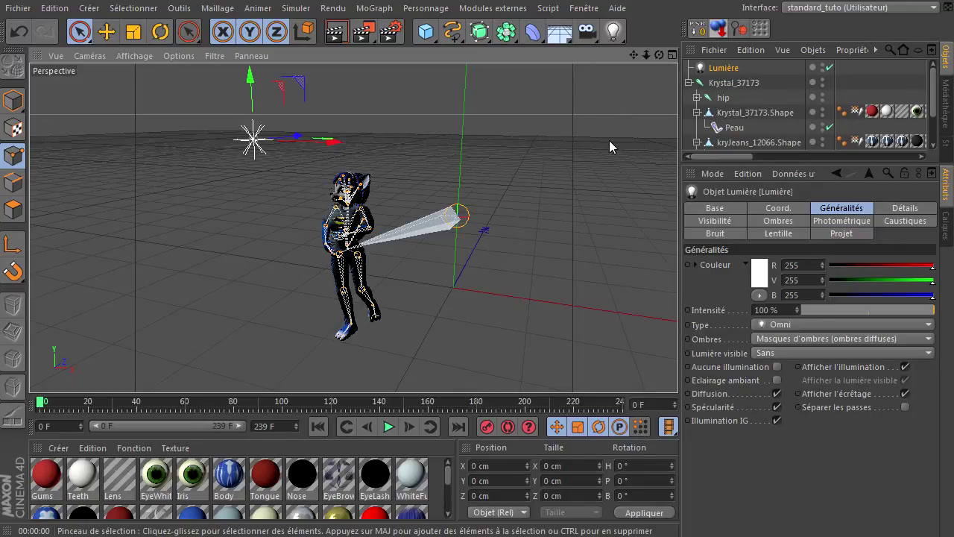
{"action": "left_click", "coordinate": [80, 32]}
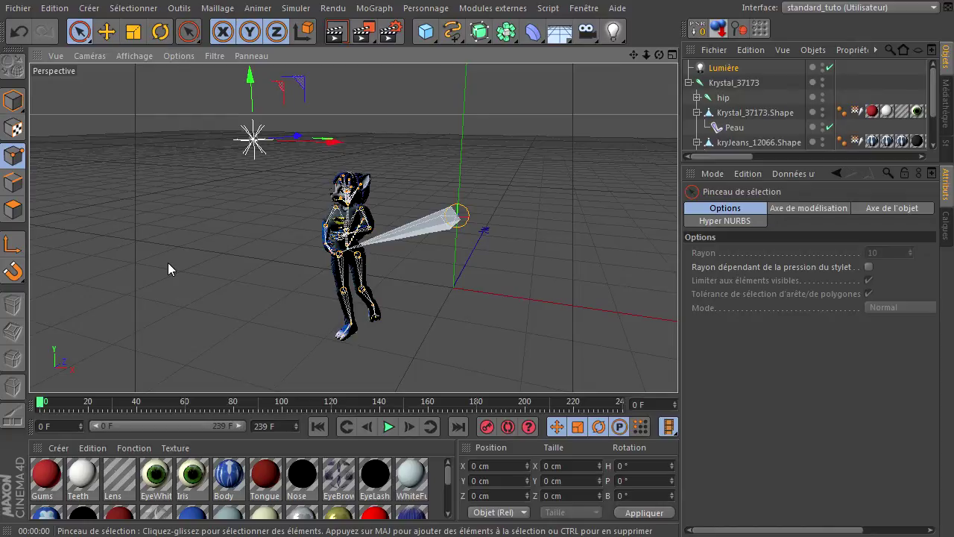
{"action": "left_click", "coordinate": [54, 8]}
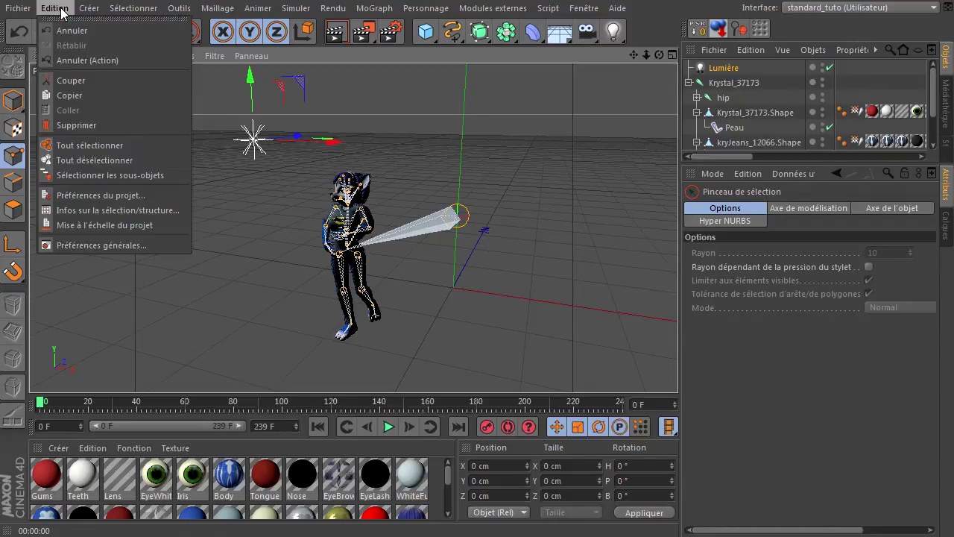
{"action": "left_click", "coordinate": [122, 247]}
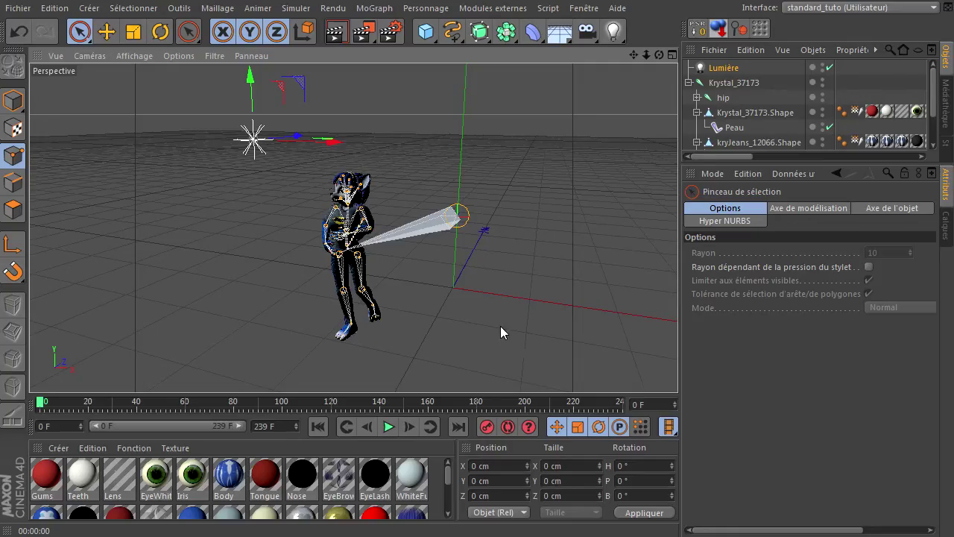
{"action": "left_click_drag", "start_coordinate": [82, 68], "coordinate": [200, 59]}
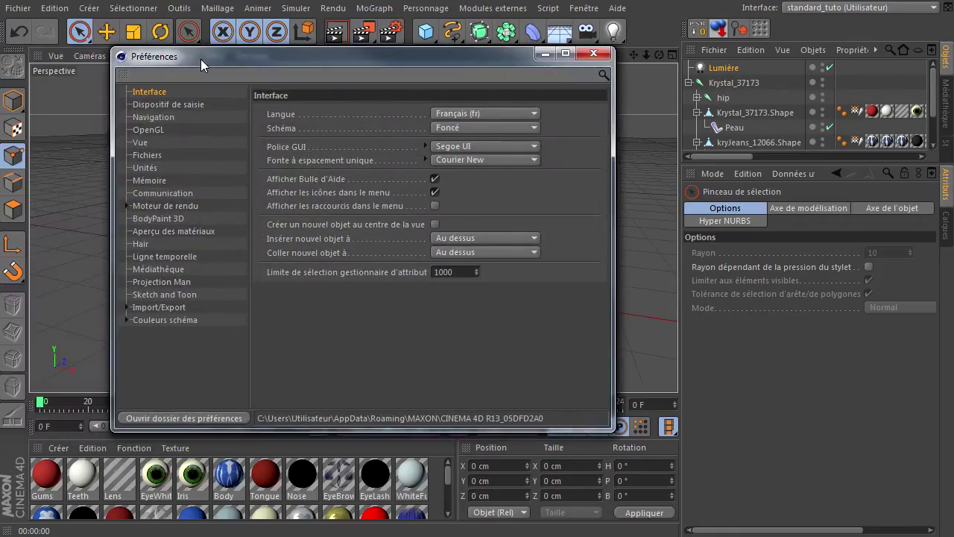
{"action": "left_click", "coordinate": [141, 131]}
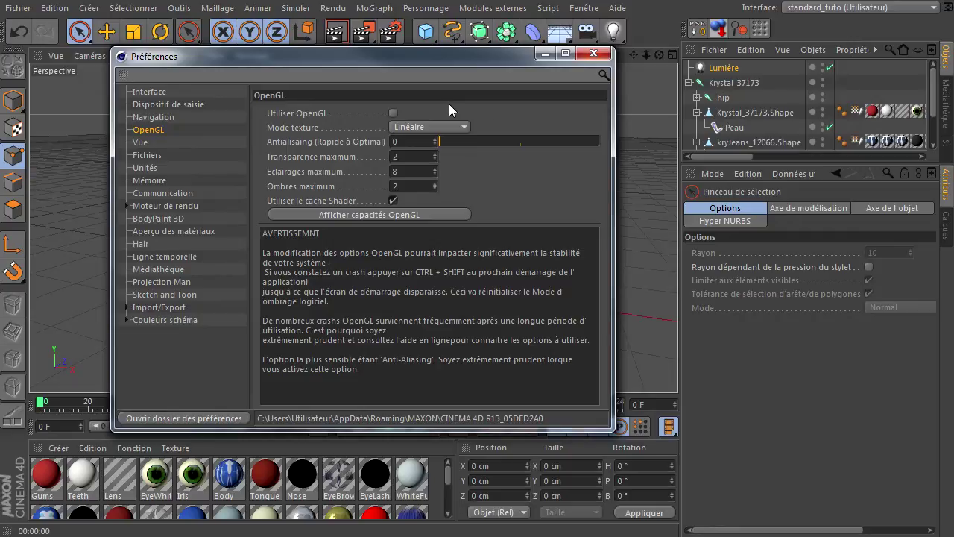
{"action": "left_click", "coordinate": [593, 53]}
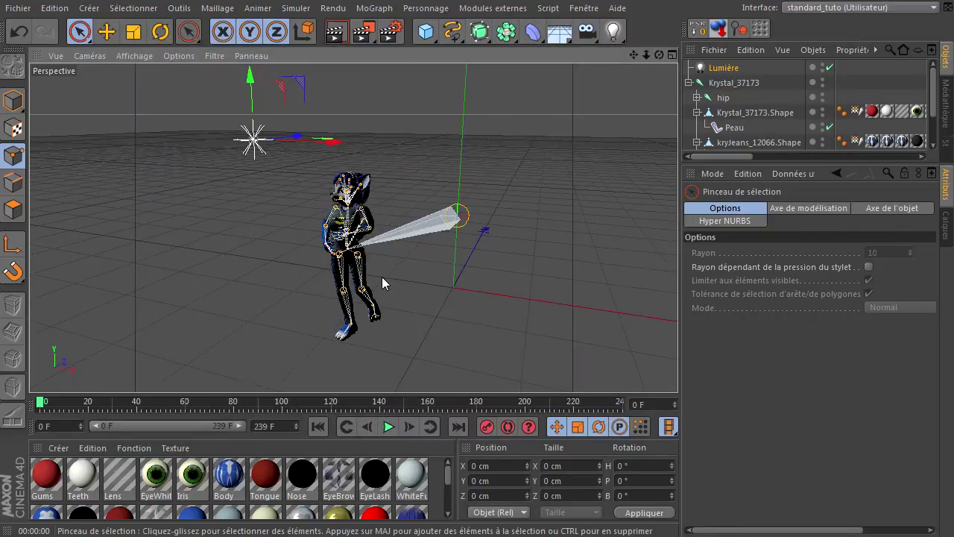
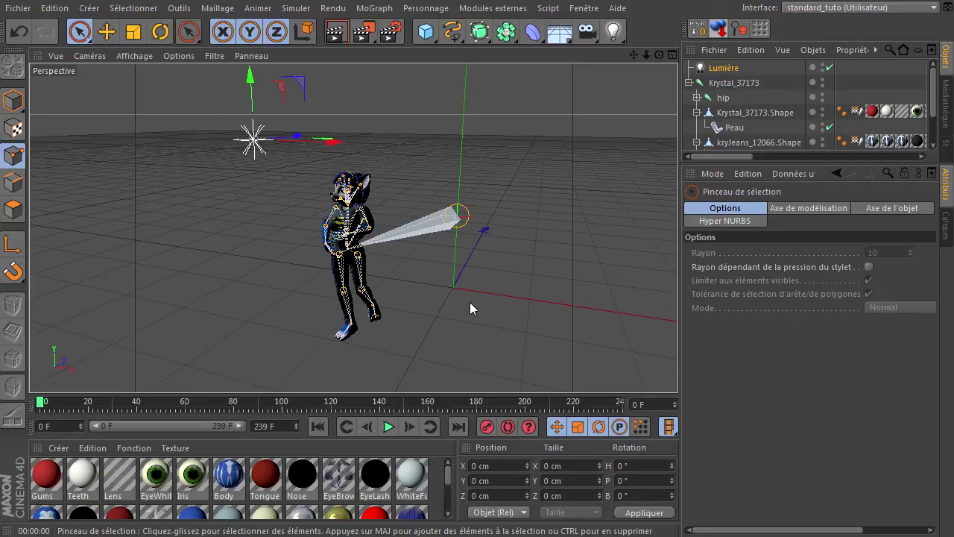
- Create a new project and add a Sphère primitive to the empty scene
{"action": "left_click", "coordinate": [18, 8]}
{"action": "left_click", "coordinate": [34, 28]}
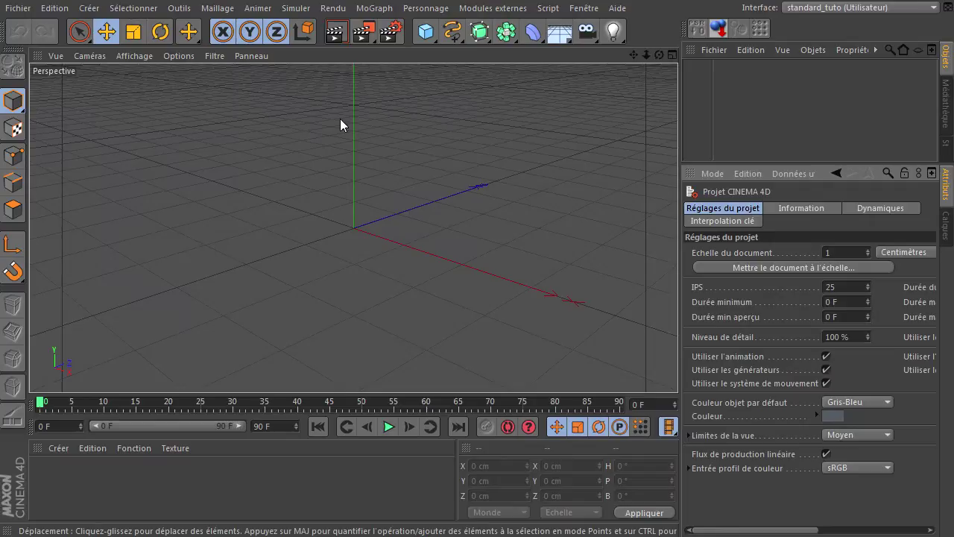
{"action": "left_click", "coordinate": [425, 31]}
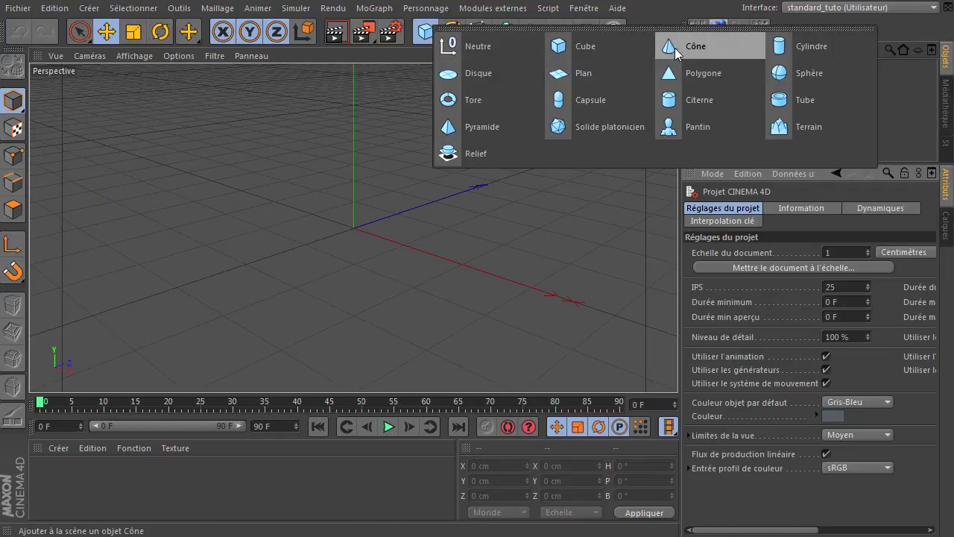
{"action": "left_click", "coordinate": [805, 66]}
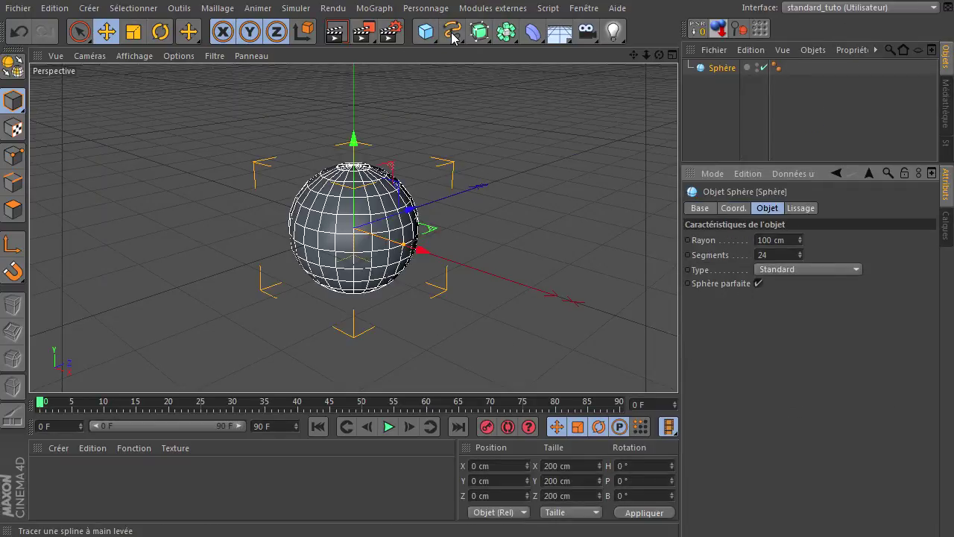
- Add a Sol object and lower it to about Y -68 cm so it cuts through the sphere
{"action": "left_click", "coordinate": [556, 34]}
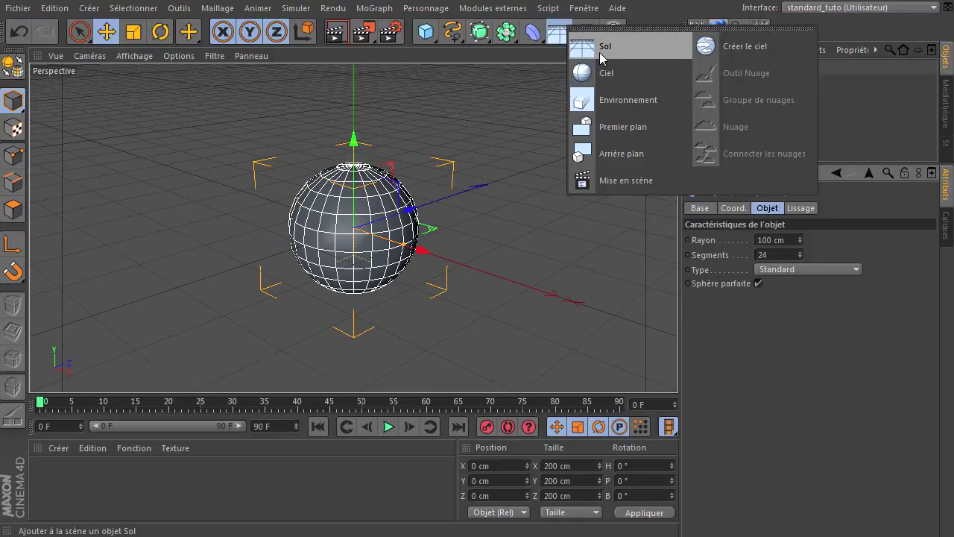
{"action": "left_click", "coordinate": [603, 58]}
{"action": "left_click_drag", "start_coordinate": [347, 141], "coordinate": [364, 196]}
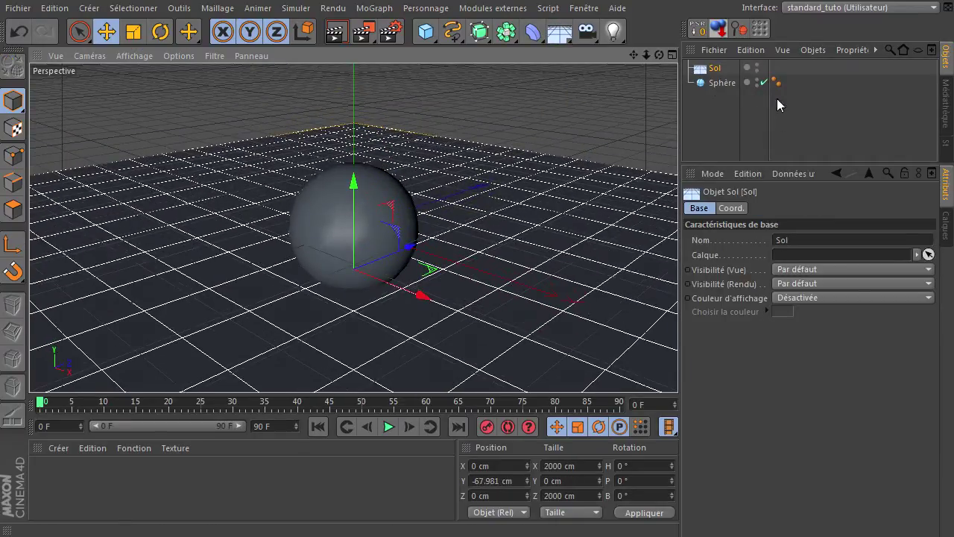
- Create a new material and apply it to the sphere
{"action": "left_click", "coordinate": [709, 82]}
{"action": "double_click", "coordinate": [100, 488]}
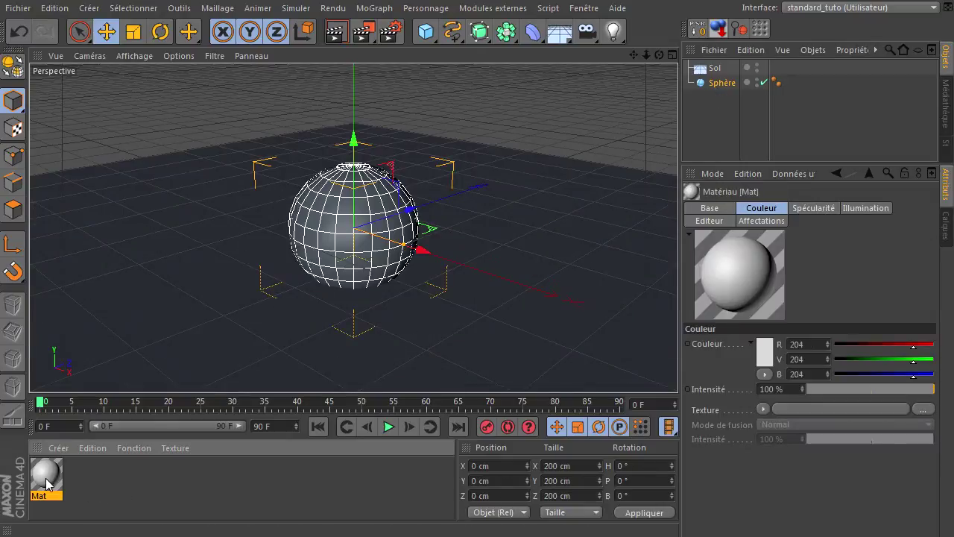
{"action": "left_click_drag", "start_coordinate": [707, 84], "coordinate": [707, 83]}
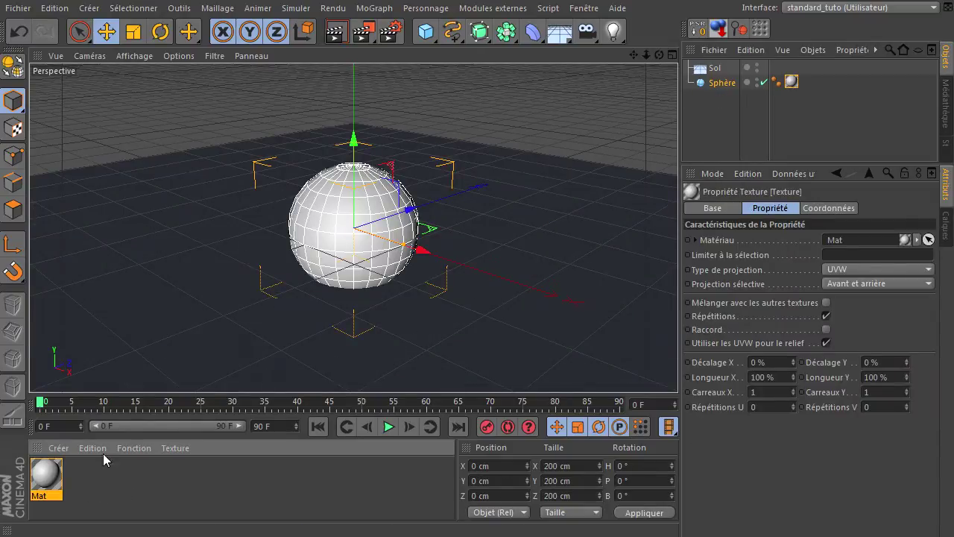
- Enable the Réflexion channel of the sphere's material and render the perspective view
{"action": "double_click", "coordinate": [46, 477]}
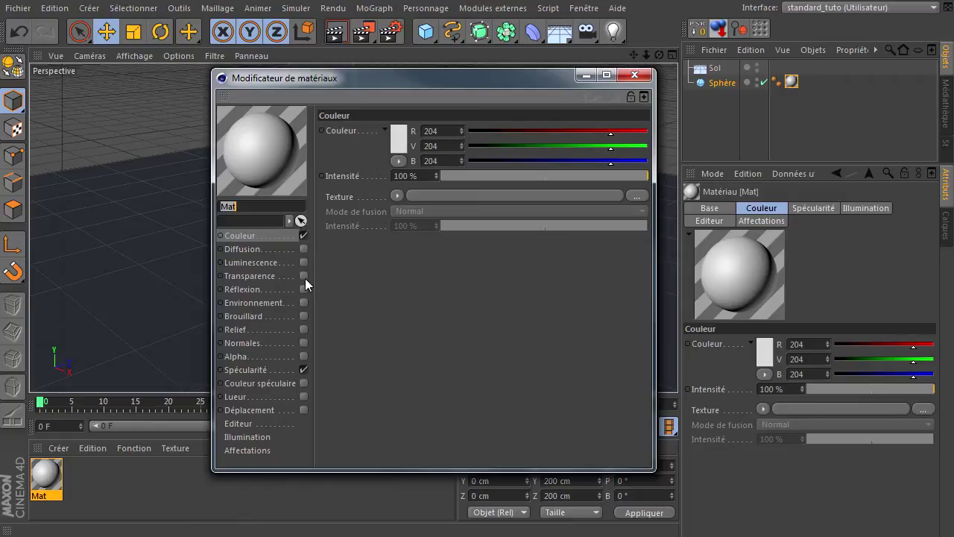
{"action": "left_click", "coordinate": [304, 289]}
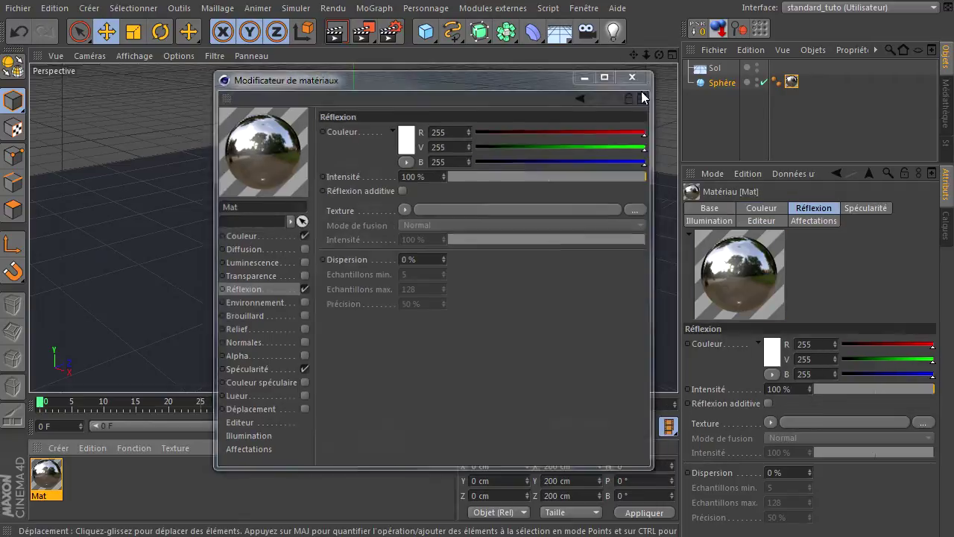
{"action": "left_click", "coordinate": [634, 75]}
{"action": "left_click", "coordinate": [348, 37]}
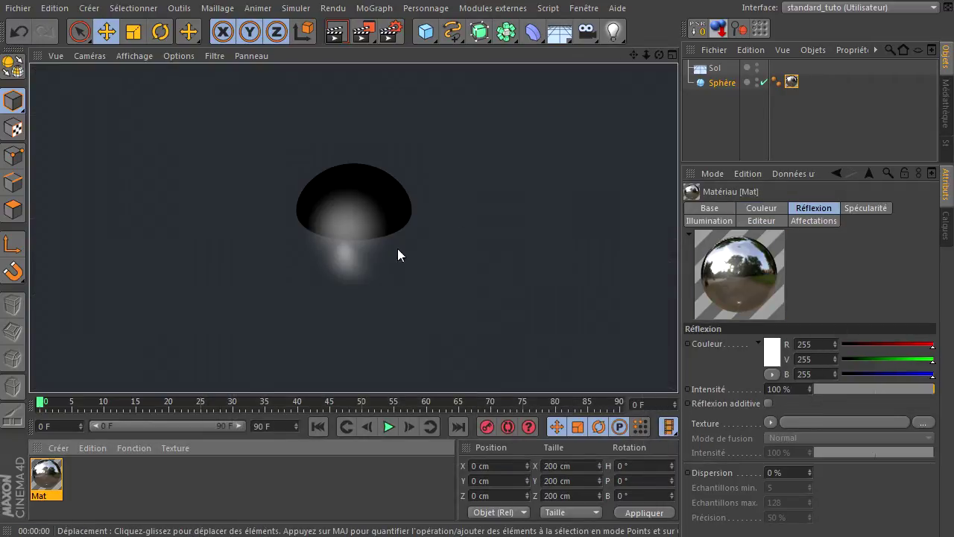
{"action": "left_click", "coordinate": [519, 255]}
- Set the material's Réflexion intensity to 26 % and render the perspective view from a lower angle
{"action": "left_click_drag", "start_coordinate": [659, 54], "coordinate": [678, 369]}
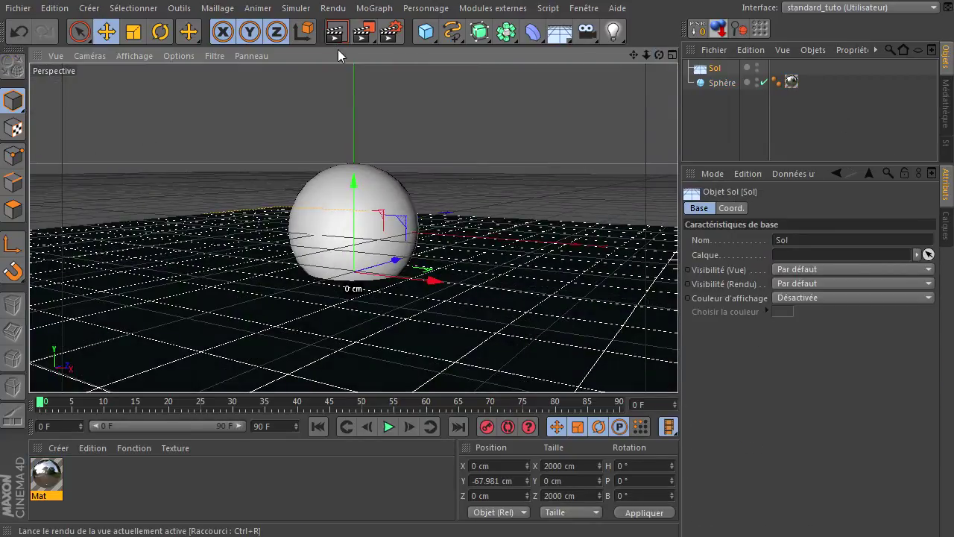
{"action": "double_click", "coordinate": [46, 474]}
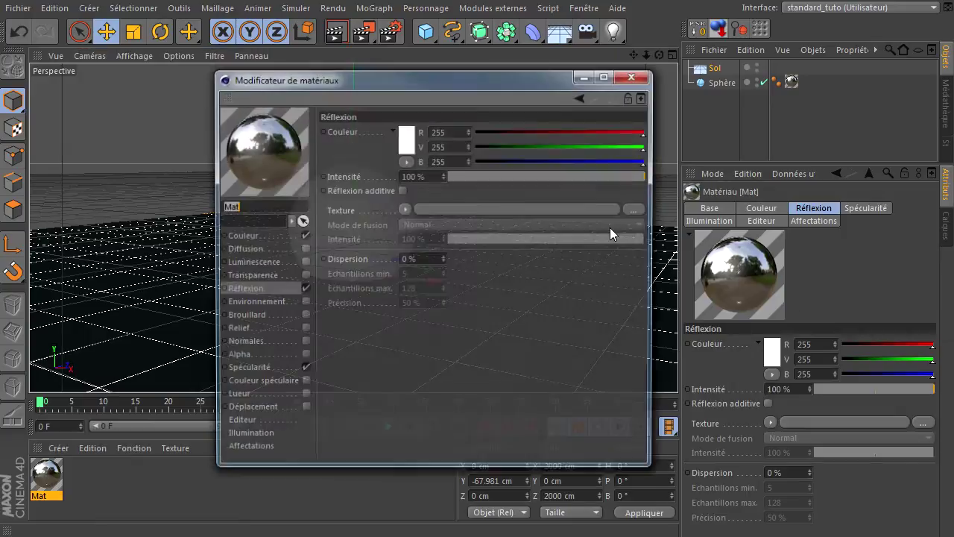
{"action": "left_click_drag", "start_coordinate": [522, 176], "coordinate": [502, 178]}
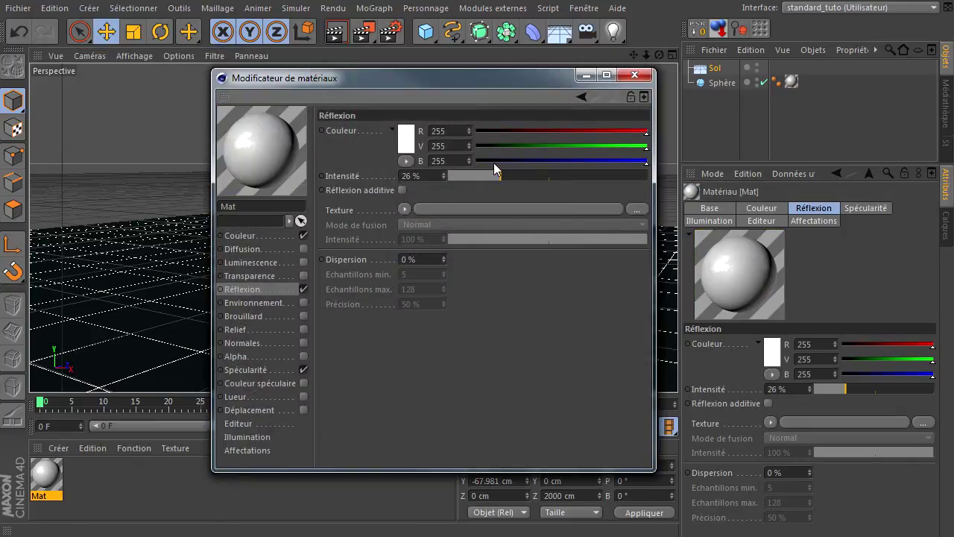
{"action": "left_click", "coordinate": [635, 75]}
{"action": "left_click", "coordinate": [337, 31]}
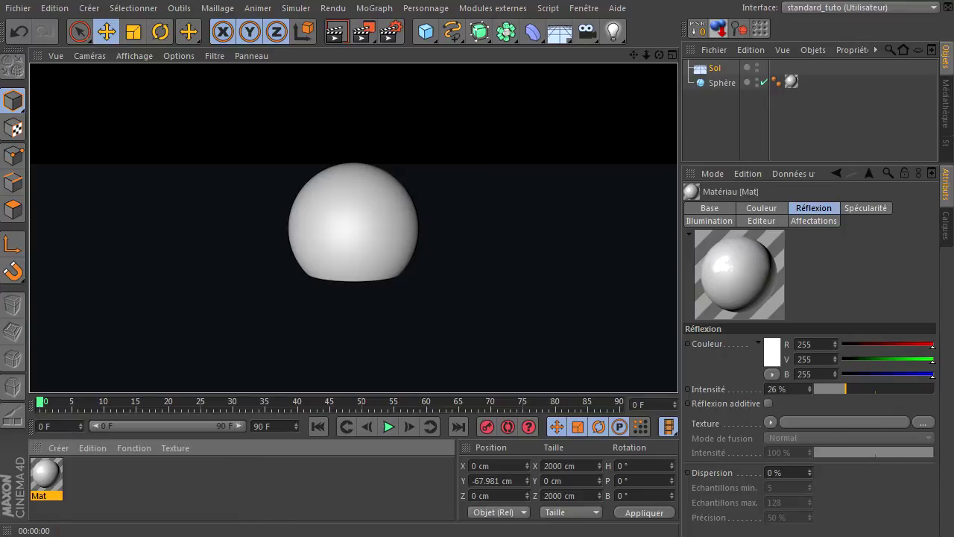
- Delete the Sol object and the sphere from the scene
{"action": "left_click", "coordinate": [261, 490]}
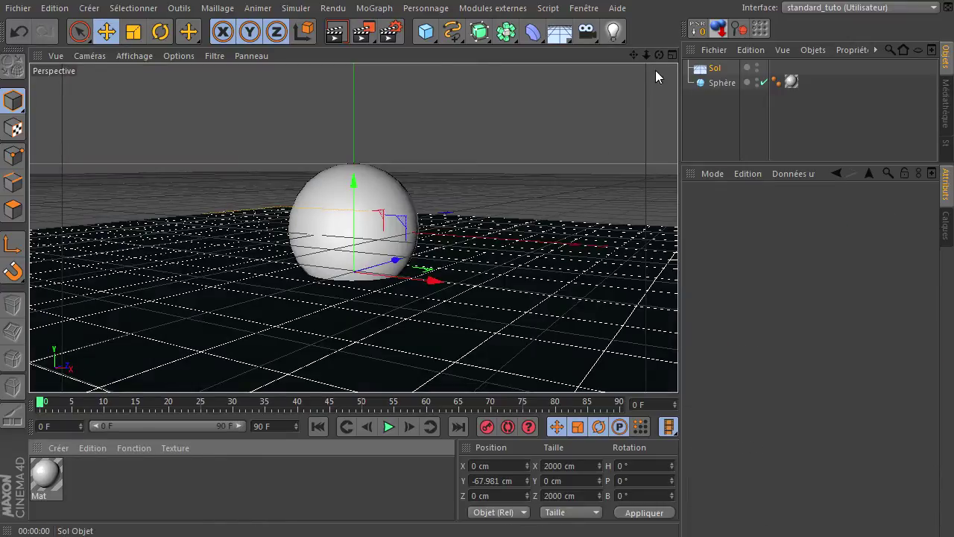
{"action": "left_click_drag", "start_coordinate": [660, 55], "coordinate": [677, 359]}
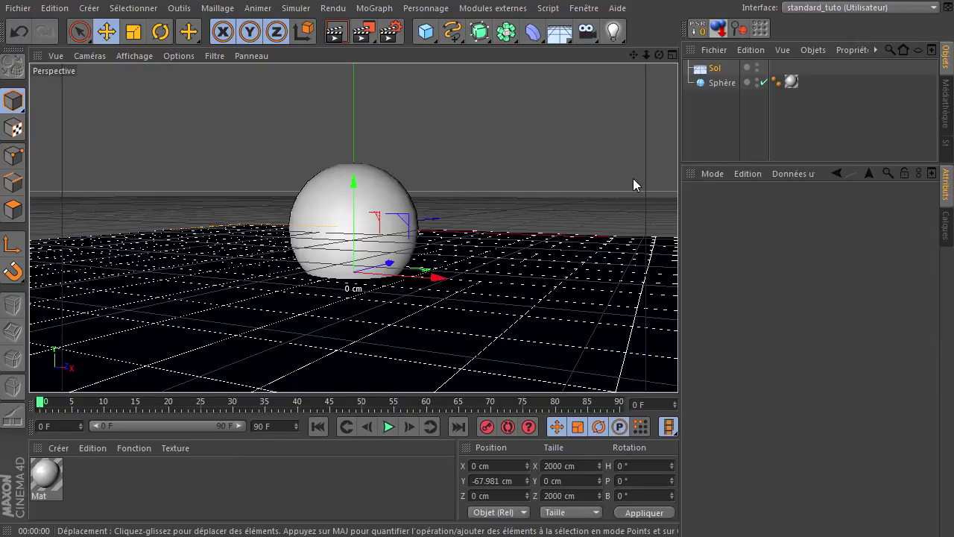
{"action": "left_click_drag", "start_coordinate": [647, 55], "coordinate": [678, 377]}
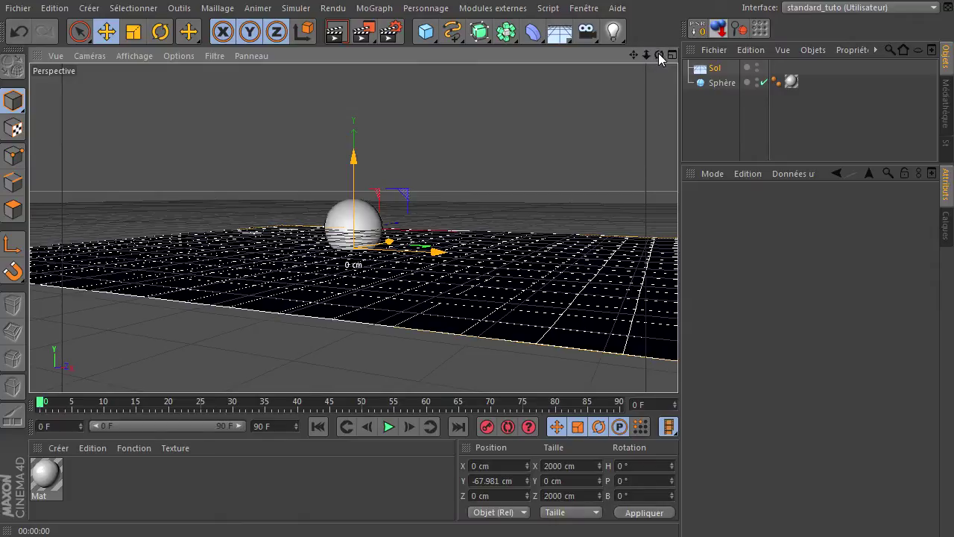
{"action": "left_click_drag", "start_coordinate": [660, 56], "coordinate": [678, 373]}
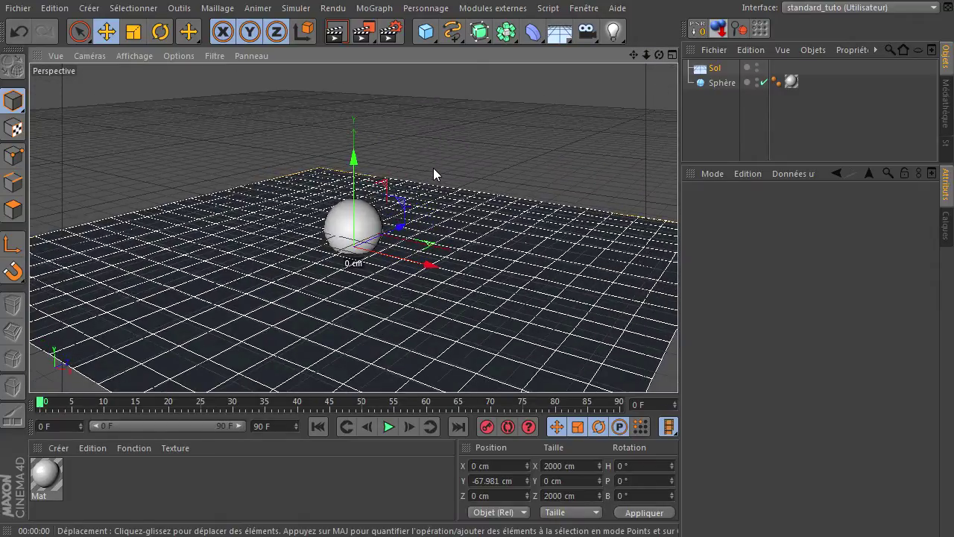
{"action": "left_click", "coordinate": [355, 274]}
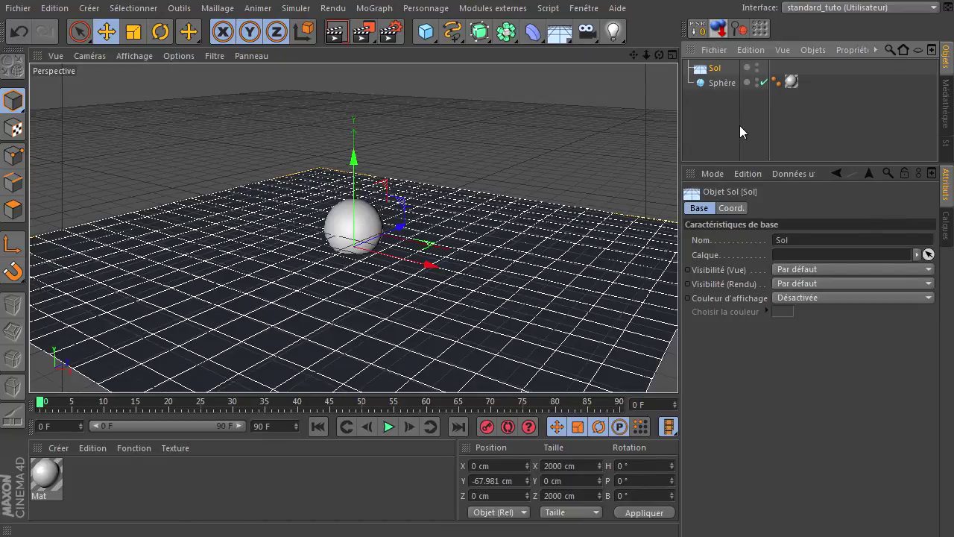
{"action": "key", "text": "Delete"}
{"action": "left_click", "coordinate": [703, 68]}
{"action": "key", "text": "Delete"}
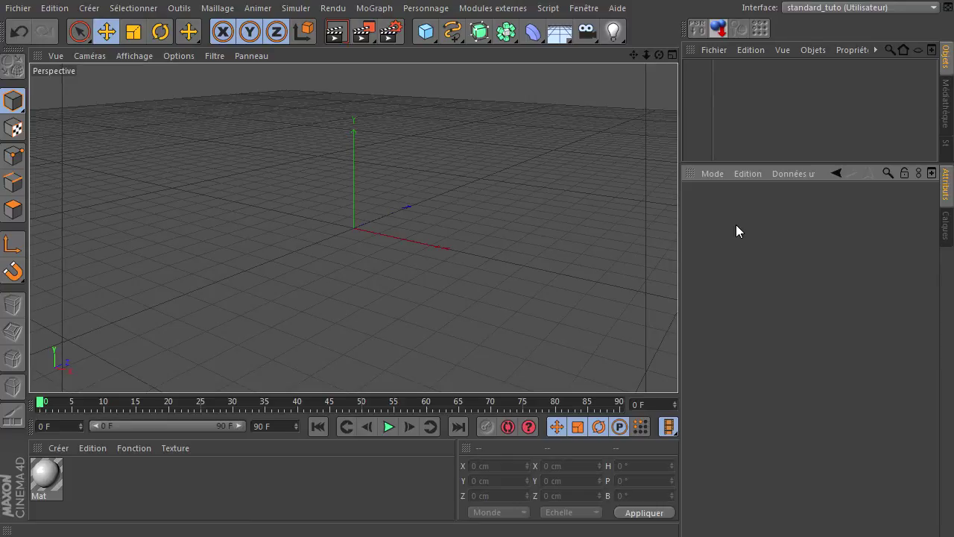
- In the render settings, keep the Rendu complet engine and set the output to the Film/Vidéo preset DVCPRO HD 1080 29.97
{"action": "left_click", "coordinate": [391, 31]}
{"action": "left_click", "coordinate": [163, 124]}
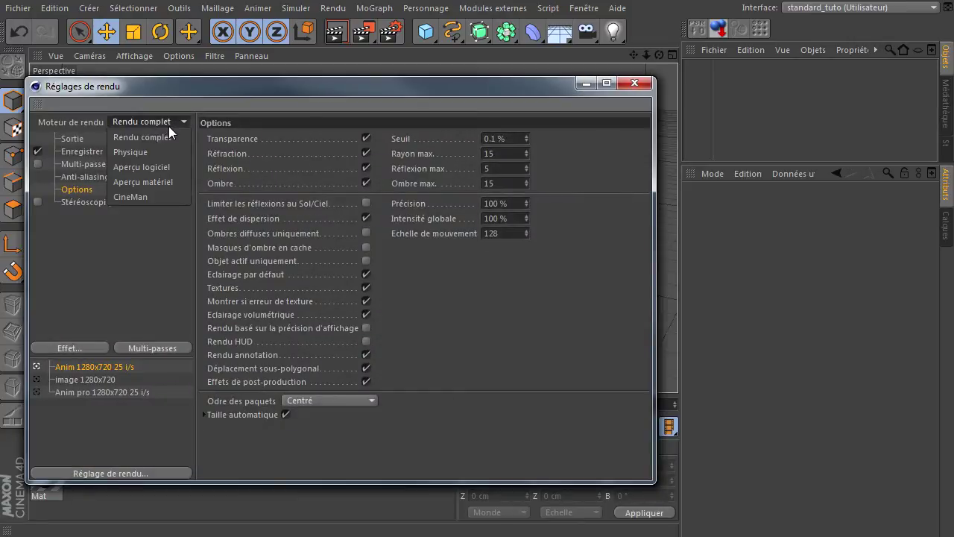
{"action": "left_click", "coordinate": [168, 133]}
{"action": "left_click", "coordinate": [71, 139]}
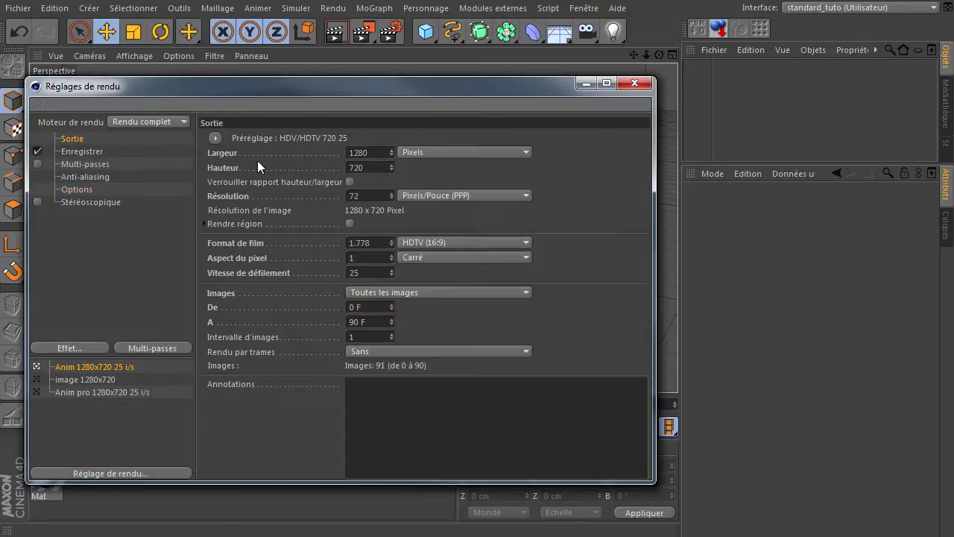
{"action": "left_click", "coordinate": [214, 138]}
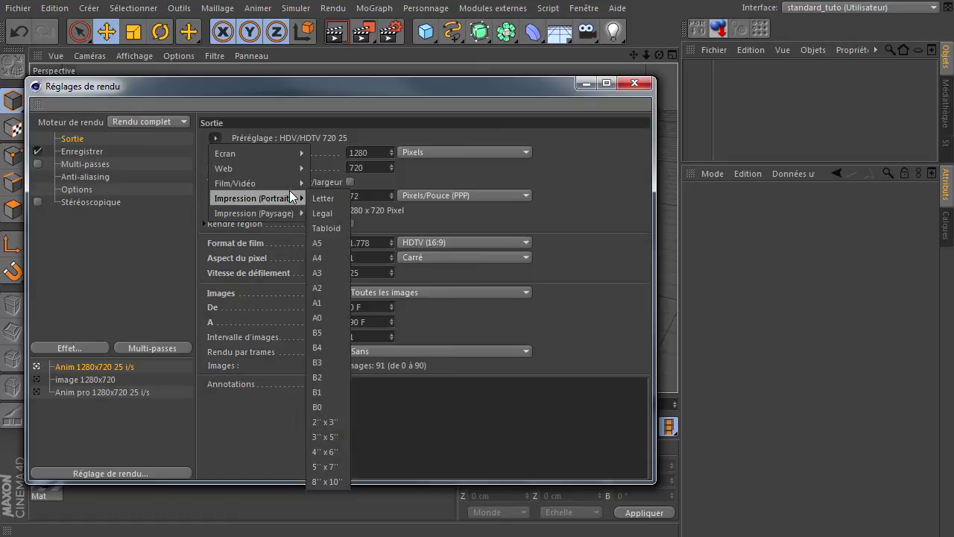
{"action": "mouse_move", "coordinate": [287, 183]}
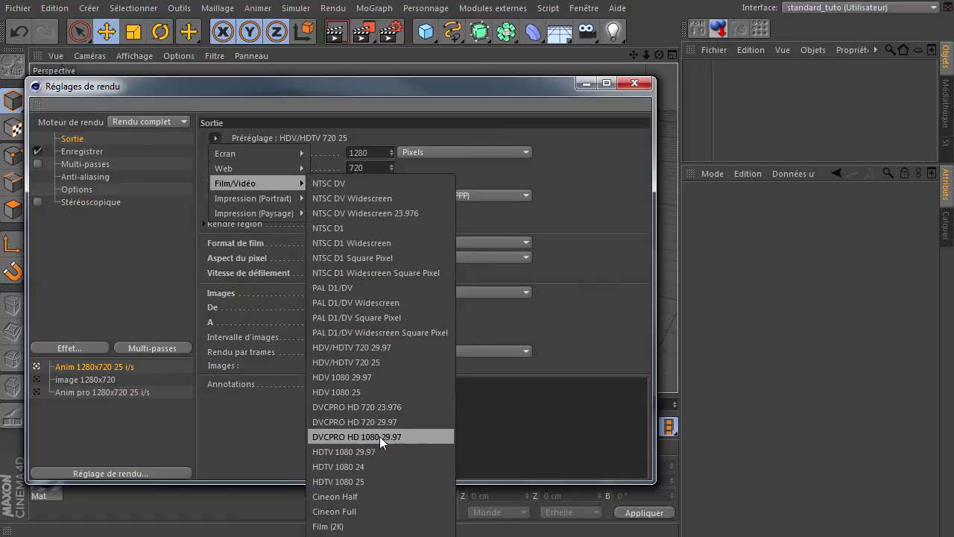
{"action": "left_click", "coordinate": [402, 437]}
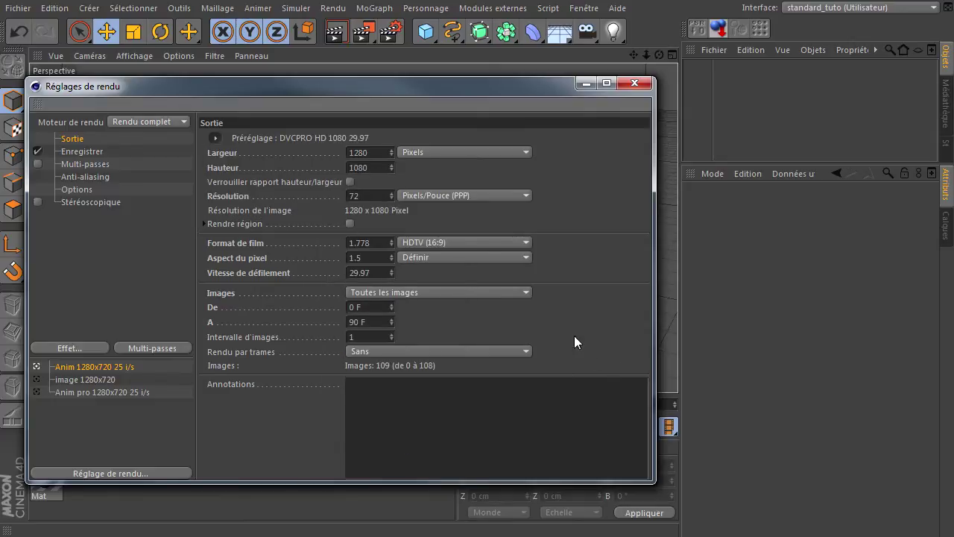
- Set the render output to the Film/Vidéo preset HDV/HDTV 720 25 and close the render settings
{"action": "left_click", "coordinate": [376, 152]}
{"action": "left_click", "coordinate": [560, 278]}
{"action": "left_click", "coordinate": [213, 137]}
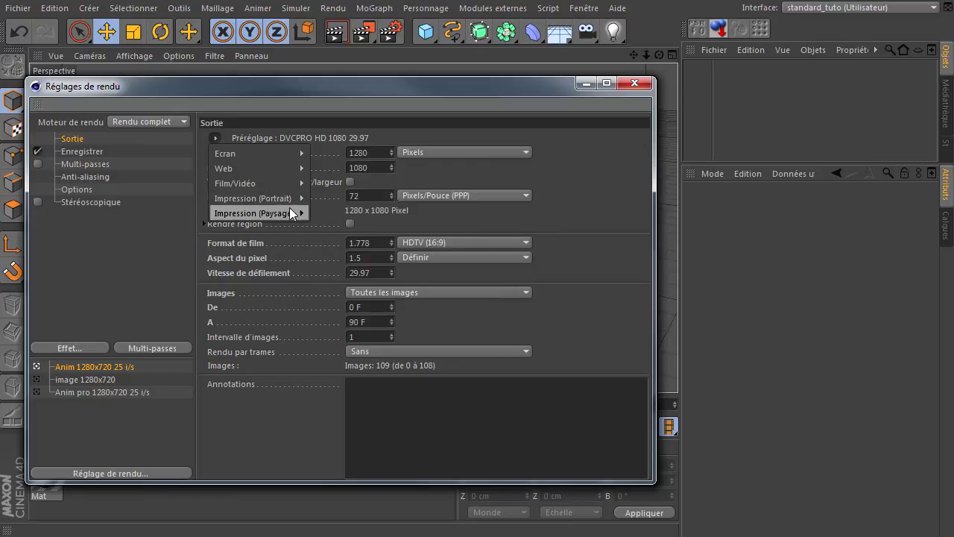
{"action": "mouse_move", "coordinate": [276, 182]}
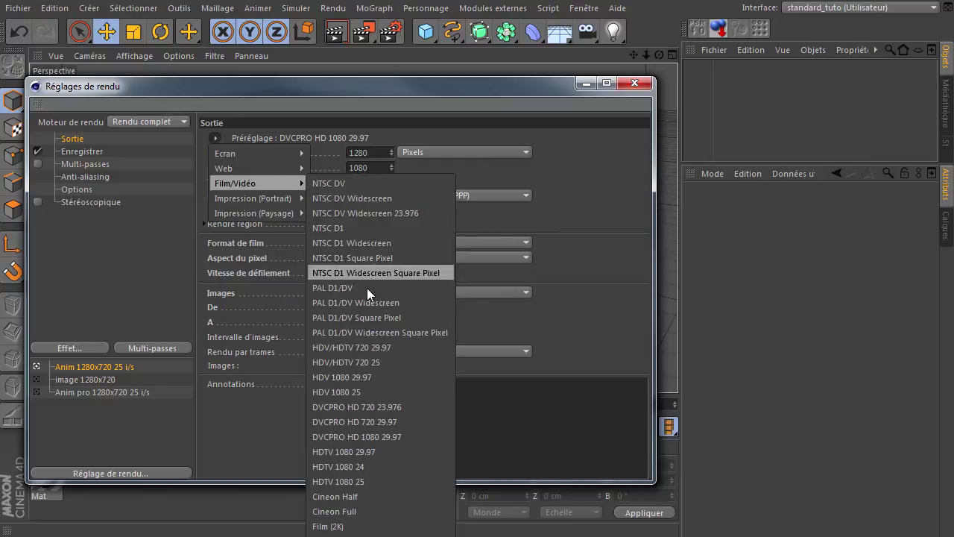
{"action": "left_click", "coordinate": [373, 362]}
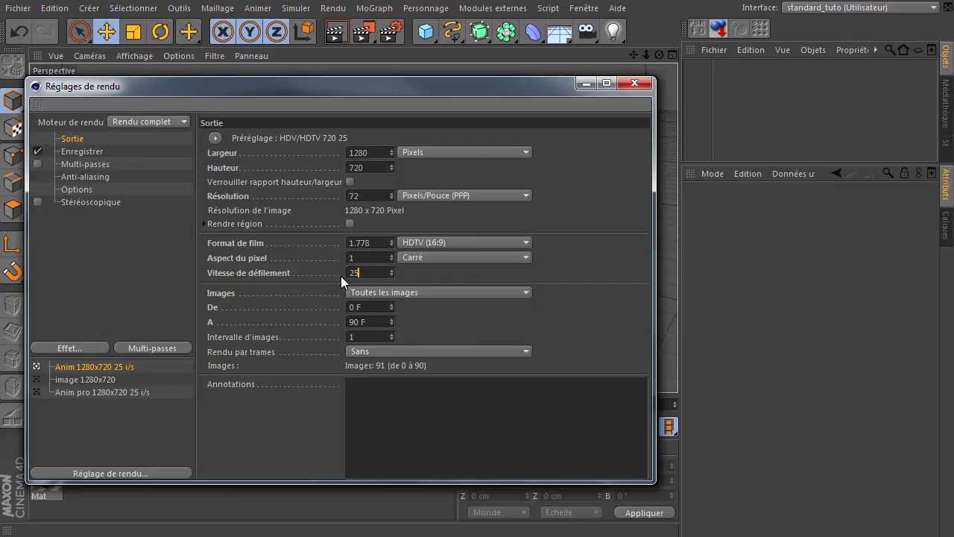
{"action": "left_click", "coordinate": [631, 87]}
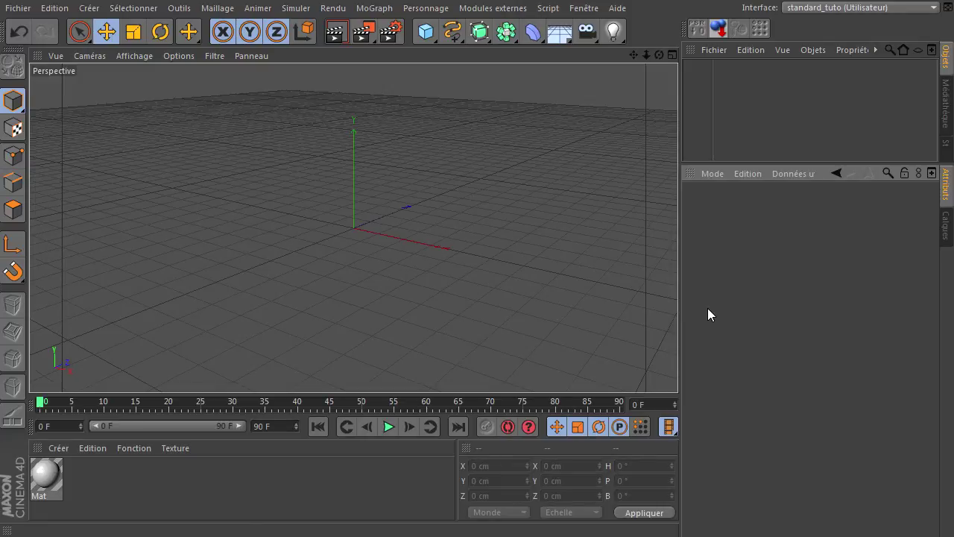
- Compare the project's IPS setting with the frame rate in the render output settings
{"action": "key", "text": "ctrl+d"}
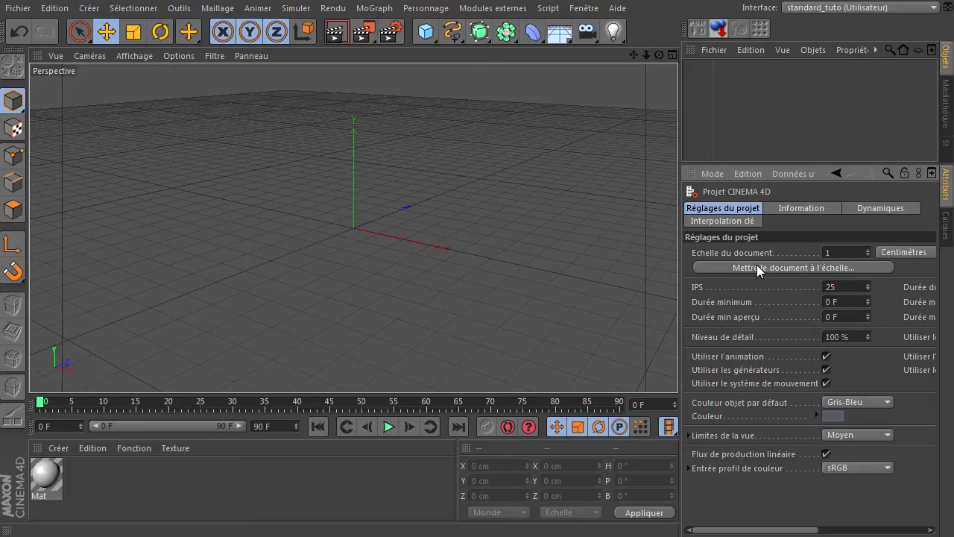
{"action": "left_click", "coordinate": [390, 32]}
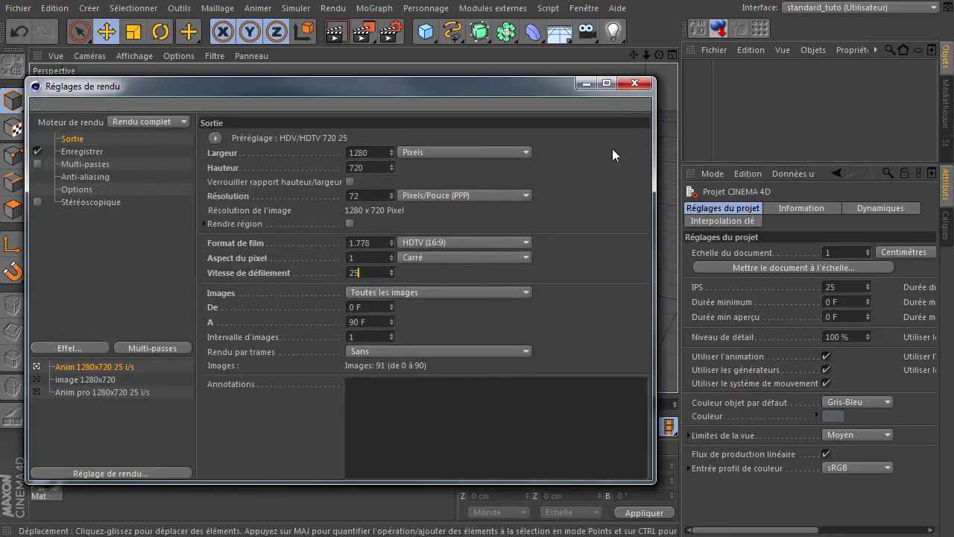
{"action": "left_click", "coordinate": [635, 83]}
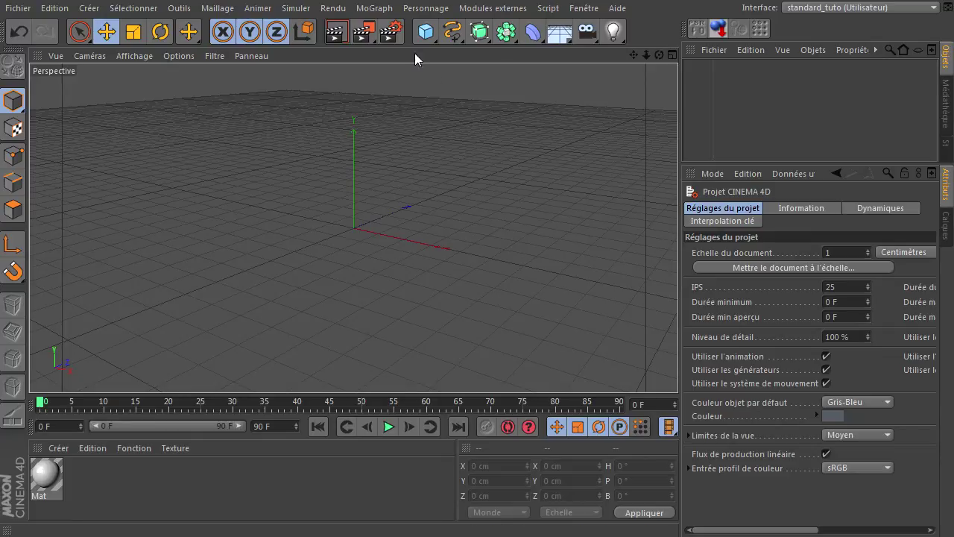
- Try the Physique render engine, view its options, and restore the Rendu complet engine
{"action": "left_click", "coordinate": [392, 31]}
{"action": "left_click", "coordinate": [146, 120]}
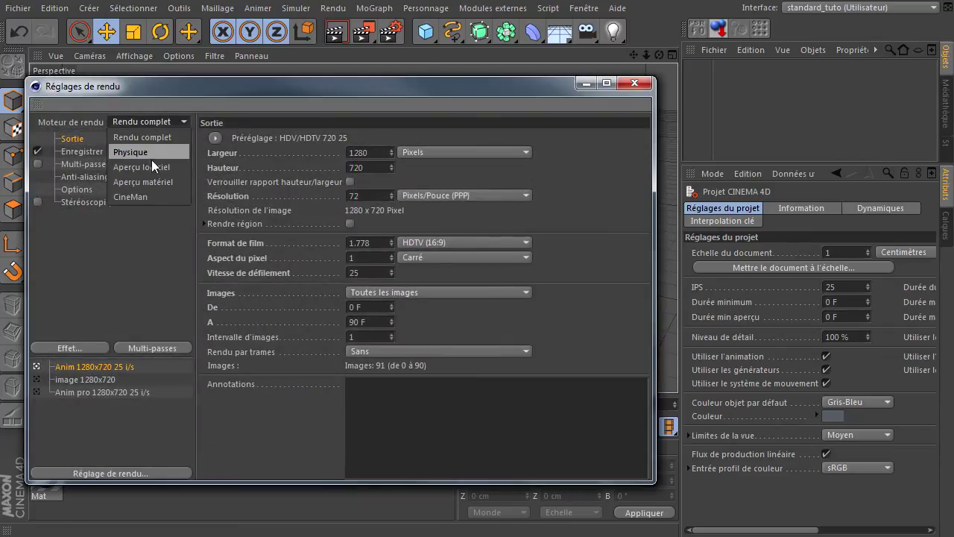
{"action": "left_click", "coordinate": [155, 153]}
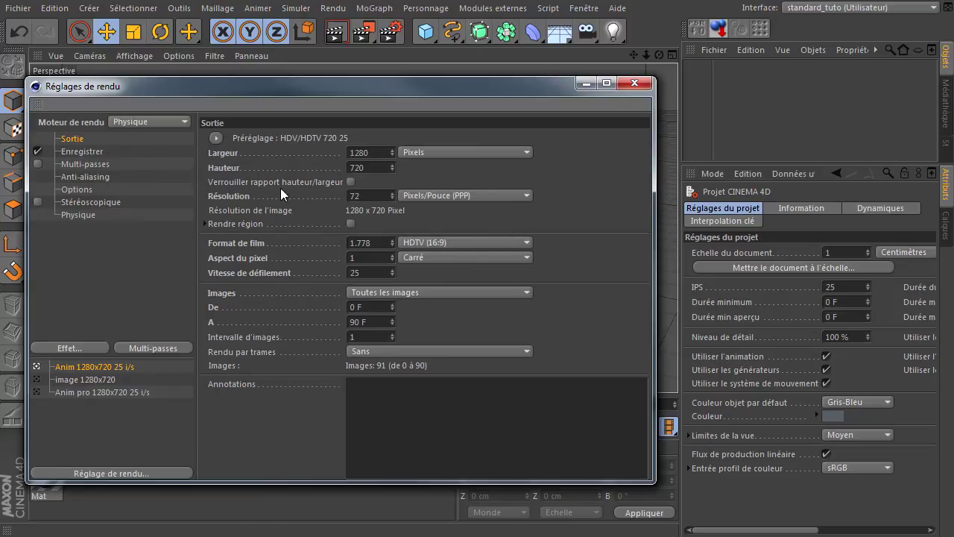
{"action": "left_click", "coordinate": [79, 214]}
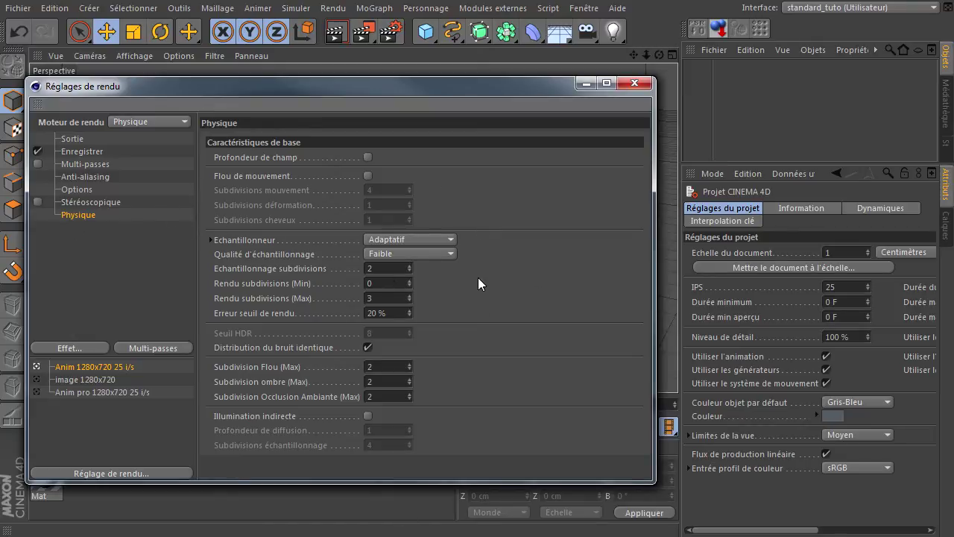
{"action": "left_click", "coordinate": [144, 123]}
{"action": "left_click", "coordinate": [142, 133]}
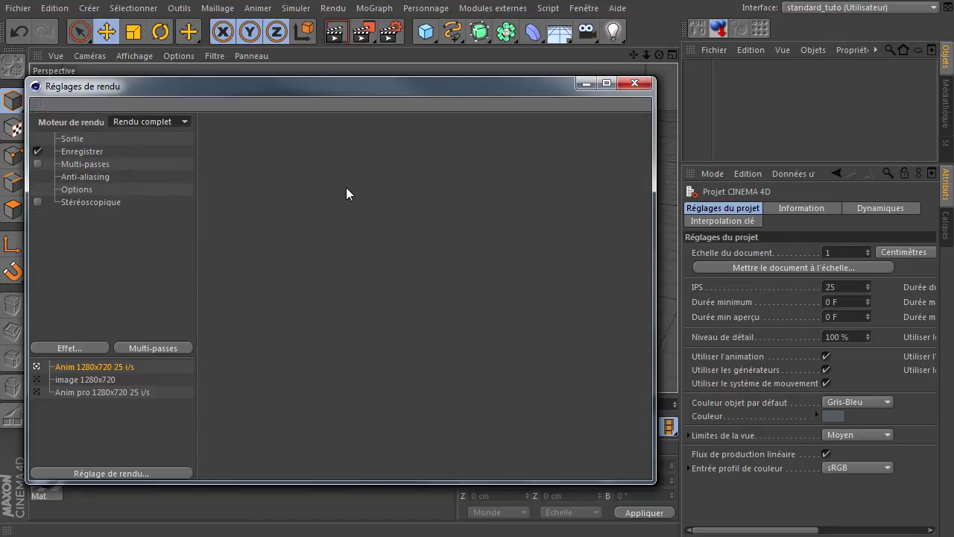
{"action": "left_click", "coordinate": [635, 83]}
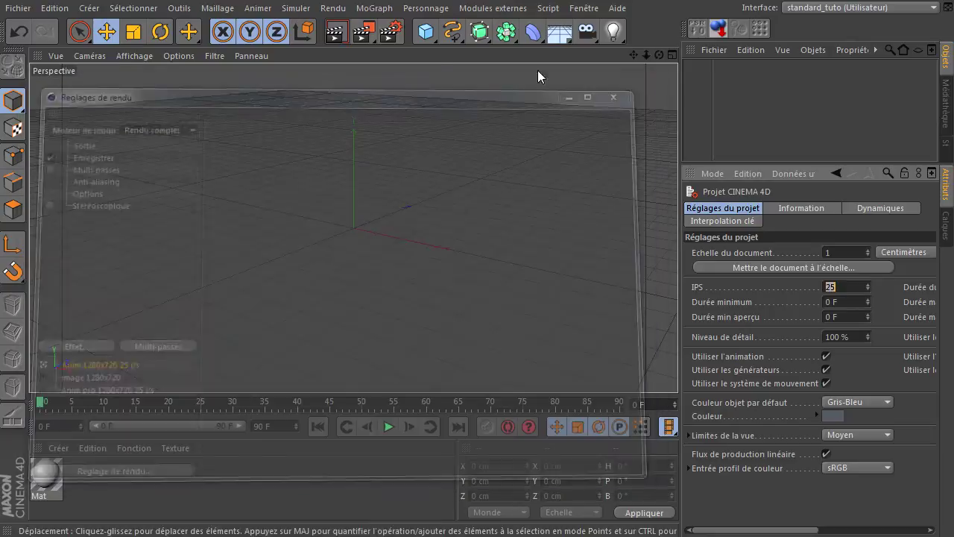
- Add the Illumination globale effect to the render settings
{"action": "left_click", "coordinate": [398, 33]}
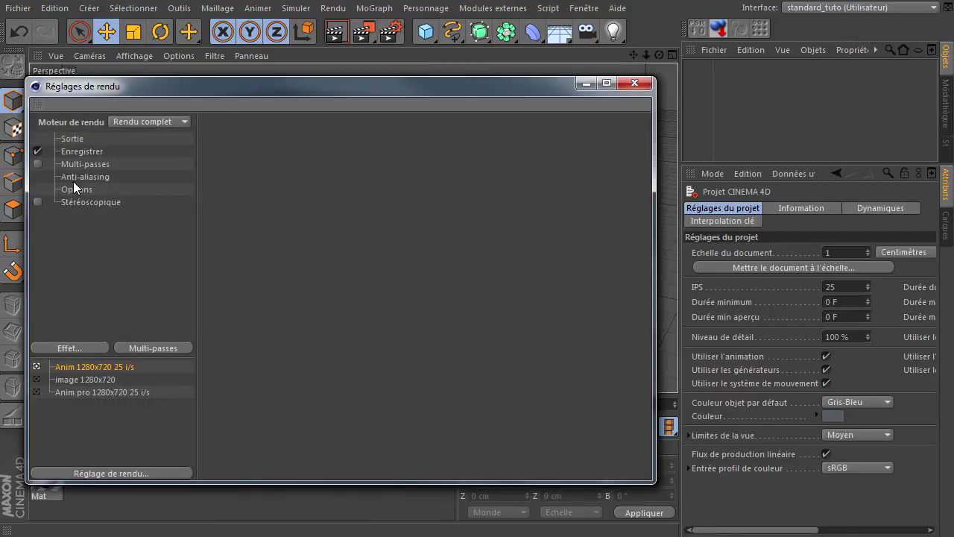
{"action": "left_click", "coordinate": [71, 345]}
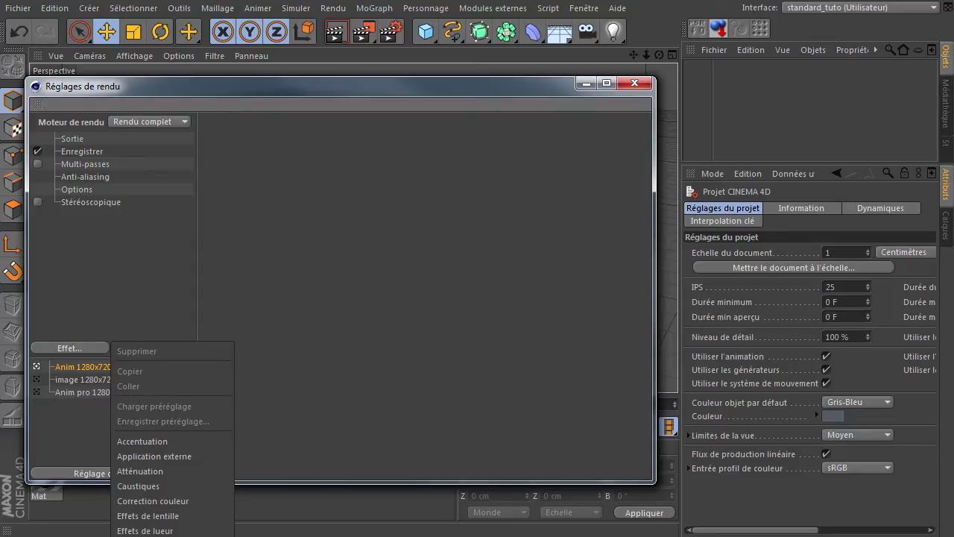
{"action": "left_click", "coordinate": [195, 536]}
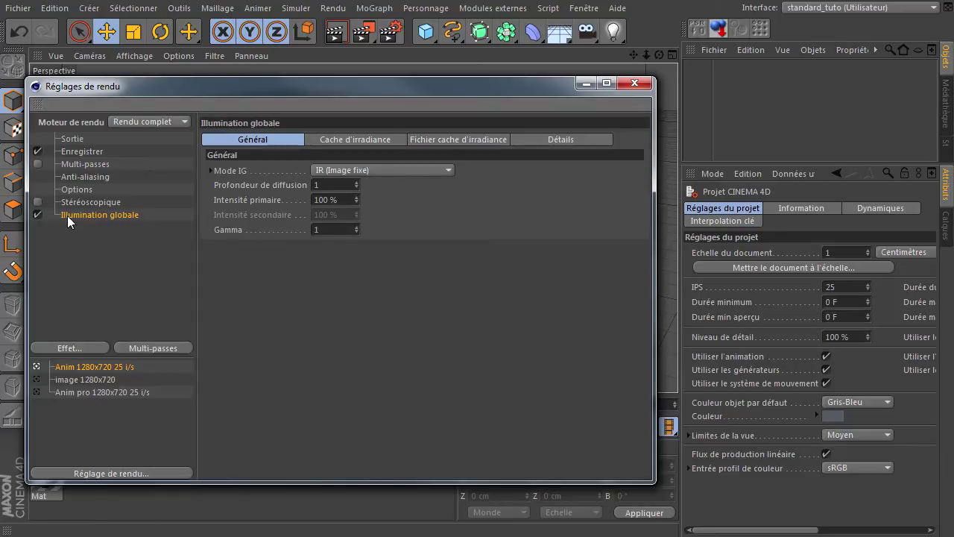
- Examine the general, irradiance cache, cache file and detail options of the Illumination globale effect
{"action": "left_click", "coordinate": [329, 135]}
{"action": "left_click", "coordinate": [433, 136]}
{"action": "left_click", "coordinate": [552, 139]}
{"action": "left_click", "coordinate": [294, 139]}
{"action": "left_click", "coordinate": [337, 140]}
{"action": "left_click", "coordinate": [437, 139]}
{"action": "left_click", "coordinate": [571, 140]}
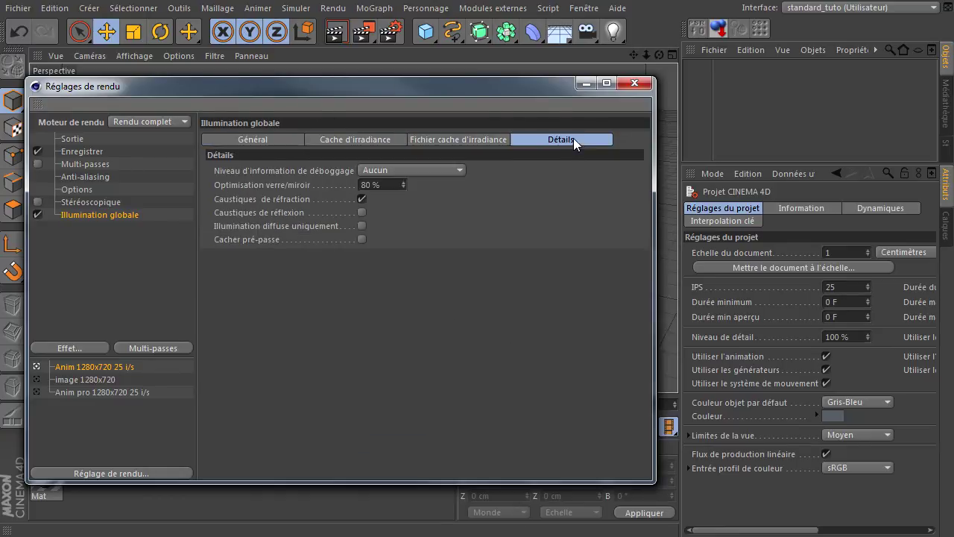
{"action": "left_click", "coordinate": [257, 139]}
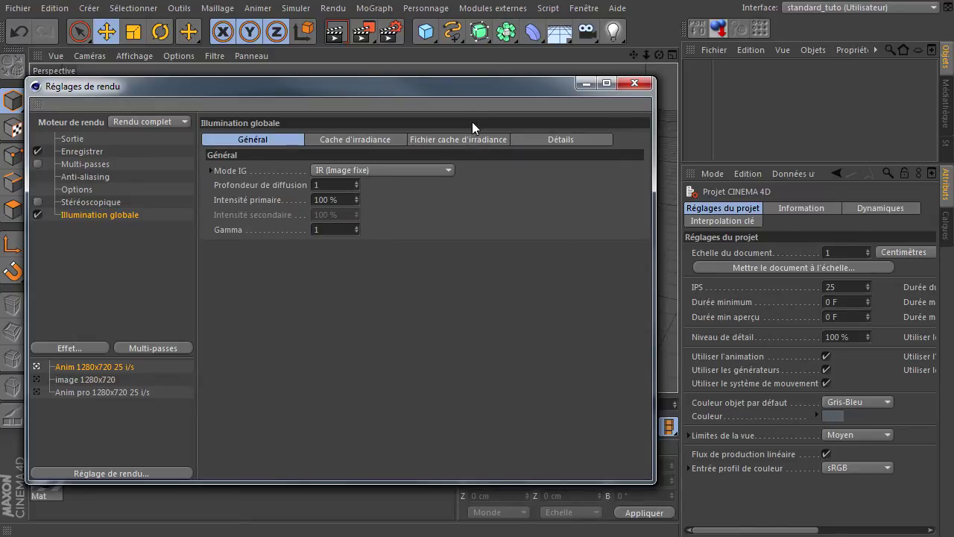
- Disable Illumination globale and add the Occlusion ambiante effect in a disabled state
{"action": "left_click_drag", "start_coordinate": [473, 90], "coordinate": [479, 29]}
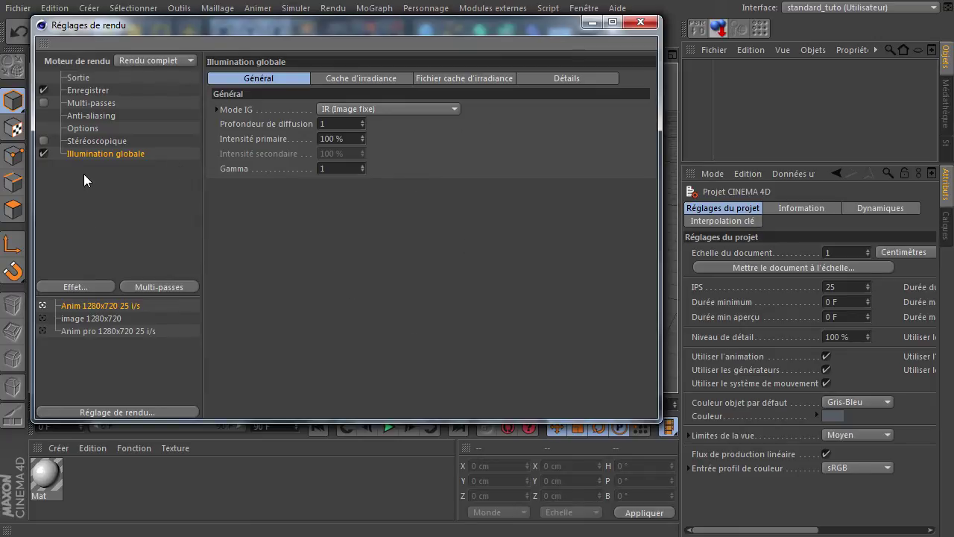
{"action": "left_click", "coordinate": [43, 153]}
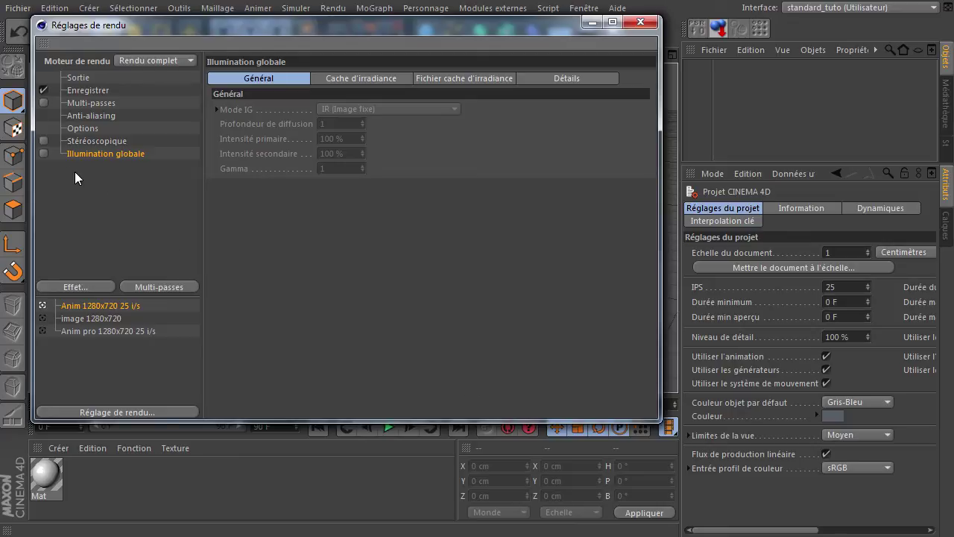
{"action": "left_click", "coordinate": [82, 286]}
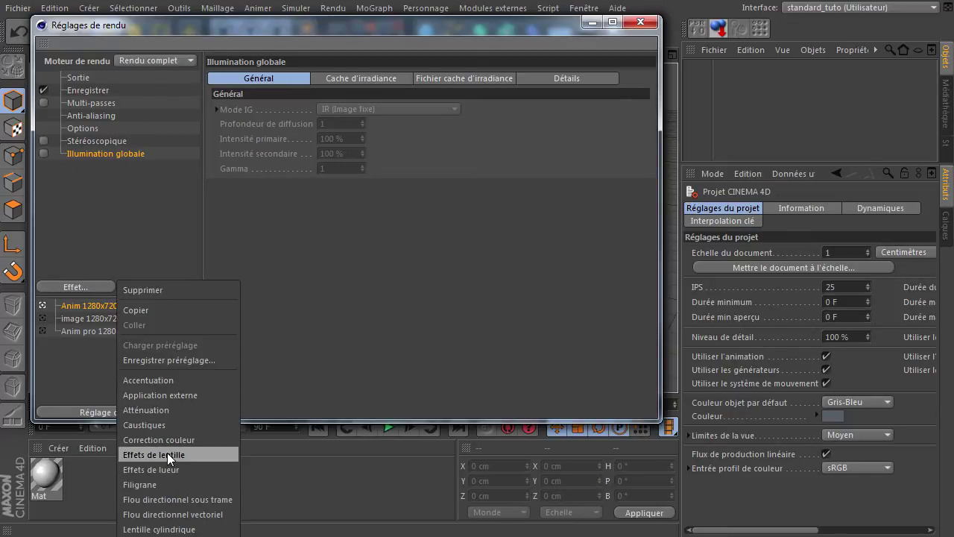
{"action": "left_click", "coordinate": [160, 526]}
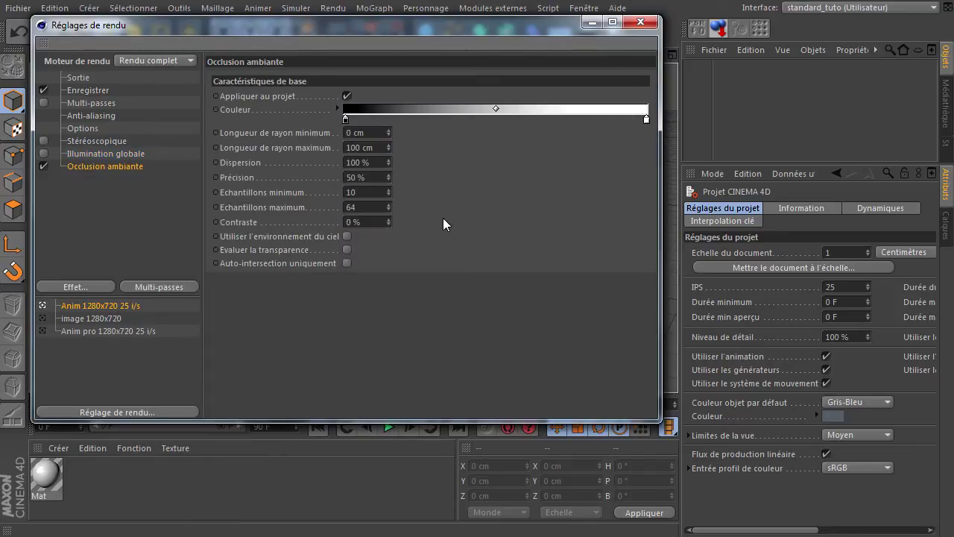
{"action": "left_click", "coordinate": [43, 167]}
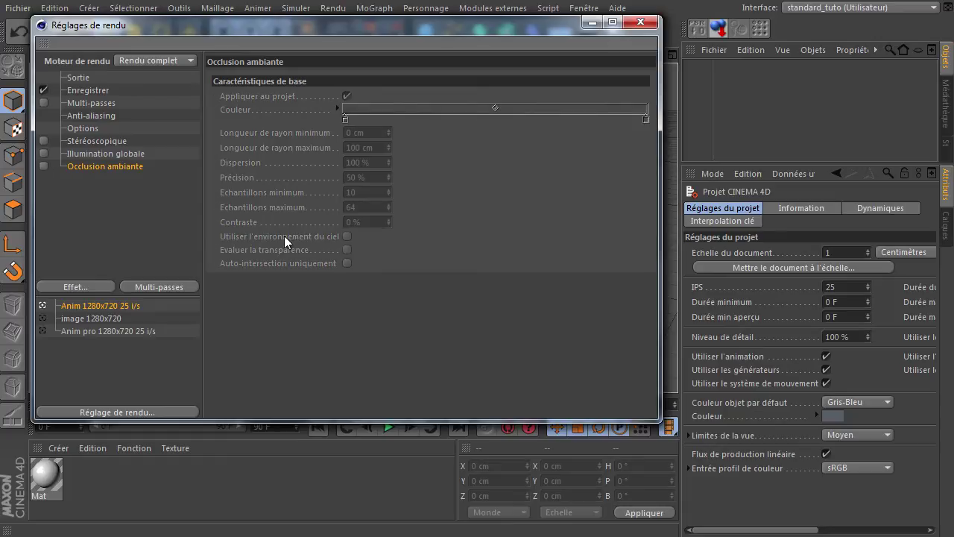
{"action": "left_click", "coordinate": [152, 224]}
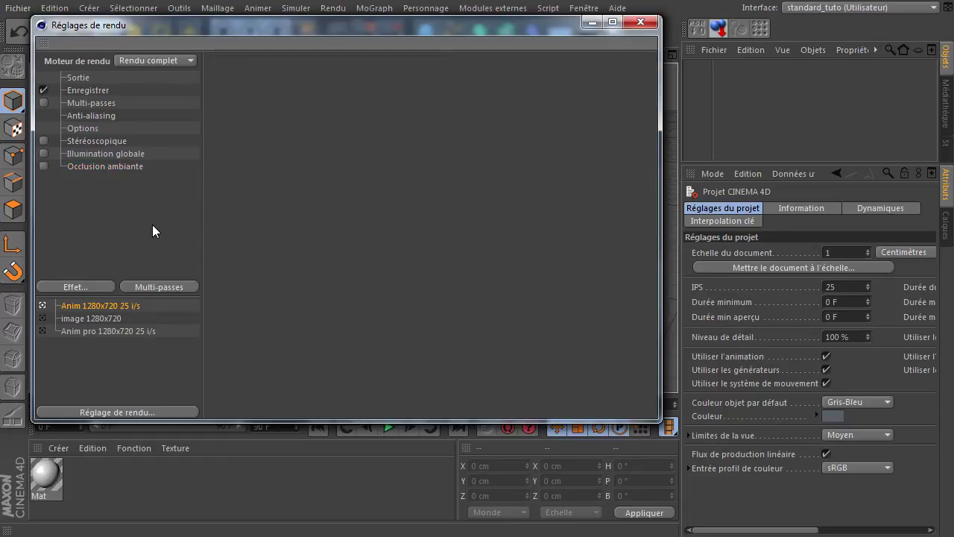
- Review the Illumination globale and Occlusion ambiante entries and close the render settings
{"action": "left_click", "coordinate": [87, 154]}
{"action": "left_click", "coordinate": [84, 166]}
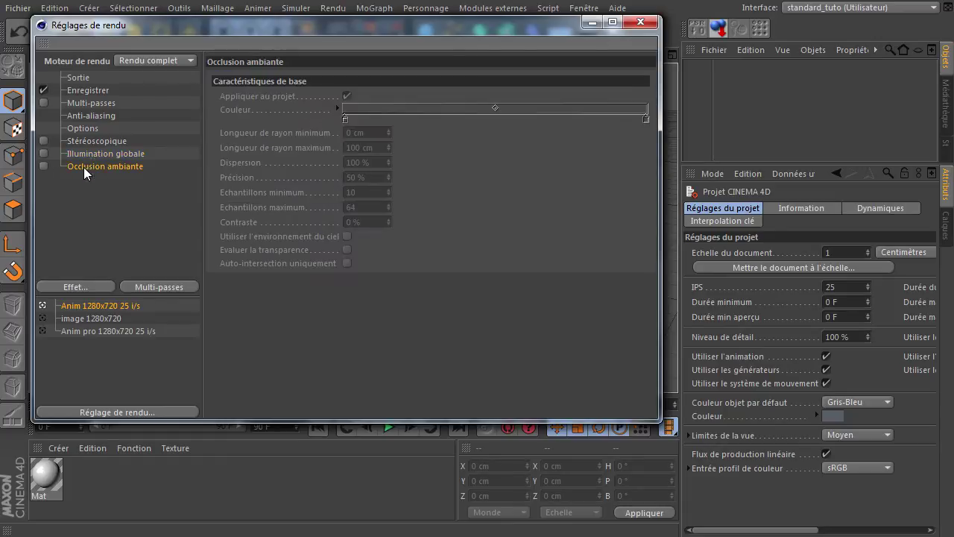
{"action": "left_click", "coordinate": [95, 154]}
{"action": "left_click", "coordinate": [93, 166]}
{"action": "left_click", "coordinate": [148, 221]}
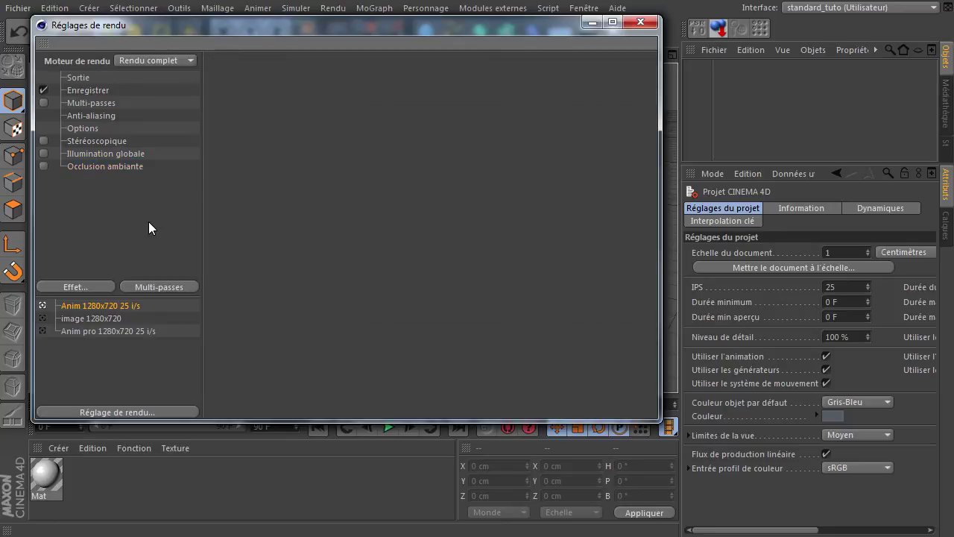
{"action": "left_click", "coordinate": [638, 25]}
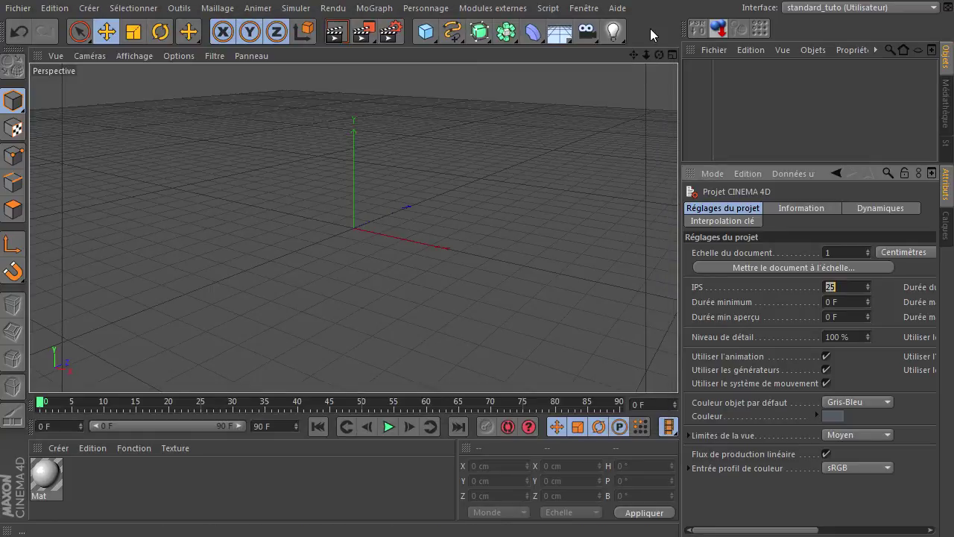
- Delete the Mat material from the scene
{"action": "left_click", "coordinate": [555, 158]}
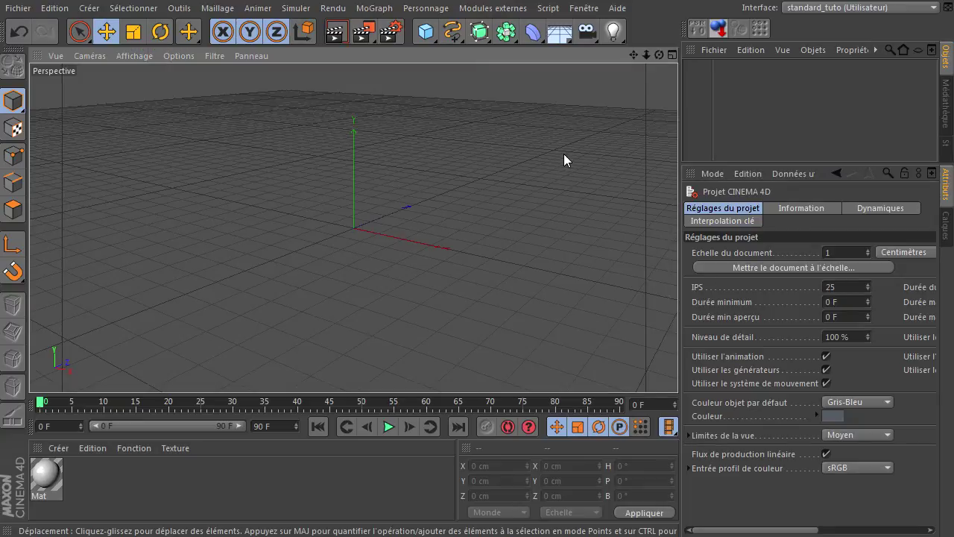
{"action": "left_click_drag", "start_coordinate": [634, 55], "coordinate": [671, 370]}
{"action": "left_click_drag", "start_coordinate": [659, 54], "coordinate": [678, 370]}
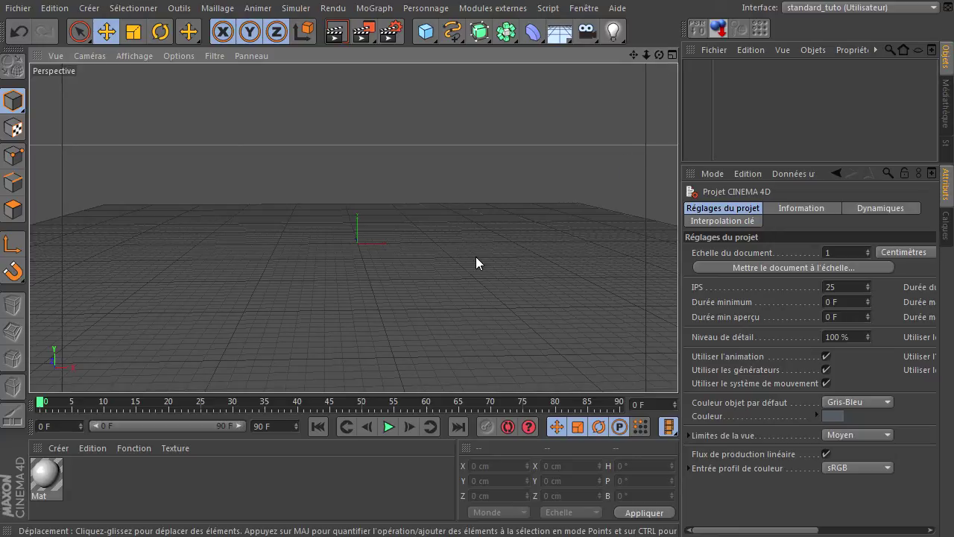
{"action": "left_click_drag", "start_coordinate": [659, 54], "coordinate": [678, 370]}
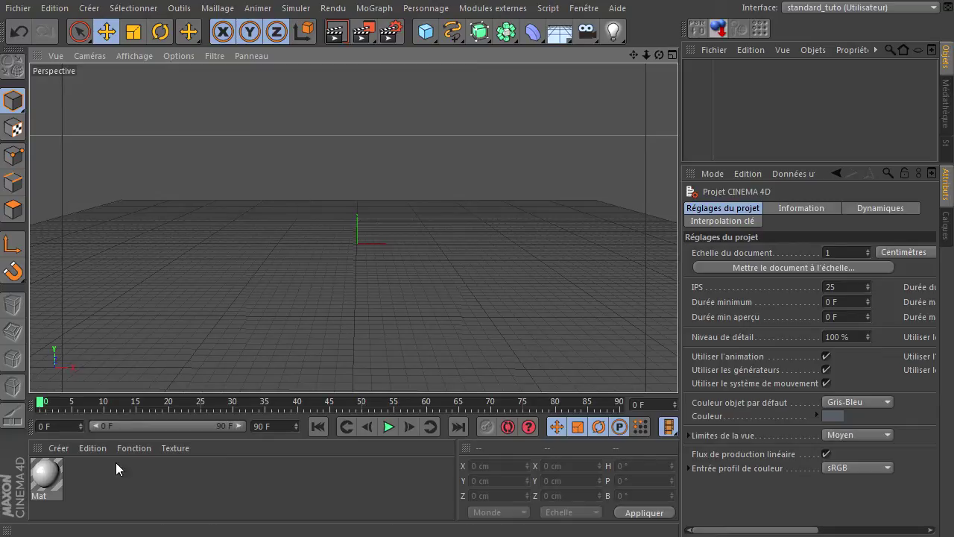
{"action": "left_click", "coordinate": [38, 479]}
{"action": "key", "text": "Delete"}
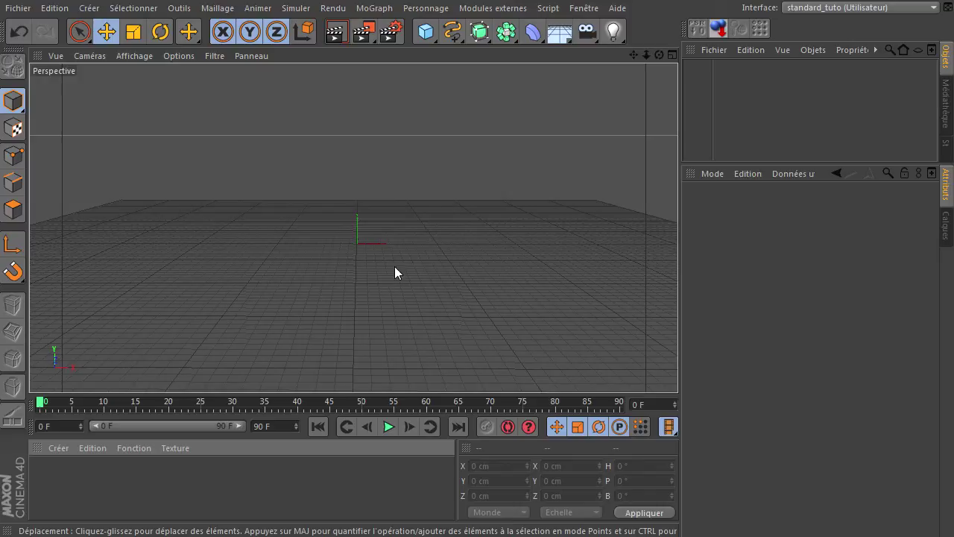
- Add an Omni light to the scene and set its shadows to Adaptatives
{"action": "left_click", "coordinate": [614, 37]}
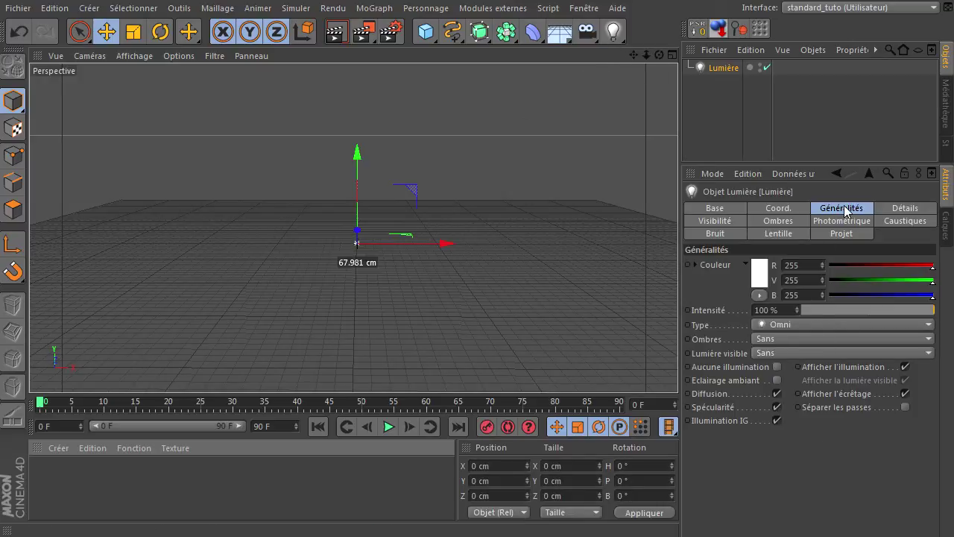
{"action": "left_click", "coordinate": [796, 338]}
{"action": "left_click", "coordinate": [798, 395]}
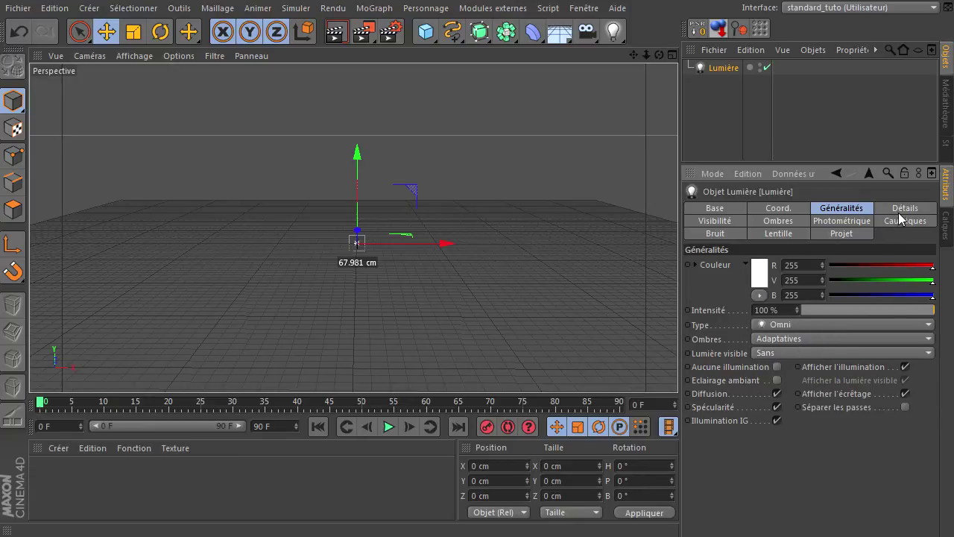
- Enable both the Illumination globale and Occlusion ambiante effects in the render settings
{"action": "left_click", "coordinate": [390, 31]}
{"action": "left_click", "coordinate": [75, 287]}
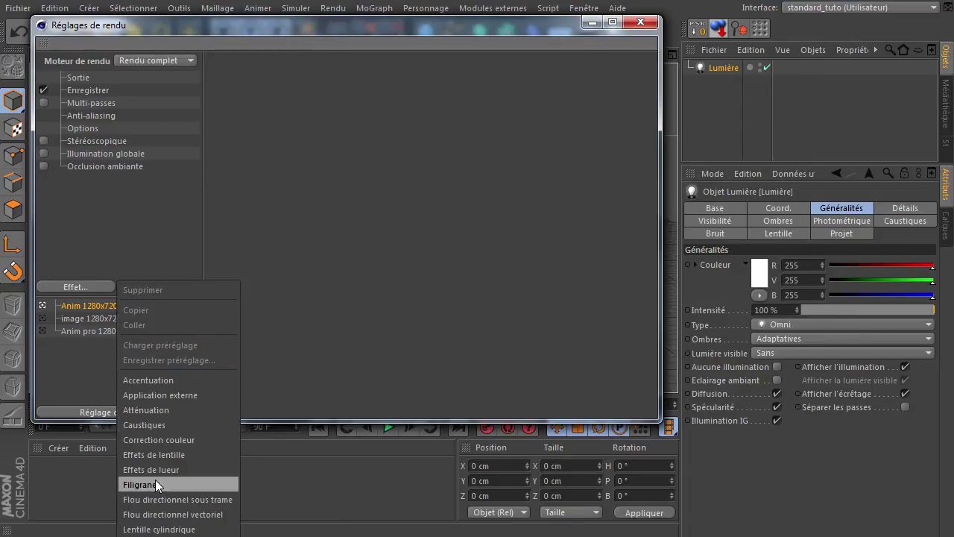
{"action": "left_click", "coordinate": [130, 274]}
{"action": "left_click", "coordinate": [88, 152]}
{"action": "left_click", "coordinate": [96, 166]}
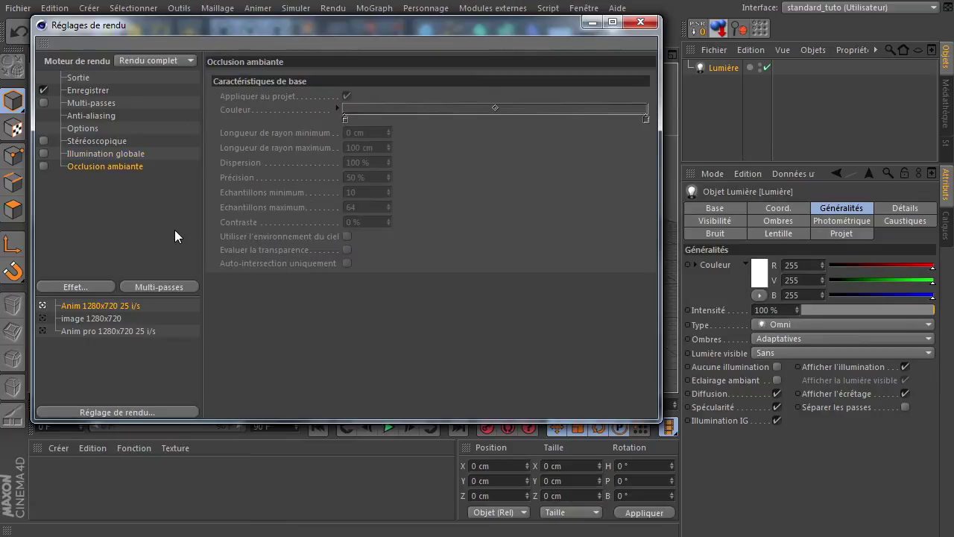
{"action": "left_click", "coordinate": [44, 166]}
{"action": "left_click", "coordinate": [155, 213]}
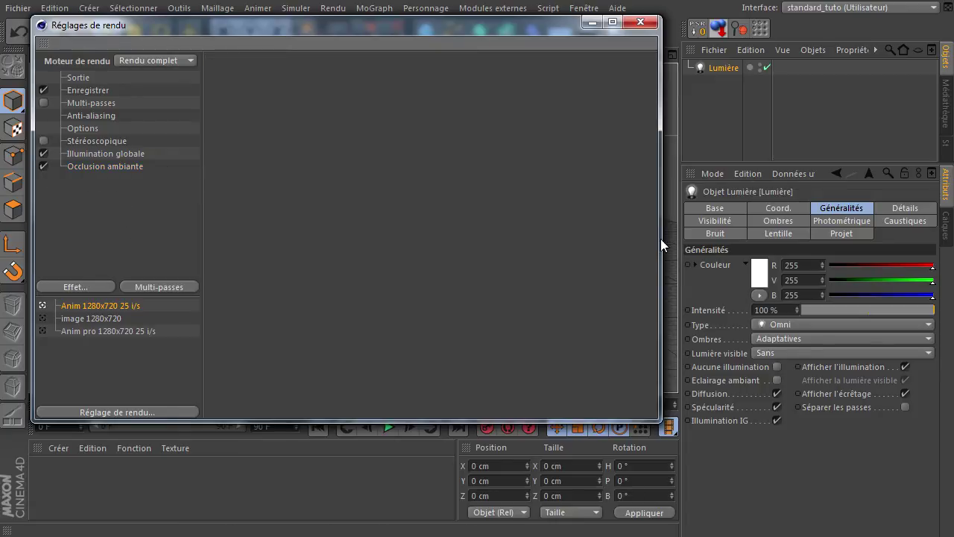
- Close the render settings and add a cylinder primitive to the scene
{"action": "left_click", "coordinate": [642, 24]}
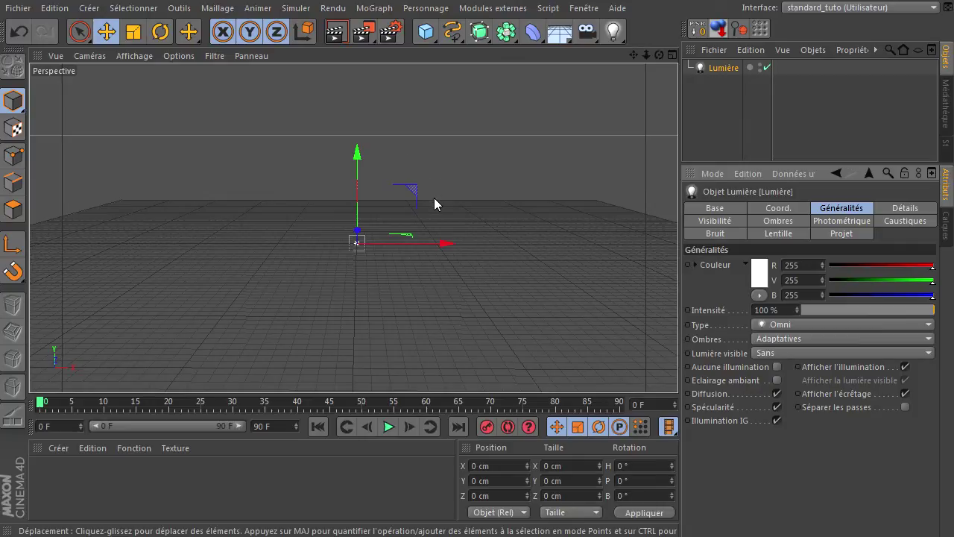
{"action": "left_click", "coordinate": [426, 31]}
{"action": "left_click", "coordinate": [838, 49]}
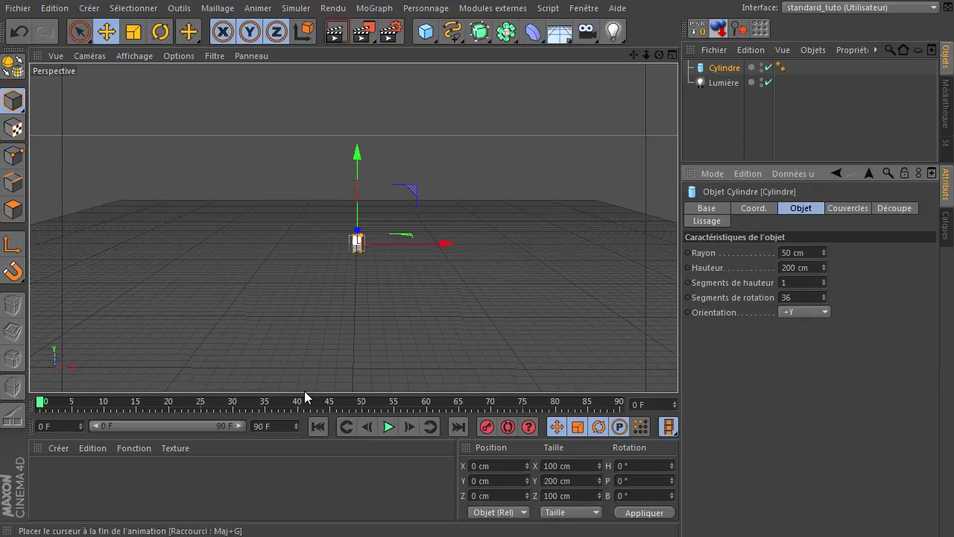
- Set the cylinder to 20 height segments and 48 rotation segments
{"action": "left_click_drag", "start_coordinate": [652, 52], "coordinate": [823, 280]}
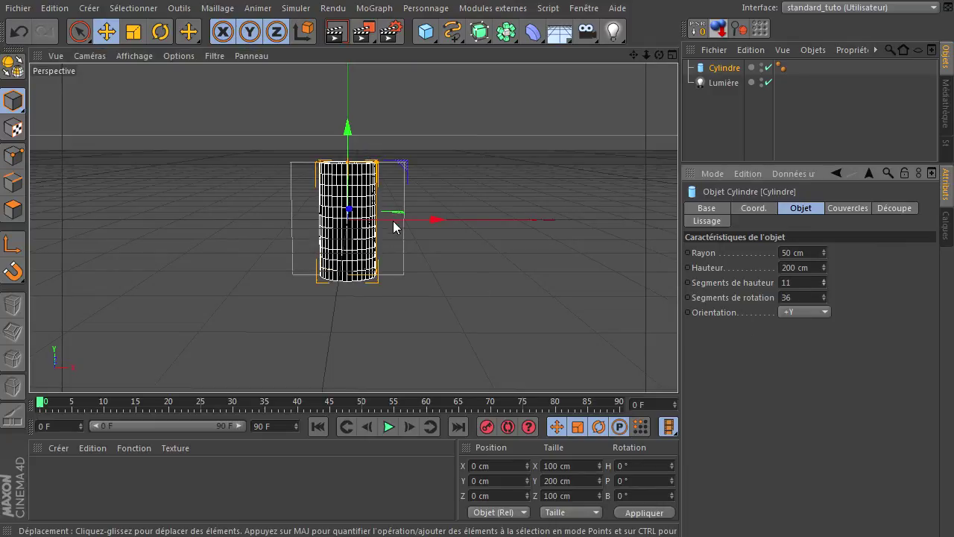
{"action": "left_click", "coordinate": [804, 297]}
{"action": "type", "text": "48"}
{"action": "key", "text": "Return"}
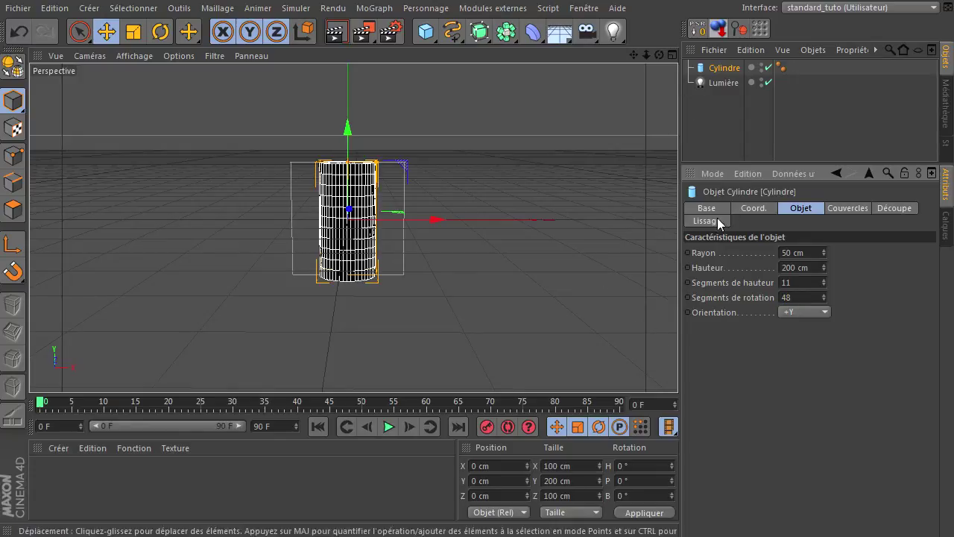
{"action": "left_click_drag", "start_coordinate": [822, 280], "coordinate": [821, 279]}
{"action": "left_click_drag", "start_coordinate": [659, 55], "coordinate": [563, 193]}
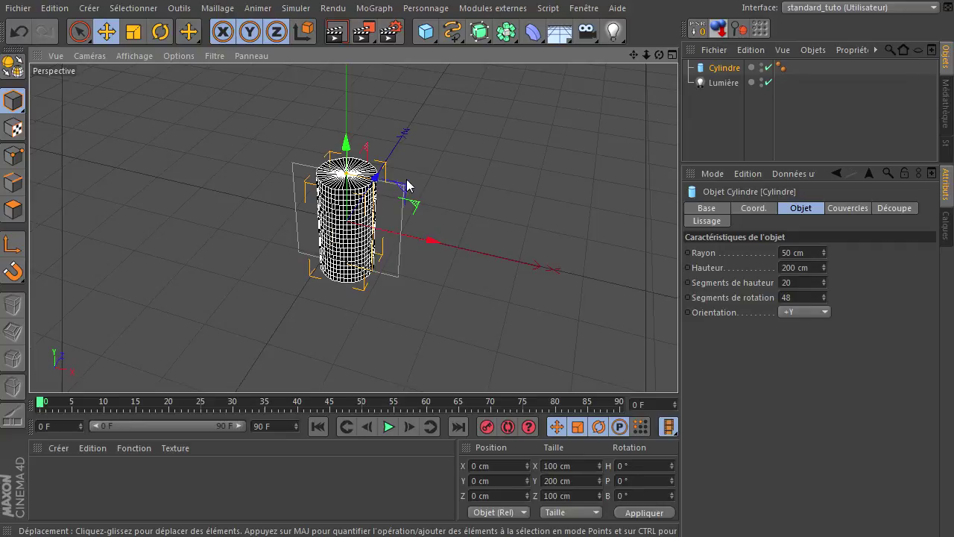
- Move the Lumière light along its Z axis to about 343 cm, behind the cylinder, and deselect it
{"action": "left_click", "coordinate": [727, 83]}
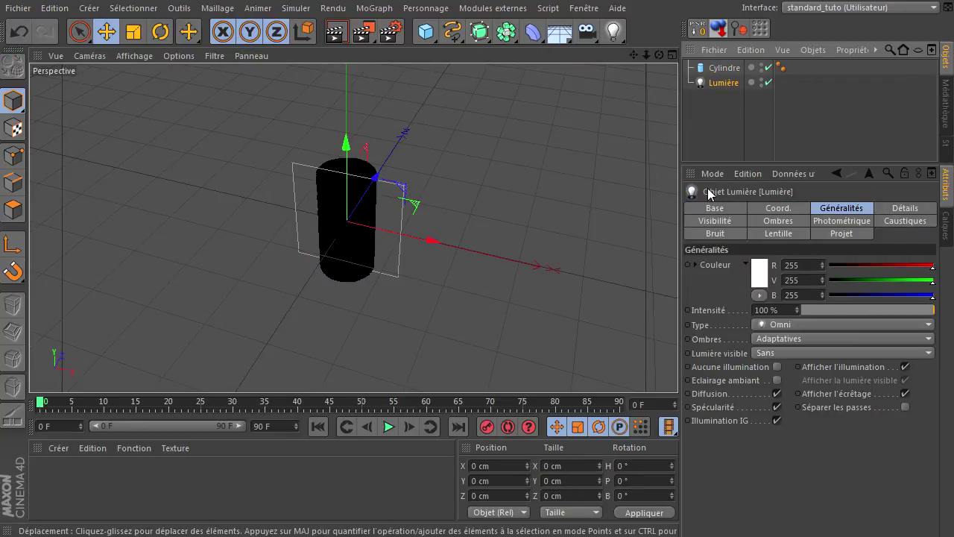
{"action": "left_click_drag", "start_coordinate": [375, 179], "coordinate": [403, 134]}
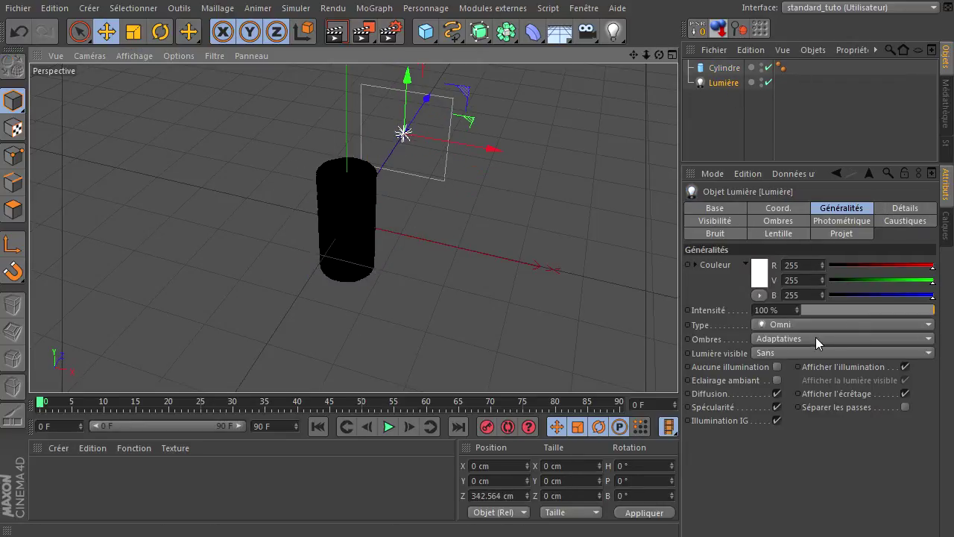
{"action": "left_click", "coordinate": [728, 130]}
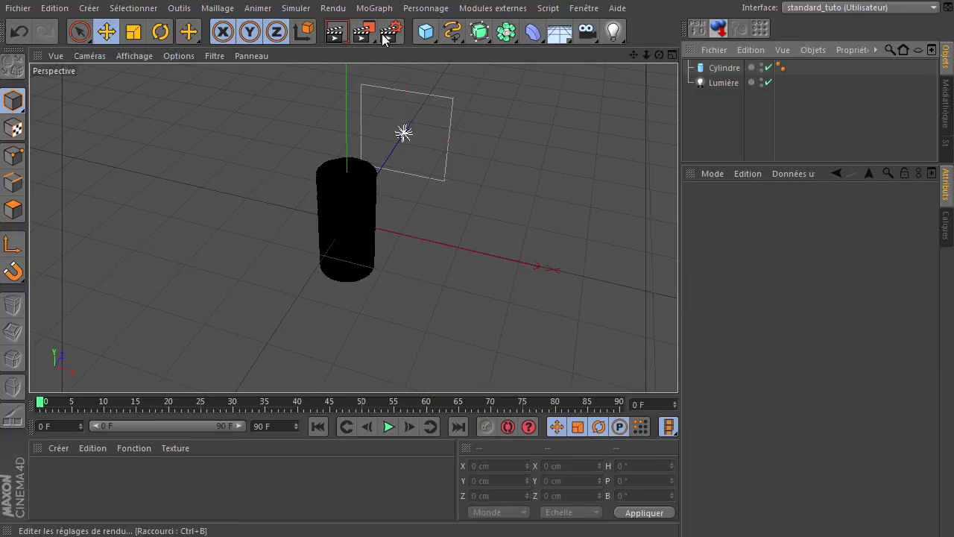
- Set the render output preset to the Film/Vidéo format DVCPRO HD 1080 29.97
{"action": "left_click", "coordinate": [384, 33]}
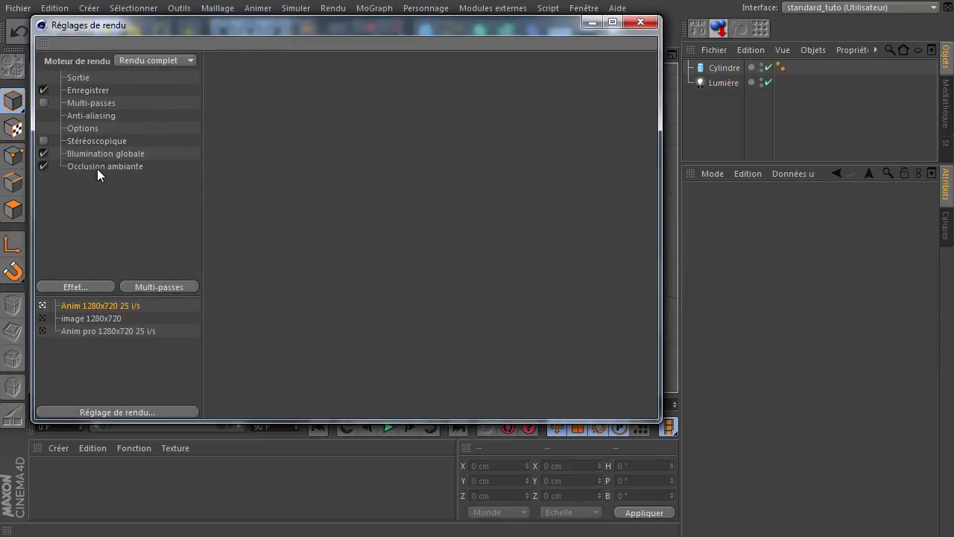
{"action": "left_click", "coordinate": [128, 152]}
{"action": "left_click", "coordinate": [136, 167]}
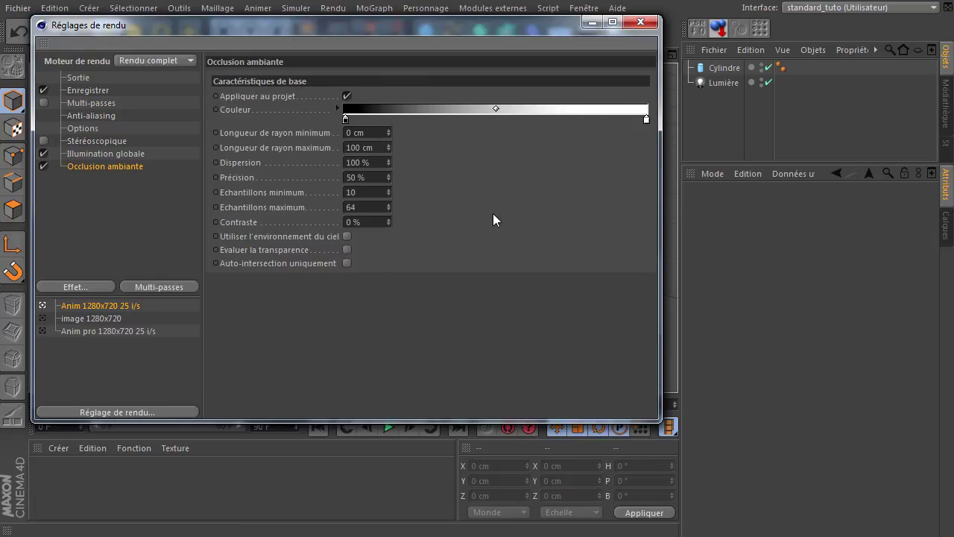
{"action": "left_click", "coordinate": [91, 89]}
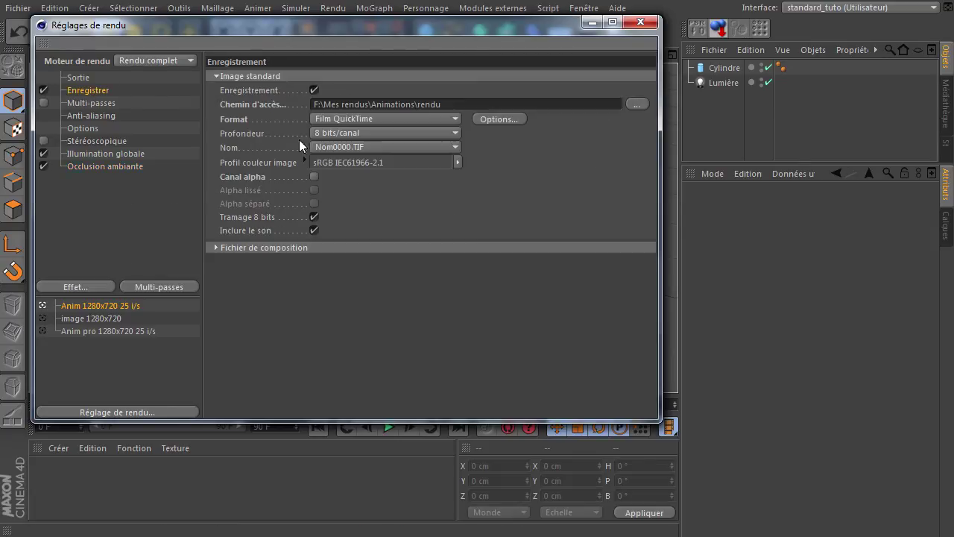
{"action": "left_click", "coordinate": [112, 78]}
{"action": "left_click", "coordinate": [223, 77]}
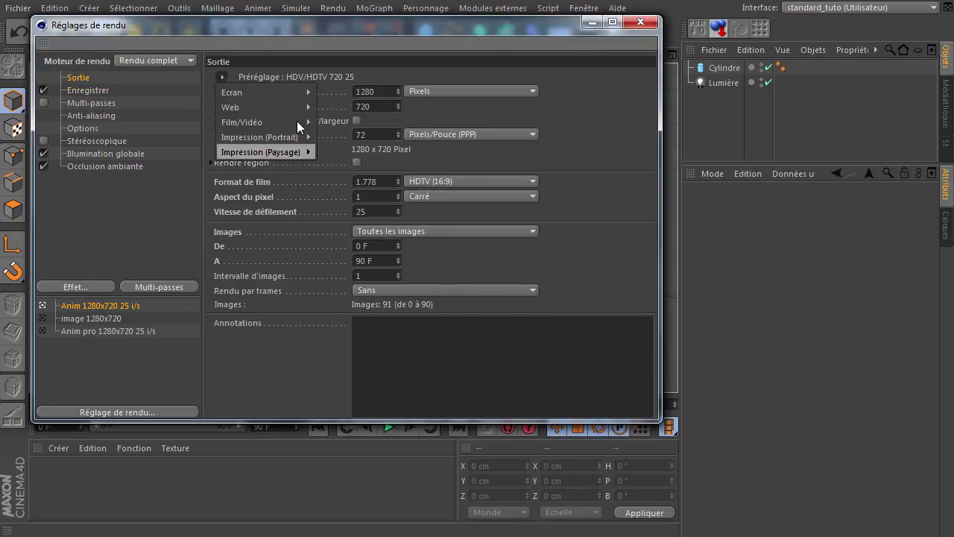
{"action": "mouse_move", "coordinate": [296, 121]}
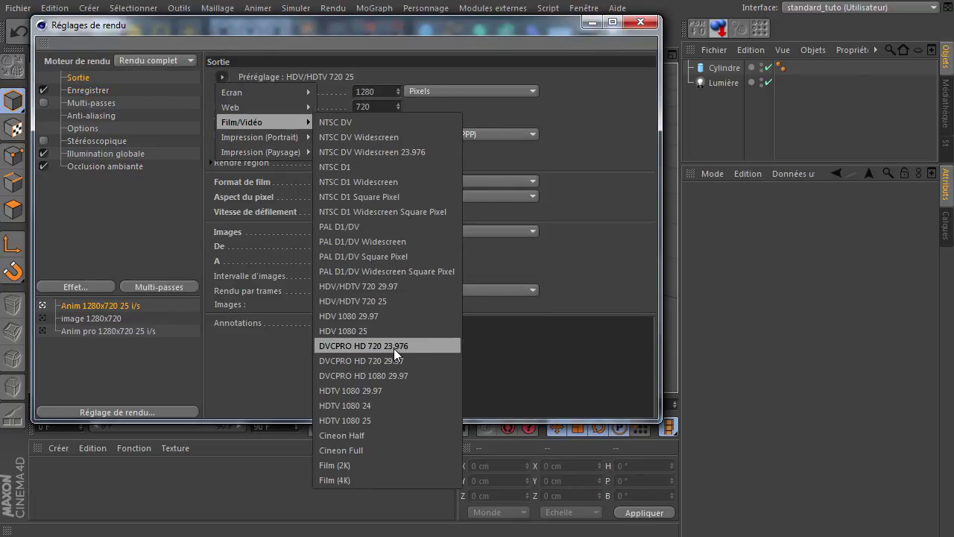
{"action": "left_click", "coordinate": [392, 375]}
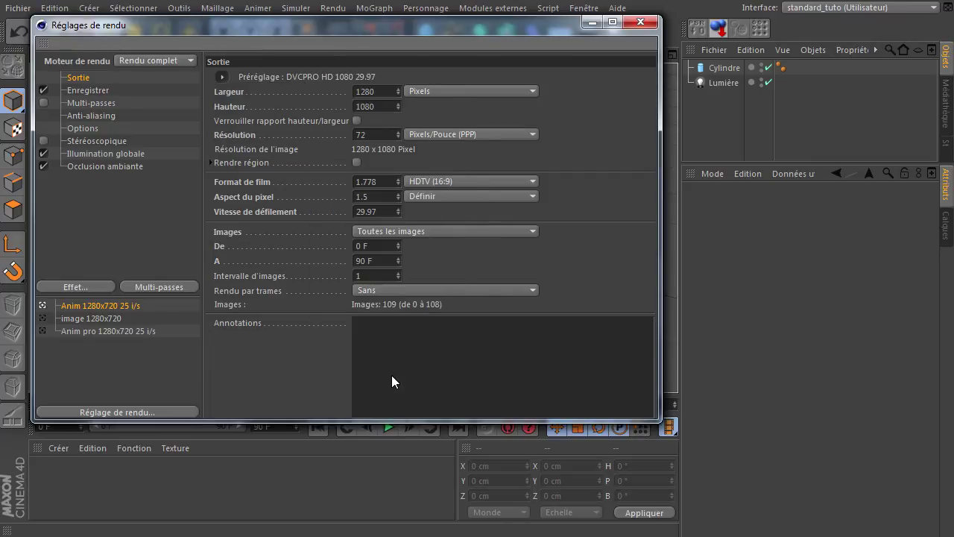
- Set the format of the saved render to Film AVI and open its compression options
{"action": "left_click", "coordinate": [89, 90]}
{"action": "left_click", "coordinate": [372, 118]}
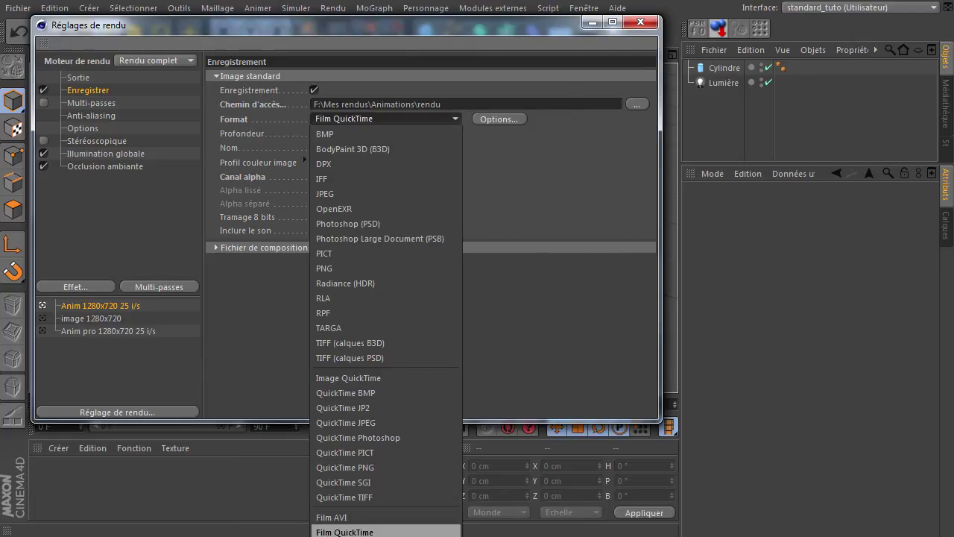
{"action": "left_click", "coordinate": [343, 518]}
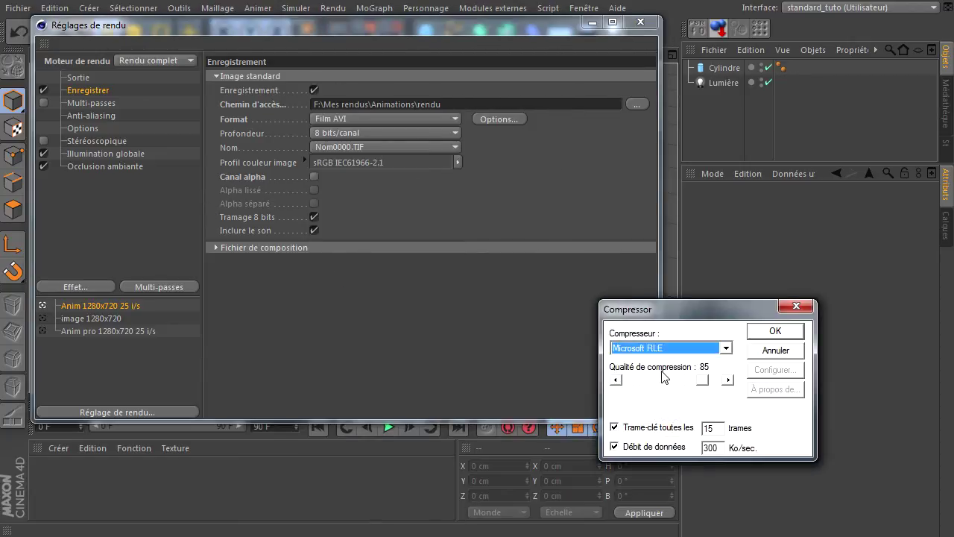
- Examine the available AVI compressors and the Xvid MPEG-4 Codec configuration, and close the compression dialog and render settings
{"action": "left_click_drag", "start_coordinate": [683, 321], "coordinate": [471, 242]}
{"action": "left_click", "coordinate": [483, 269]}
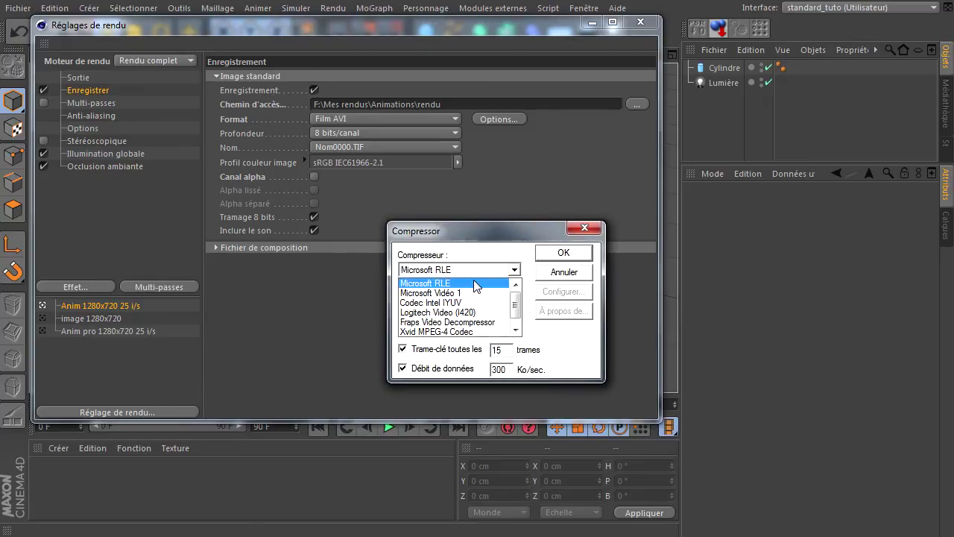
{"action": "left_click", "coordinate": [515, 331]}
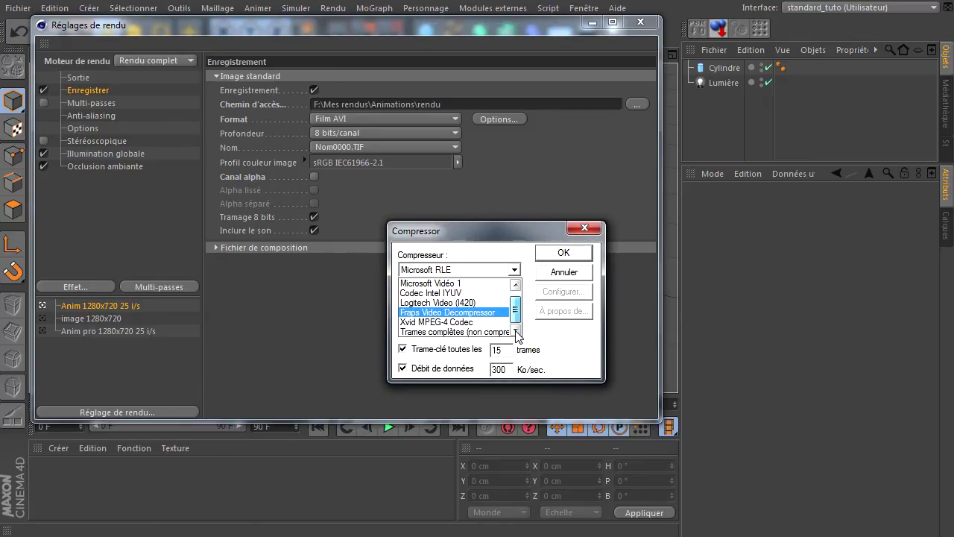
{"action": "left_click", "coordinate": [471, 313]}
{"action": "left_click", "coordinate": [486, 269]}
{"action": "left_click", "coordinate": [476, 322]}
{"action": "left_click", "coordinate": [559, 295]}
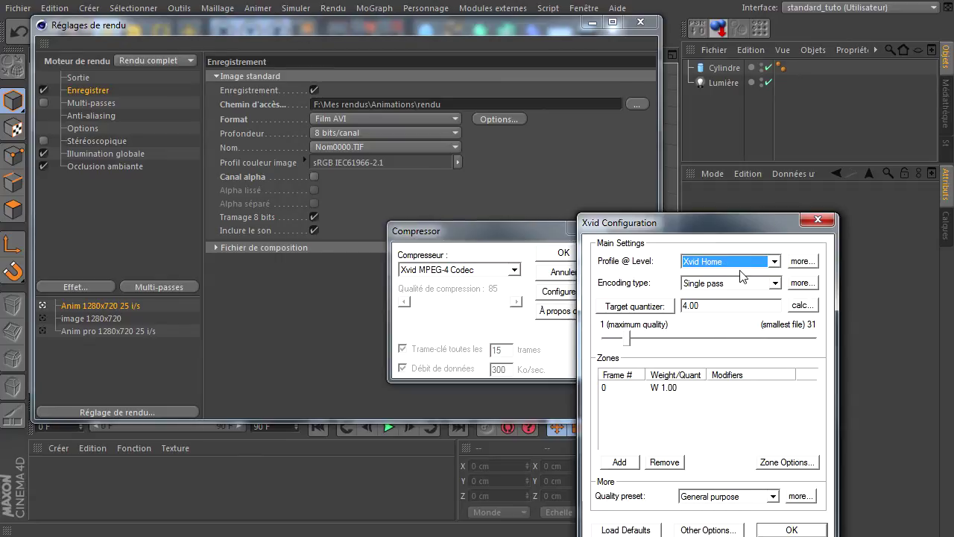
{"action": "left_click", "coordinate": [790, 529]}
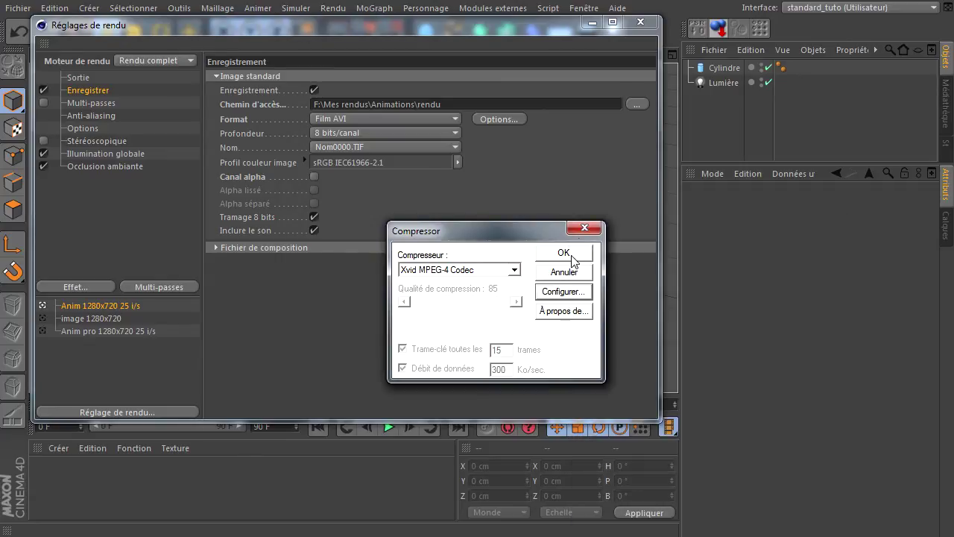
{"action": "left_click", "coordinate": [584, 230]}
{"action": "left_click", "coordinate": [641, 22]}
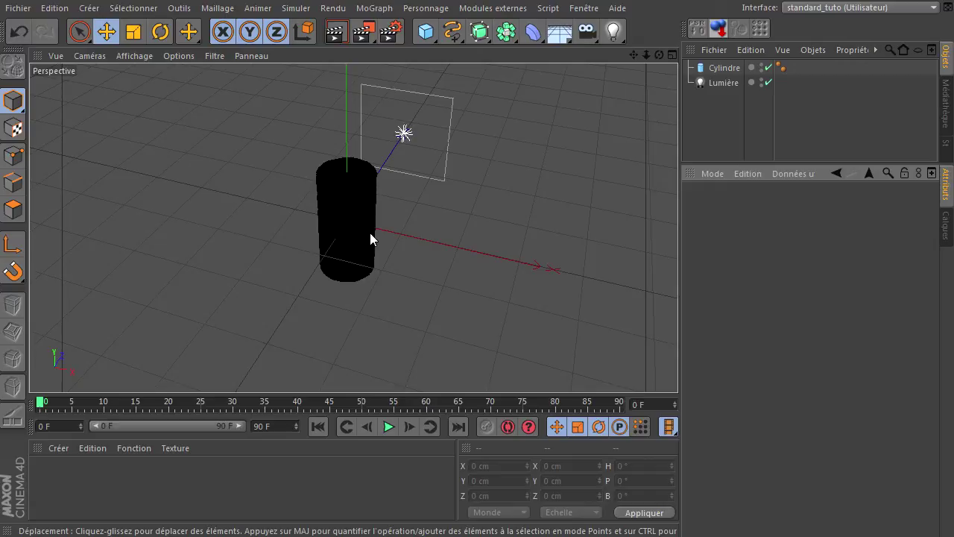
- Set the light's shadows to Masques d'ombres (ombres diffuses) and open its detailed shadow settings
{"action": "left_click_drag", "start_coordinate": [659, 55], "coordinate": [678, 369]}
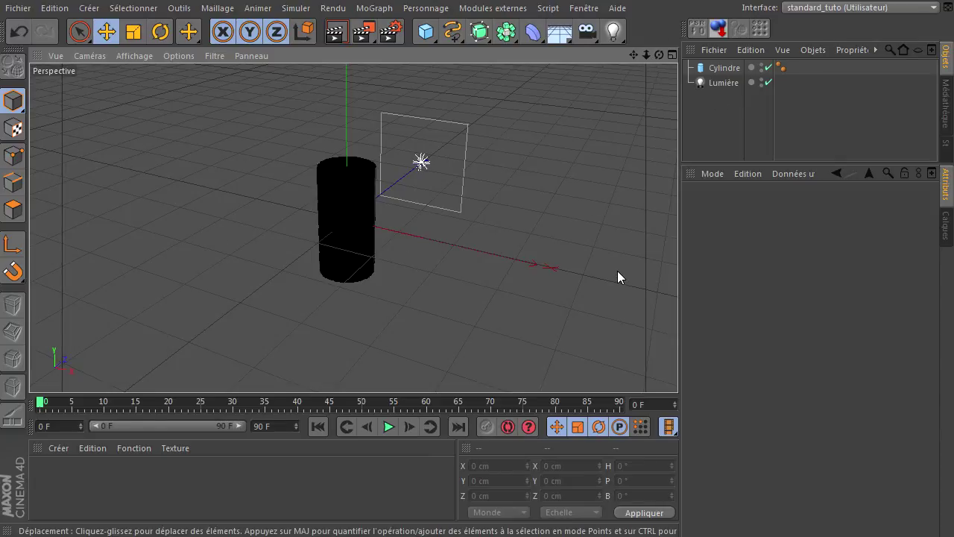
{"action": "left_click", "coordinate": [730, 82]}
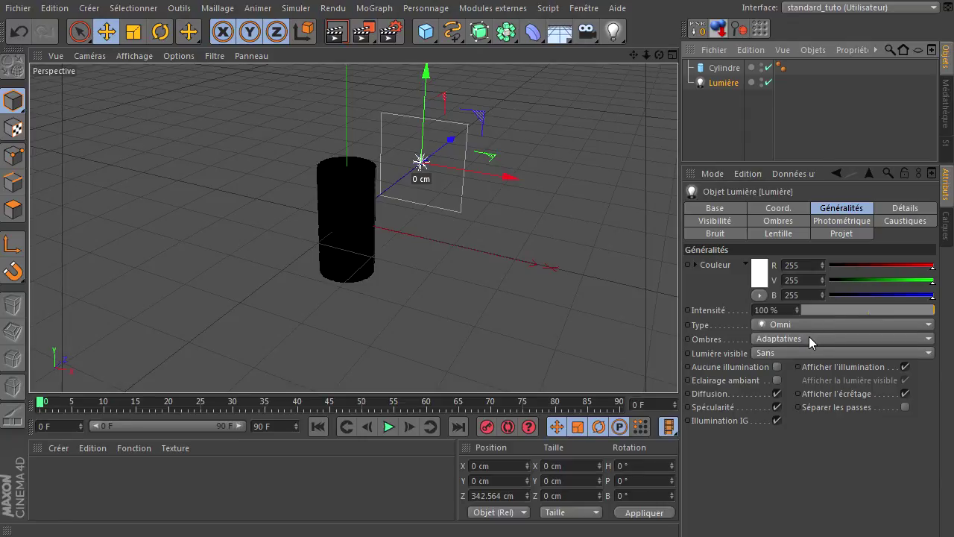
{"action": "left_click", "coordinate": [768, 338]}
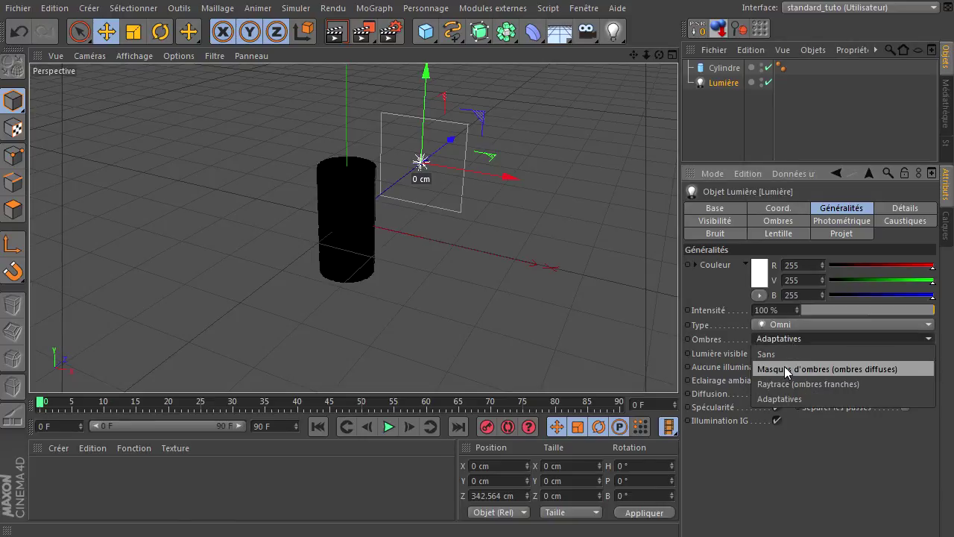
{"action": "left_click", "coordinate": [784, 367]}
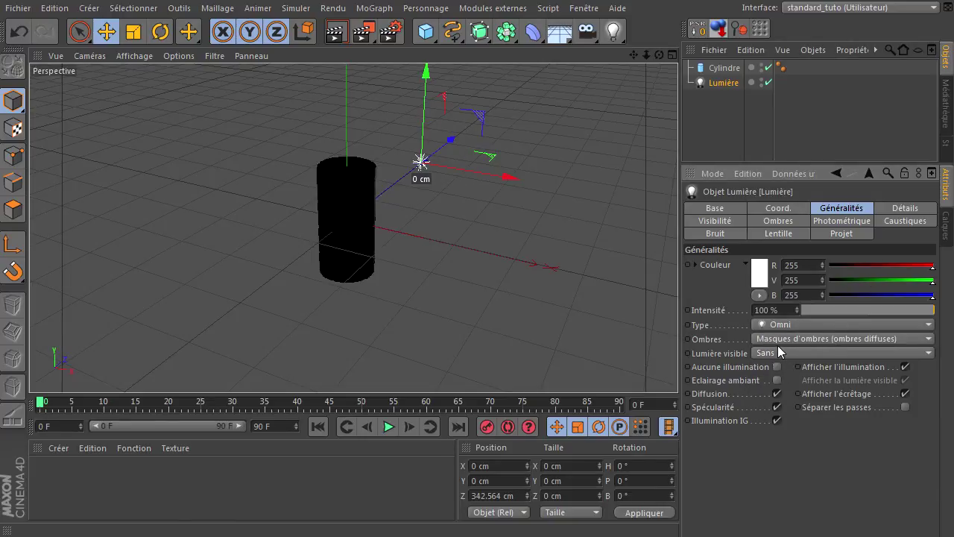
{"action": "left_click", "coordinate": [780, 224]}
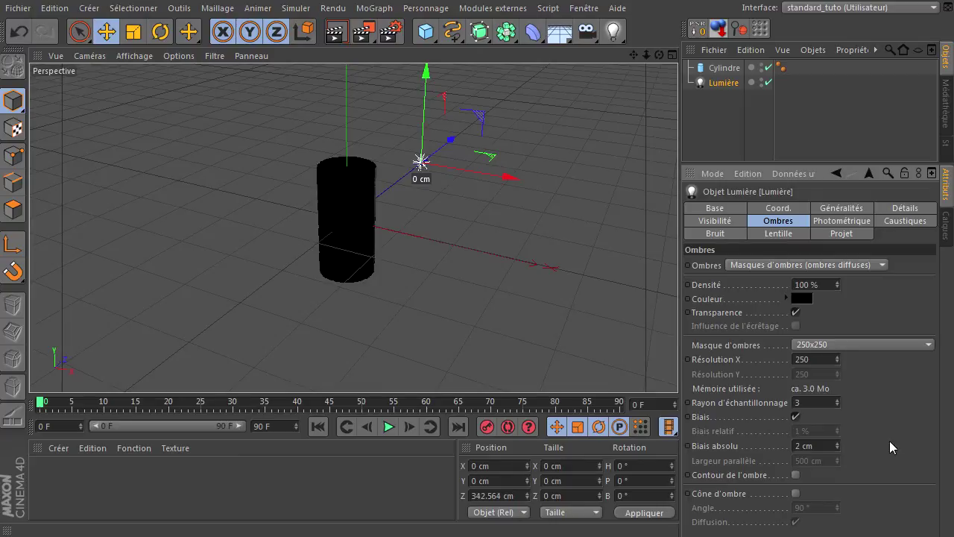
- Disable Illumination globale and Occlusion ambiante in the render settings, and set the output preset to HDV/HDTV 720 25
{"action": "left_click", "coordinate": [390, 31]}
{"action": "left_click", "coordinate": [43, 154]}
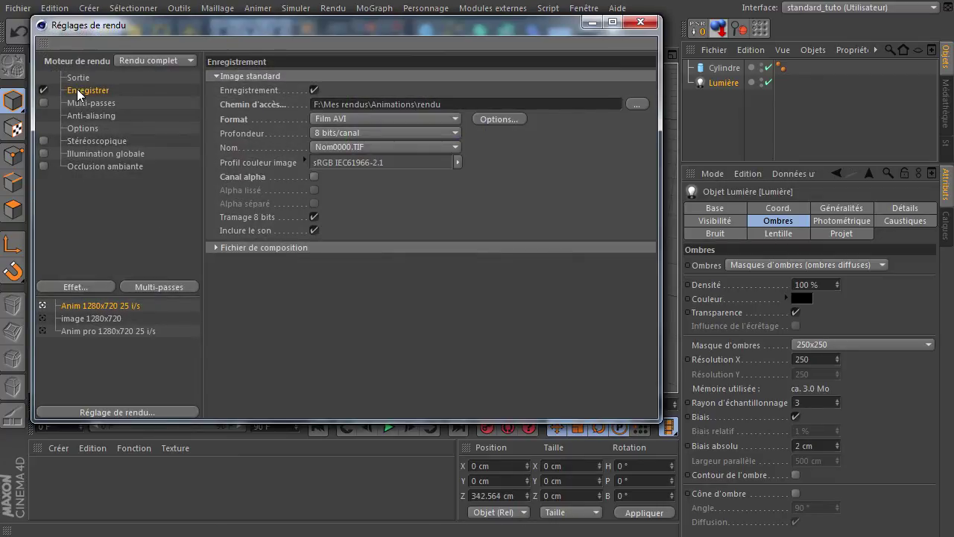
{"action": "left_click", "coordinate": [77, 77]}
{"action": "left_click", "coordinate": [222, 76]}
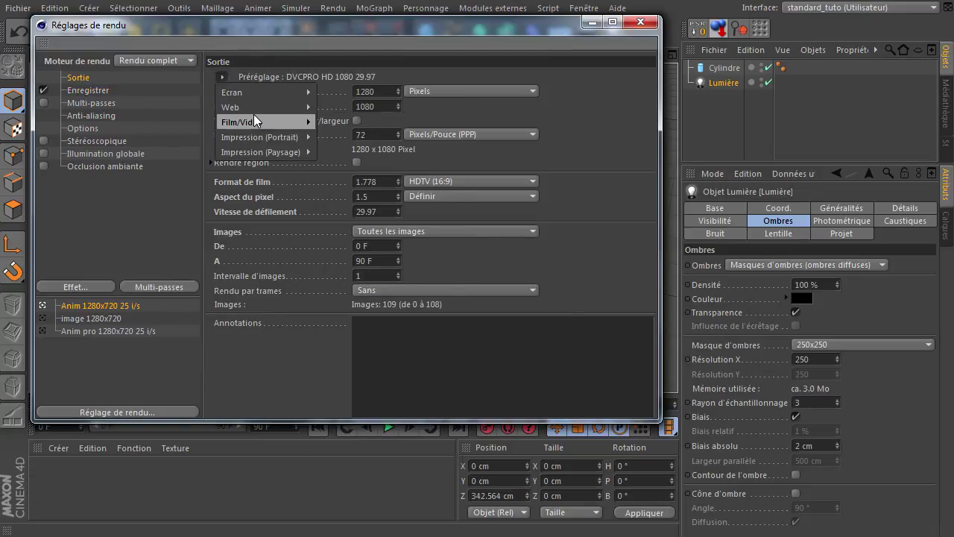
{"action": "mouse_move", "coordinate": [253, 117]}
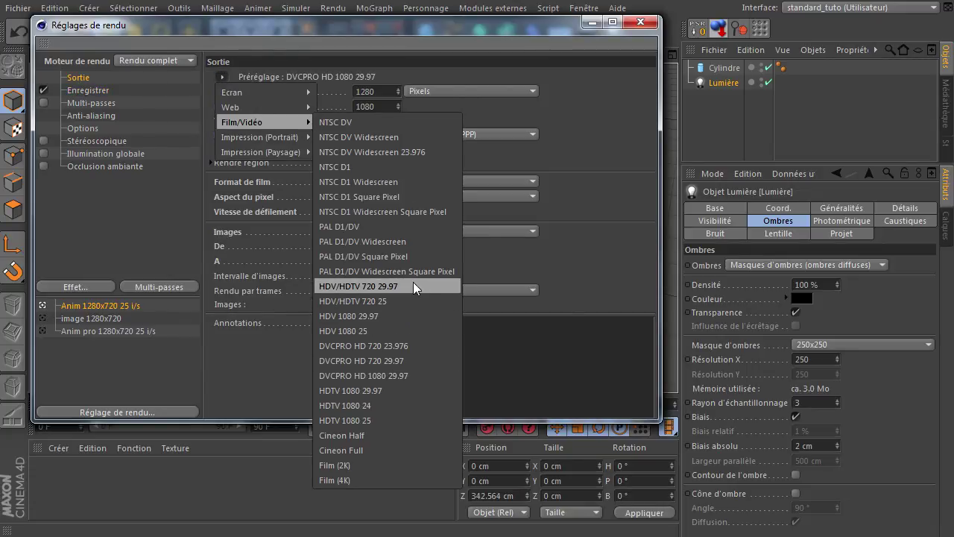
{"action": "left_click", "coordinate": [394, 301]}
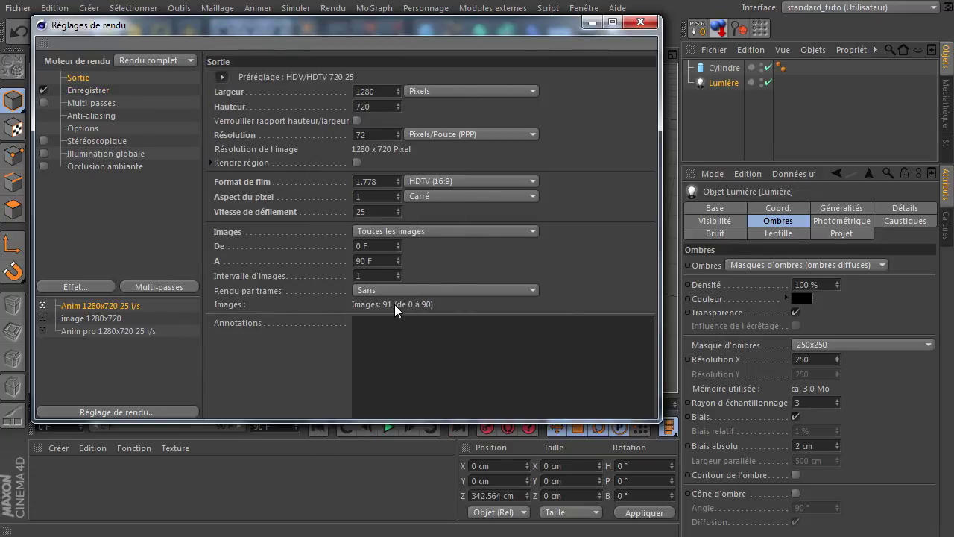
{"action": "left_click", "coordinate": [641, 23]}
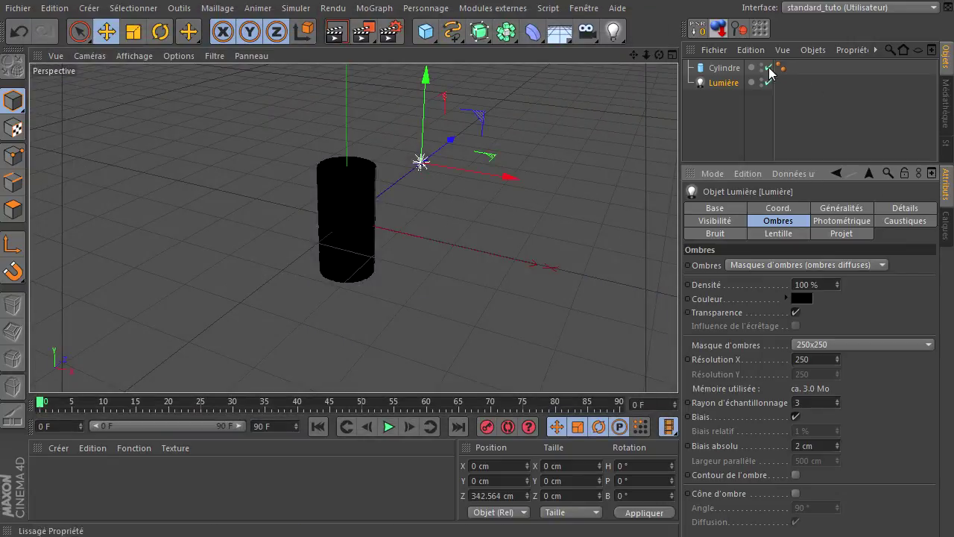
- Set the cylinder to 1 height segment and 12 rotation segments
{"action": "left_click", "coordinate": [771, 69]}
{"action": "double_click", "coordinate": [800, 283]}
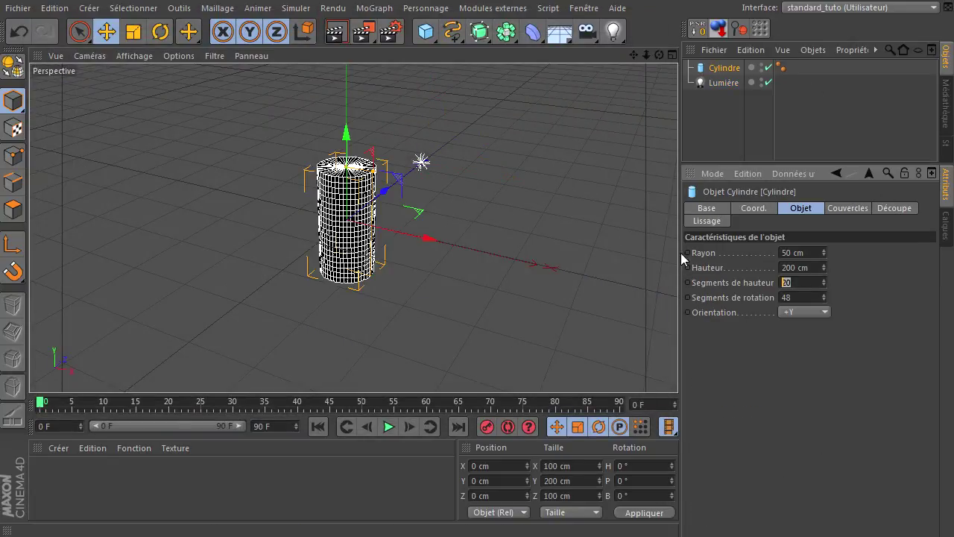
{"action": "type", "text": "1"}
{"action": "double_click", "coordinate": [801, 297]}
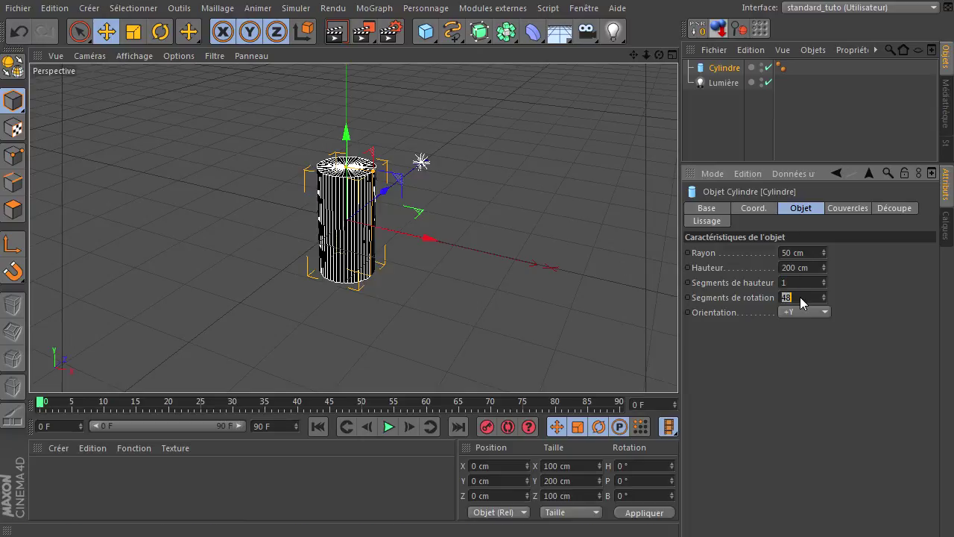
{"action": "type", "text": "12"}
{"action": "key", "text": "Return"}
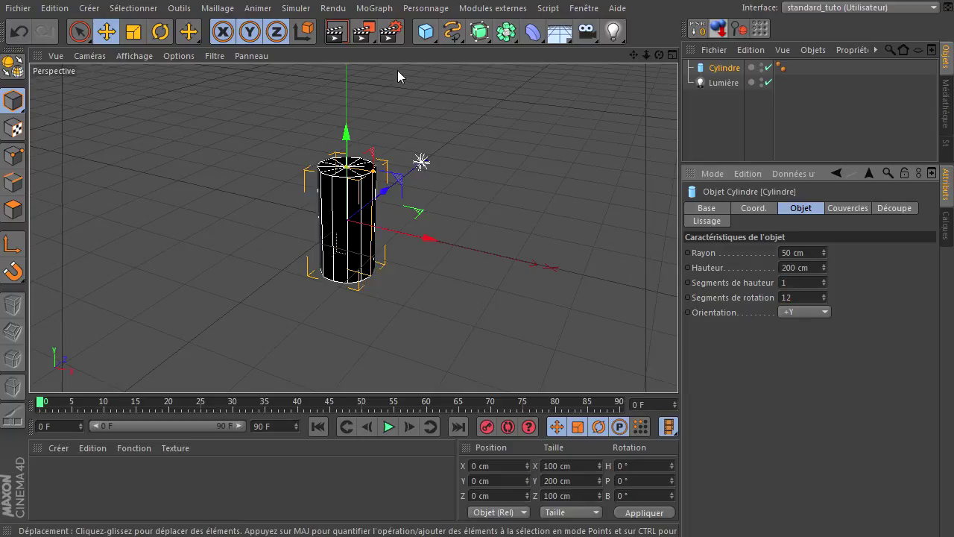
- Add a Hyper NURBS object and make the cylinder its child
{"action": "left_click", "coordinate": [483, 39]}
{"action": "left_click_drag", "start_coordinate": [727, 82], "coordinate": [721, 68]}
{"action": "left_click", "coordinate": [715, 118]}
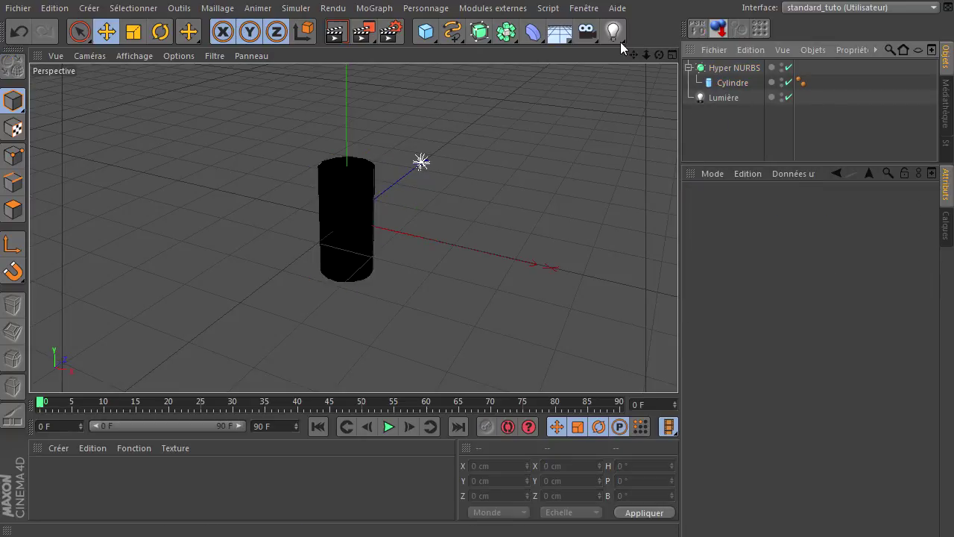
{"action": "mouse_move", "coordinate": [646, 54]}
{"action": "left_mouse_down"}
{"action": "mouse_move", "coordinate": [682, 367]}
{"action": "mouse_move", "coordinate": [645, 57]}
{"action": "left_mouse_up"}
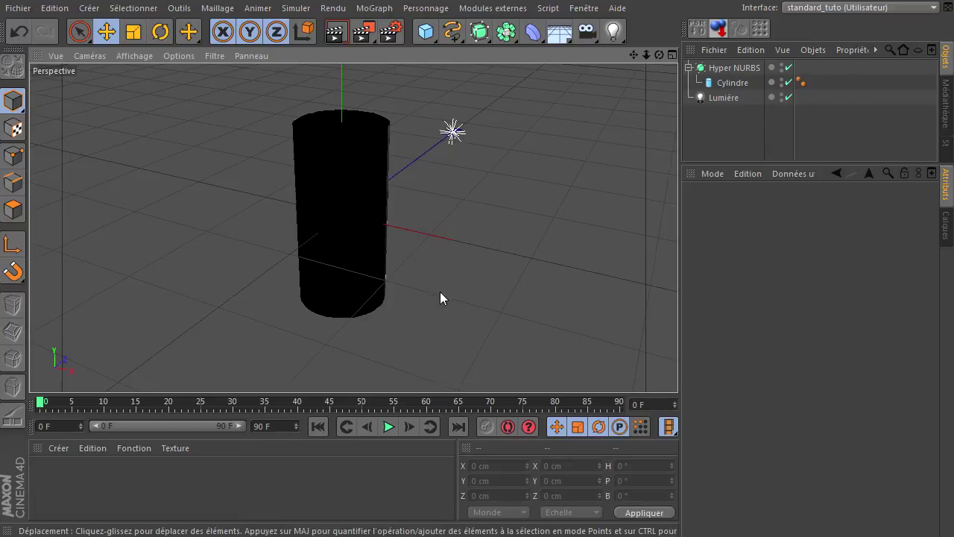
{"action": "left_click_drag", "start_coordinate": [659, 55], "coordinate": [678, 369]}
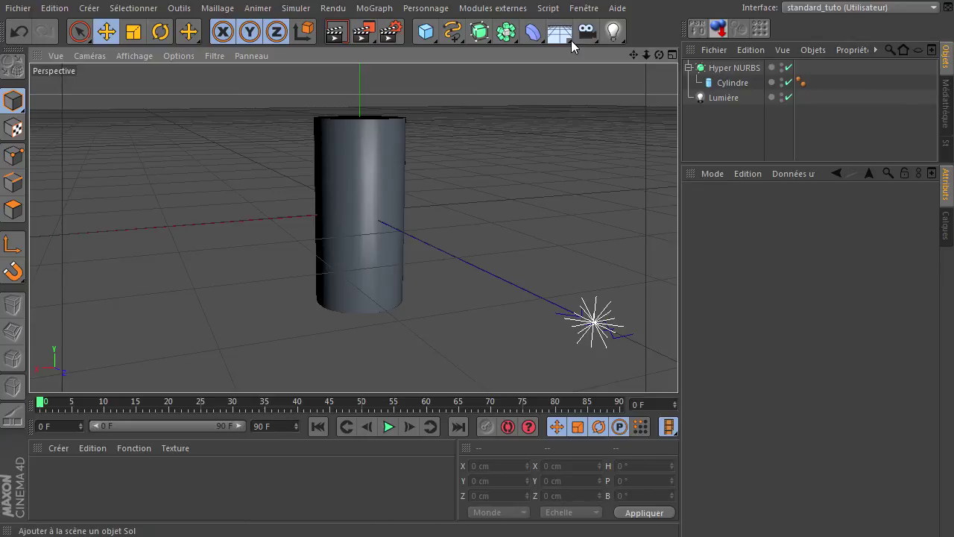
{"action": "left_click", "coordinate": [616, 9]}
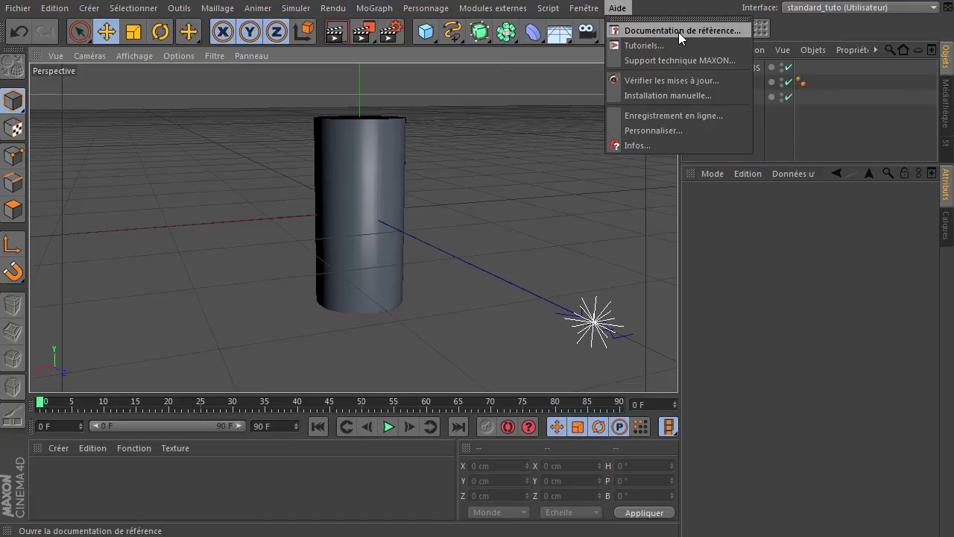
{"action": "left_click", "coordinate": [809, 390]}
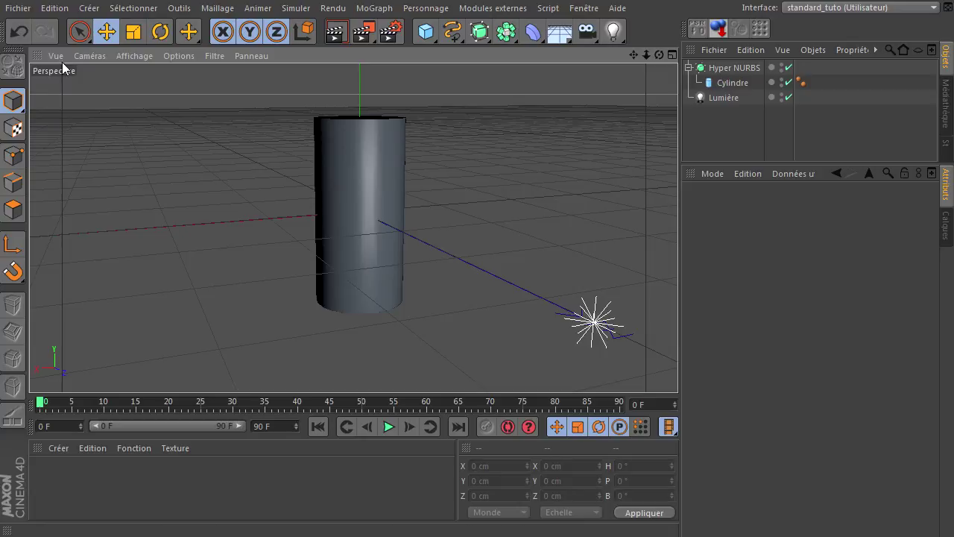
{"action": "key", "text": "9"}
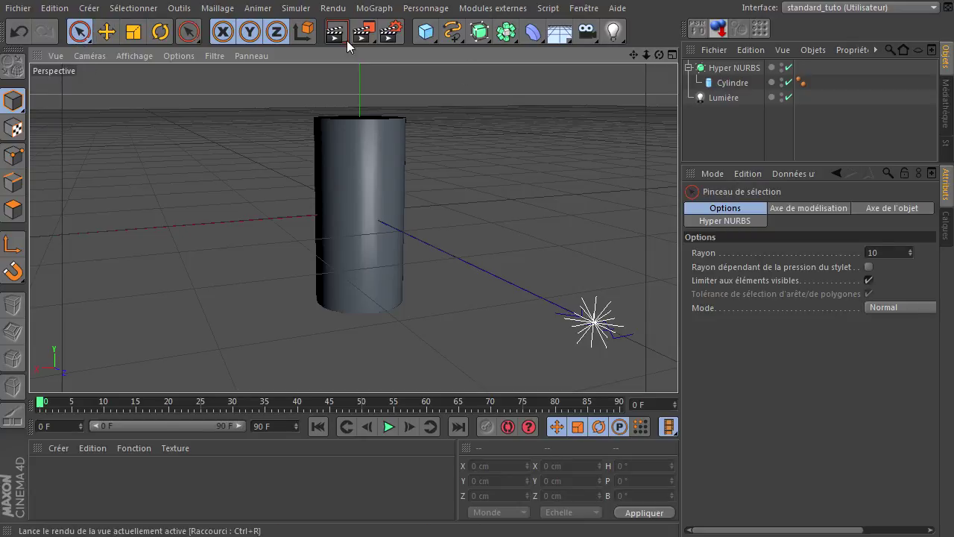
- Add a second Hyper NURBS object to the scene
{"action": "left_click", "coordinate": [480, 34]}
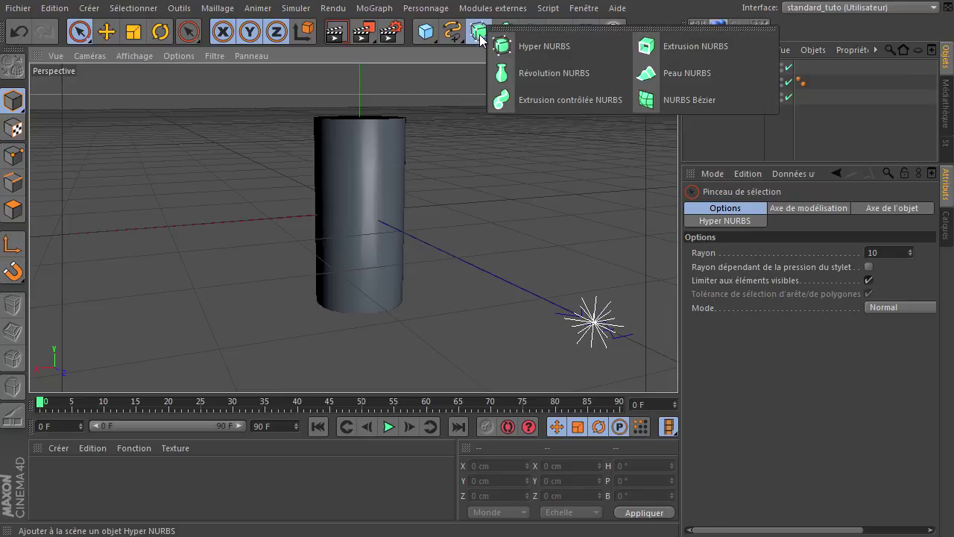
{"action": "left_click", "coordinate": [504, 46]}
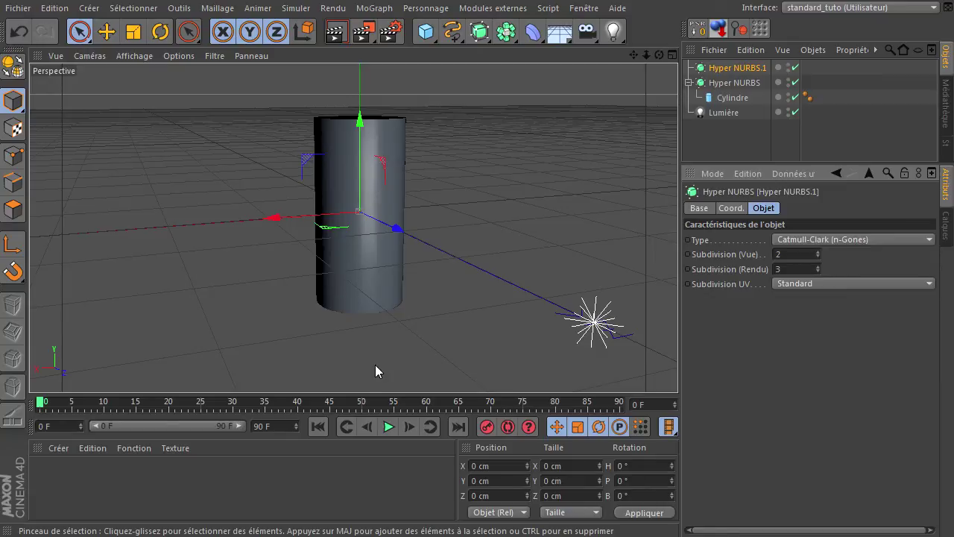
{"action": "left_click_drag", "start_coordinate": [659, 55], "coordinate": [677, 369]}
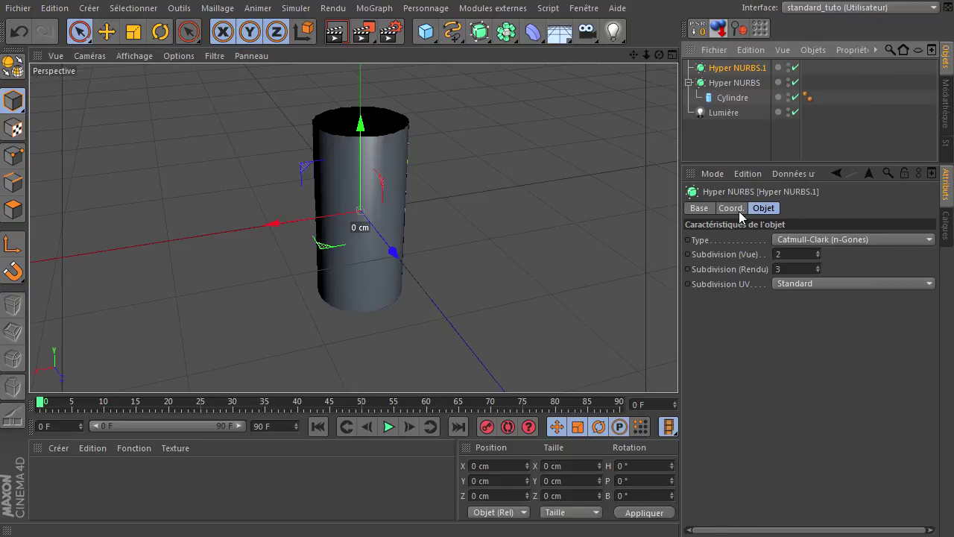
- Try the Catmull-Clark type on the new Hyper NURBS, and return it to Catmull-Clark (n-Gones)
{"action": "left_click", "coordinate": [909, 240]}
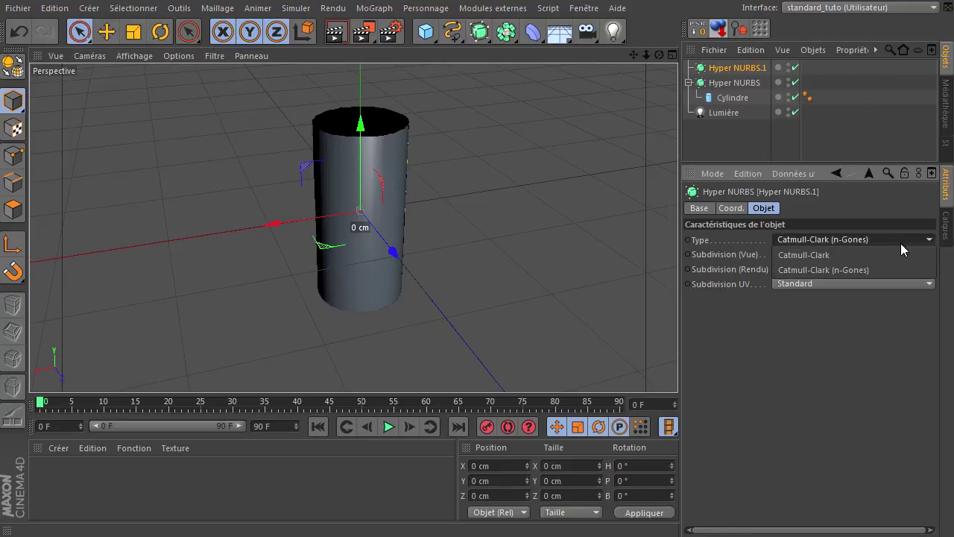
{"action": "left_click", "coordinate": [860, 259]}
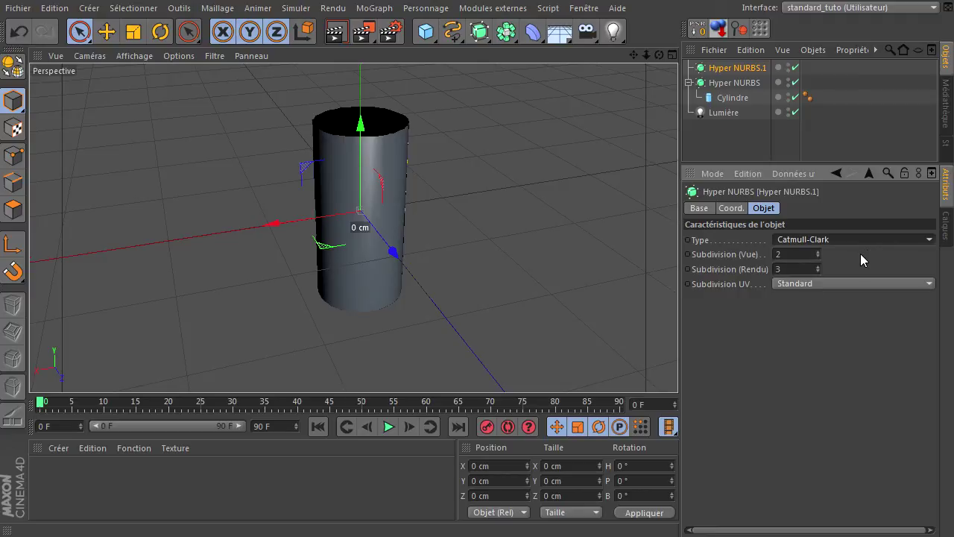
{"action": "left_click", "coordinate": [817, 236]}
{"action": "left_click", "coordinate": [816, 272]}
{"action": "left_click", "coordinate": [705, 240]}
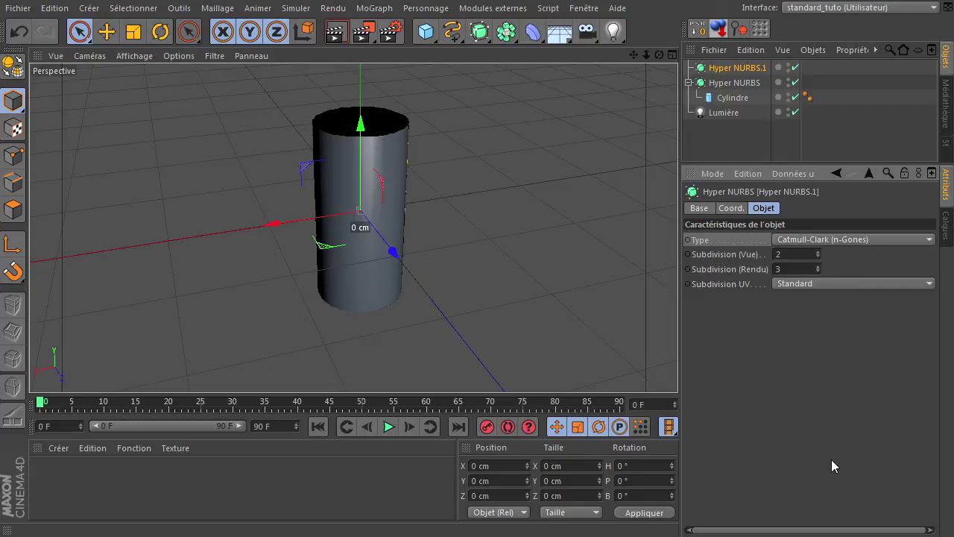
- Examine the light's Photométrique settings and its surface and volume Caustiques options
{"action": "left_click", "coordinate": [708, 123]}
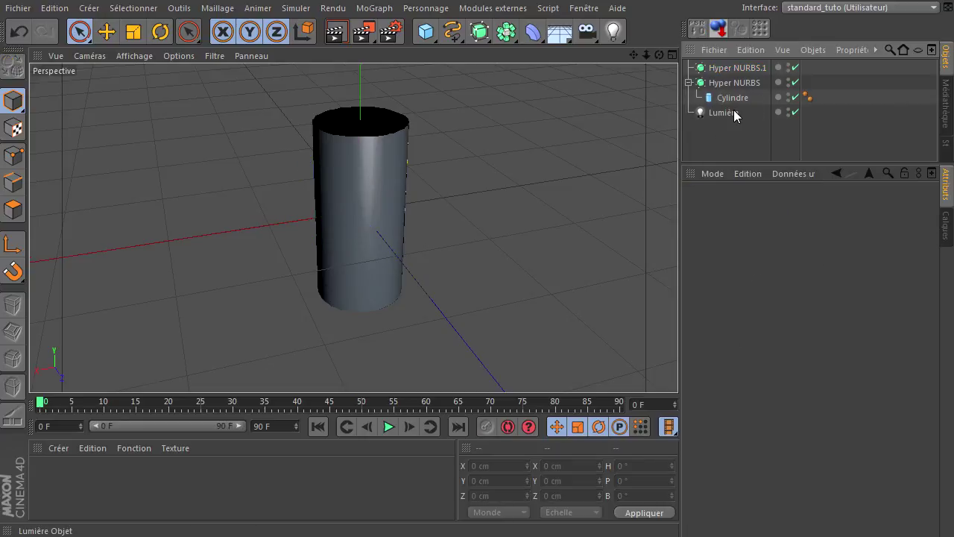
{"action": "left_click", "coordinate": [734, 112]}
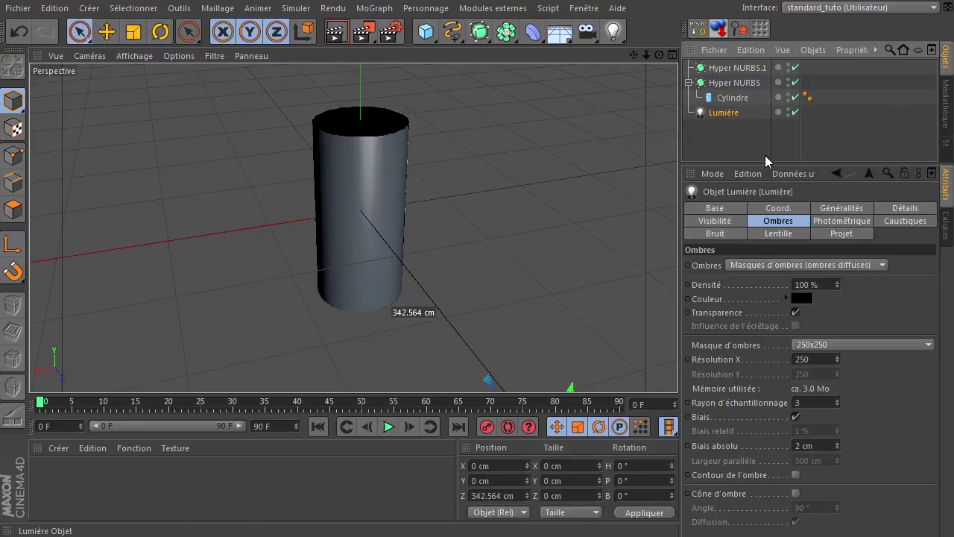
{"action": "left_click", "coordinate": [870, 222]}
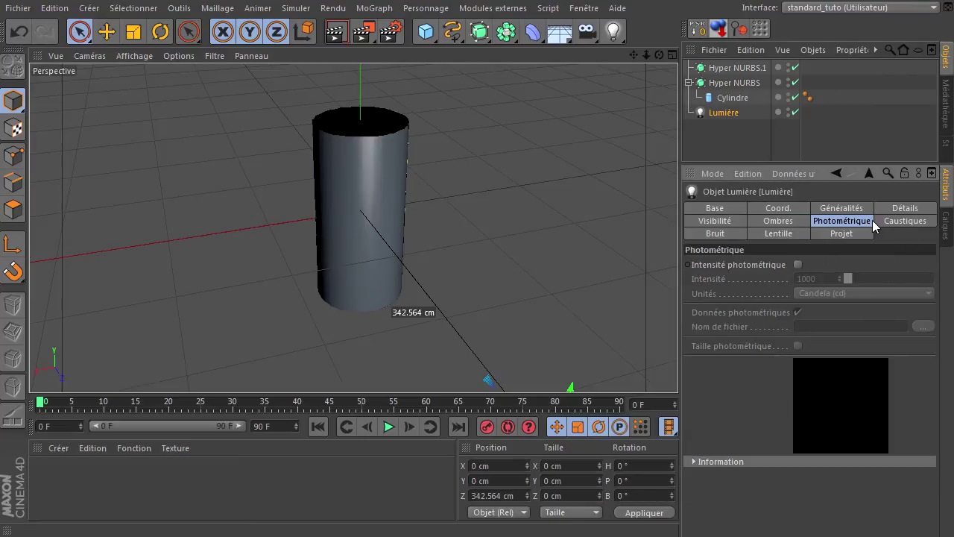
{"action": "left_click", "coordinate": [901, 220]}
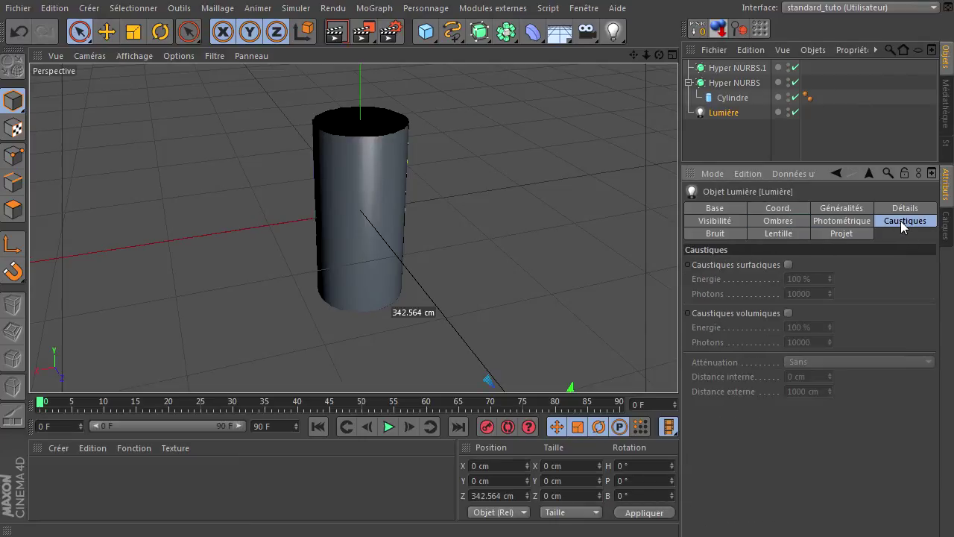
{"action": "left_click", "coordinate": [732, 267]}
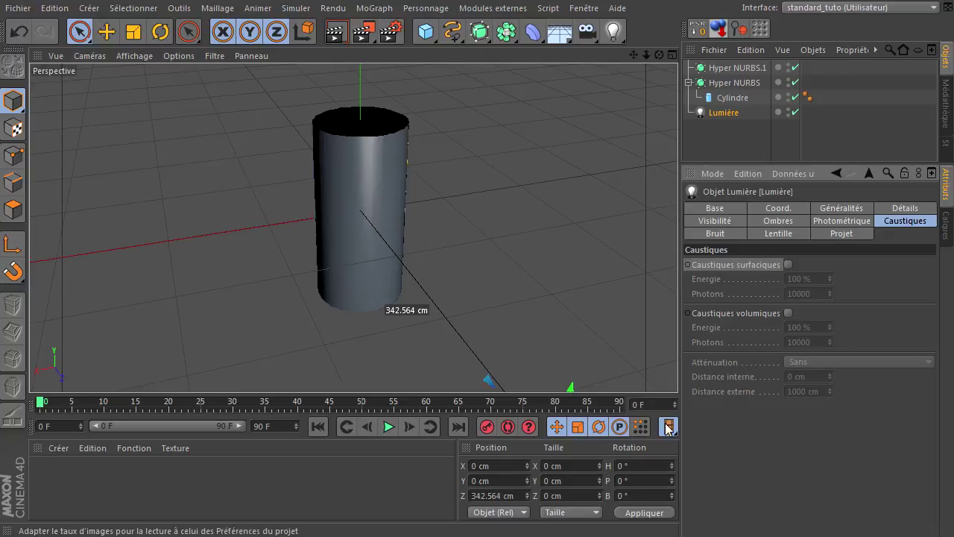
{"action": "left_click_drag", "start_coordinate": [659, 55], "coordinate": [679, 373]}
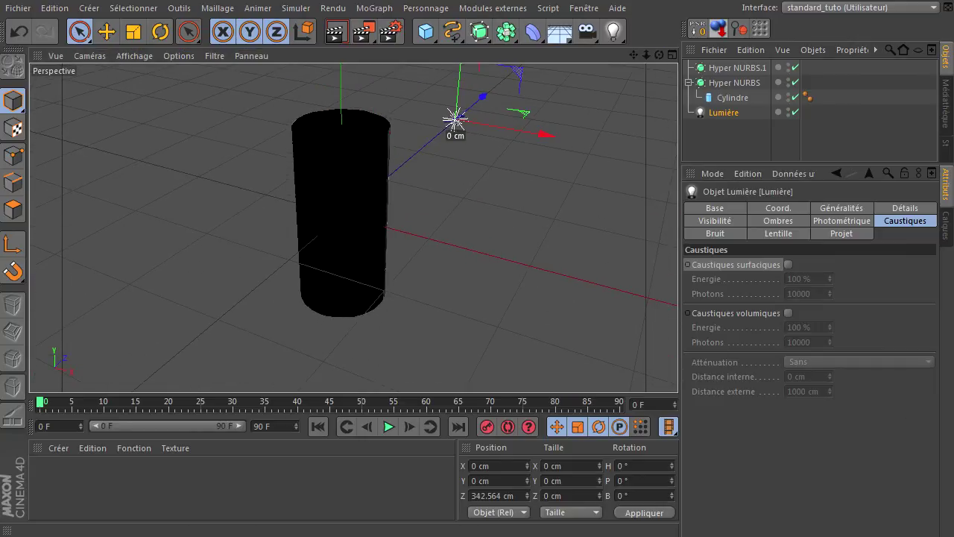